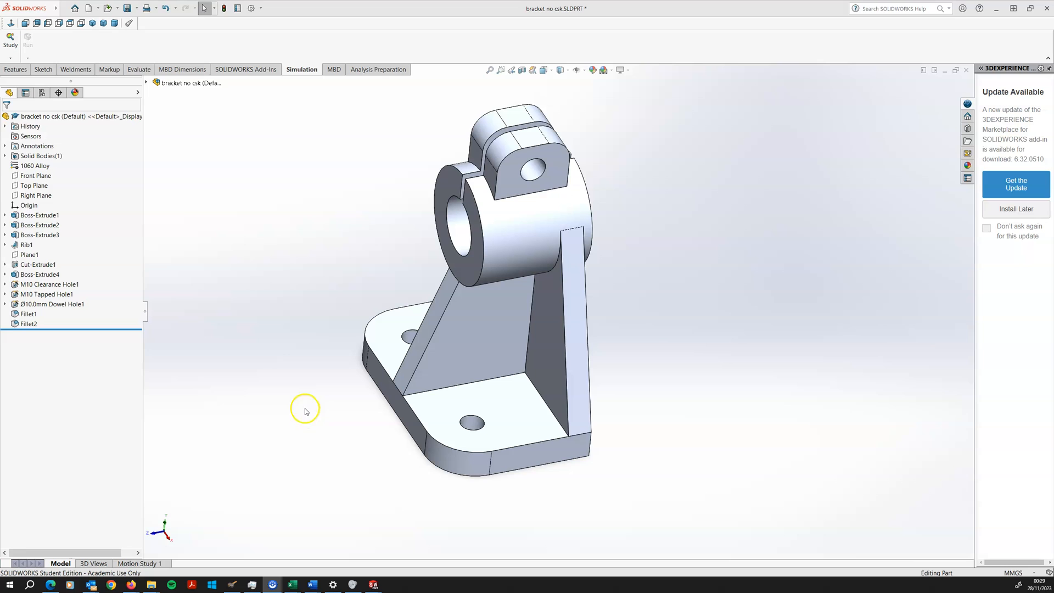
Look over the bracket part, switch to the bracketAssem2 assembly window and examine the bracket bolted to its base plate.
middle_click_drag(456, 357, 543, 348)
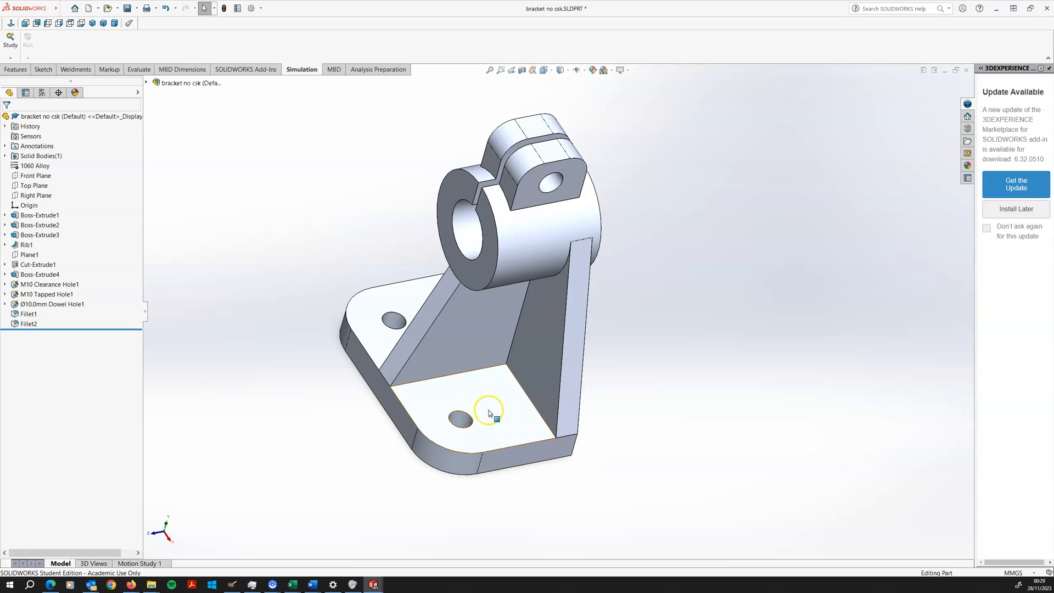
middle_click_drag(722, 309, 716, 281)
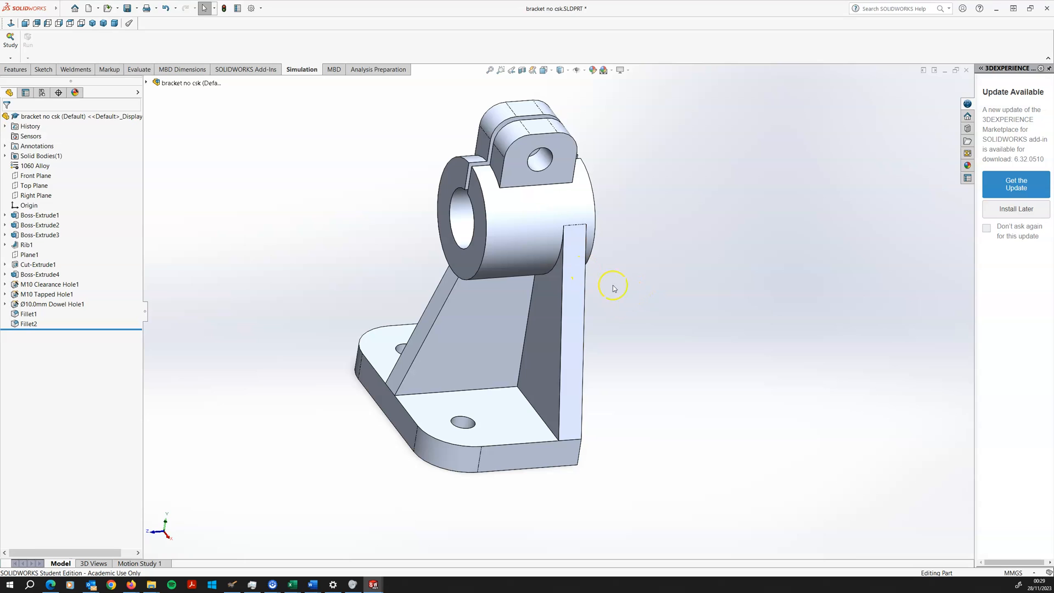
left_click(944, 70)
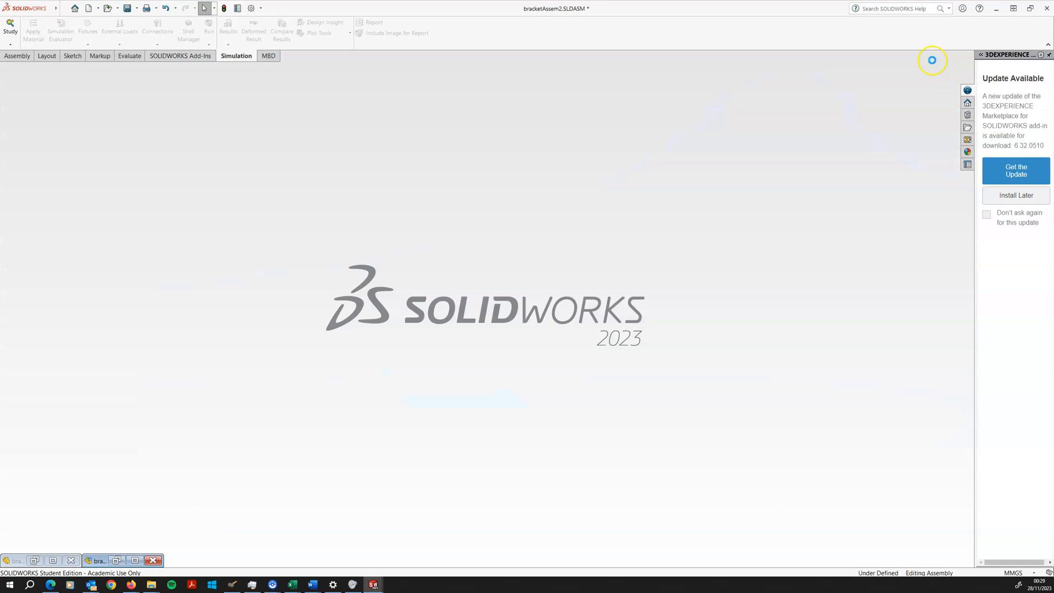
left_click(117, 559)
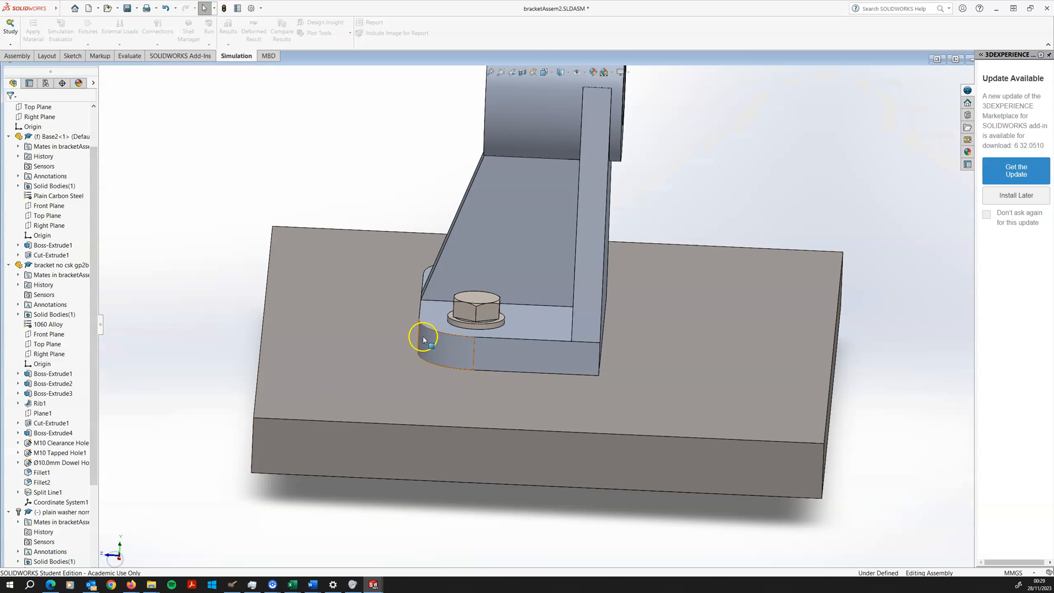
scroll(462, 388, "down", 8)
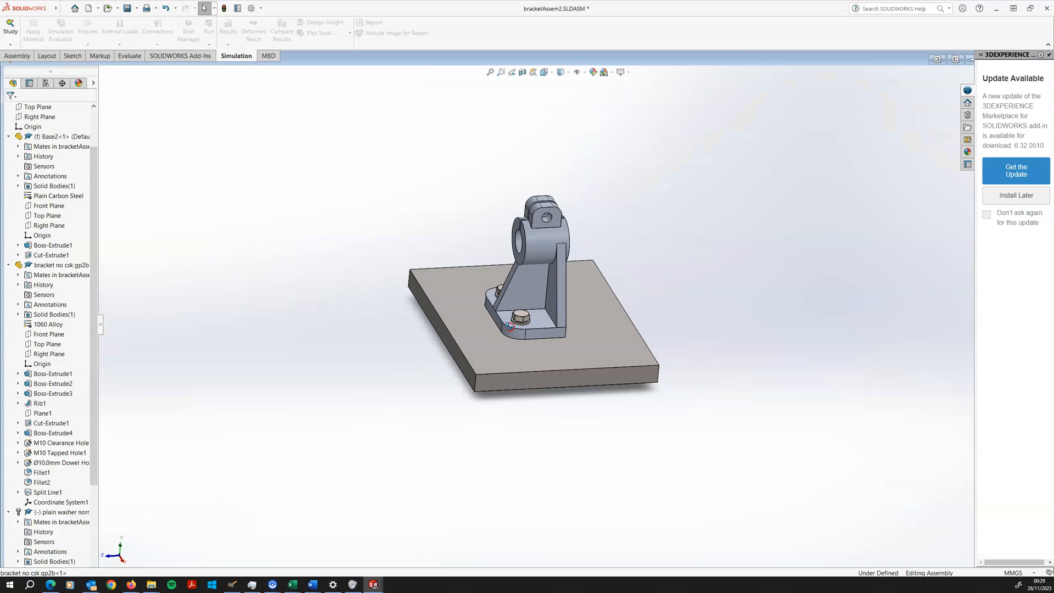
scroll(561, 296, "down", 2)
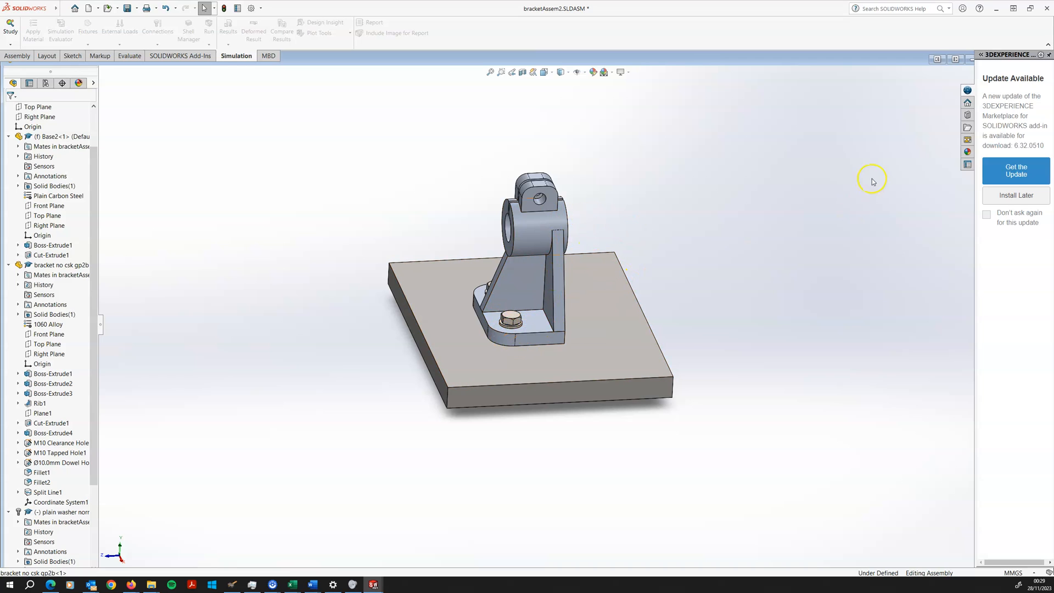
Return to the bracket no csk part window and examine the bracket's flange, bolt holes and boss.
left_click(969, 60)
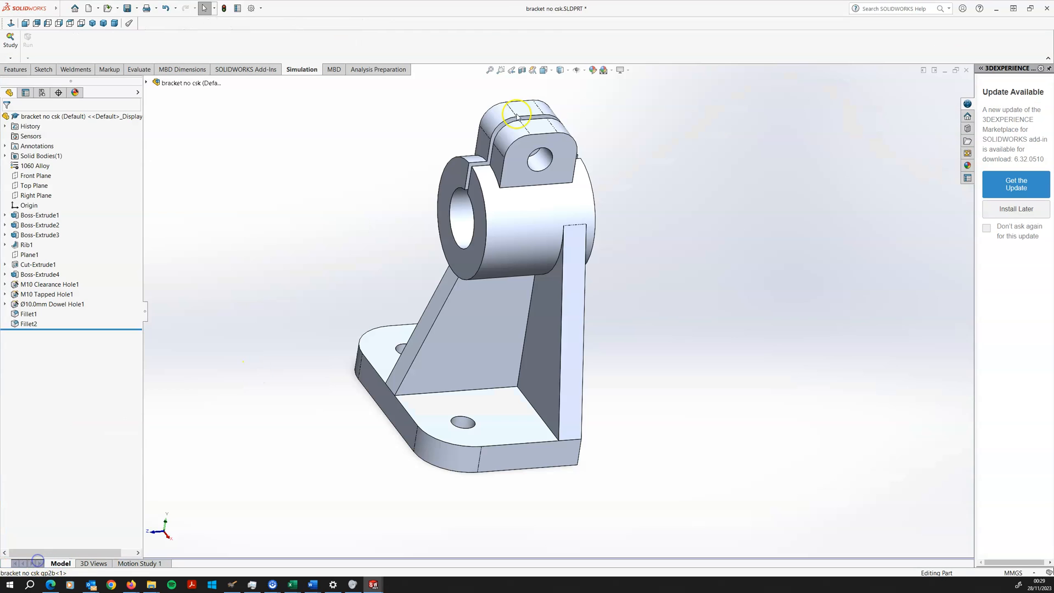
left_click(34, 560)
mouse_move(504, 279)
middle_mouse_down()
mouse_move(501, 264)
mouse_move(497, 286)
middle_mouse_up()
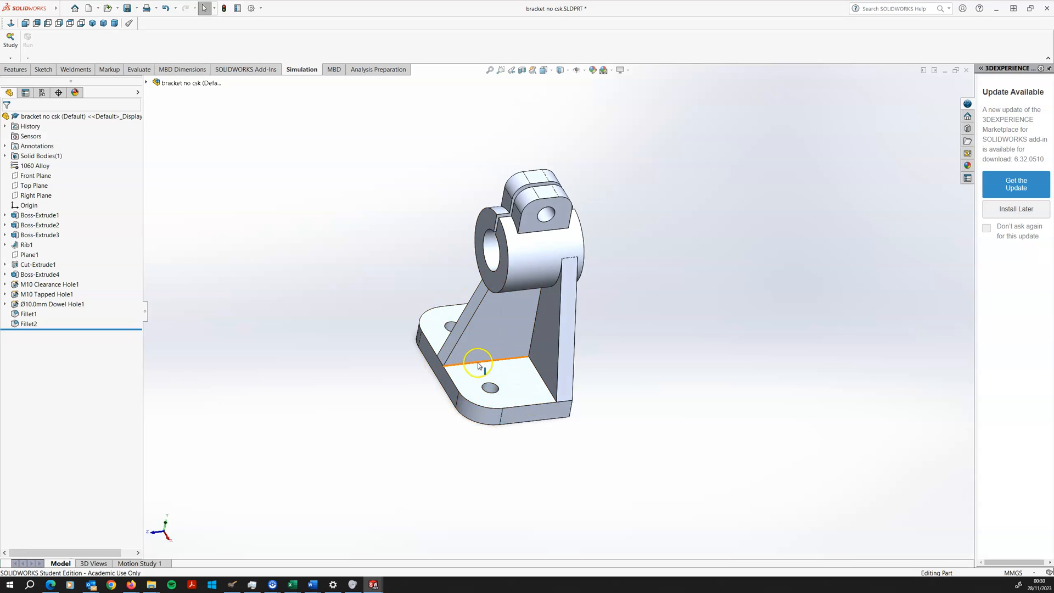
middle_click_drag(631, 332, 616, 292)
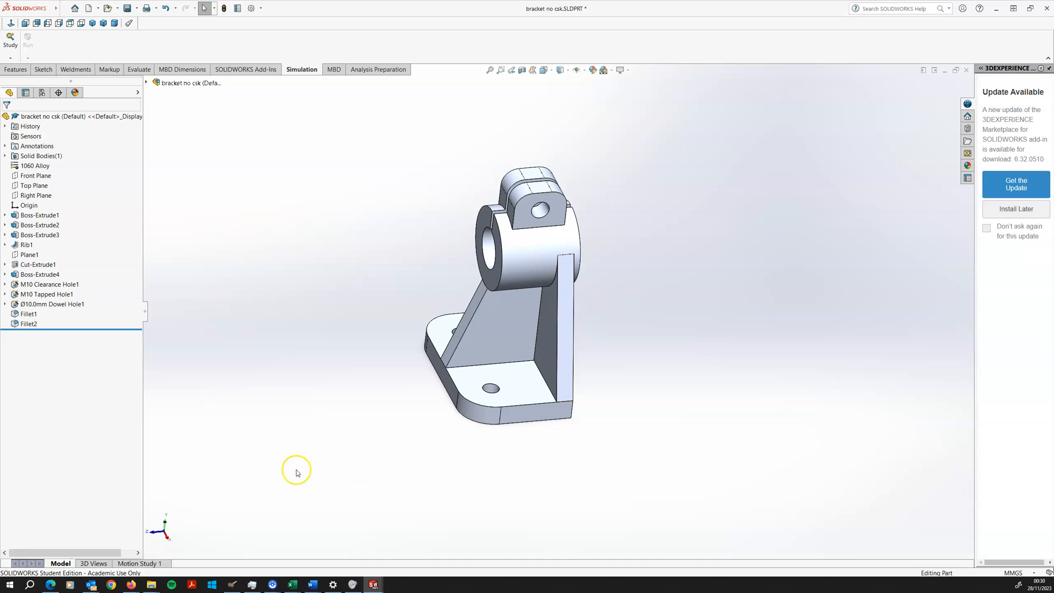
Switch to Word, read the Exercise 5 virtual wall contact instructions for loading, fixtures and studies, and return to SOLIDWORKS.
left_click(313, 583)
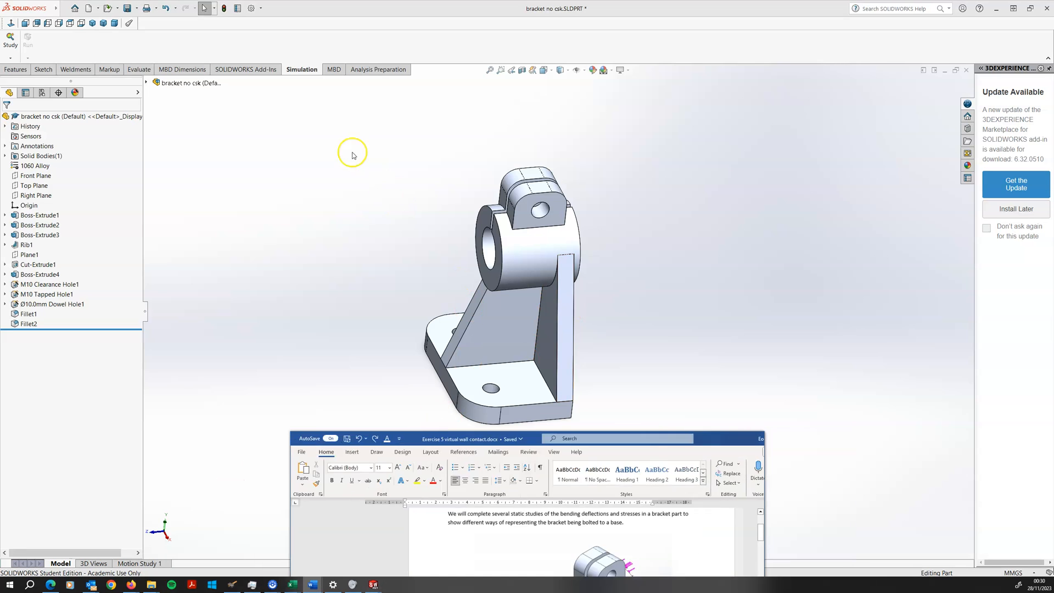
left_click(658, 133)
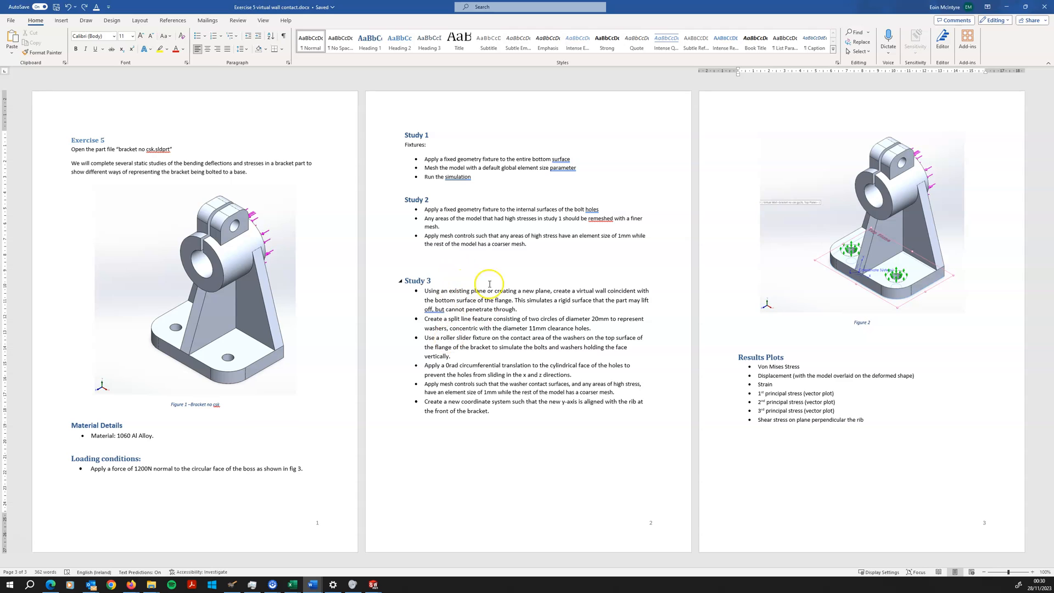
left_click(1005, 8)
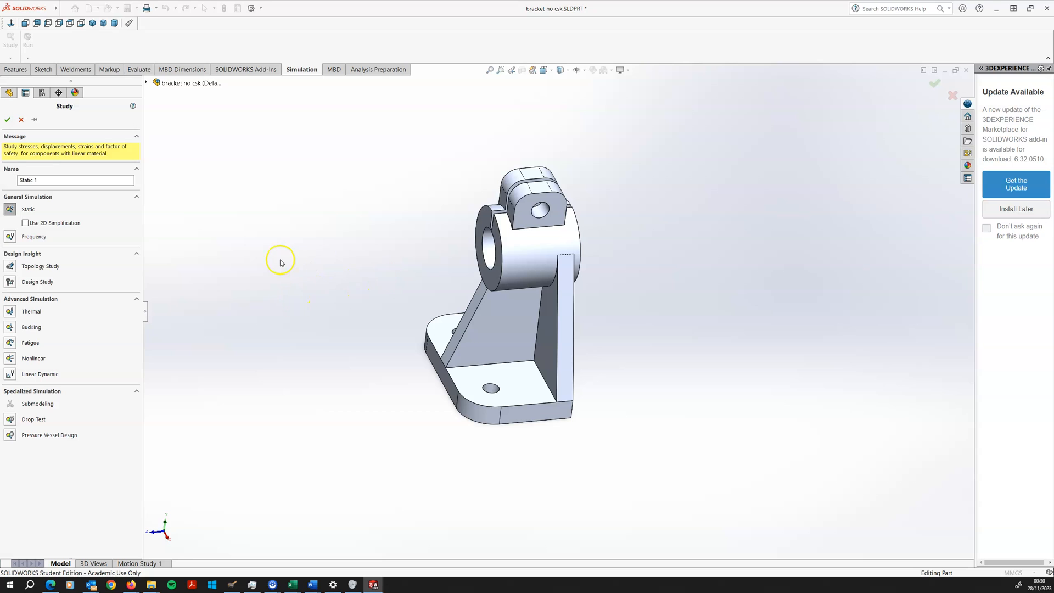
Create a static study named Static 1 and mesh the bracket with a blended curvature-based mesh at the default density.
left_click(9, 122)
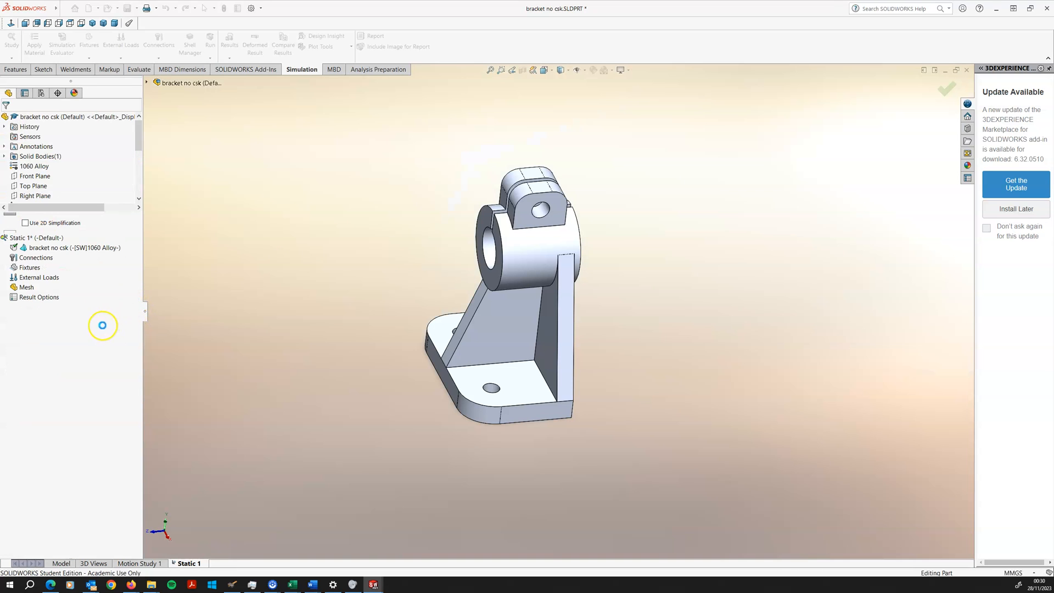
right_click(28, 288)
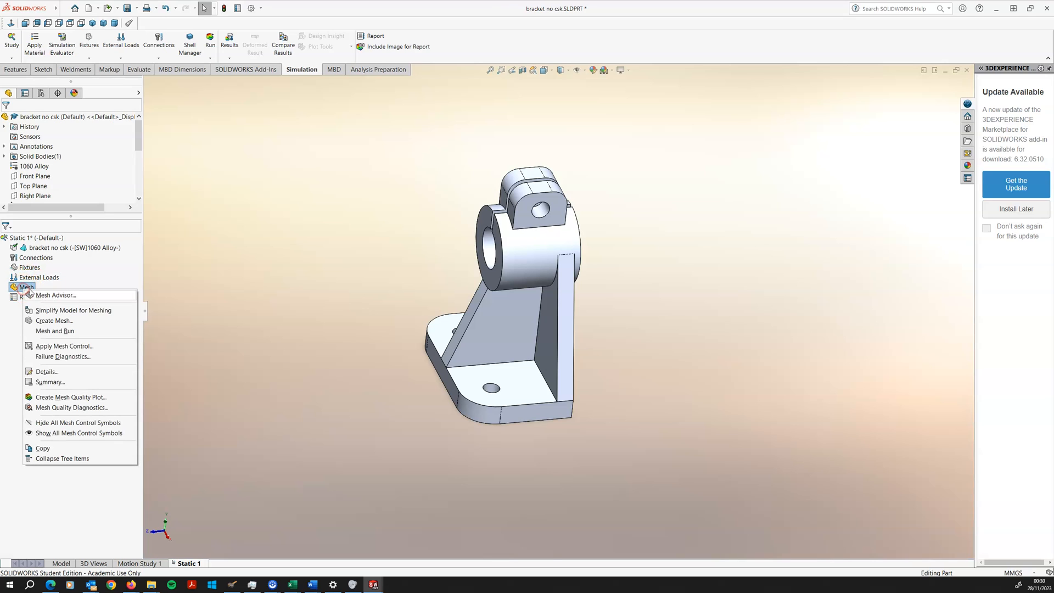
left_click(55, 320)
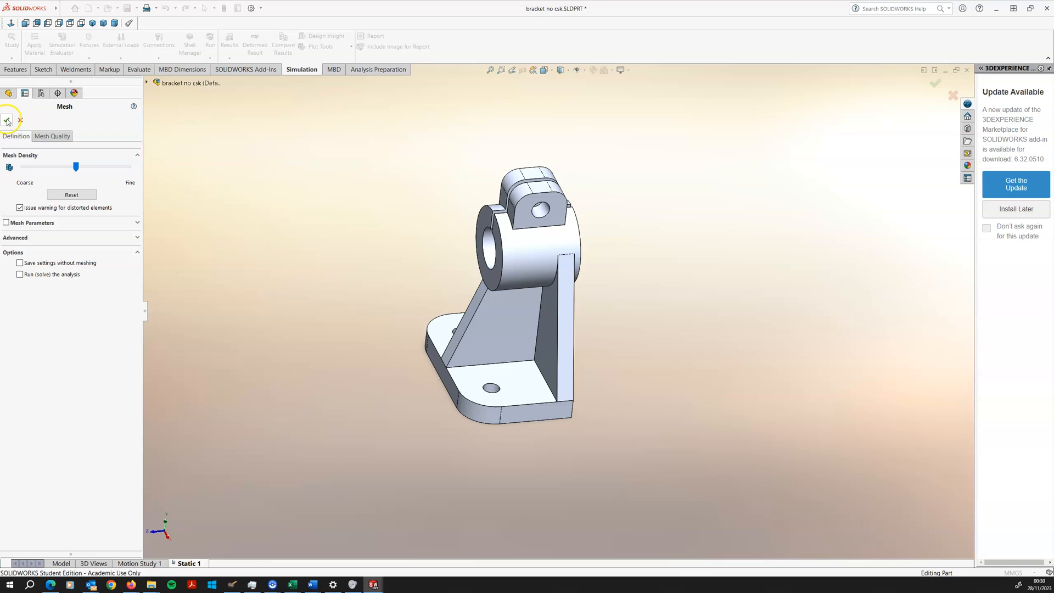
left_click(34, 222)
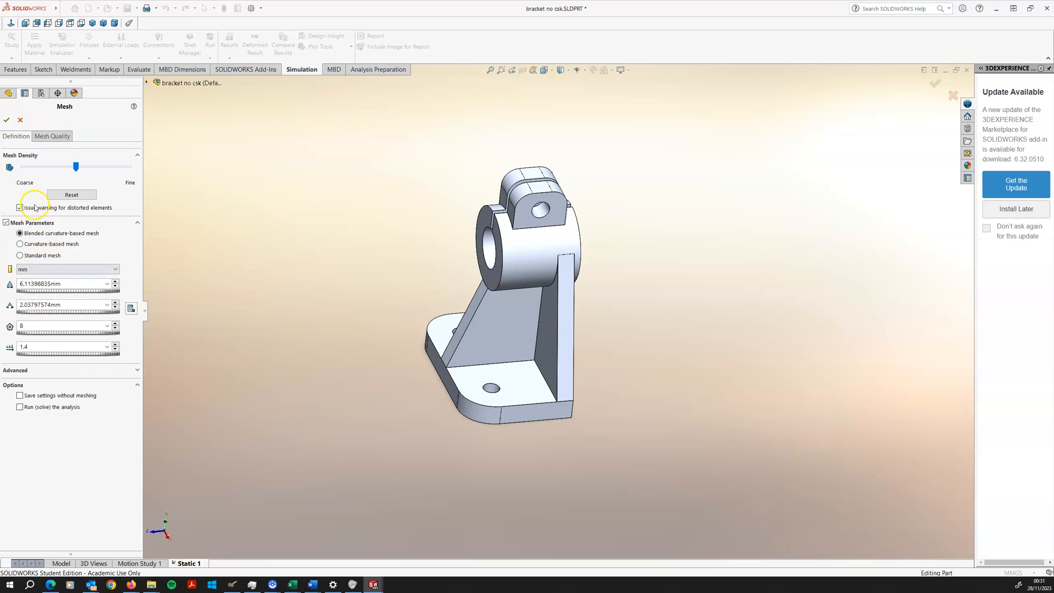
left_click(7, 121)
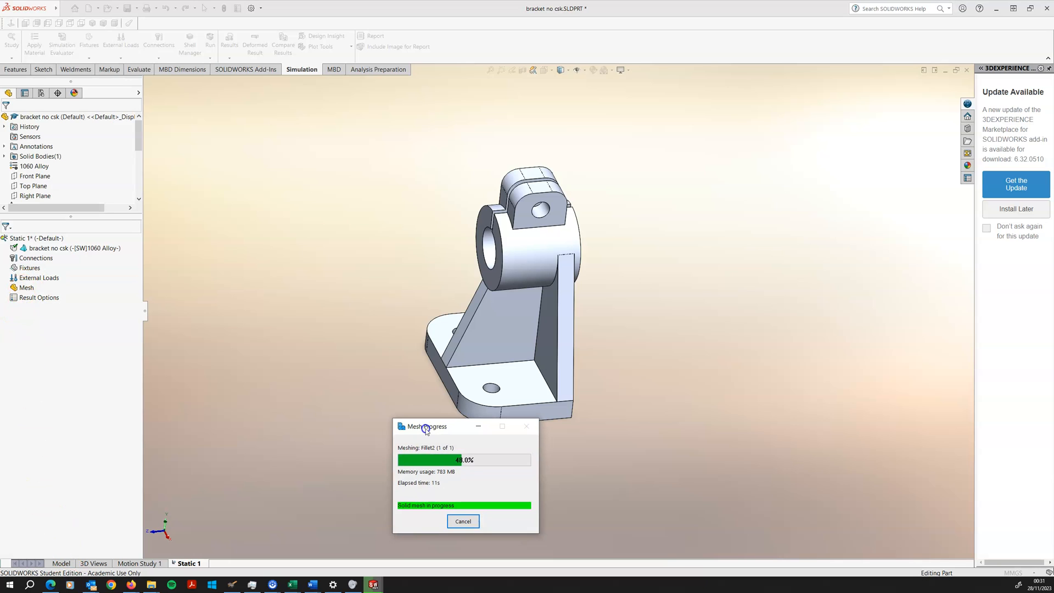
left_click_drag(431, 421, 199, 341)
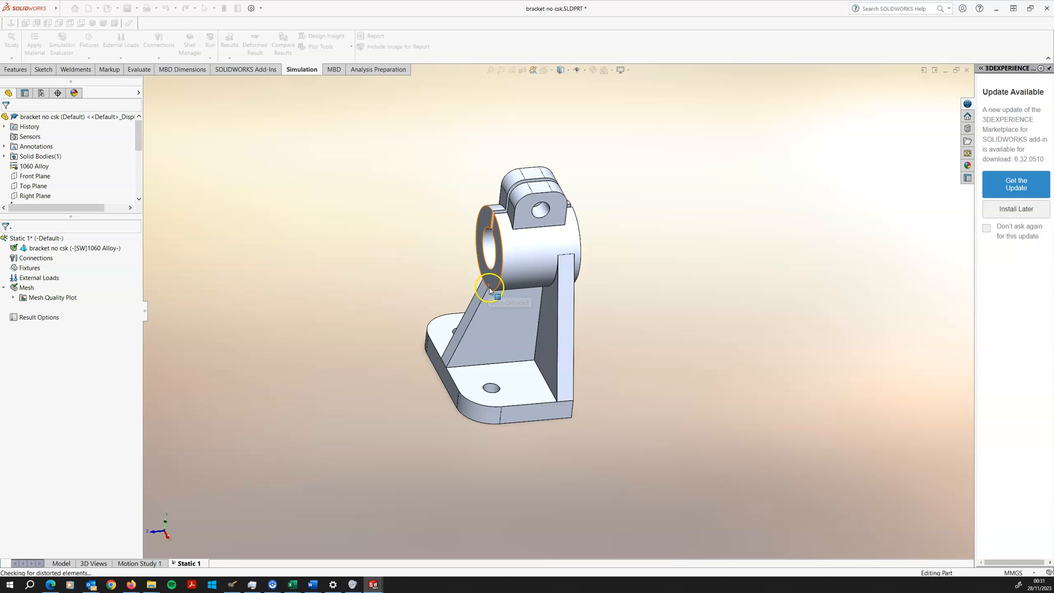
Examine the mesh on the bracket, especially where the rib meets the cylindrical boss and on the flange.
scroll(490, 284, "down", 3)
scroll(502, 290, "down", 8)
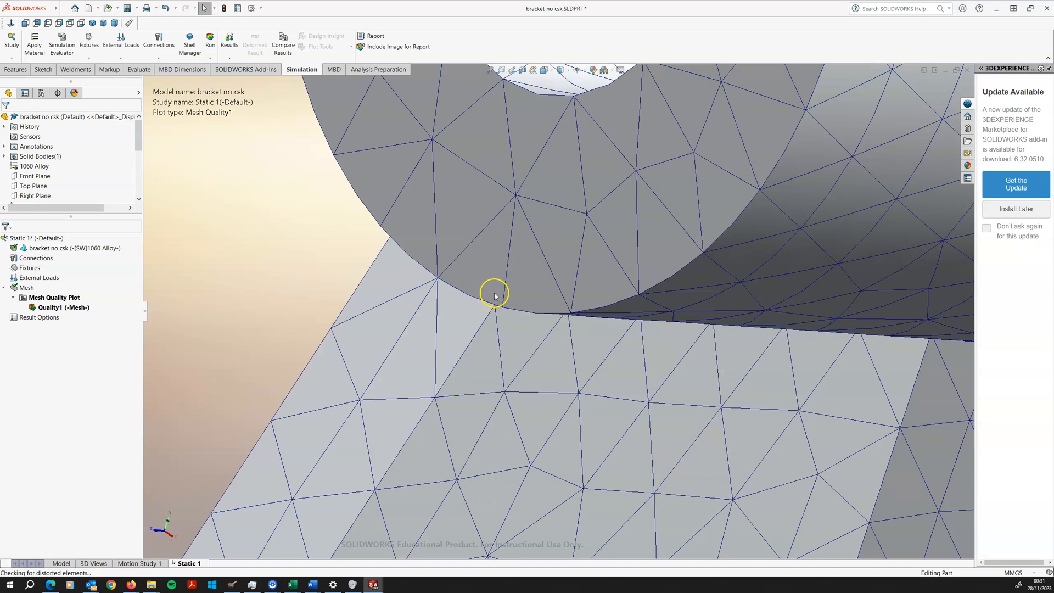
mouse_move(498, 270)
middle_mouse_down()
mouse_move(501, 216)
mouse_move(581, 197)
mouse_move(478, 311)
middle_mouse_up()
scroll(483, 310, "down", 5)
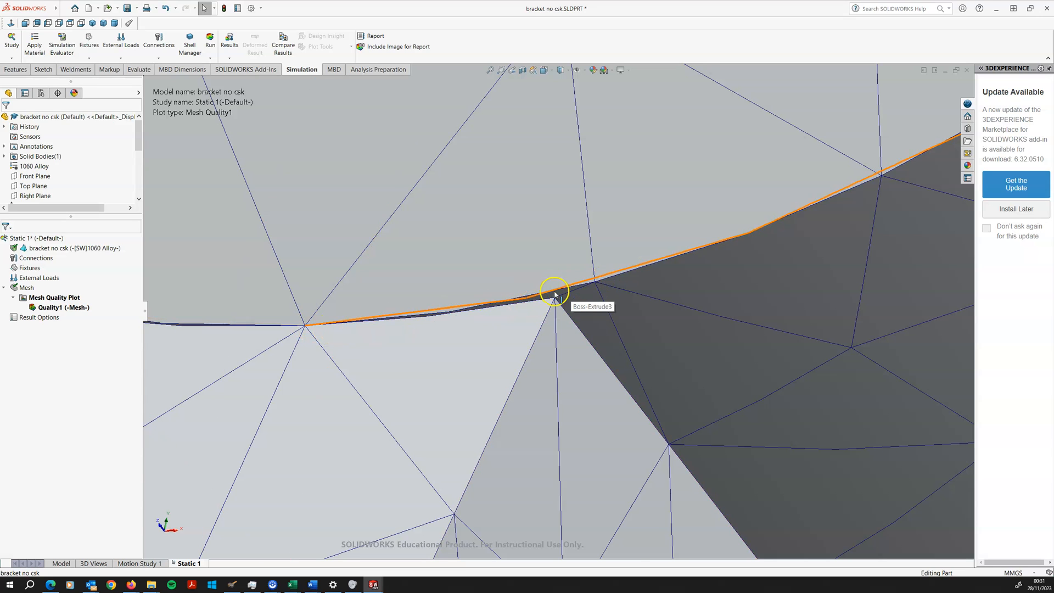
scroll(471, 317, "up", 6)
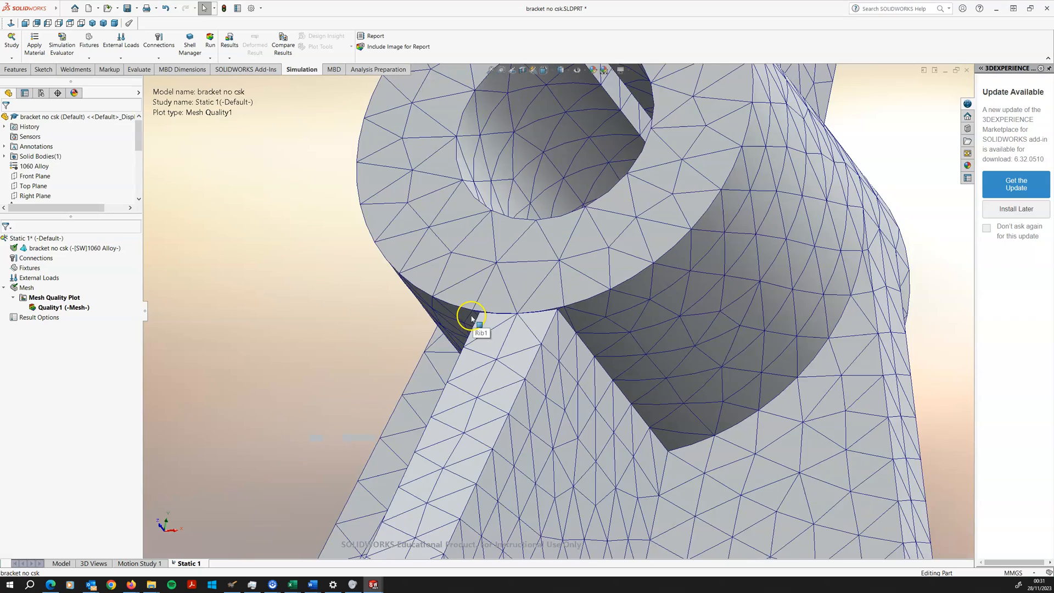
scroll(431, 350, "up", 10)
middle_click_drag(416, 413, 439, 406)
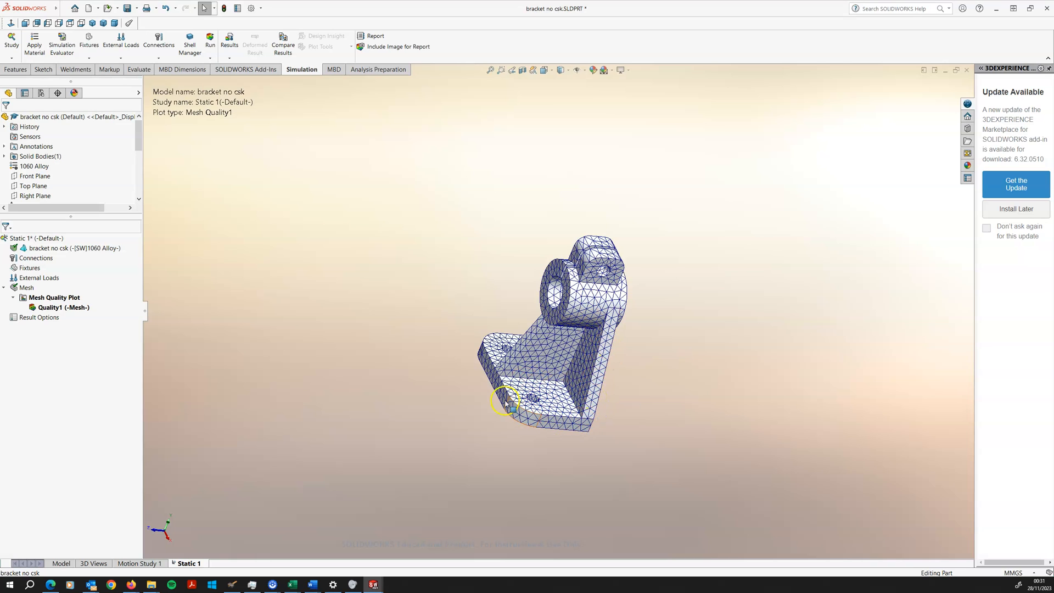
scroll(493, 371, "down", 1)
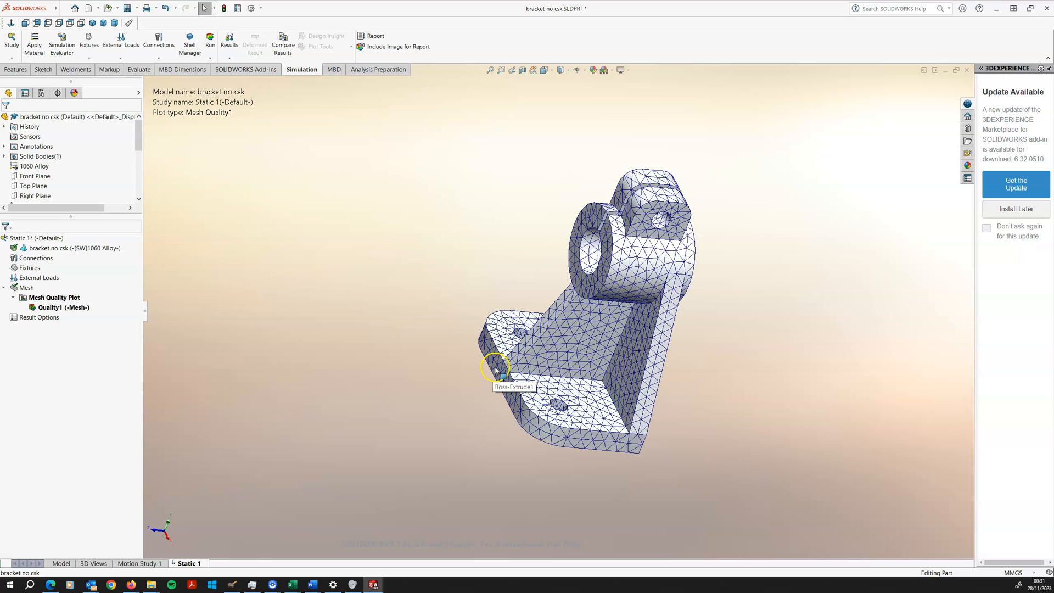
scroll(495, 363, "down", 2)
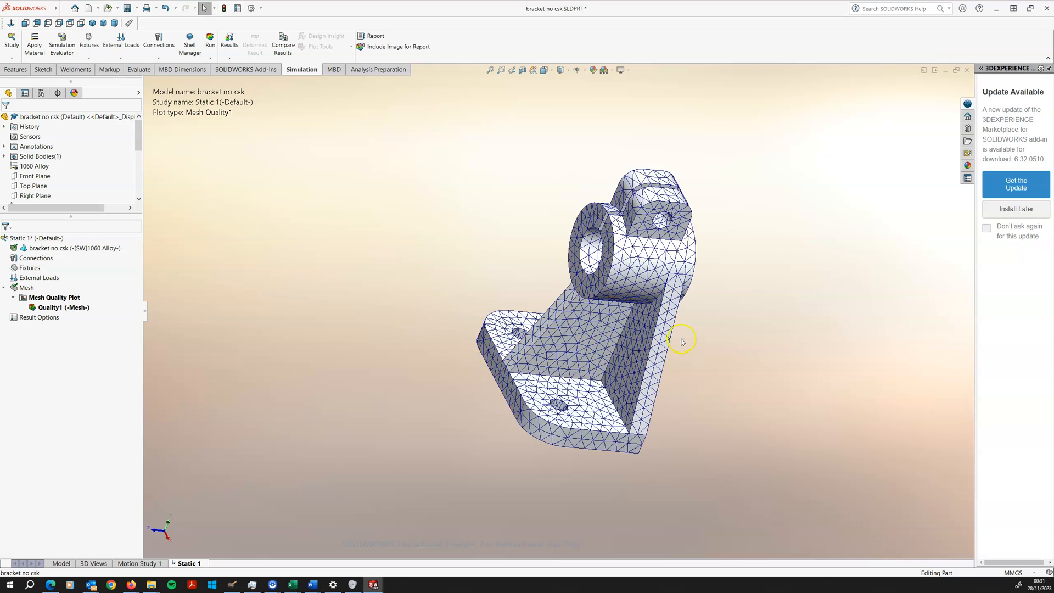
Apply a Fixed Geometry fixture to the entire bottom face of the bracket's flange.
right_click(28, 269)
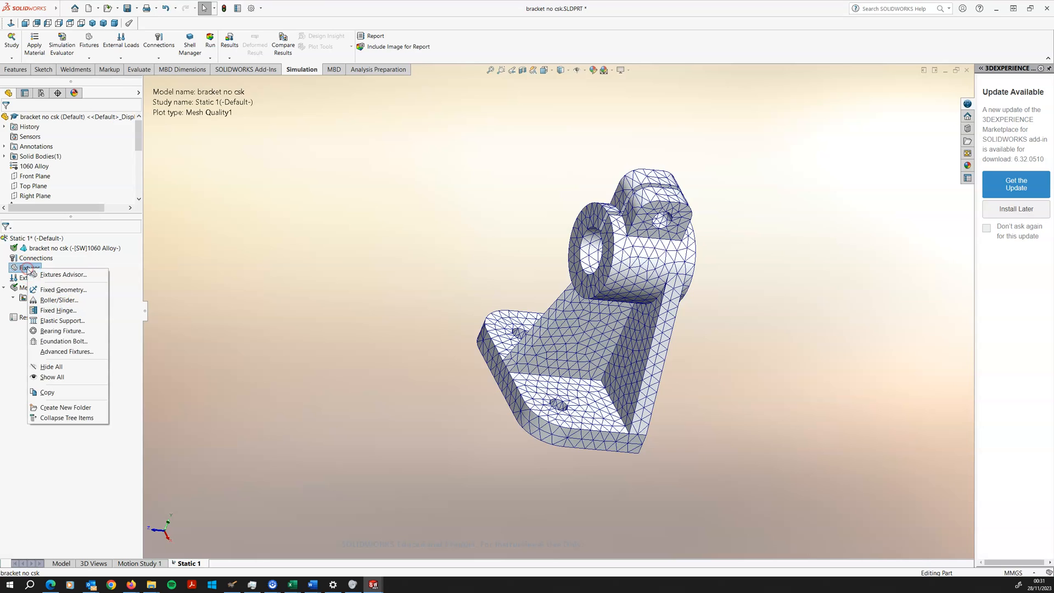
left_click(55, 292)
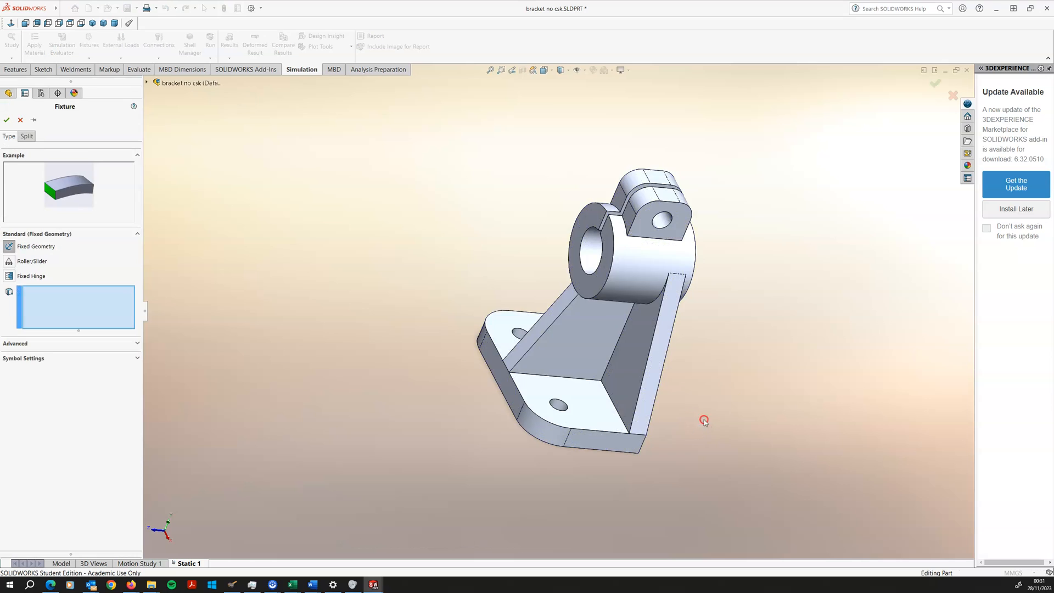
middle_click_drag(704, 421, 735, 313)
left_click(482, 423)
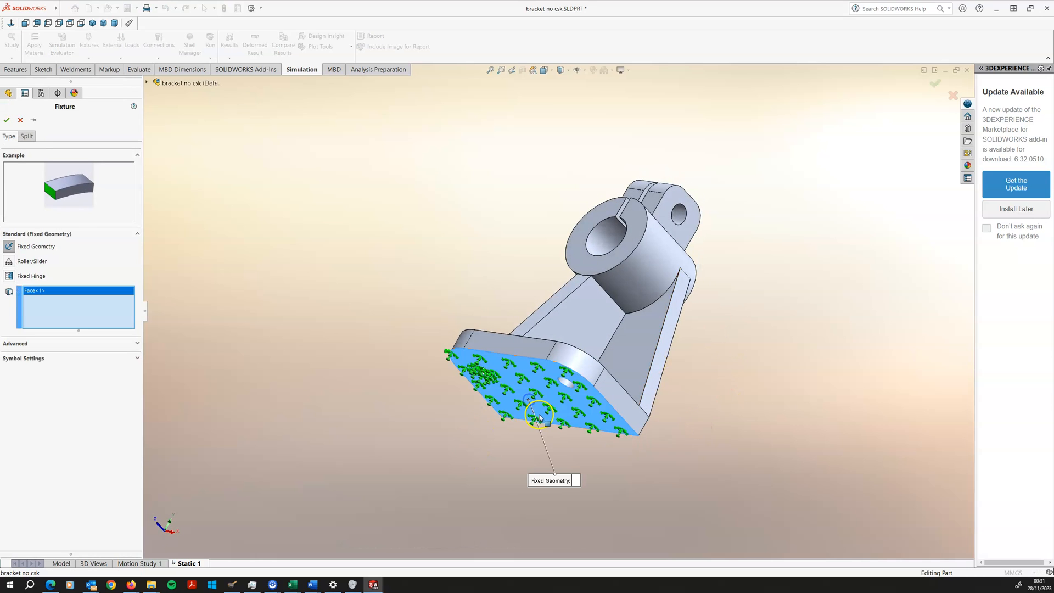
left_click(6, 120)
Apply a 1200 N force normal to the annular end face of the boss on the bracket's back side.
middle_click_drag(392, 329, 345, 265)
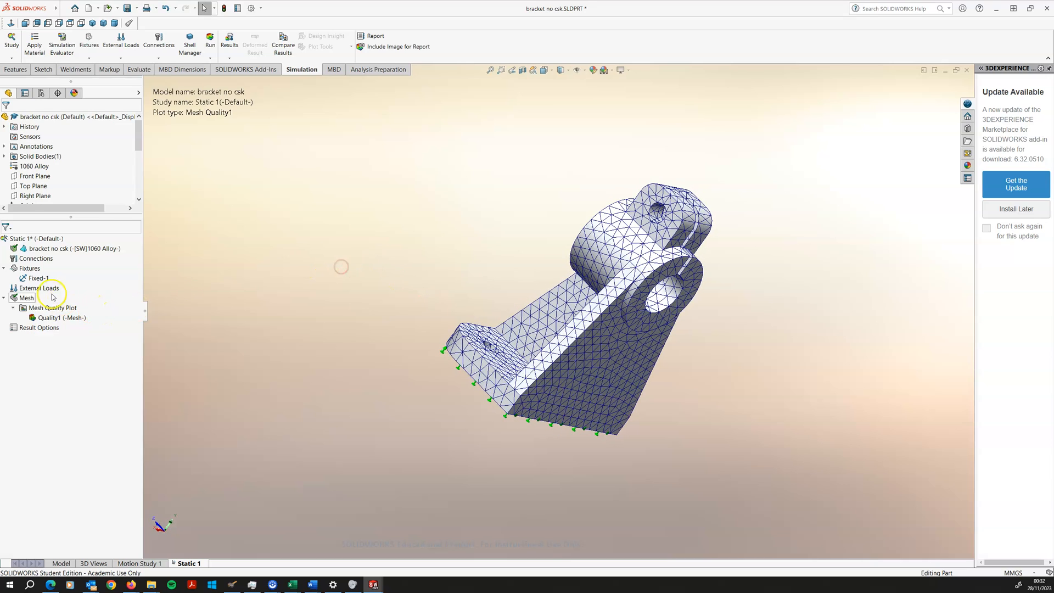
right_click(36, 288)
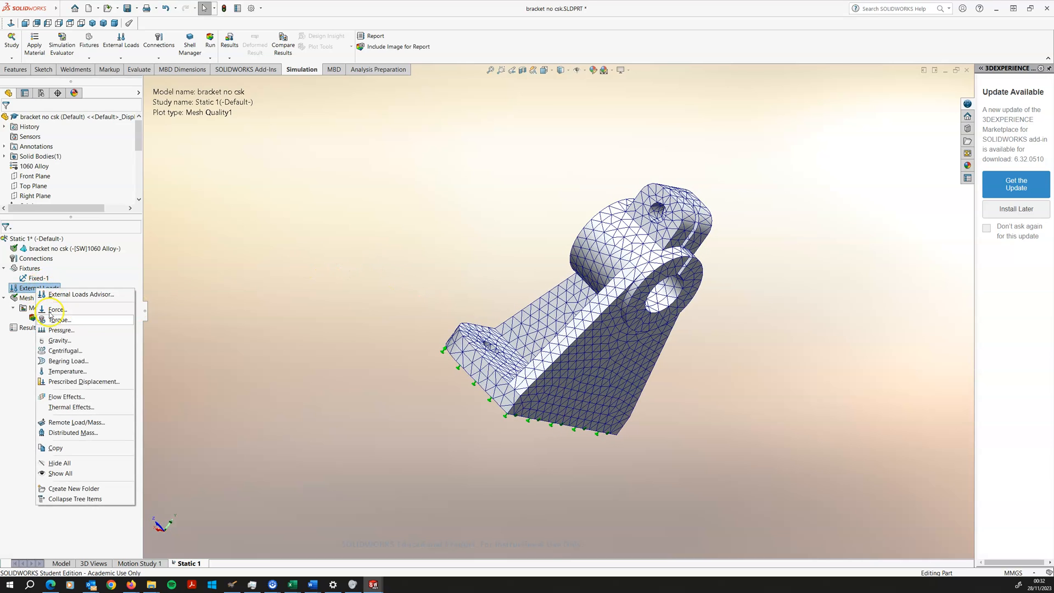
left_click(53, 309)
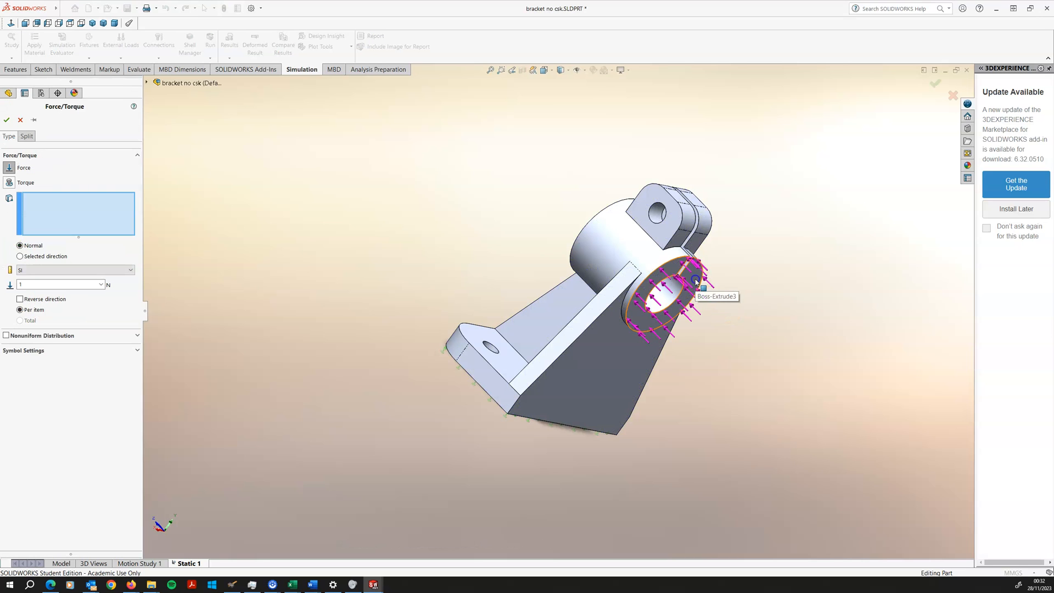
left_click(695, 281)
mouse_move(776, 336)
middle_mouse_down()
mouse_move(757, 254)
mouse_move(787, 343)
mouse_move(778, 354)
middle_mouse_up()
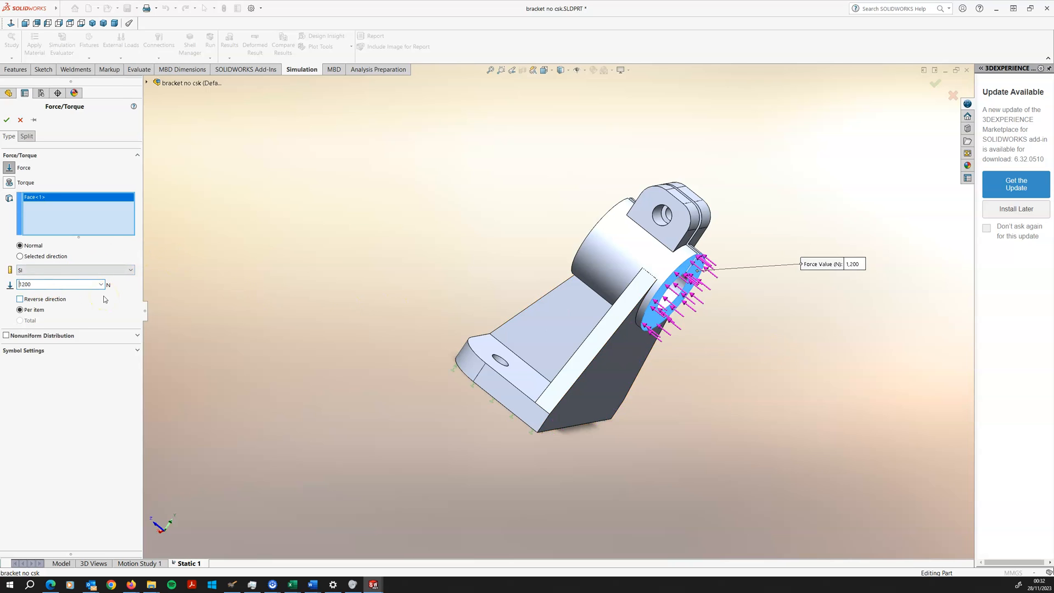
left_click(6, 120)
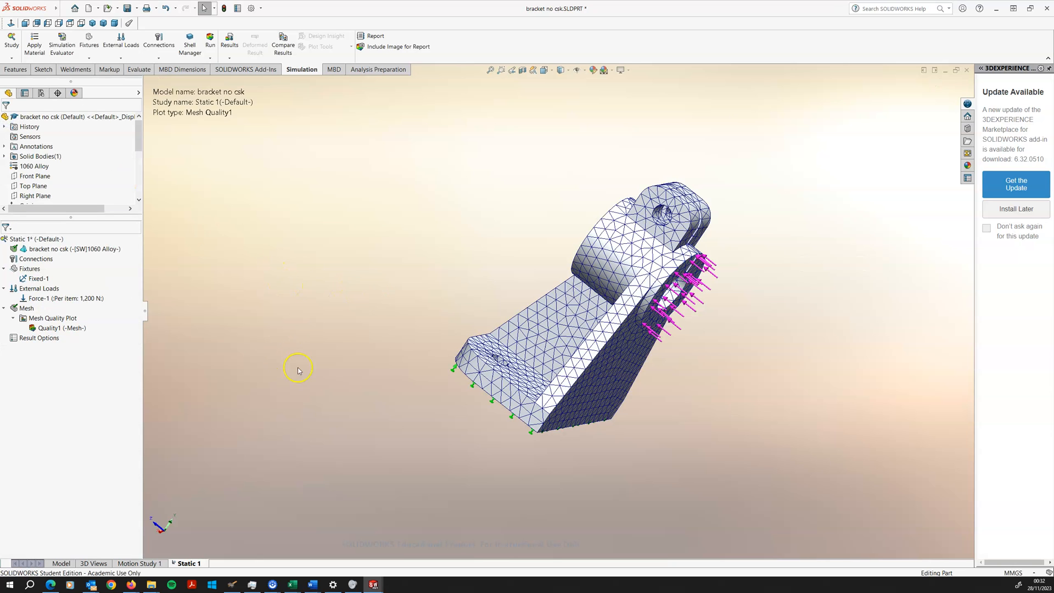
Check the fixture and force on the meshed bracket and run the Static 1 study.
middle_click_drag(659, 404, 708, 402)
middle_click_drag(536, 446, 571, 439)
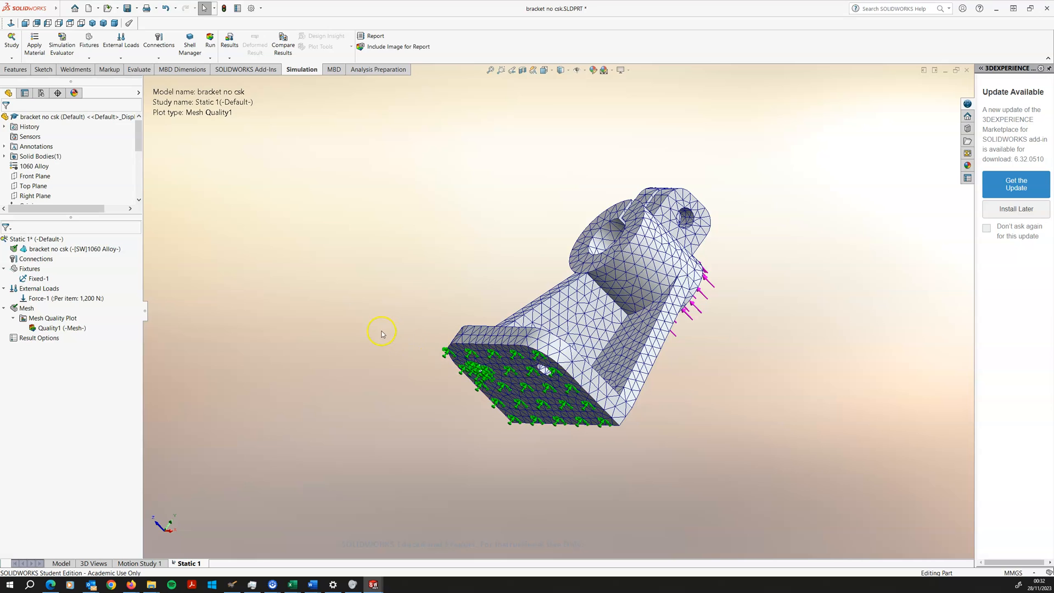
middle_click_drag(374, 309, 322, 310)
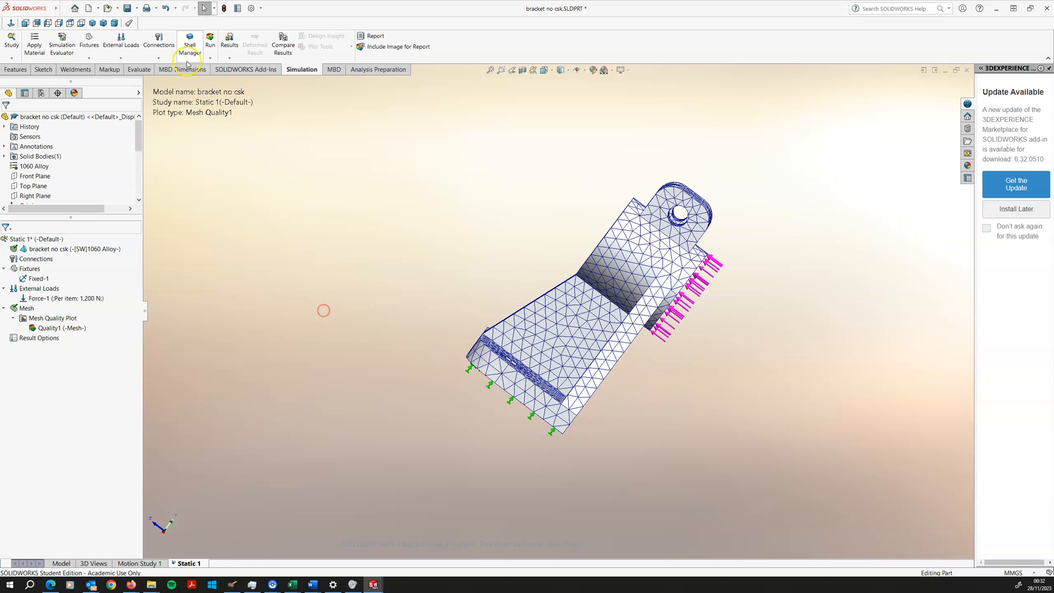
left_click(210, 44)
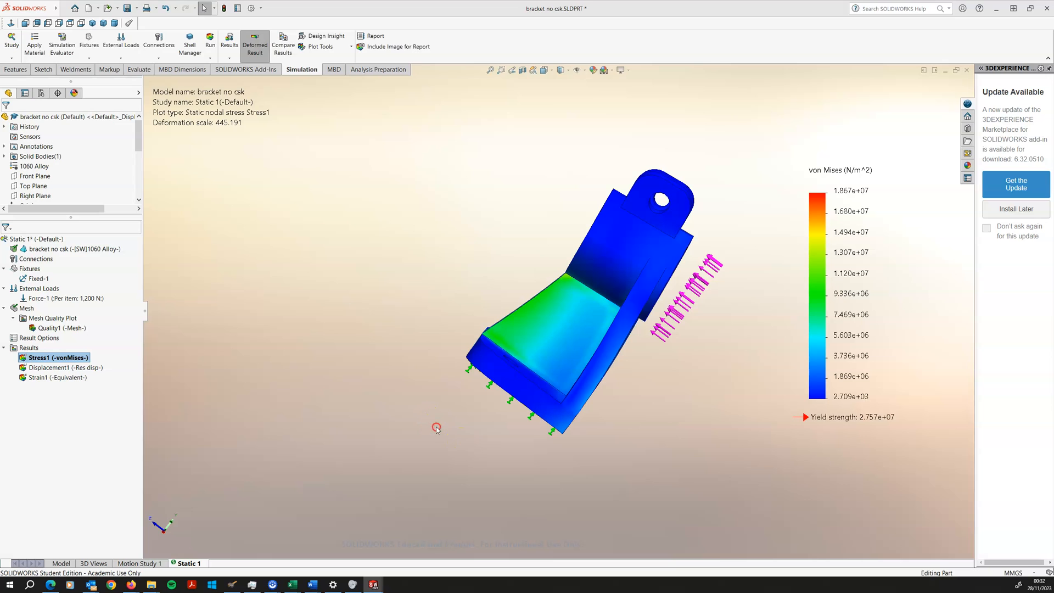
Superimpose the translucent original model on the Stress1 deformed shape with transparency 0.61, and toggle the deformed result to compare the shapes.
middle_click_drag(333, 488, 400, 301)
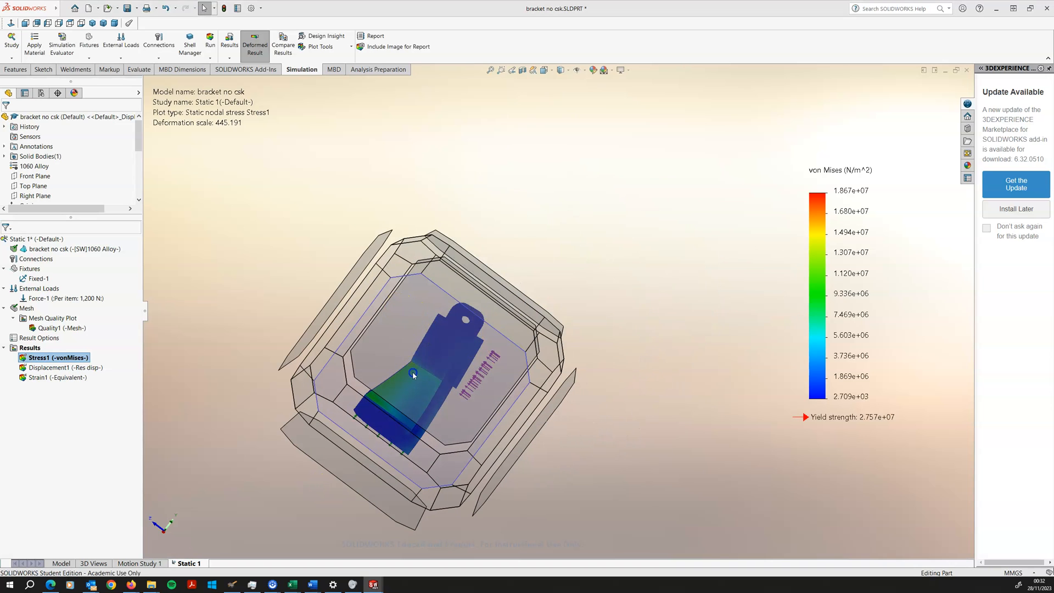
left_click(444, 367)
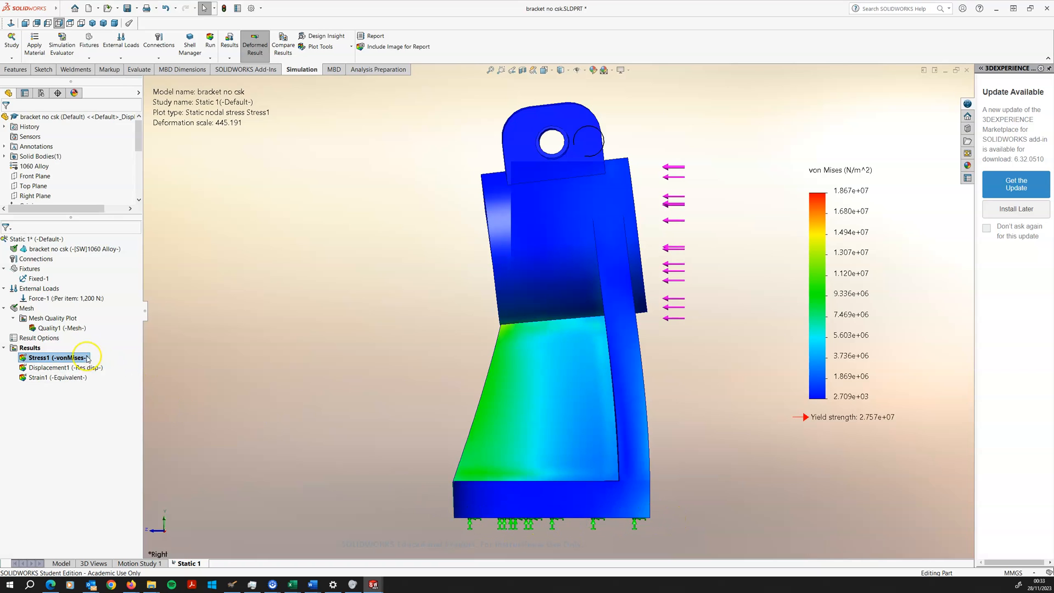
right_click(46, 360)
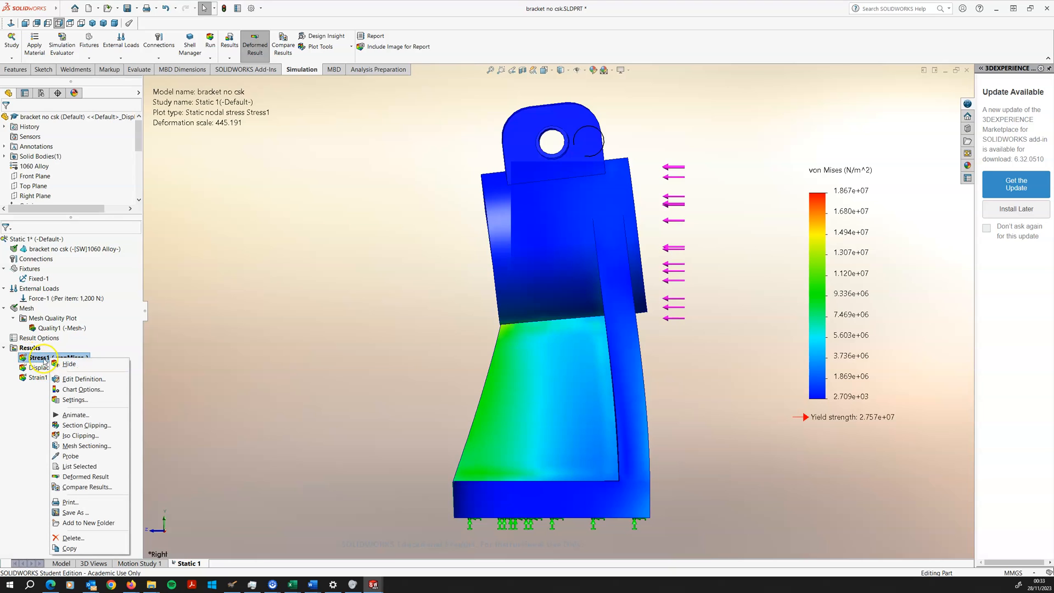
left_click(74, 400)
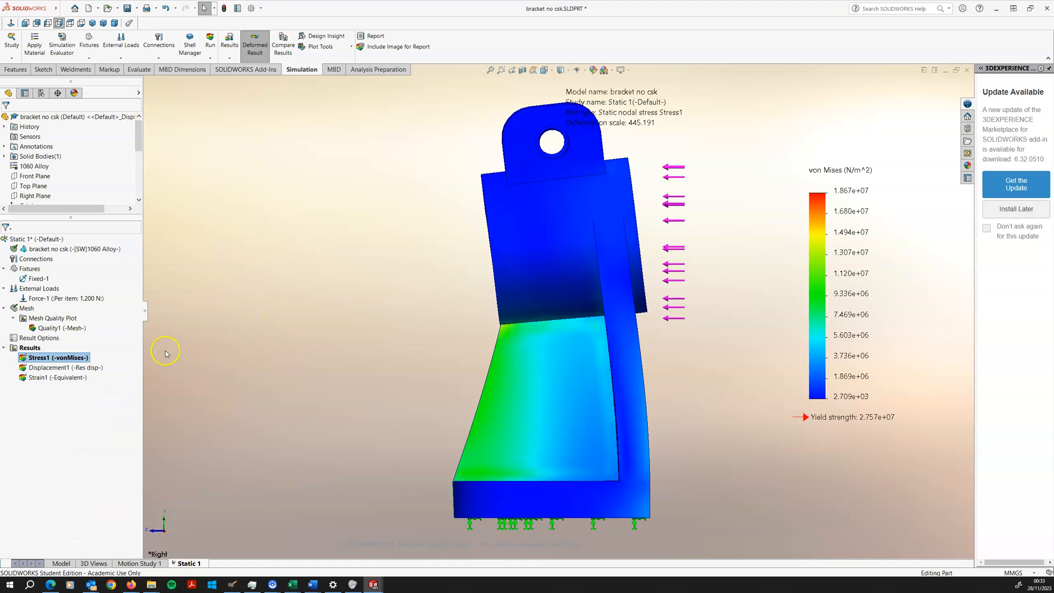
double_click(81, 361)
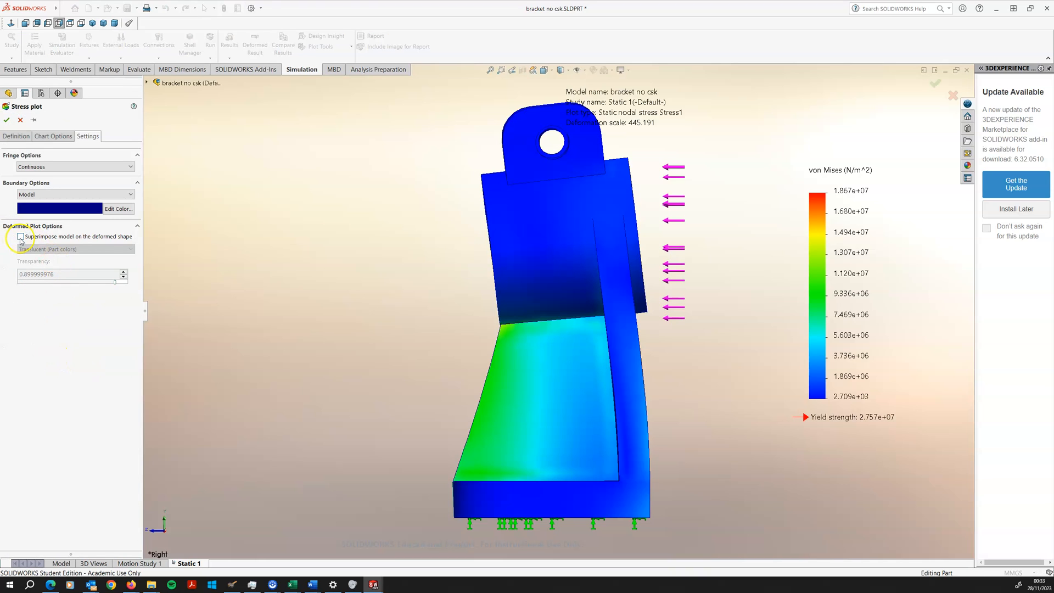
left_click(21, 237)
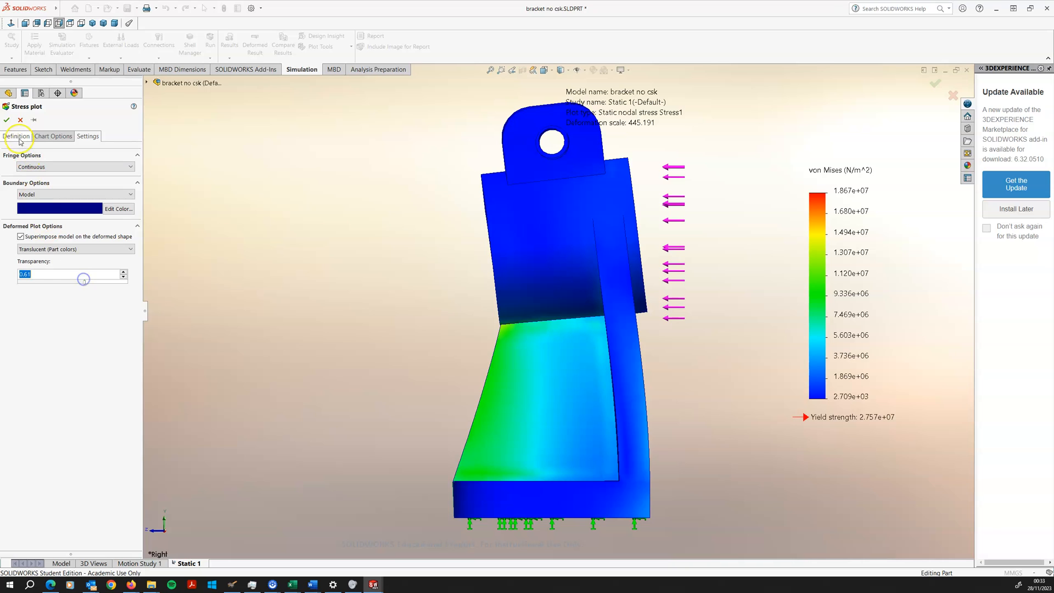
key("Return")
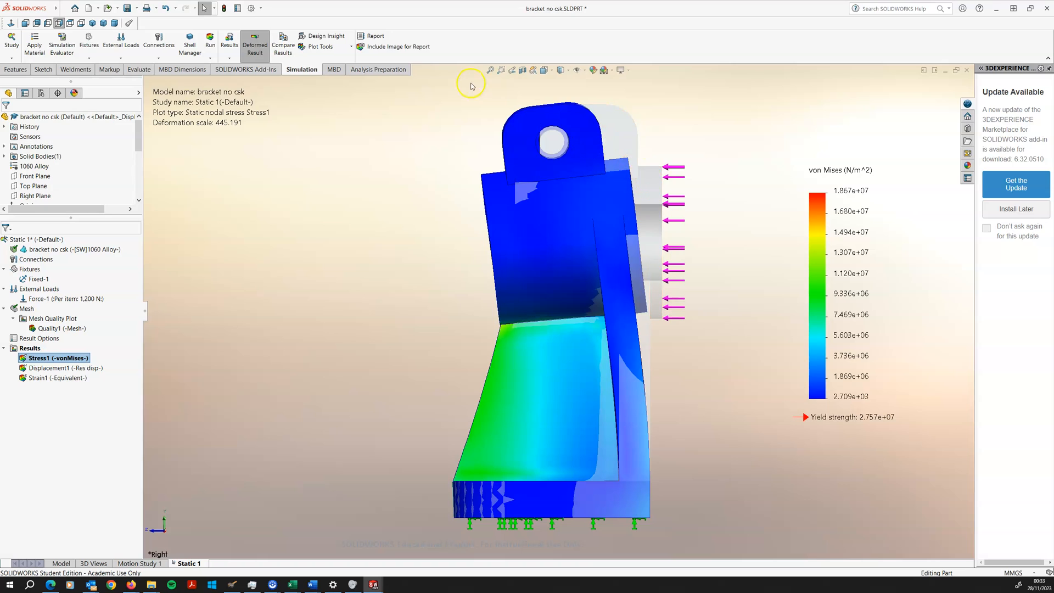
left_click(255, 47)
left_click(255, 47)
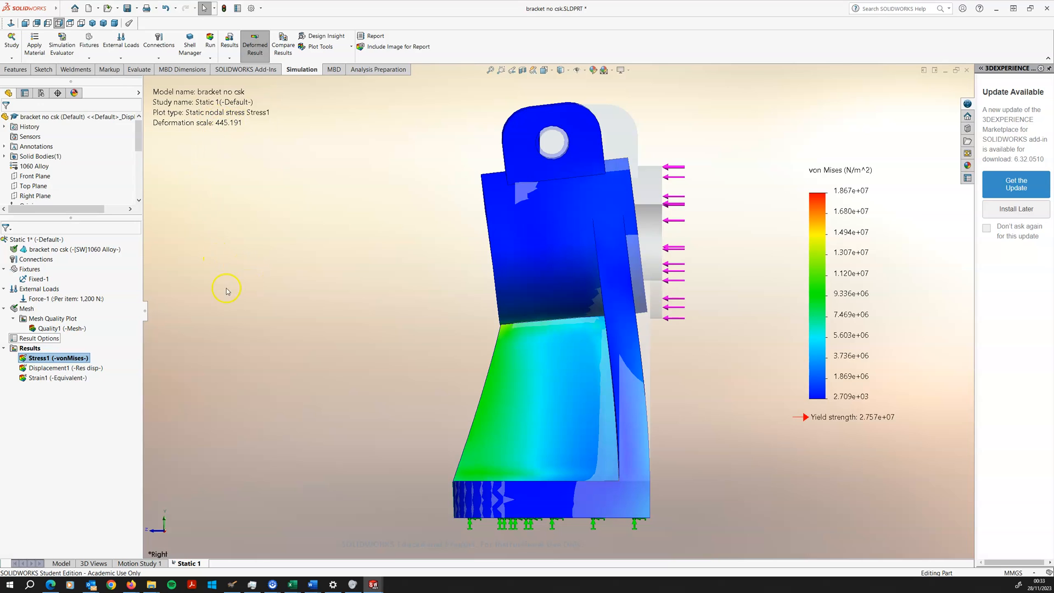
Show the Displacement1 plot and superimpose the translucent original model on its deformed shape with transparency 0.56.
double_click(55, 368)
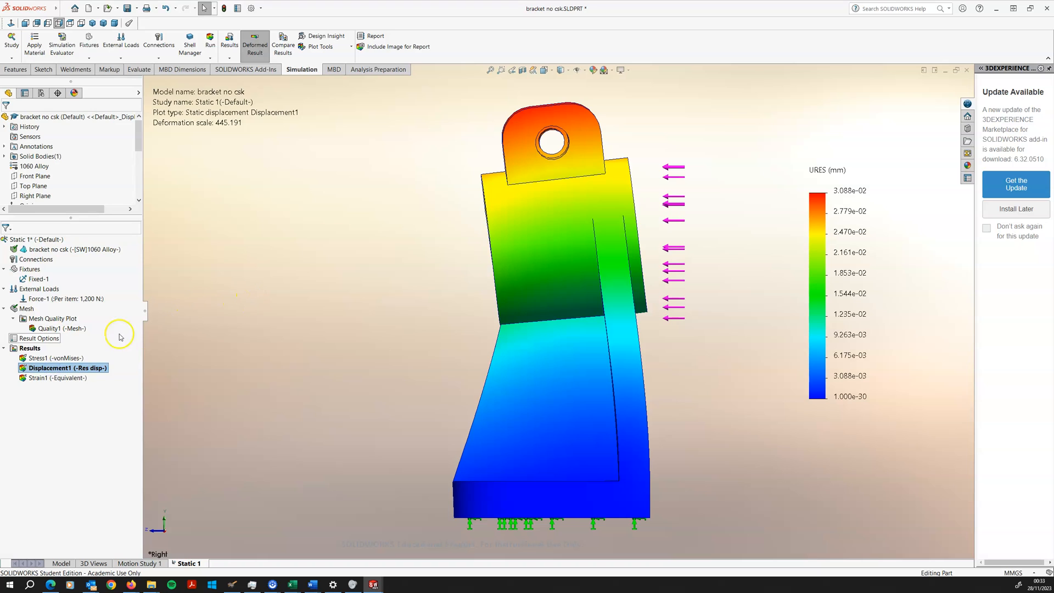
right_click(77, 370)
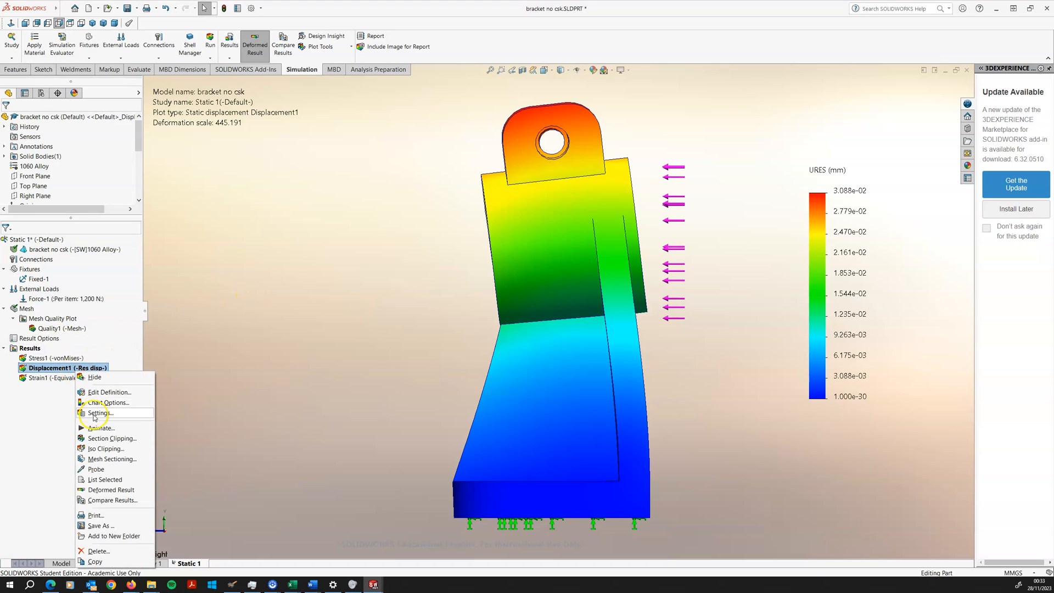
left_click(93, 415)
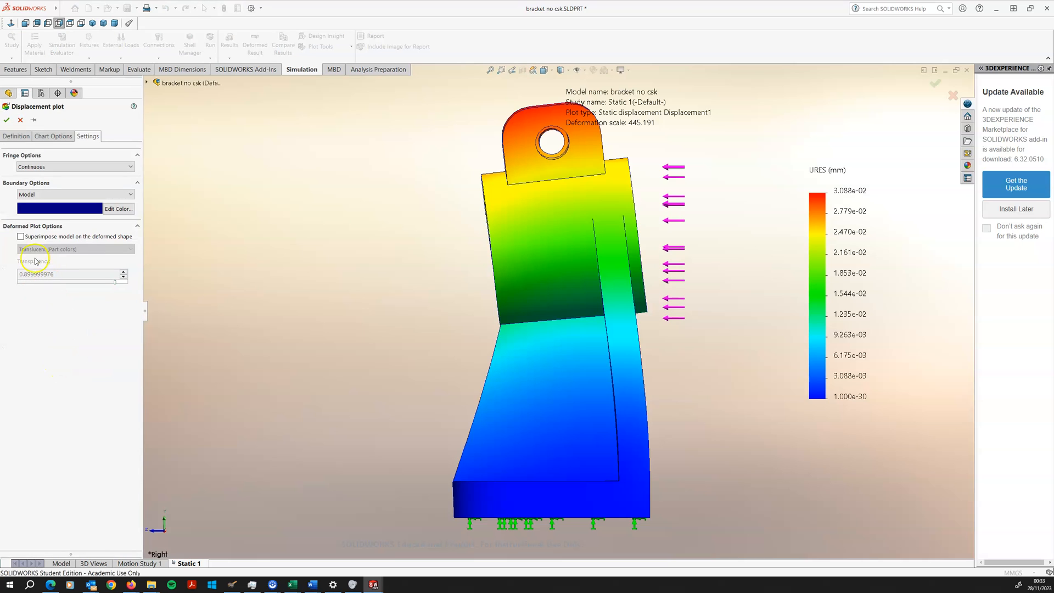
left_click(21, 237)
left_click_drag(115, 284, 82, 285)
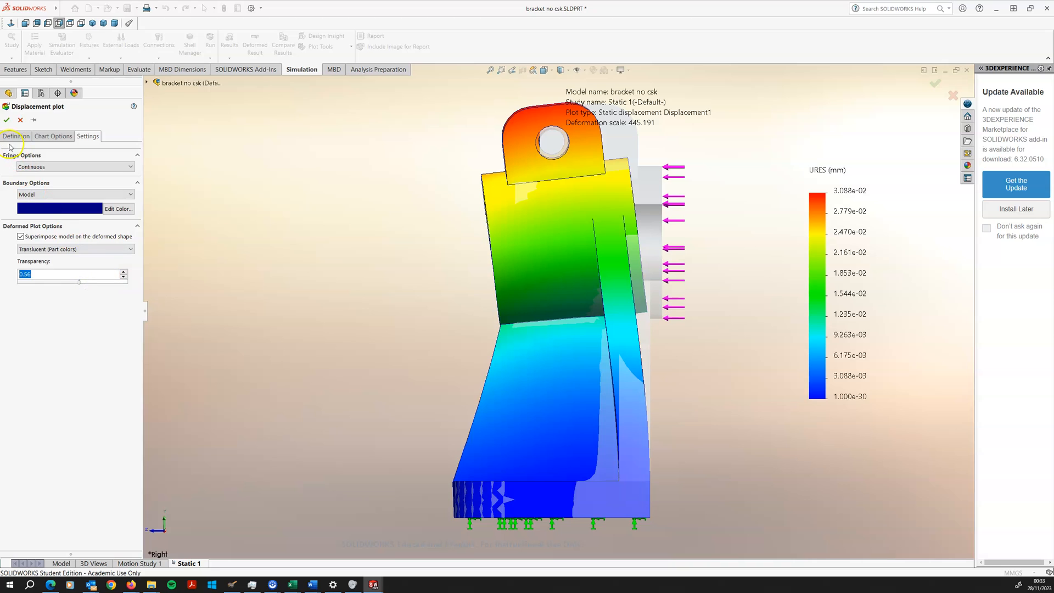
left_click(6, 120)
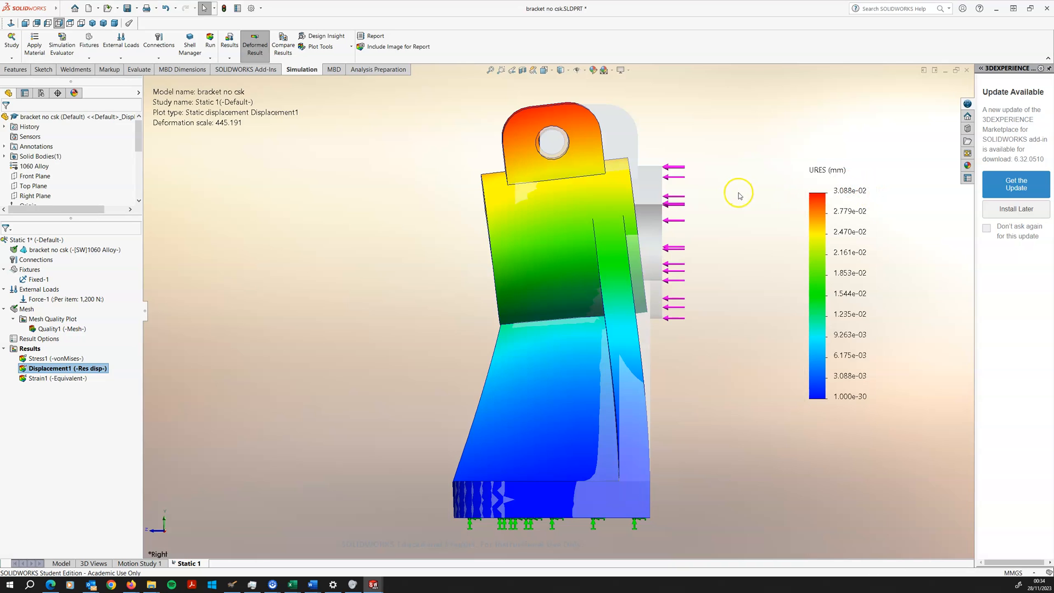
key("z")
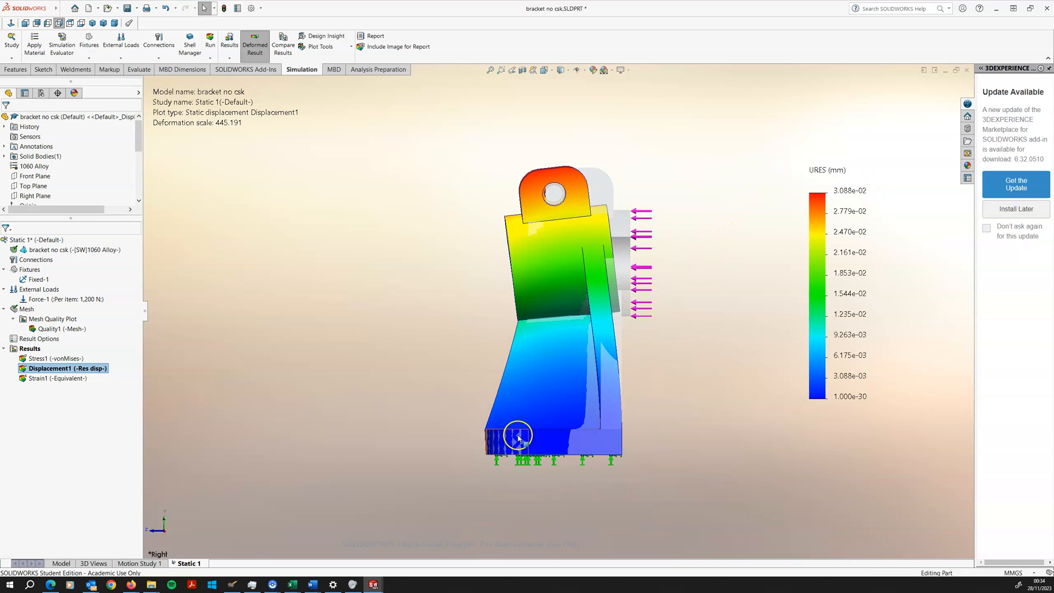
Switch to the bracketAssem2 assembly and examine how the bracket's flange is bolted to the base plate.
left_click(945, 71)
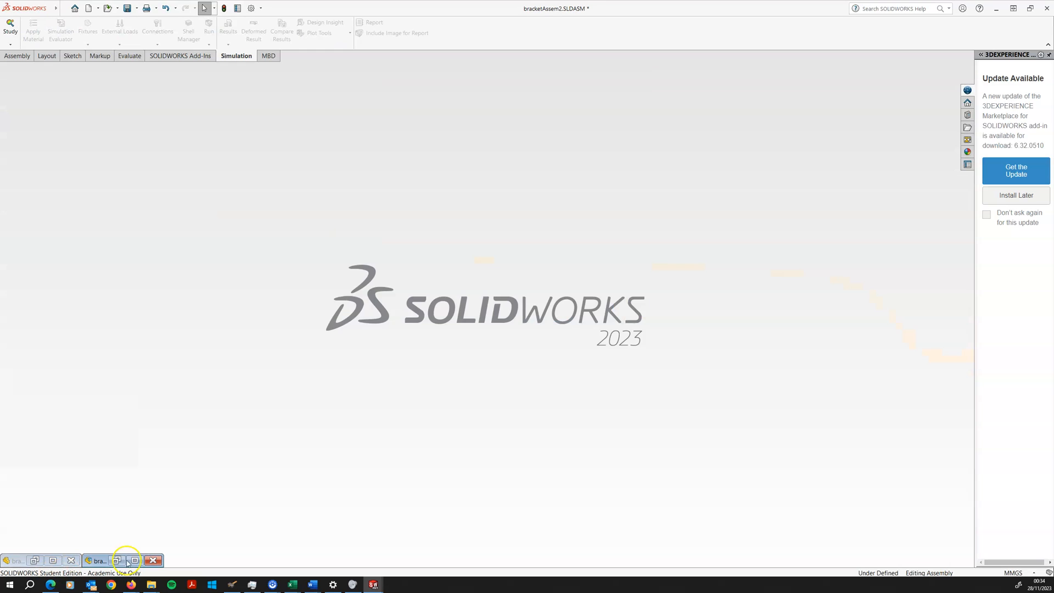
left_click(116, 560)
scroll(527, 285, "down", 3)
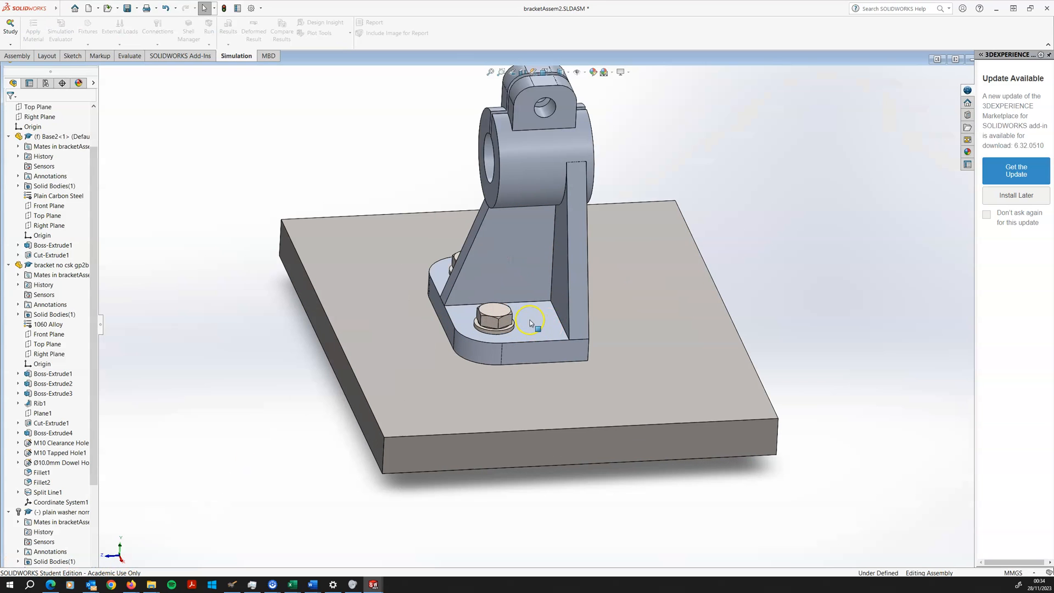
middle_click_drag(539, 264, 525, 229)
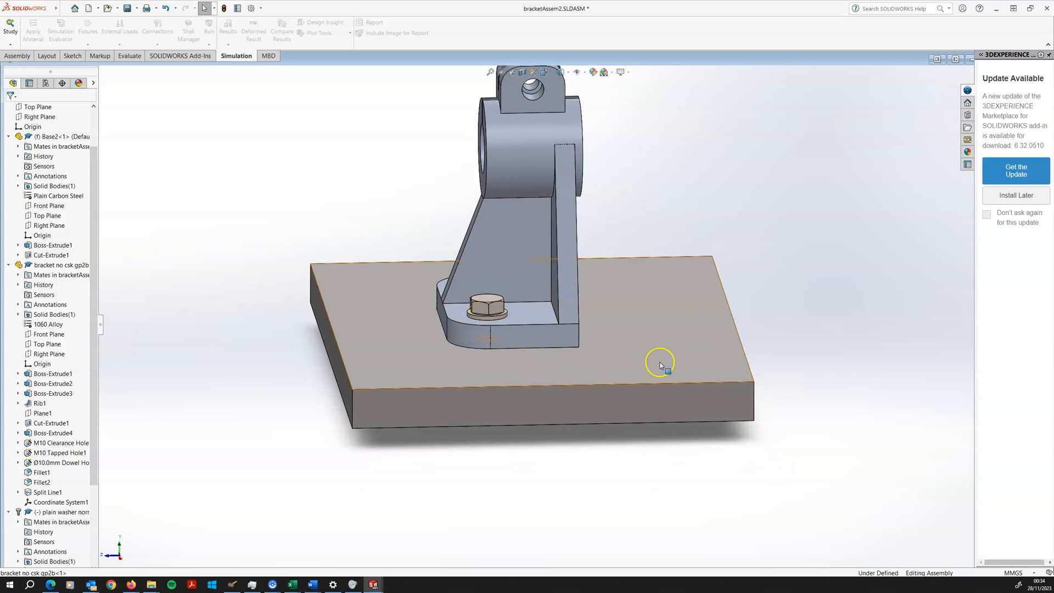
scroll(811, 295, "down", 2)
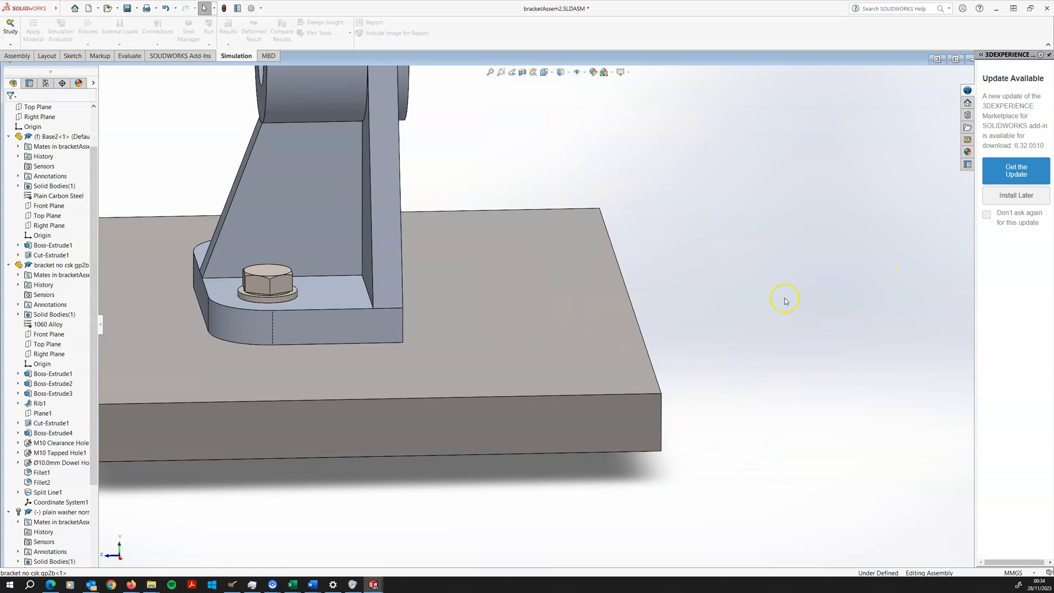
scroll(556, 321, "up", 2)
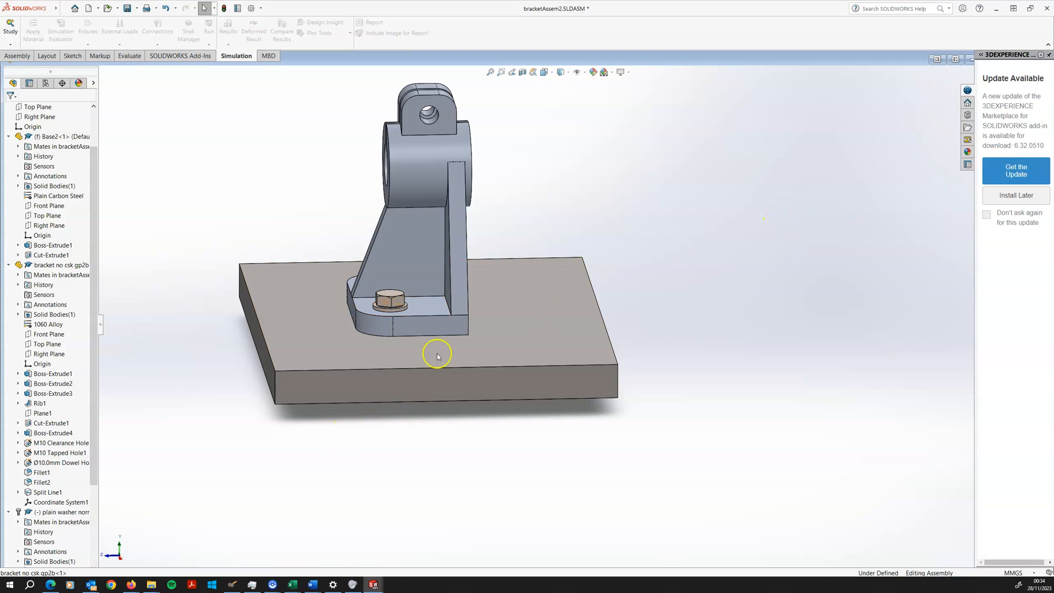
Return to the bracket no csk part and display the Displacement1 plot of Static 1.
left_click(972, 60)
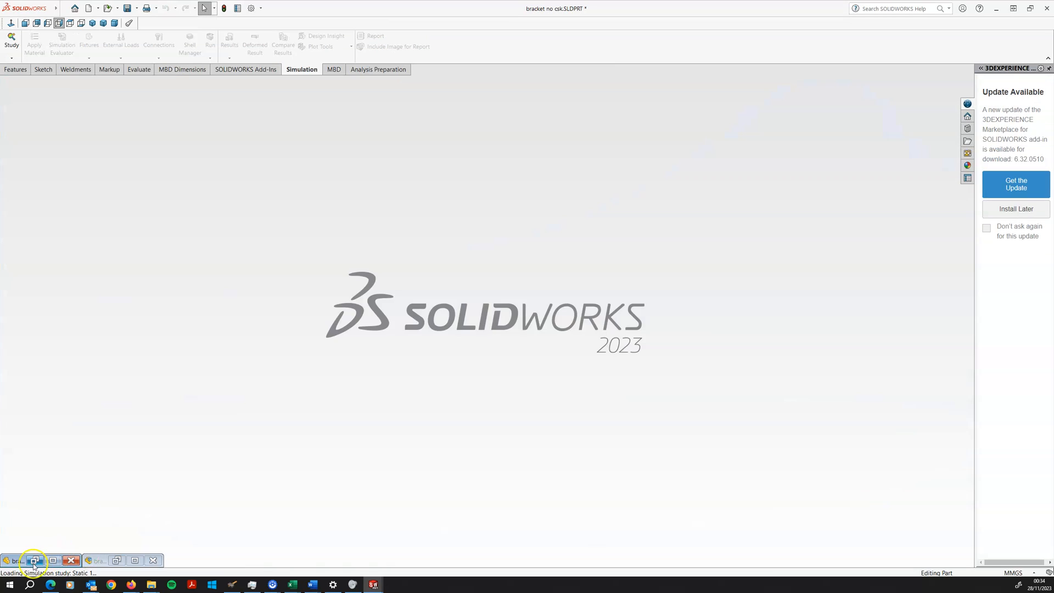
left_click(34, 562)
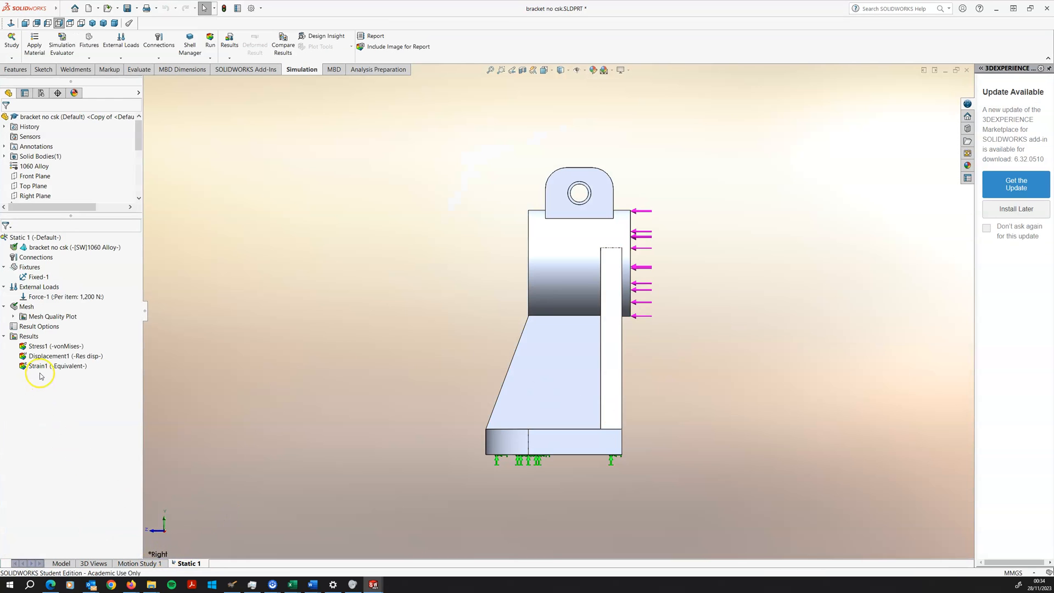
double_click(49, 356)
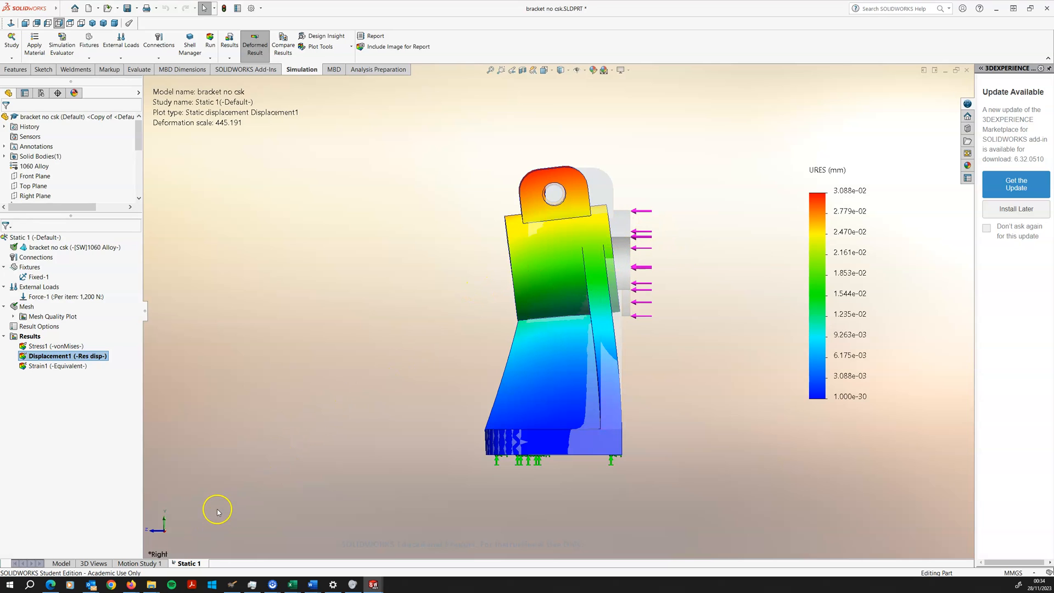
Copy the Static 1 study to a new static study named Static 2 from [Static 1], using the Default configuration.
left_click(199, 480)
right_click(190, 567)
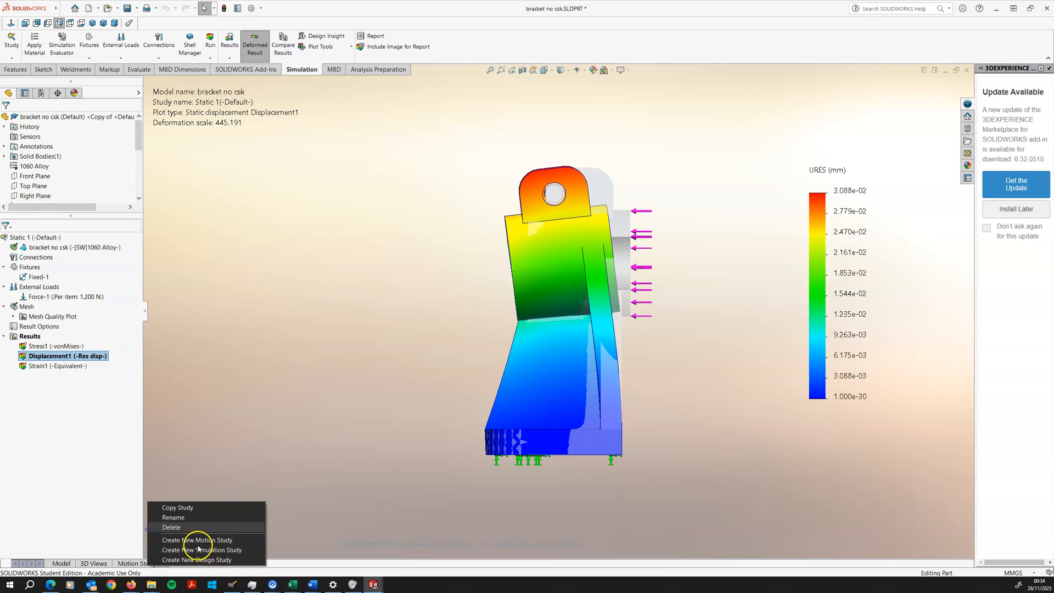
left_click(386, 547)
right_click(193, 563)
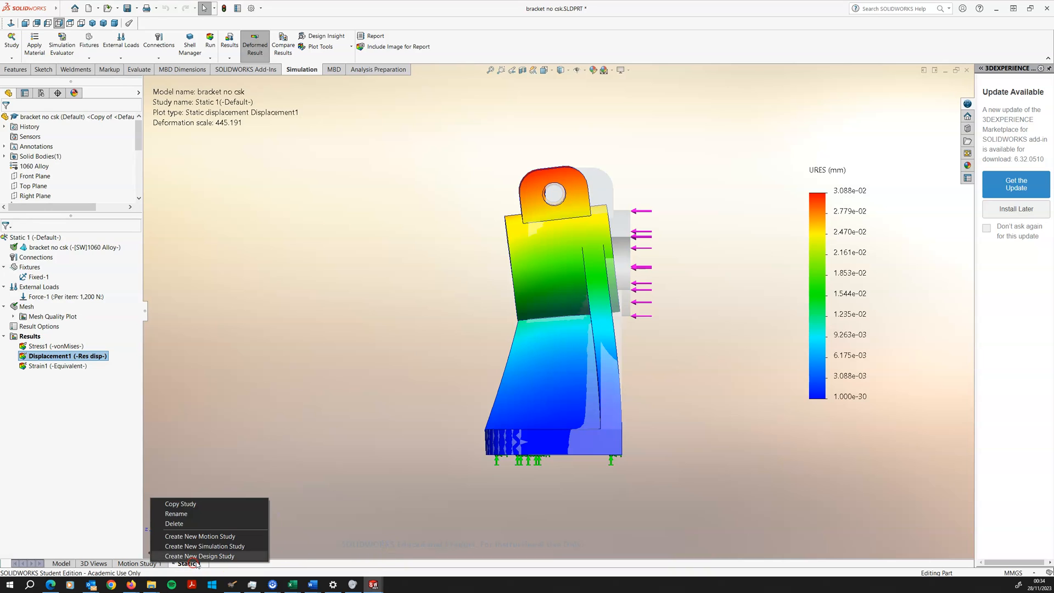
left_click(181, 502)
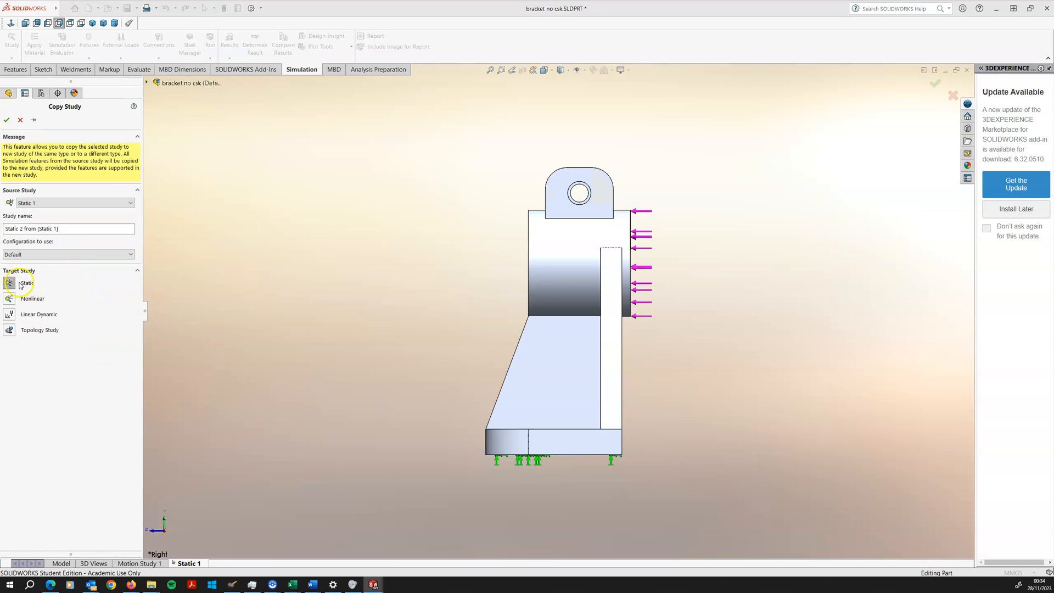
left_click(9, 284)
left_click(7, 119)
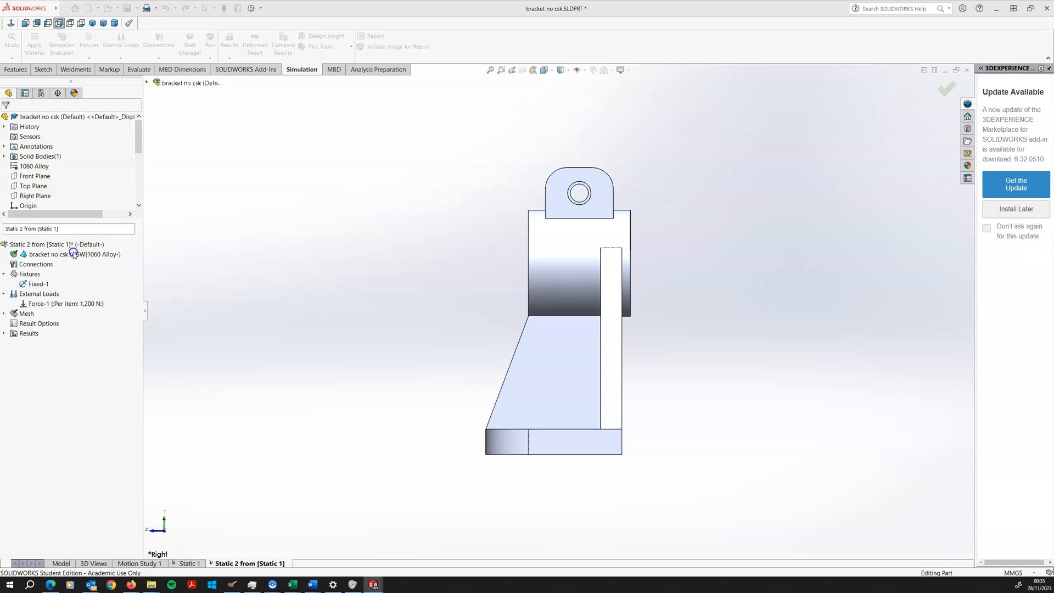
Check the bracket body, mesh and 1200 N force carried over into the copied study.
left_click(77, 254)
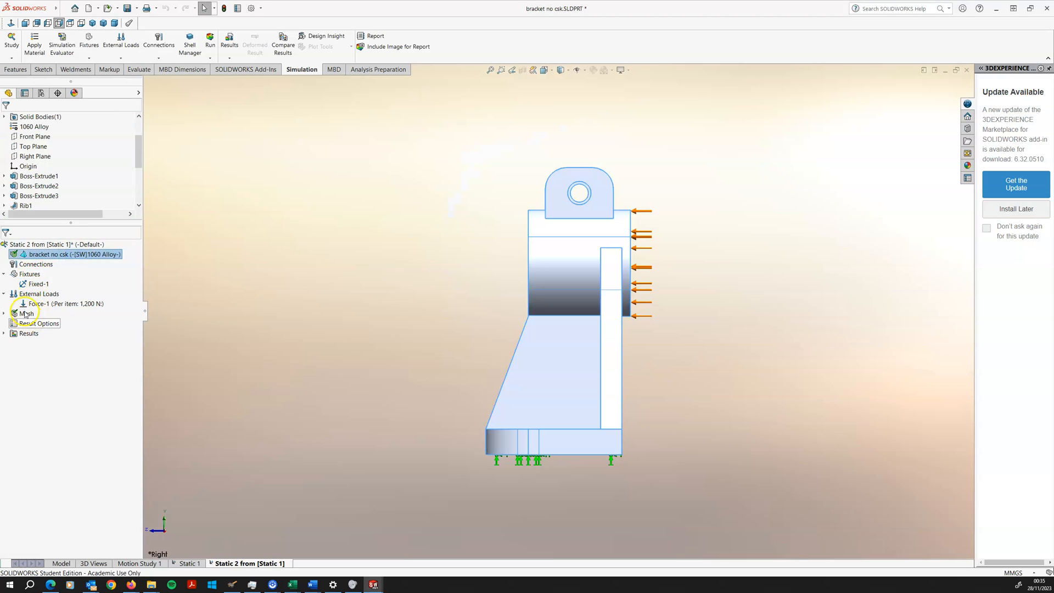
left_click(32, 311)
left_click(42, 303)
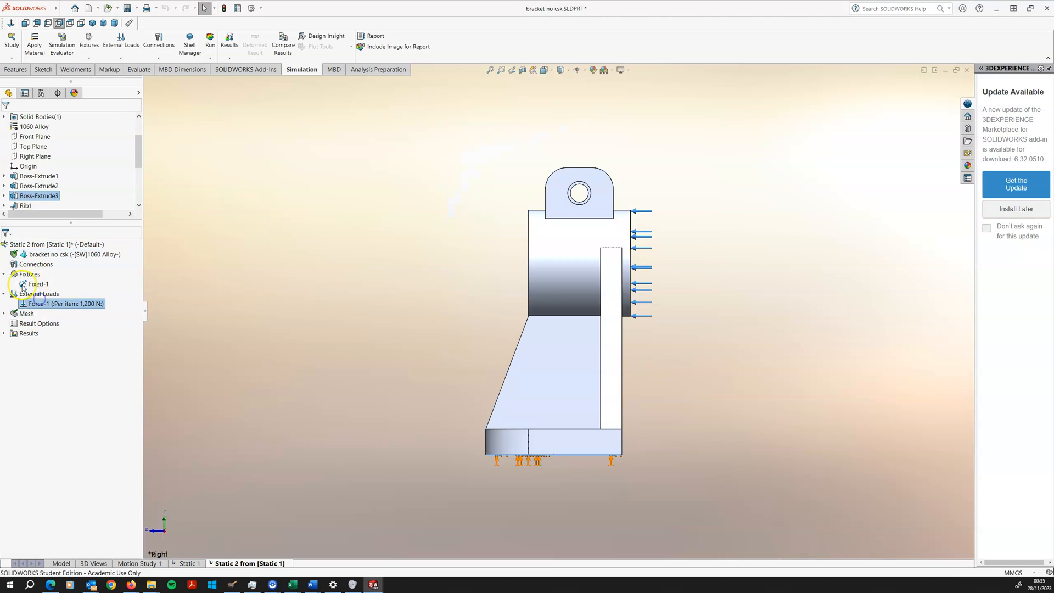
Delete the Fixed-1 fixture on the bracket's bottom face from the Static 2 study.
left_click(43, 284)
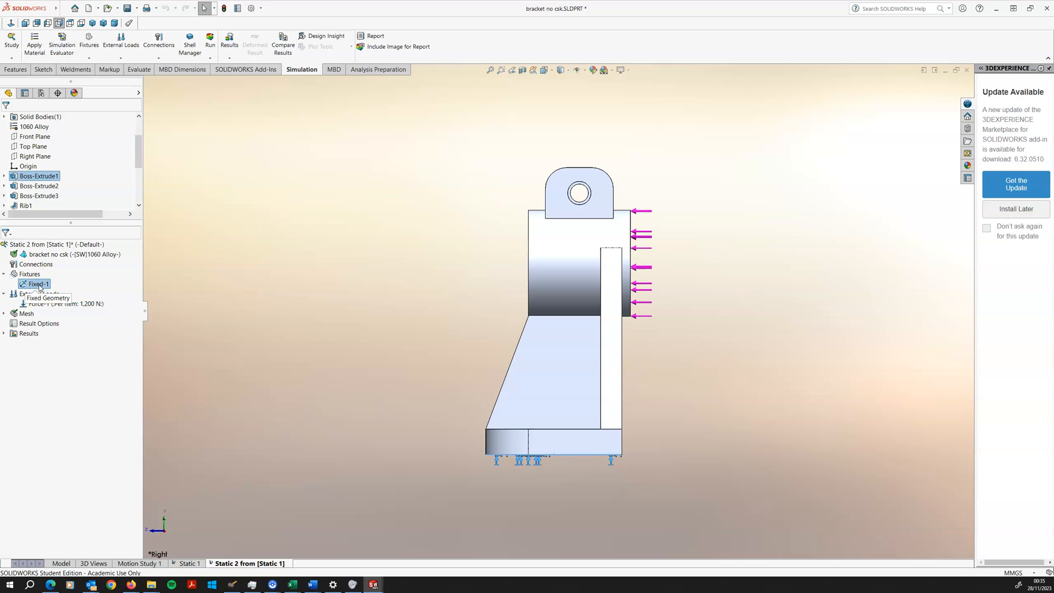
right_click(38, 286)
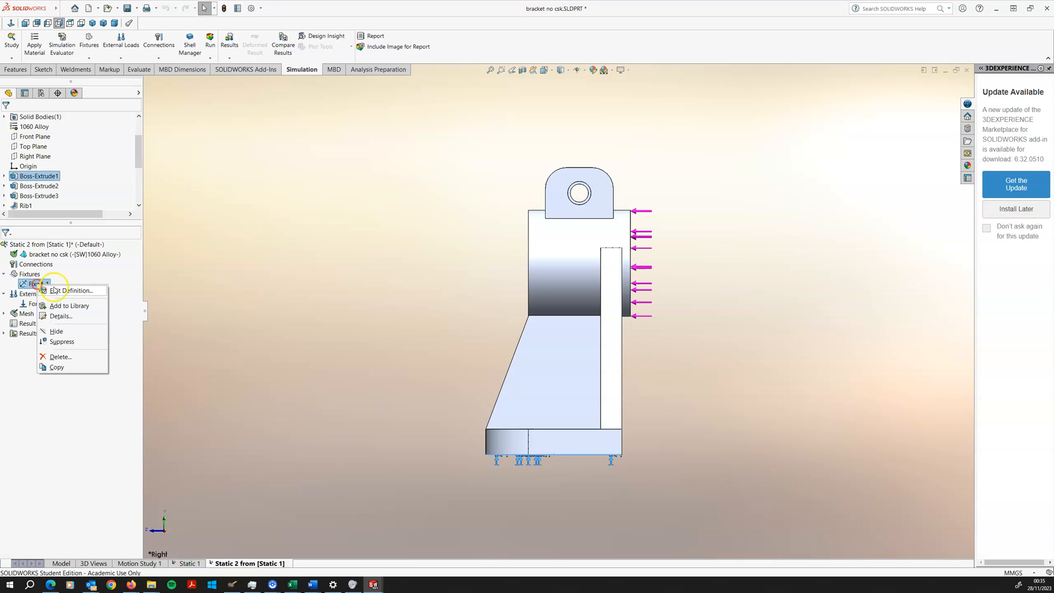
left_click(53, 354)
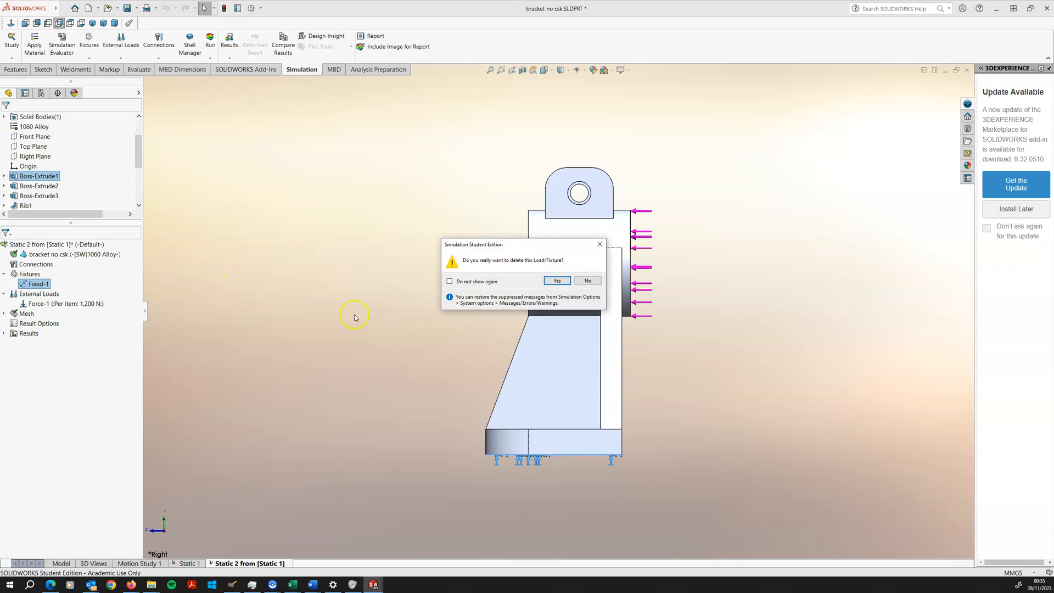
left_click(557, 280)
Apply a Fixed Geometry fixture to the cylindrical faces of both 10 mm flange holes and run the Static 2 study.
middle_click_drag(417, 311, 412, 405)
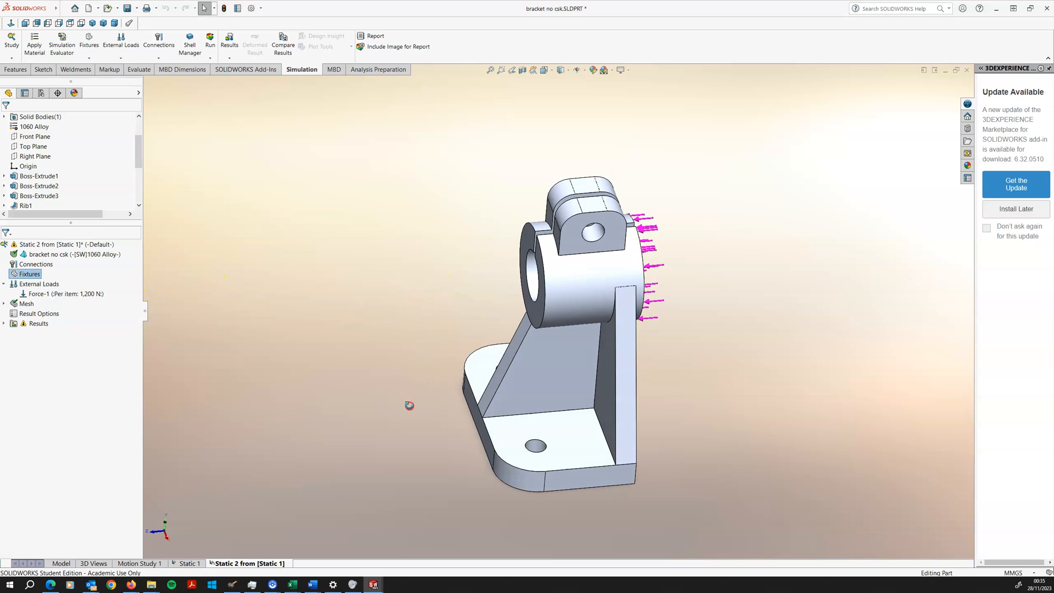
right_click(34, 273)
left_click(57, 293)
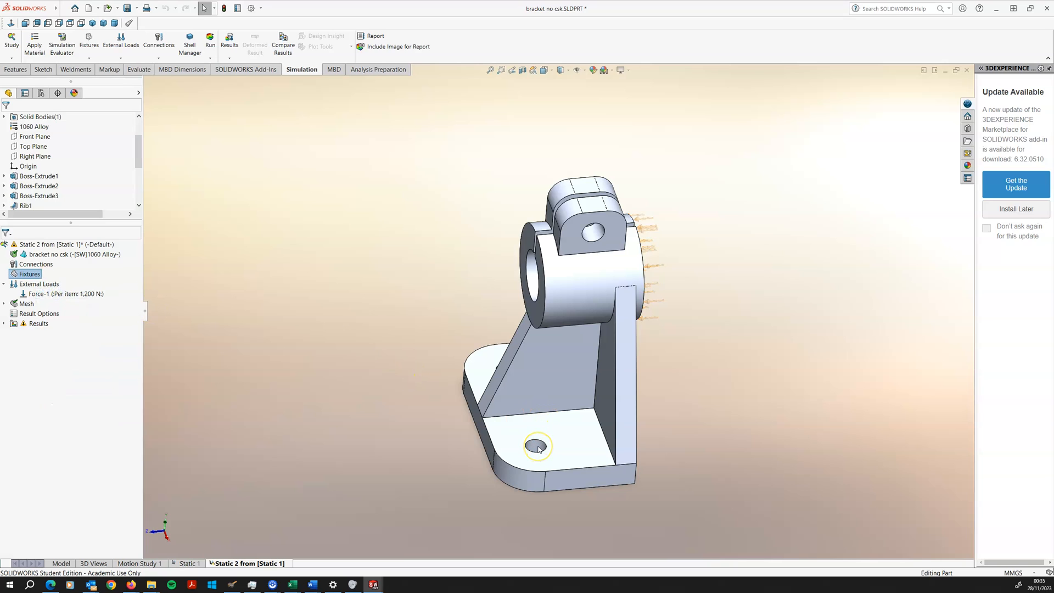
scroll(538, 449, "down", 2)
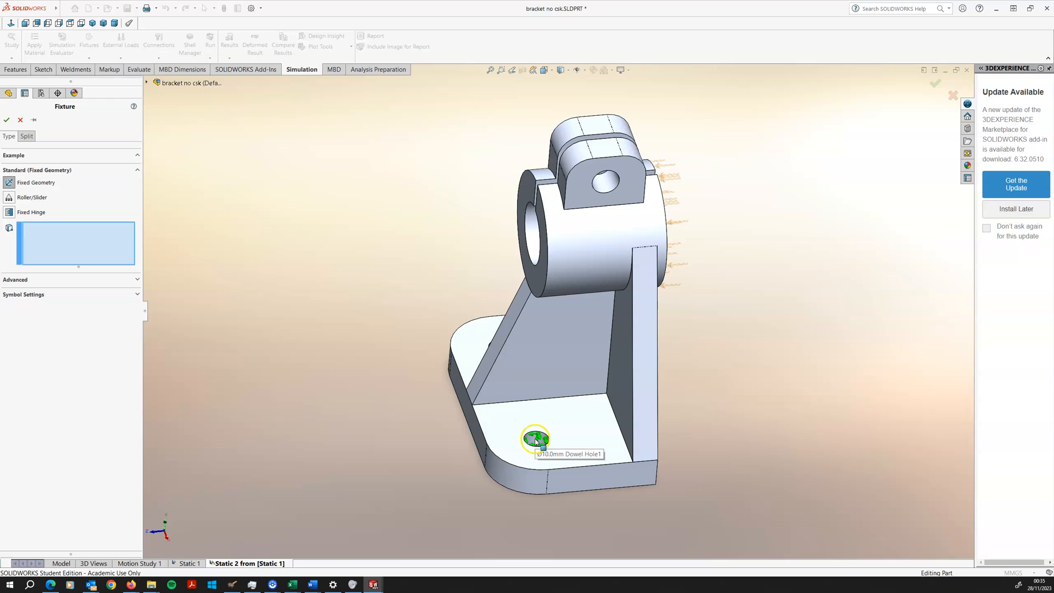
left_click(536, 441)
middle_click_drag(435, 400, 432, 340)
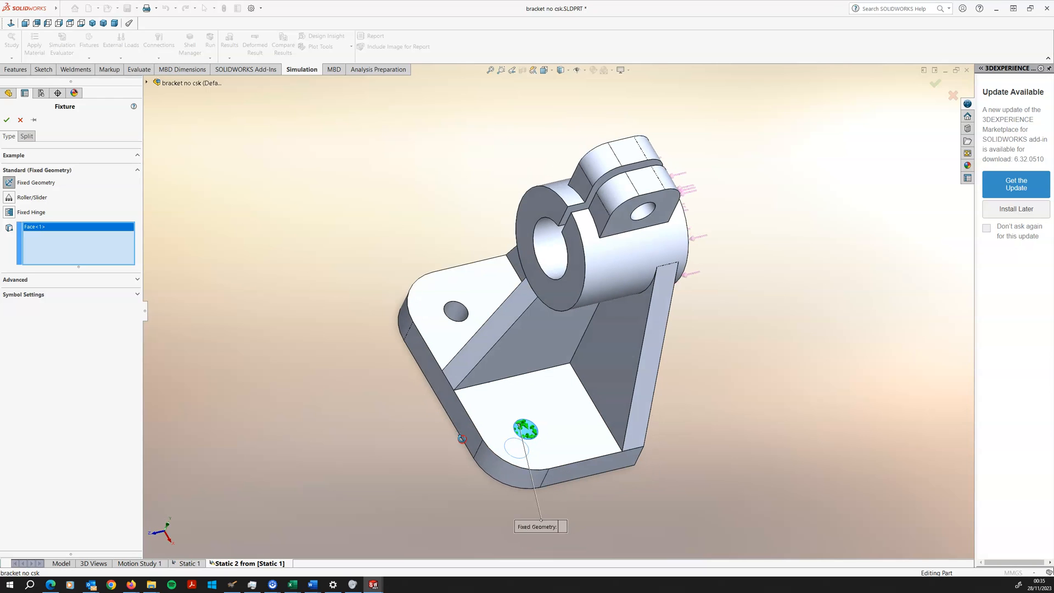
left_click(431, 323)
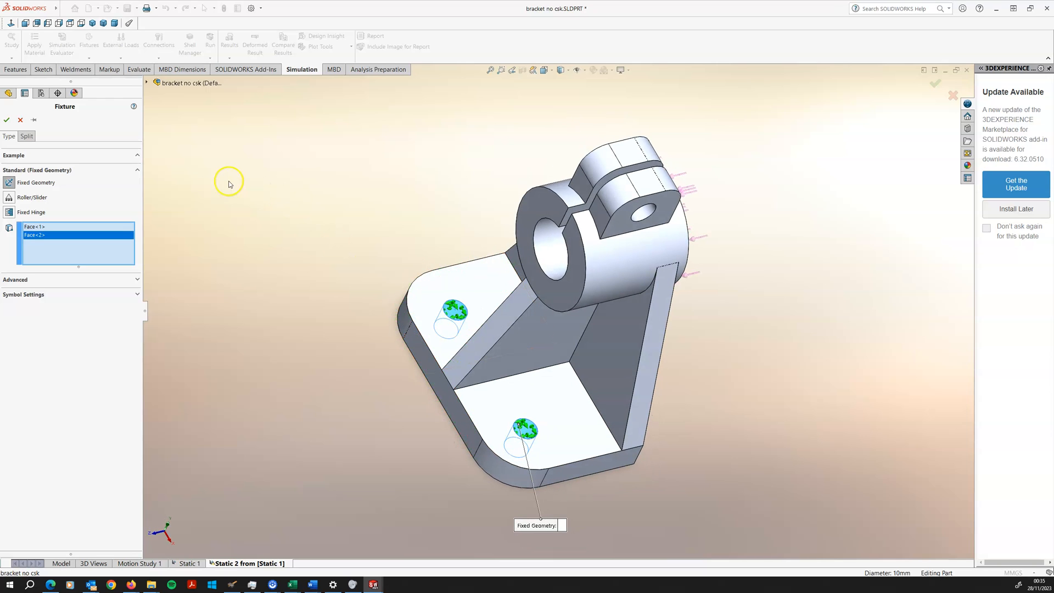
left_click(8, 121)
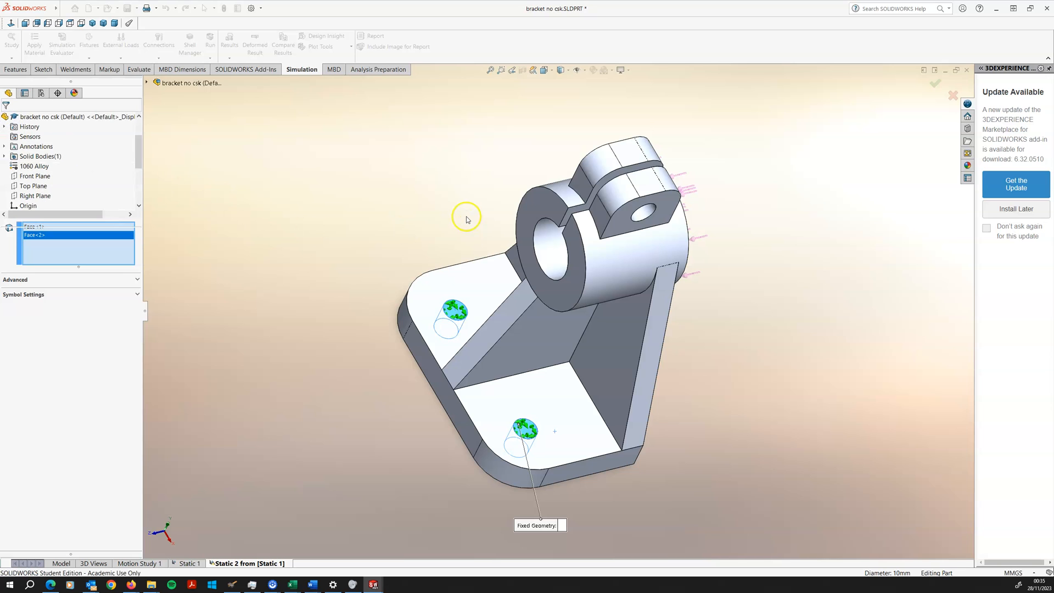
middle_click_drag(427, 213, 400, 240)
left_click(210, 41)
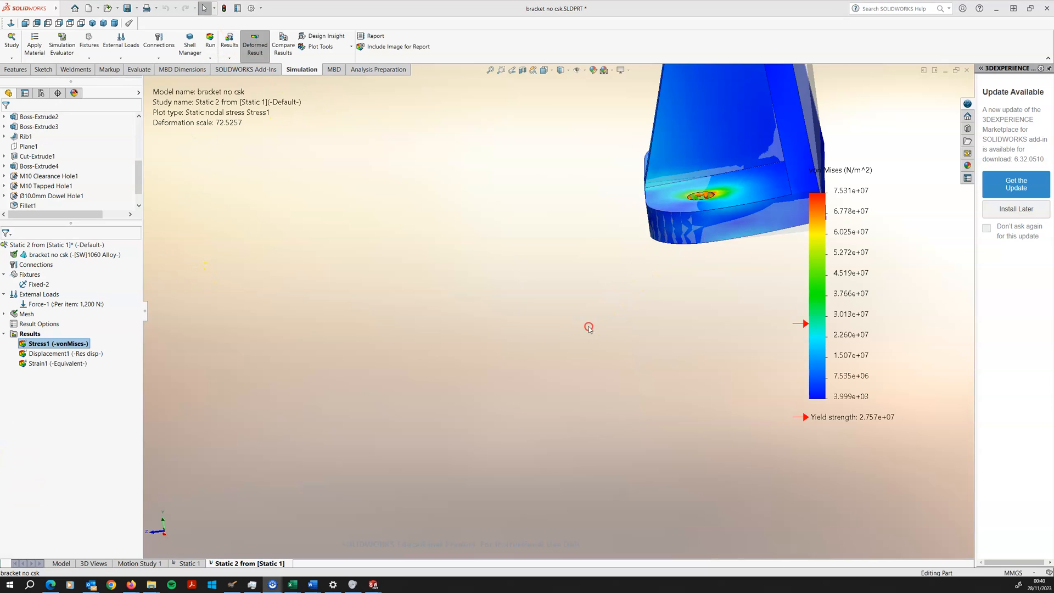
Examine the Stress1 plot of the deformed bracket around the fixed flange hole and the rib.
scroll(560, 353, "up", 4)
scroll(638, 283, "down", 4)
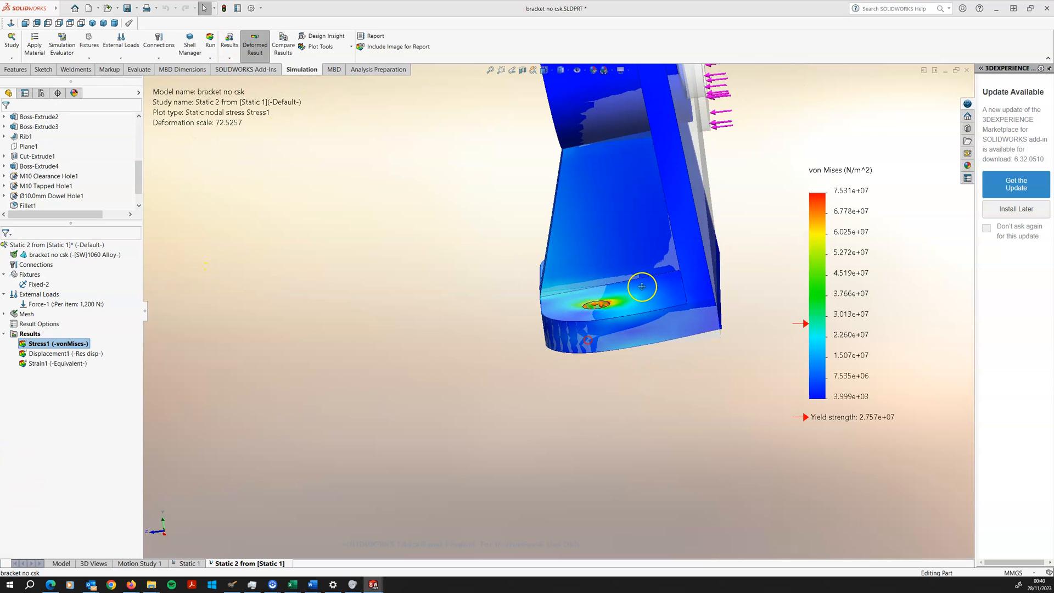
scroll(620, 286, "down", 1)
scroll(647, 284, "up", 6)
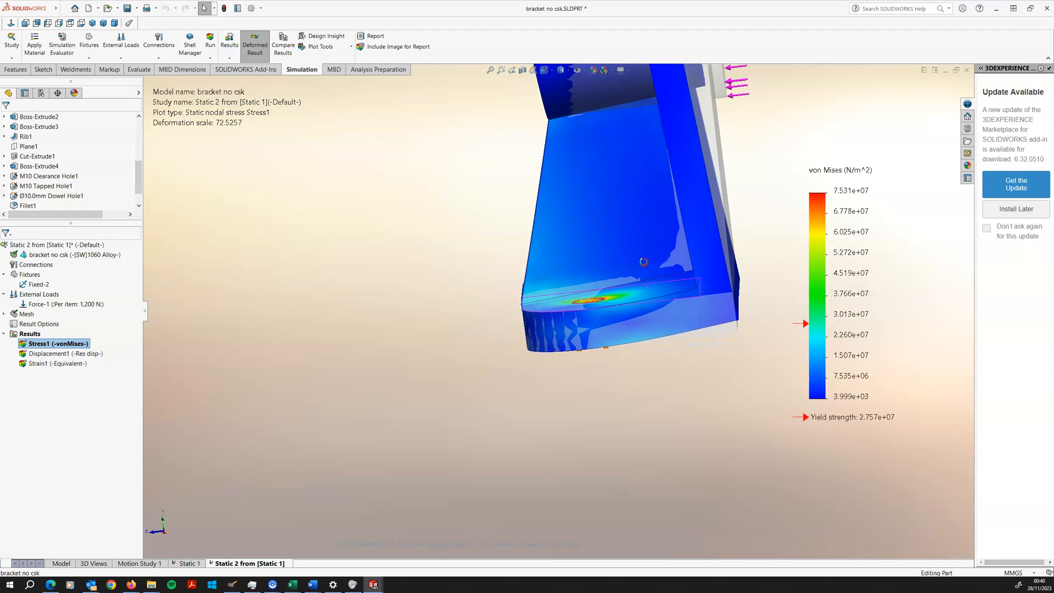
scroll(621, 278, "down", 5)
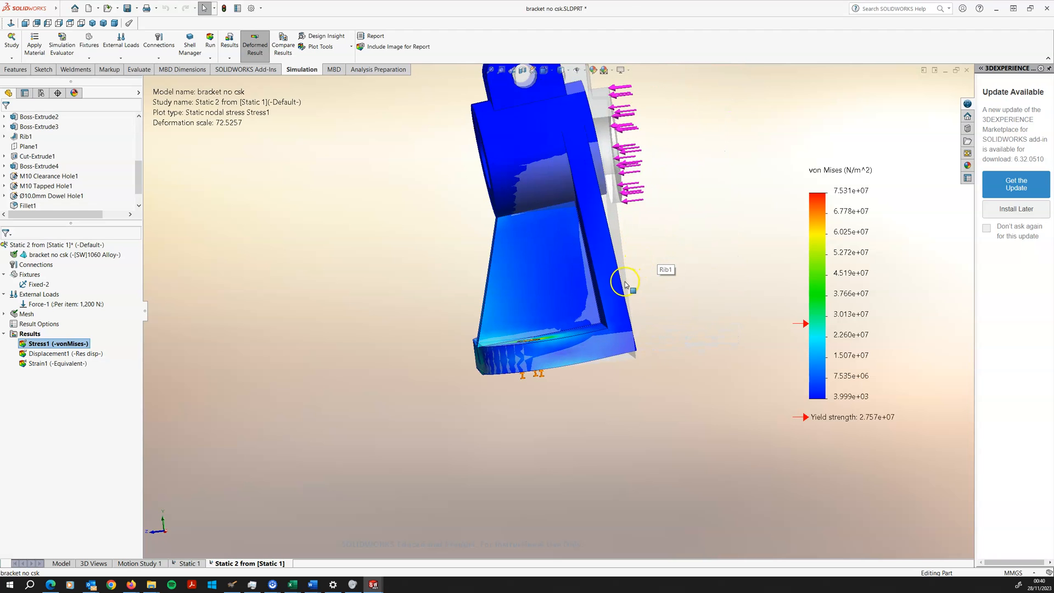
scroll(632, 283, "up", 1)
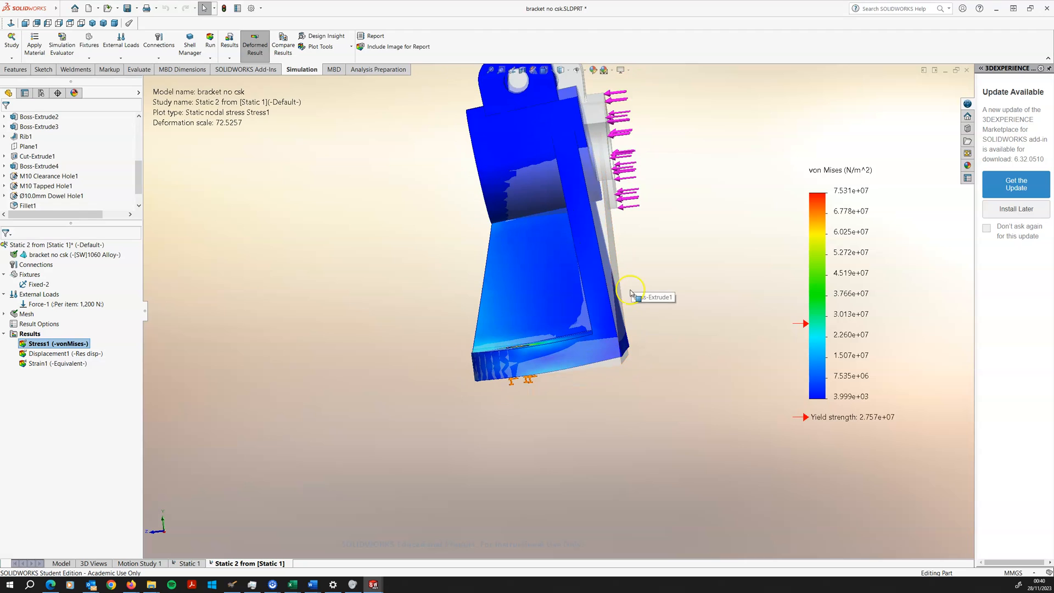
middle_click_drag(618, 306, 651, 338)
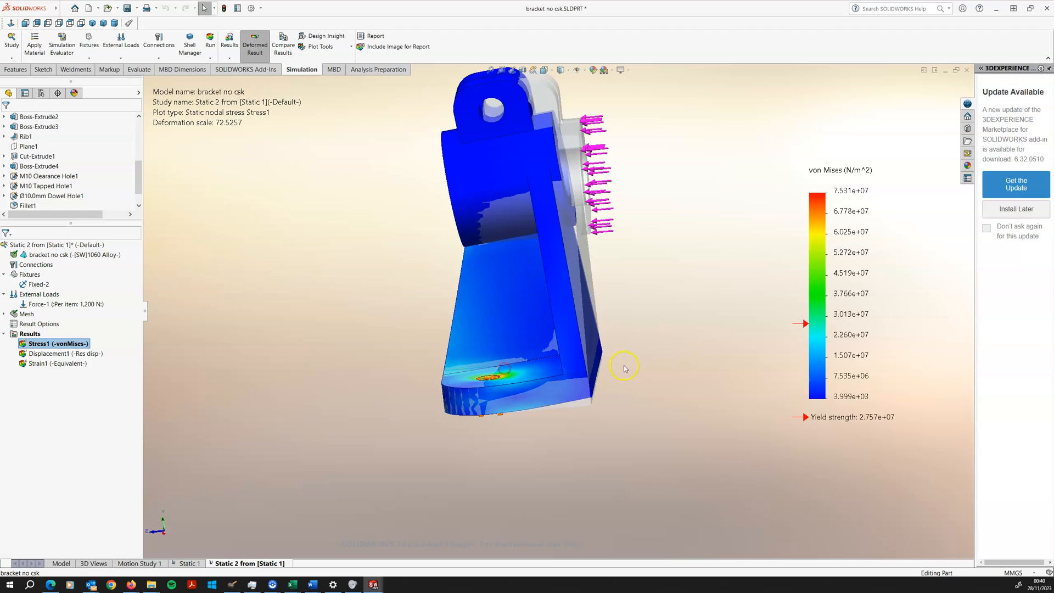
Inspect how the base flange deforms at its rear corner, around the fixed hole and along its front edge in the stress plot.
scroll(559, 379, "down", 5)
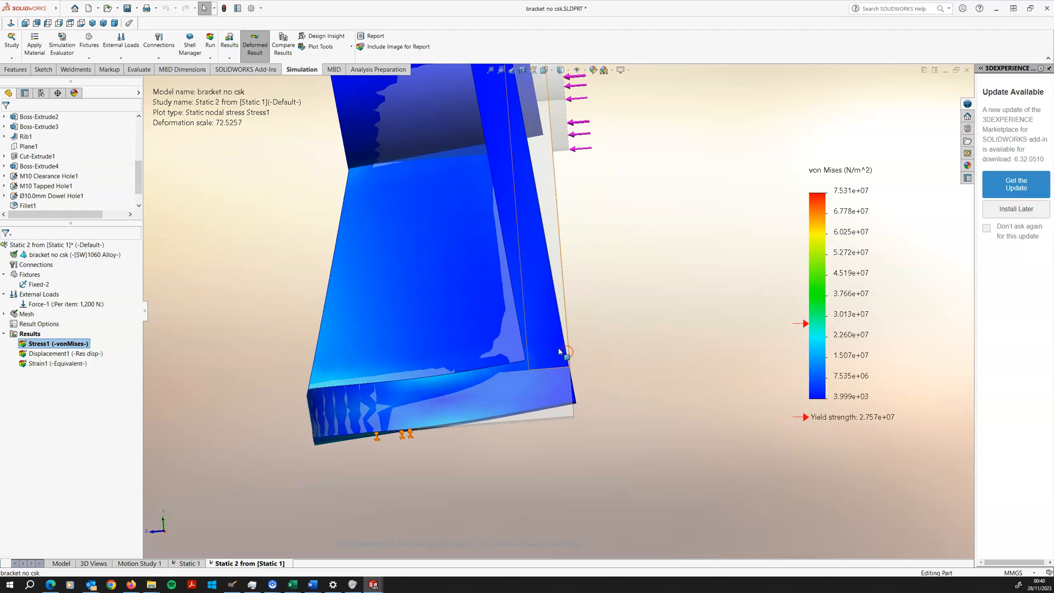
scroll(543, 335, "up", 2)
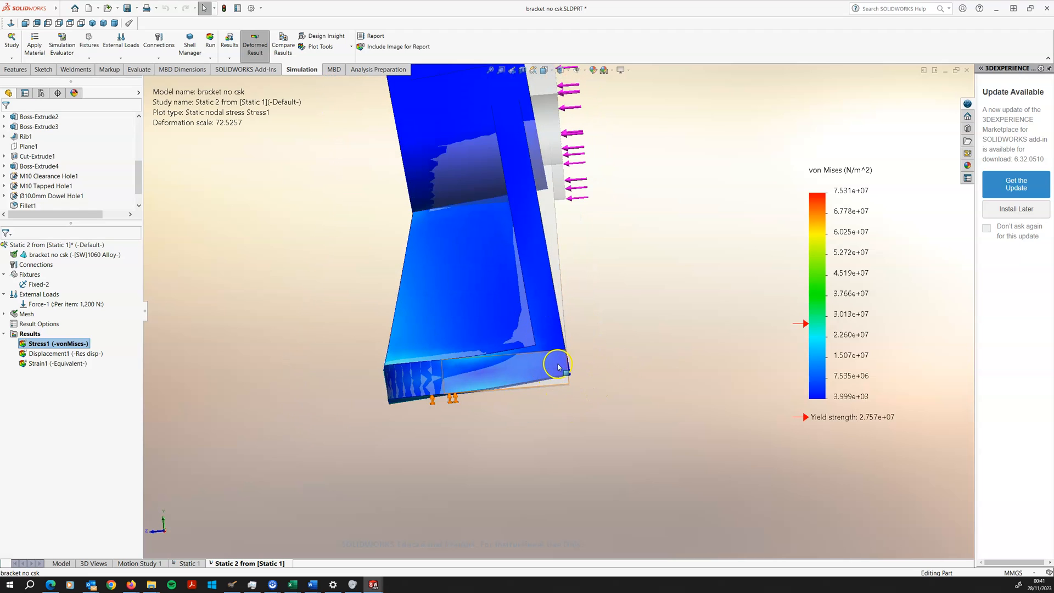
middle_click_drag(561, 389, 563, 312)
left_click(496, 338)
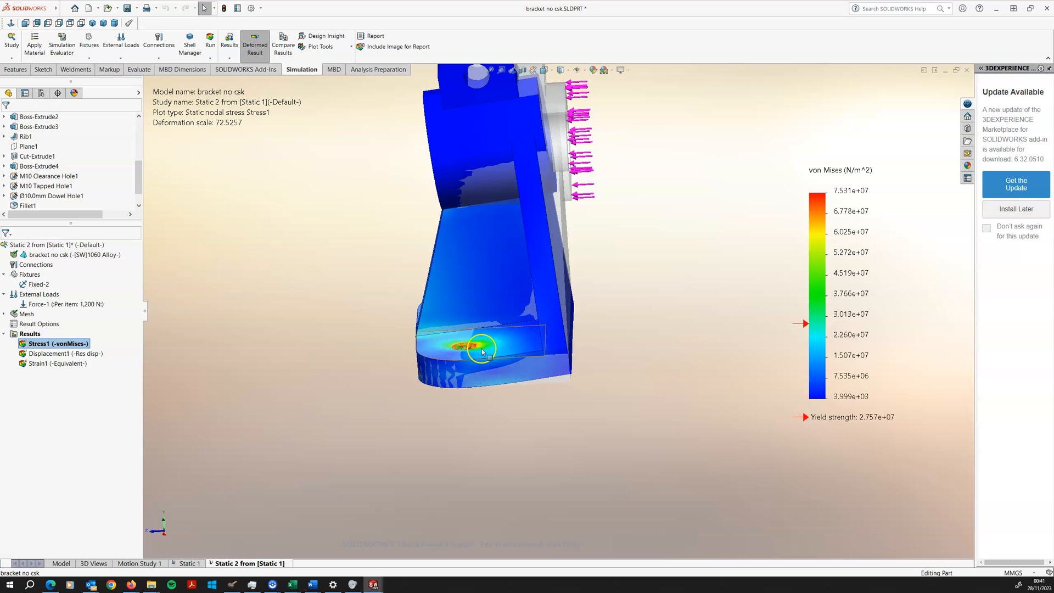
middle_click_drag(534, 313, 494, 379)
scroll(519, 318, "down", 2)
scroll(439, 337, "down", 2)
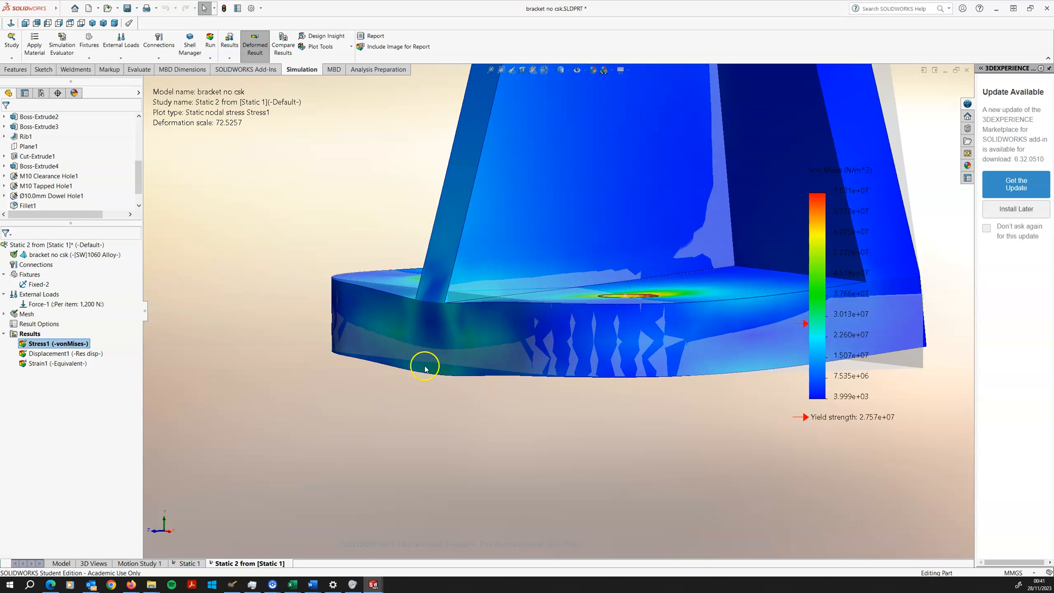
scroll(432, 369, "up", 4)
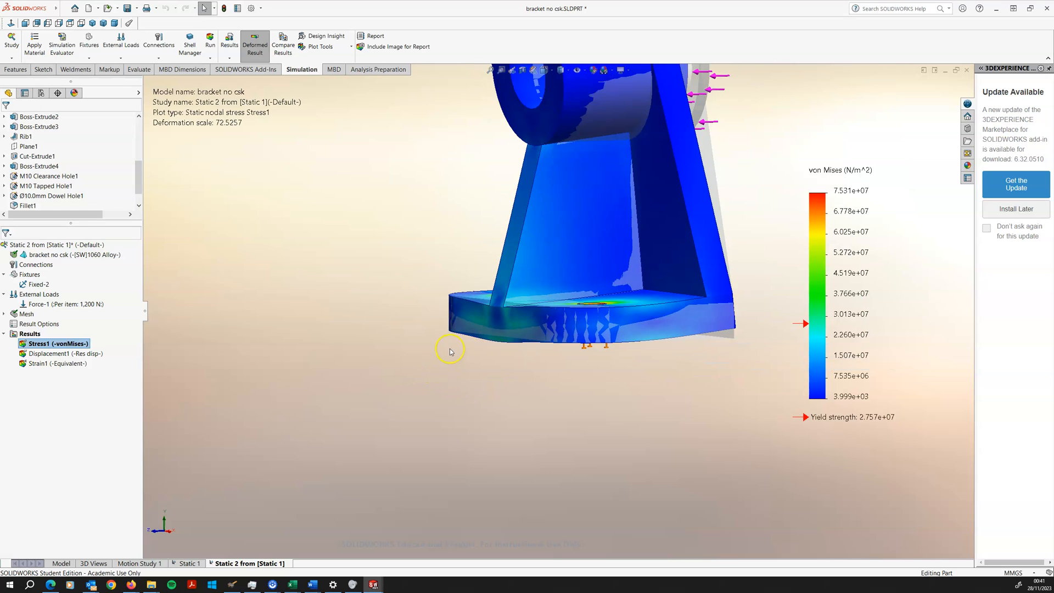
middle_click_drag(613, 269, 578, 314)
Display the Displacement1 plot of Static 2 and examine the bracket's resultant displacement against its colour legend.
left_click(256, 565)
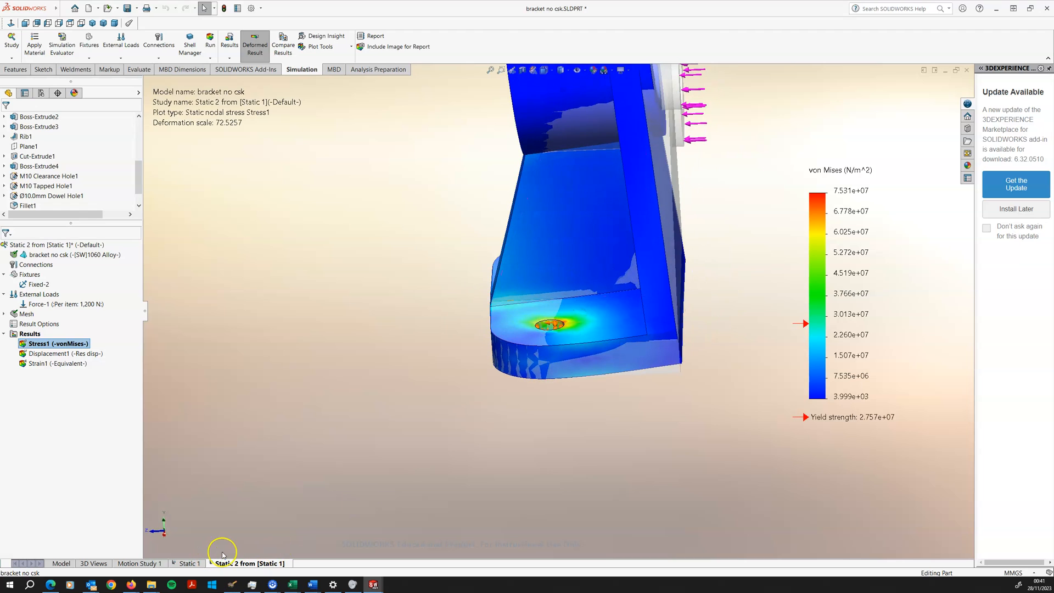
scroll(562, 304, "up", 3)
middle_click_drag(570, 256, 577, 227)
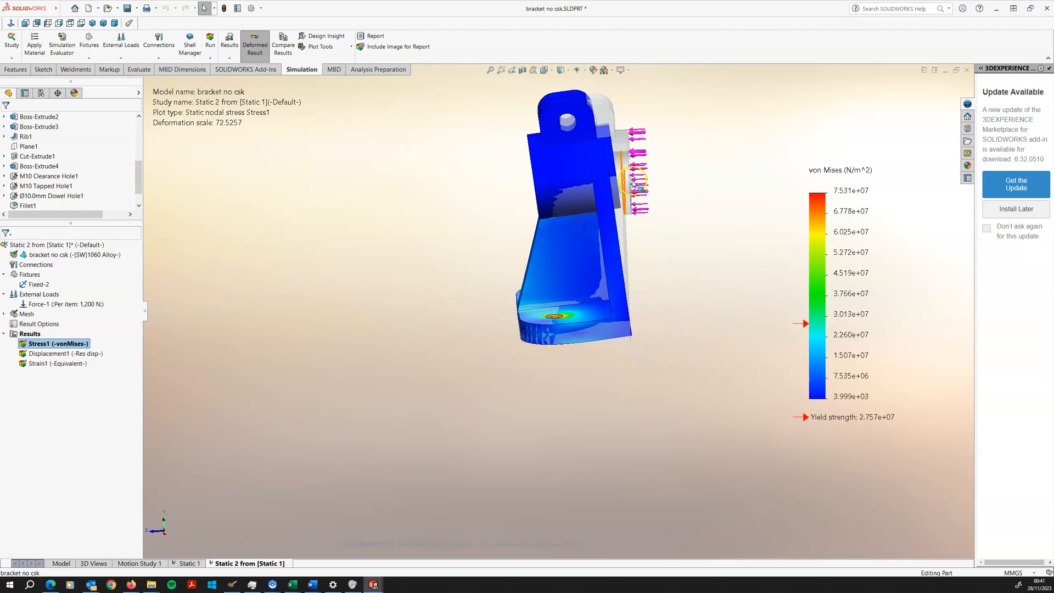
double_click(88, 353)
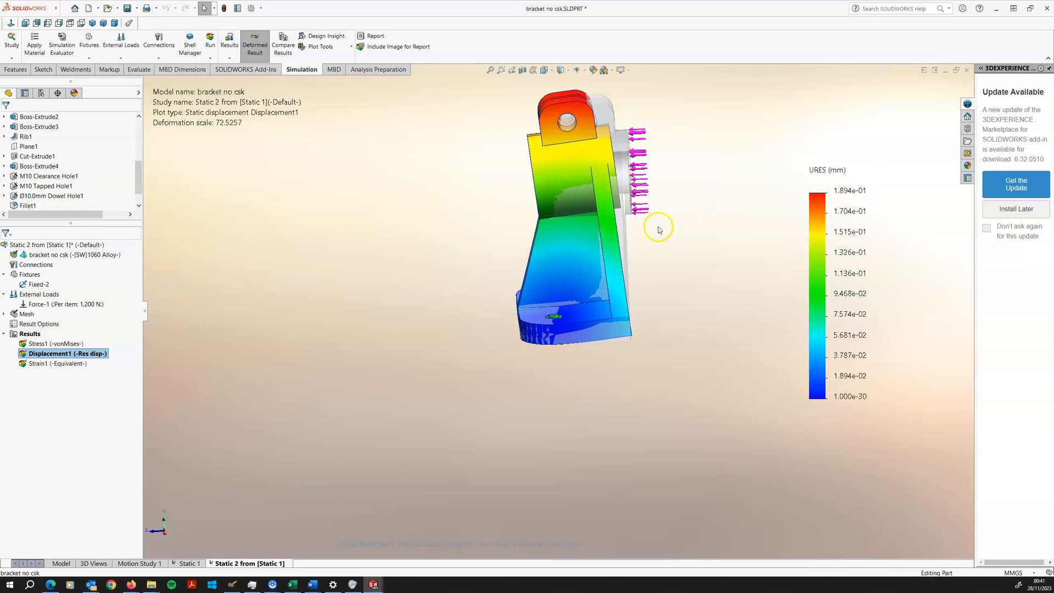
scroll(658, 227, "up", 2)
scroll(637, 218, "down", 2)
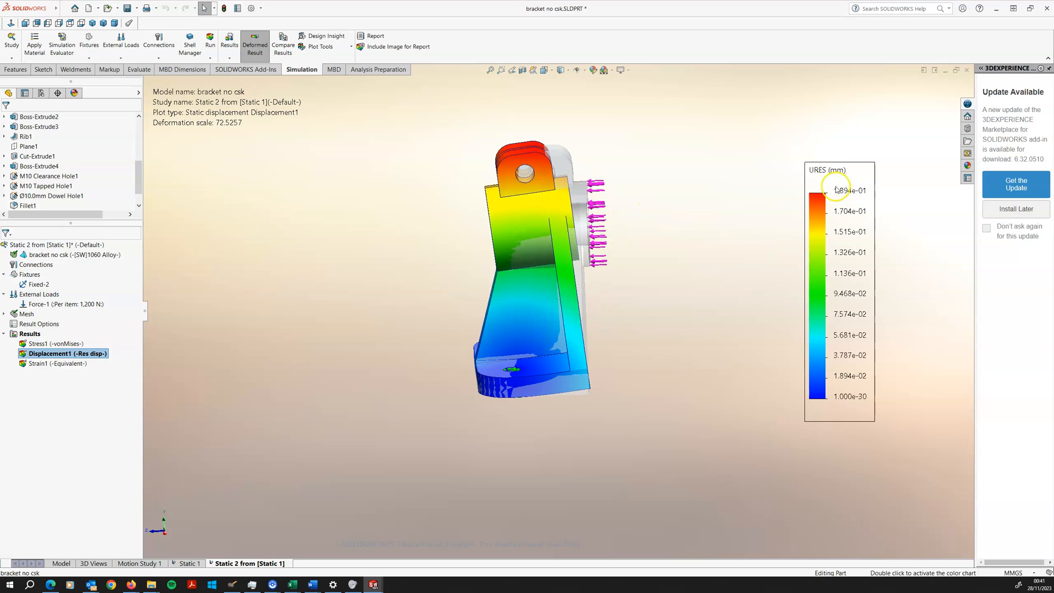
scroll(628, 296, "down", 1)
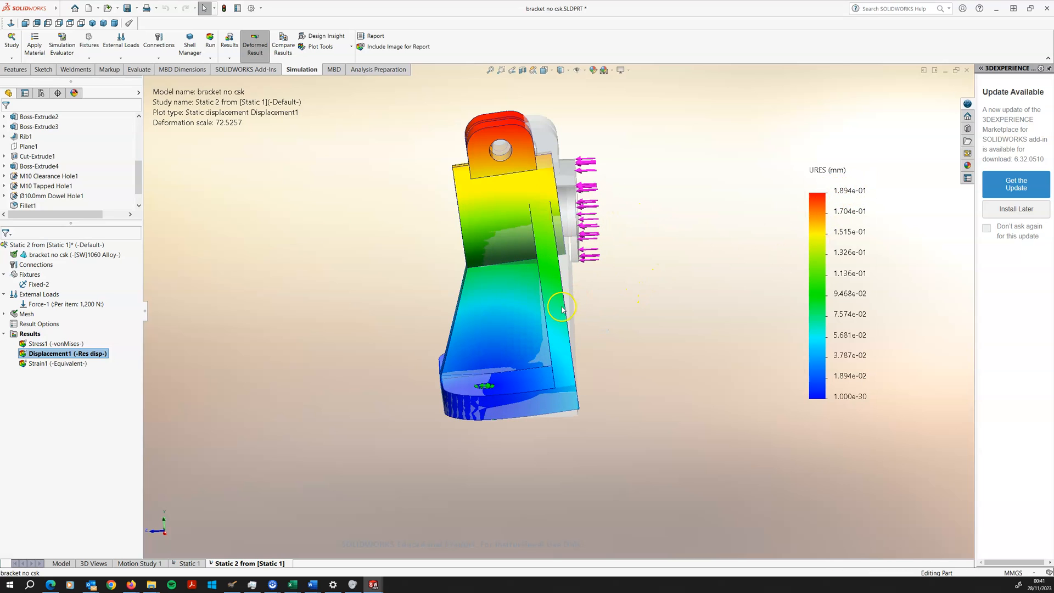
middle_click_drag(482, 424, 435, 407)
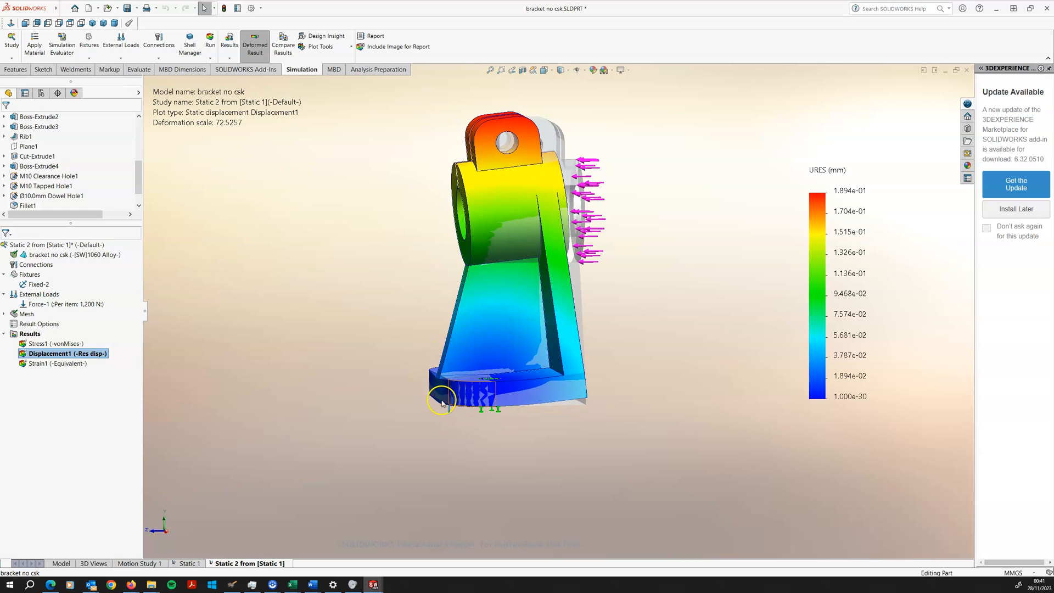
Copy the Static 2 from [Static 1] study to a new static study named Static 3, using the Default configuration.
right_click(248, 566)
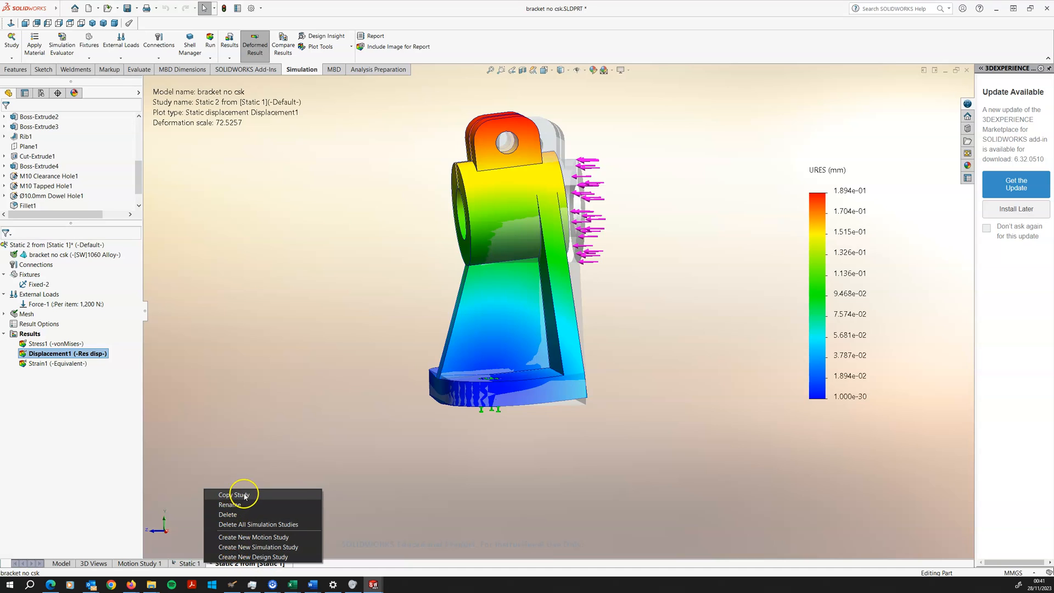
left_click(402, 503)
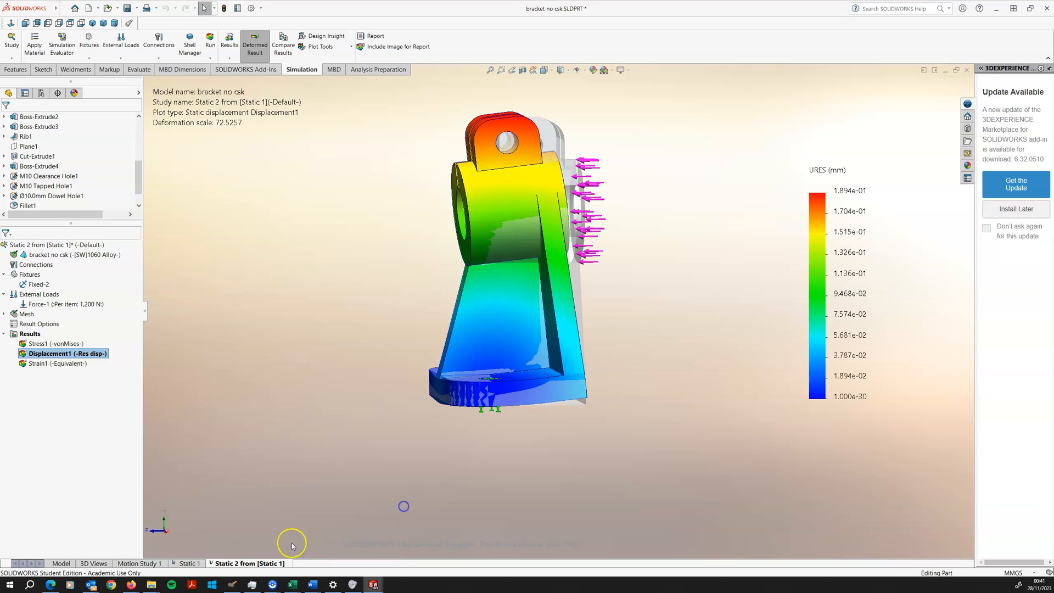
right_click(261, 565)
left_click(239, 492)
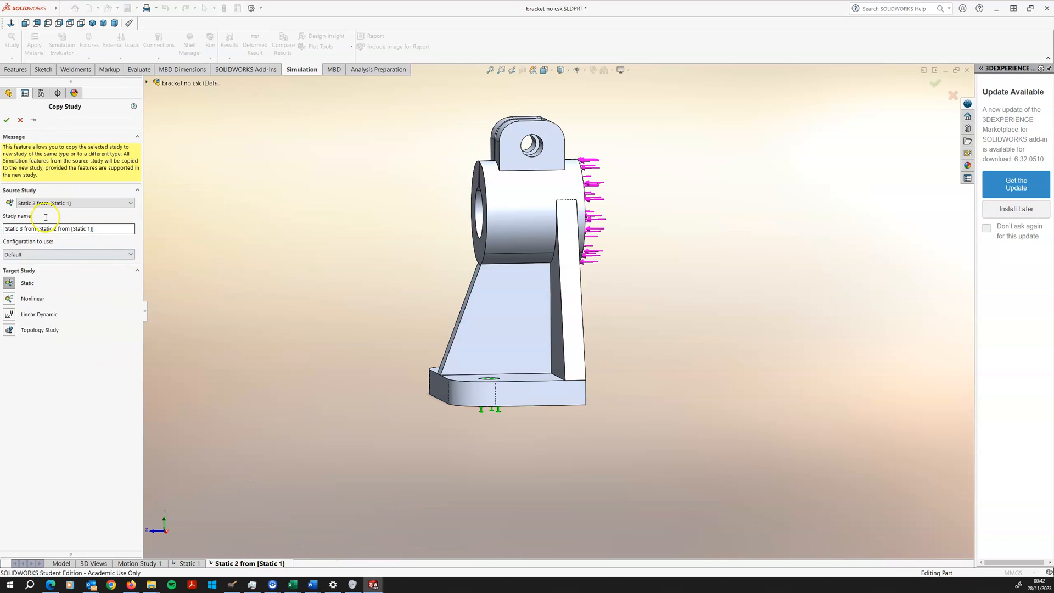
left_click_drag(24, 229, 173, 222)
key("BackSpace")
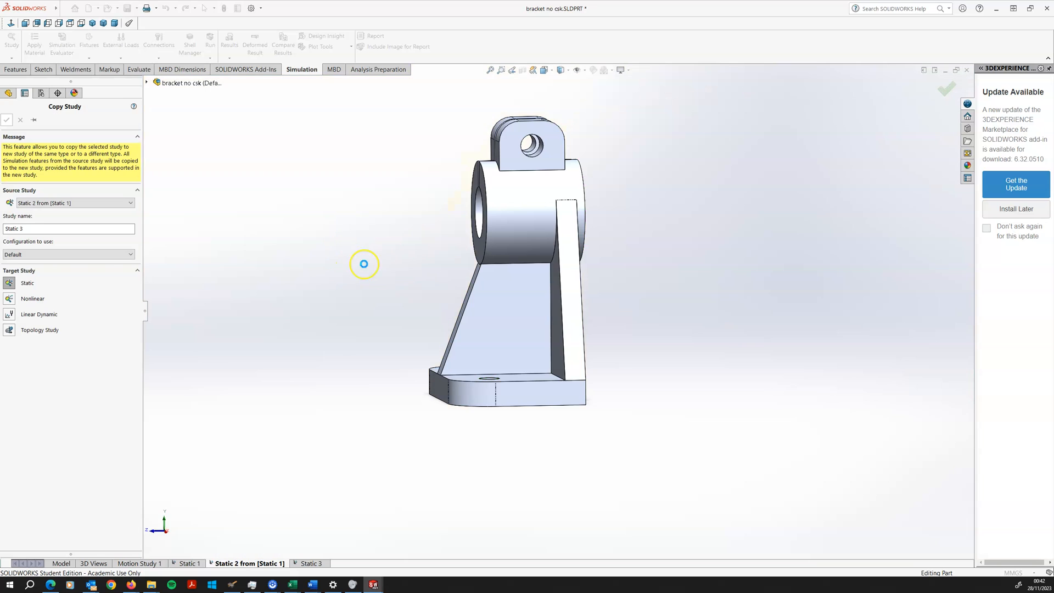
Switch to the bracketAssem2 assembly window and return to the bracket no csk part.
middle_click_drag(365, 322, 371, 304)
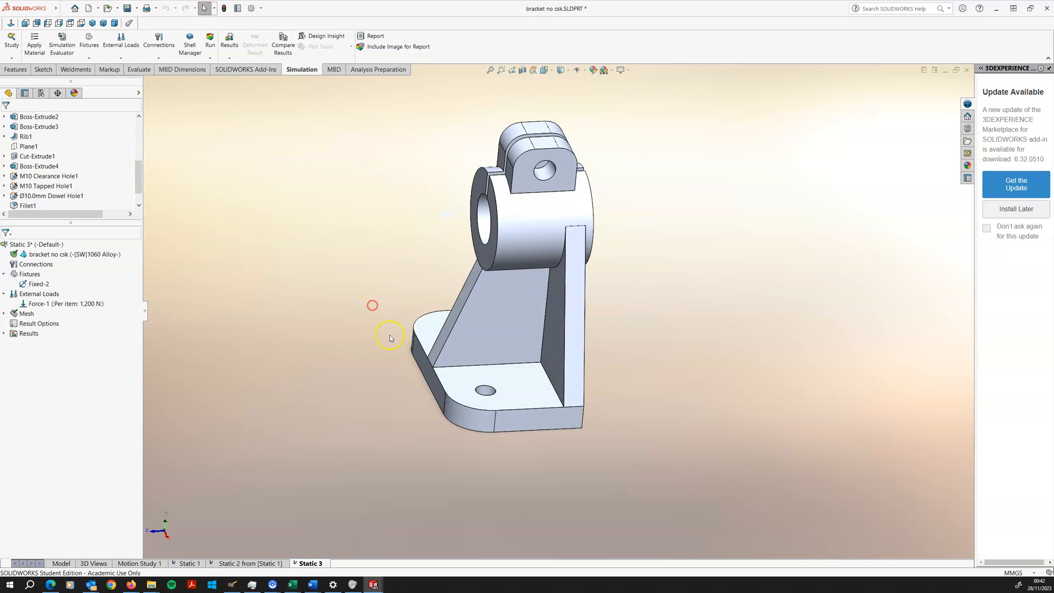
left_click(944, 70)
left_click(71, 561)
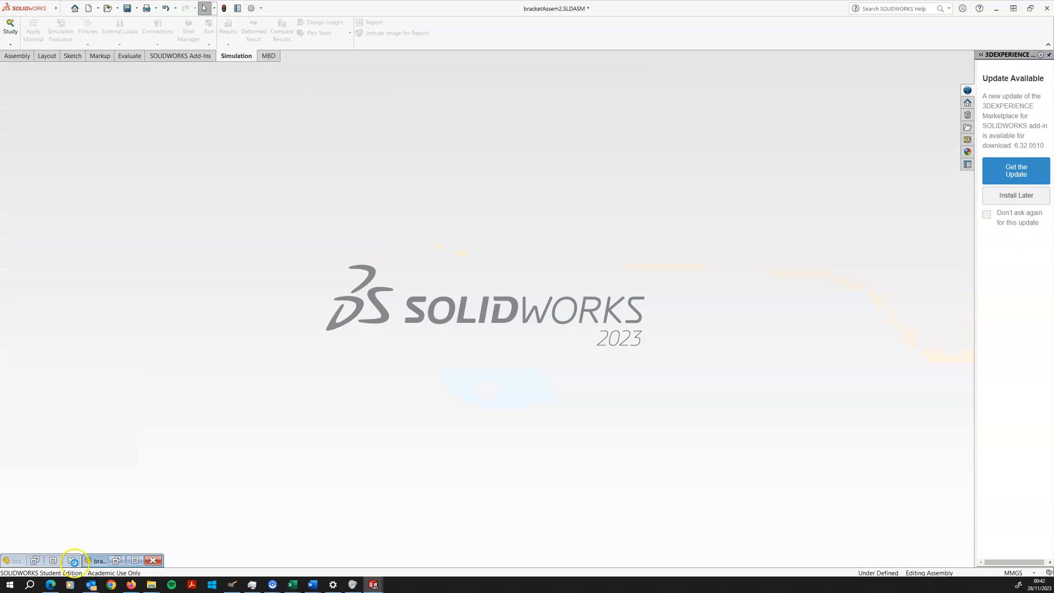
left_click(117, 560)
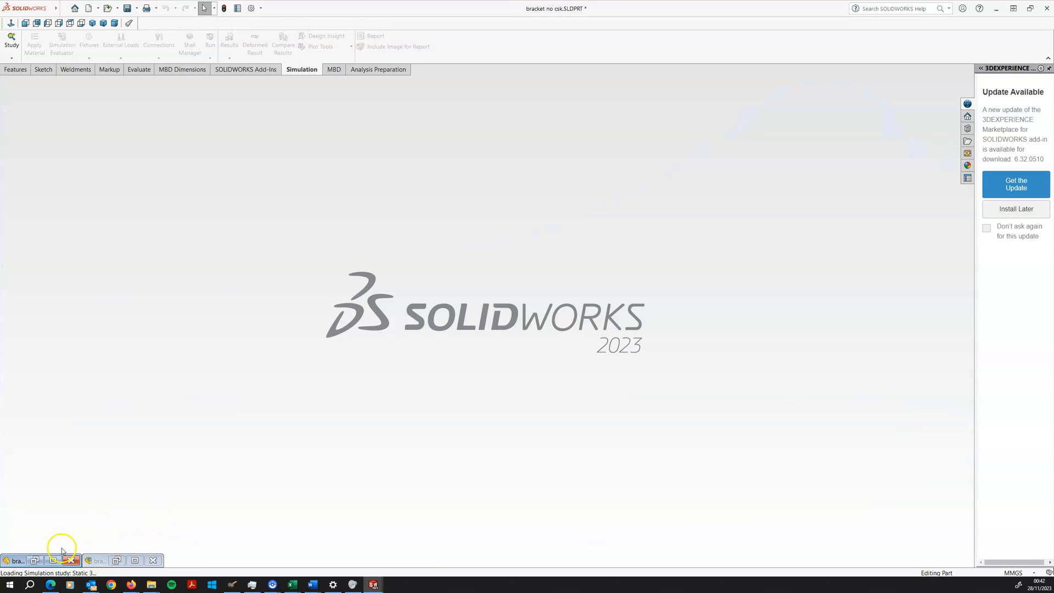
left_click(34, 561)
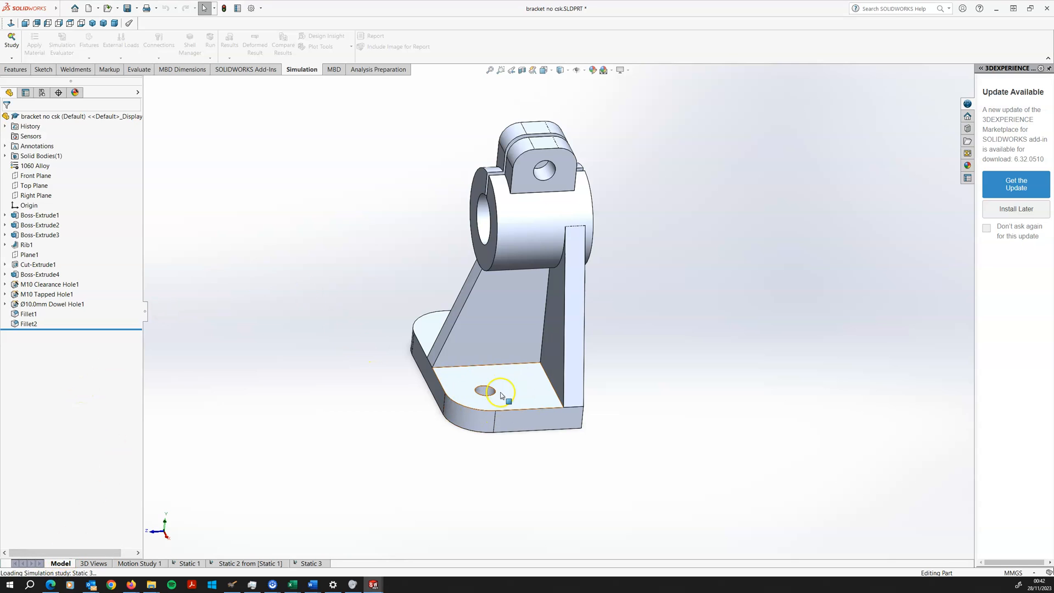
Start a new sketch on the top face of the base flange, on the side with the nearer hole.
middle_click_drag(443, 344, 447, 310)
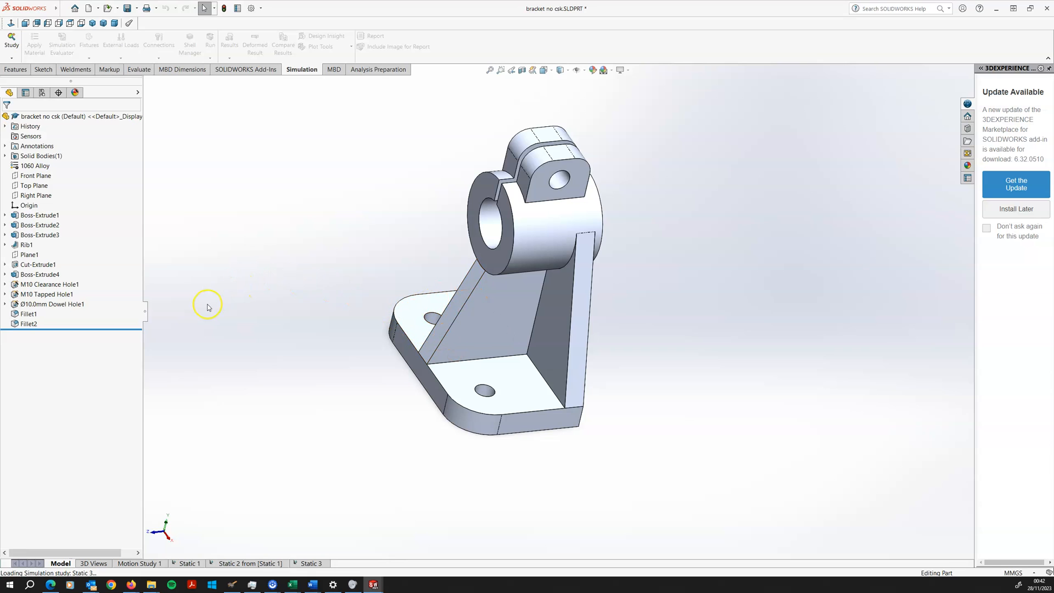
left_click(44, 70)
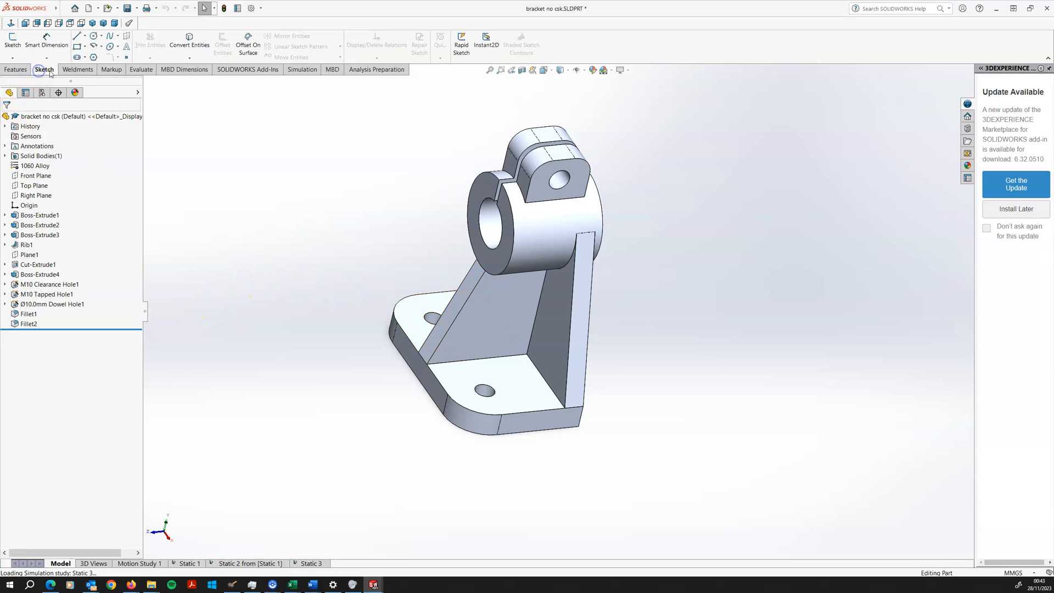
left_click(13, 47)
left_click(518, 382)
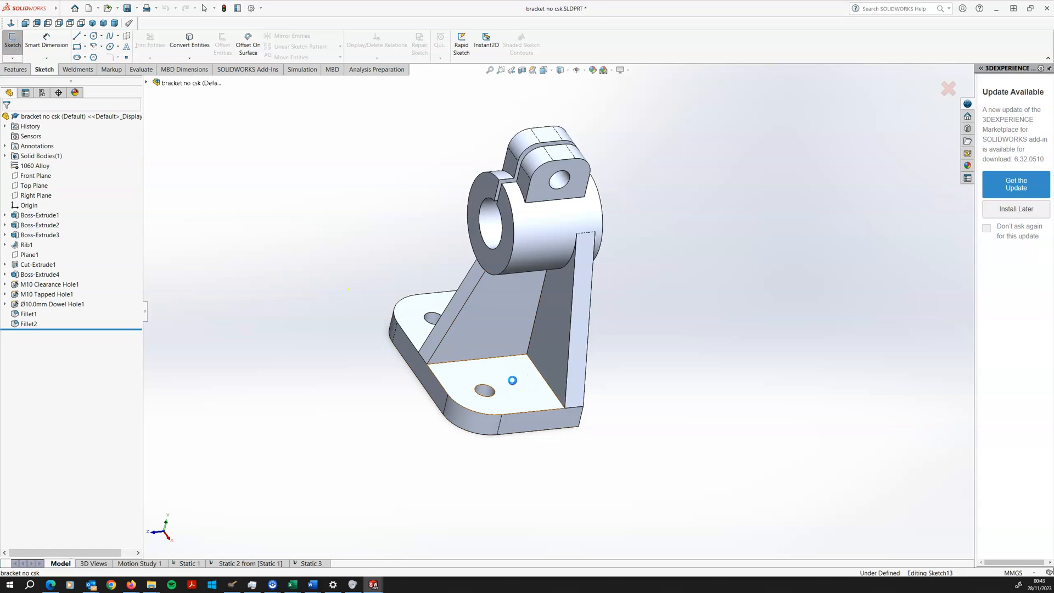
middle_click_drag(487, 376, 487, 442)
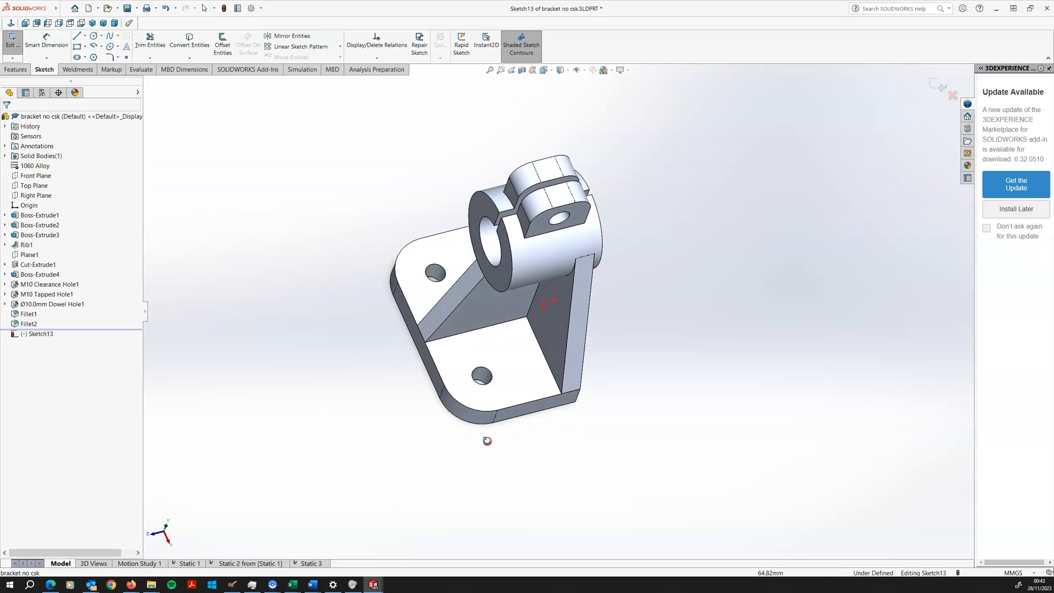
left_click(93, 36)
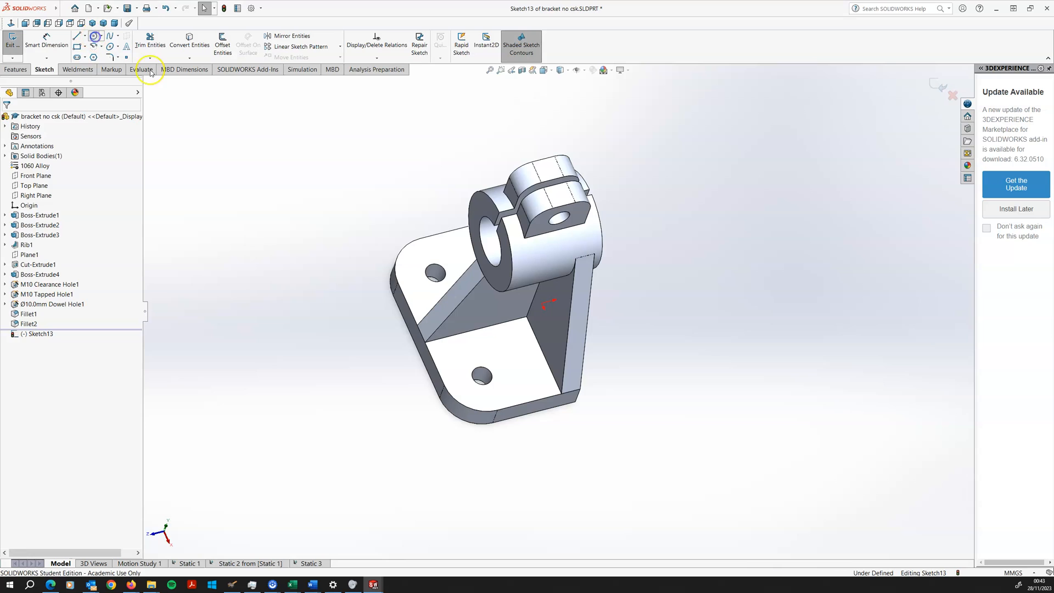
left_click(481, 375)
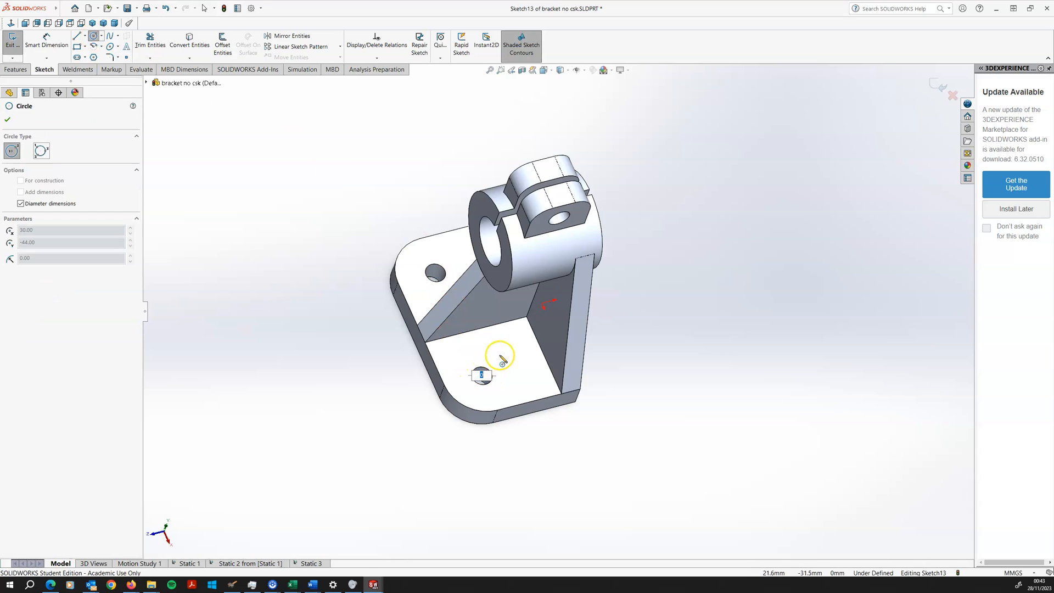
key("Escape")
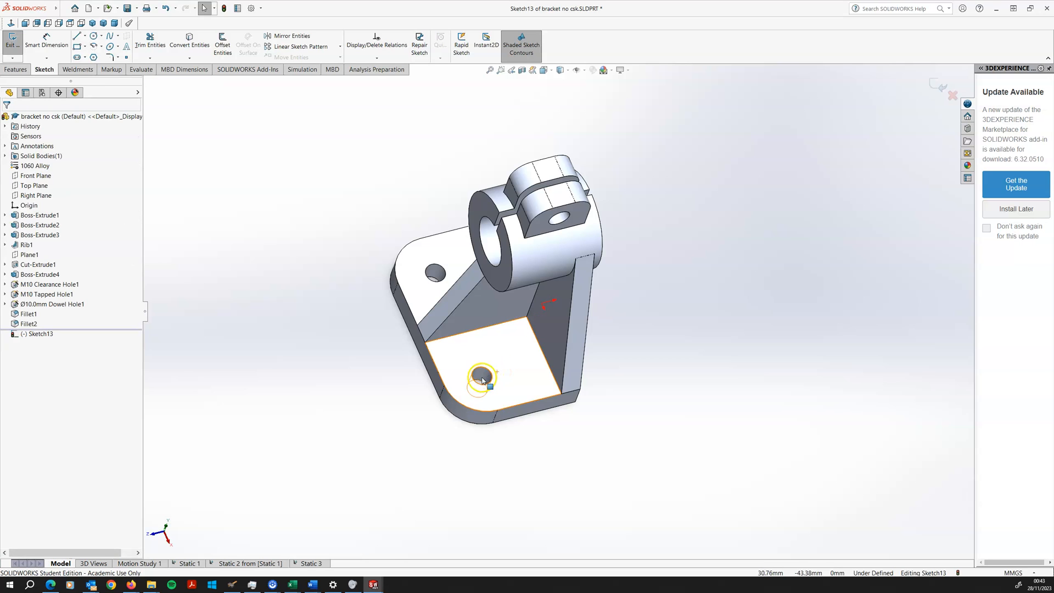
Sketch two circles about 22 mm in diameter, one around each base flange hole, with the nearer one centred on its hole.
middle_click_drag(492, 378, 486, 404)
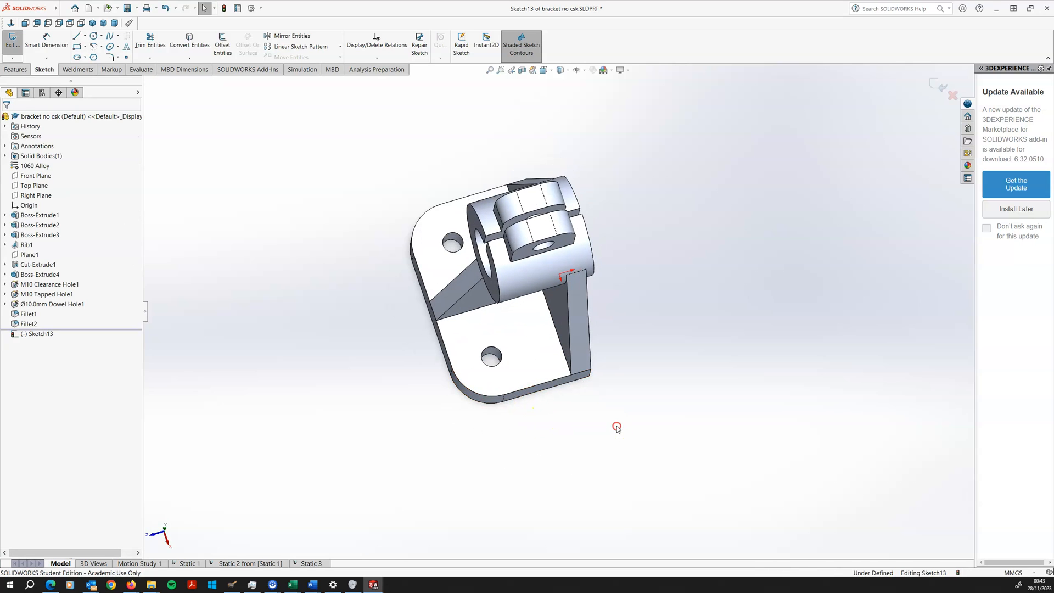
right_click_drag(616, 426, 565, 405)
left_click(491, 357)
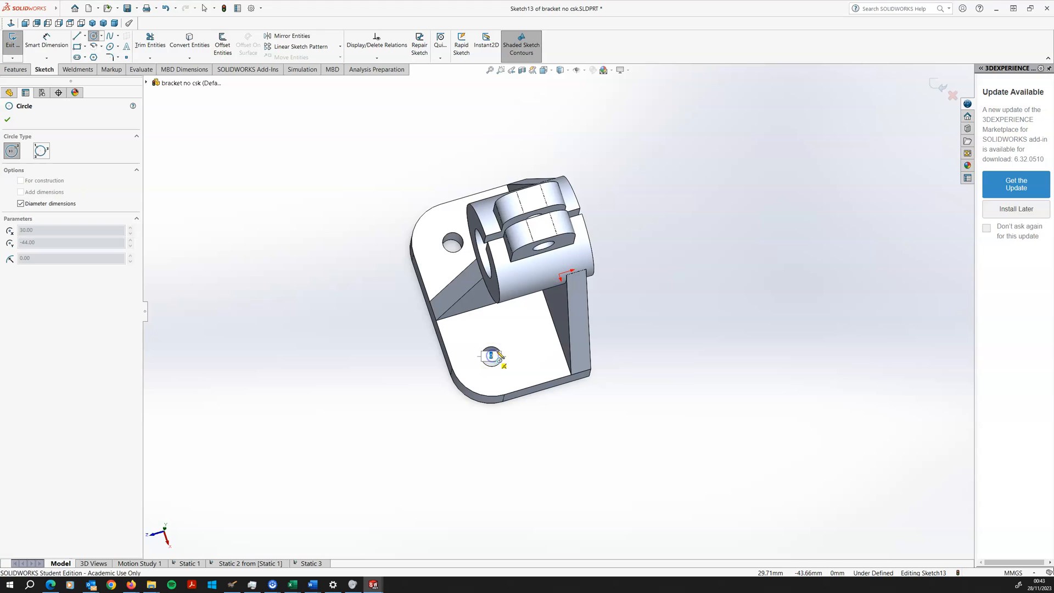
left_click(506, 341)
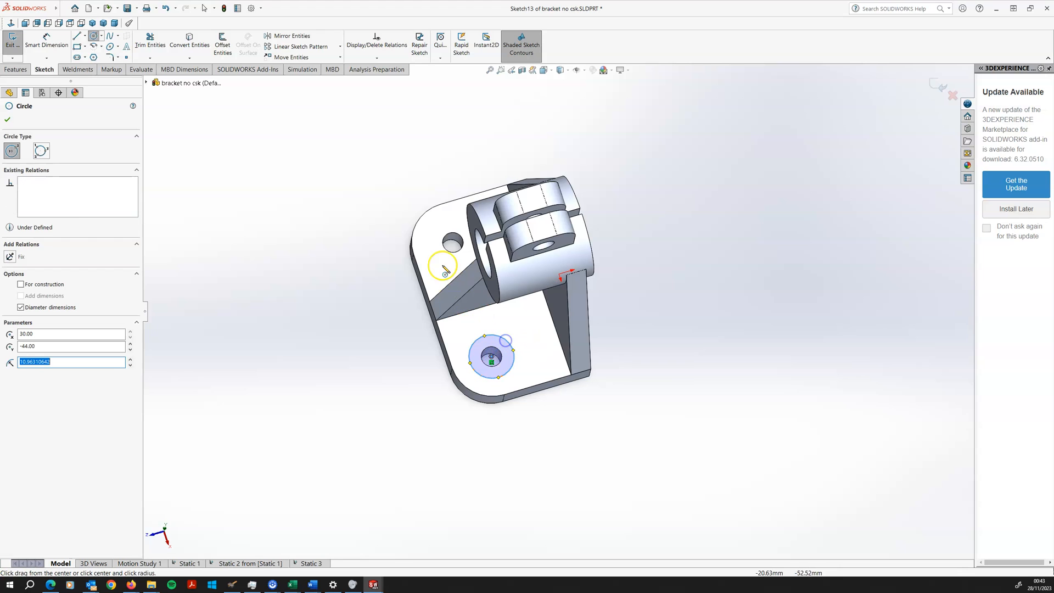
left_click(452, 242)
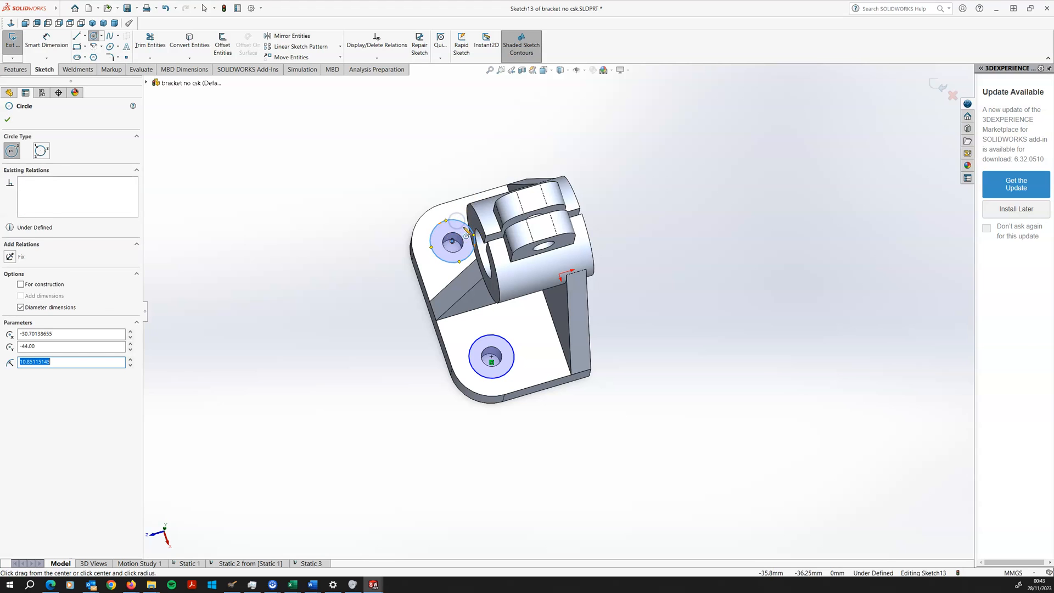
key("Escape")
Dimension the circle around the nearer flange hole with a diameter of 20 mm.
right_click_drag(647, 390, 678, 361)
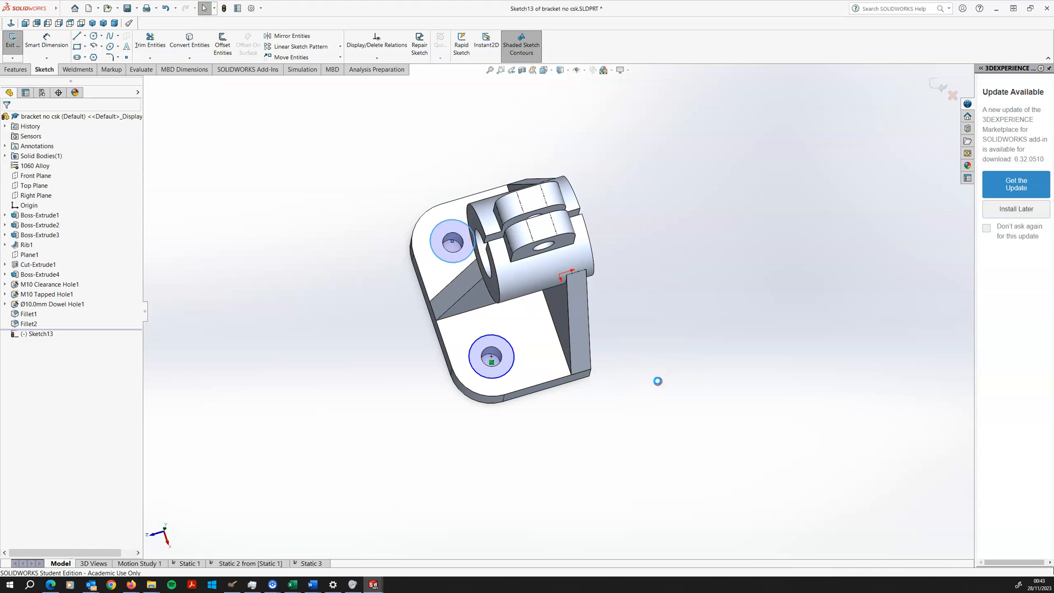
right_click(43, 336)
left_click(49, 309)
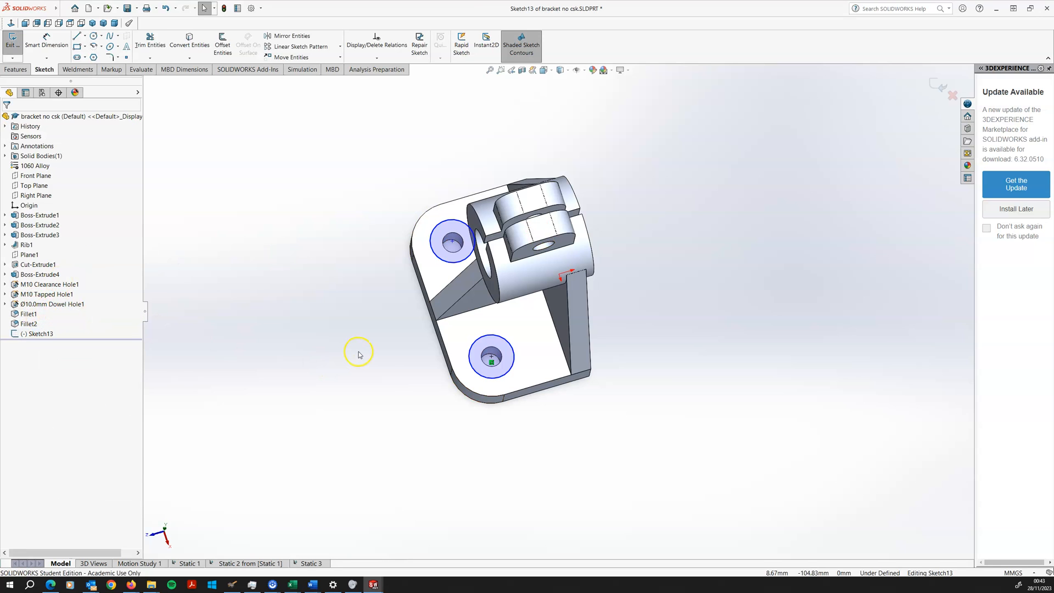
right_click_drag(388, 386, 386, 329)
left_click(510, 345)
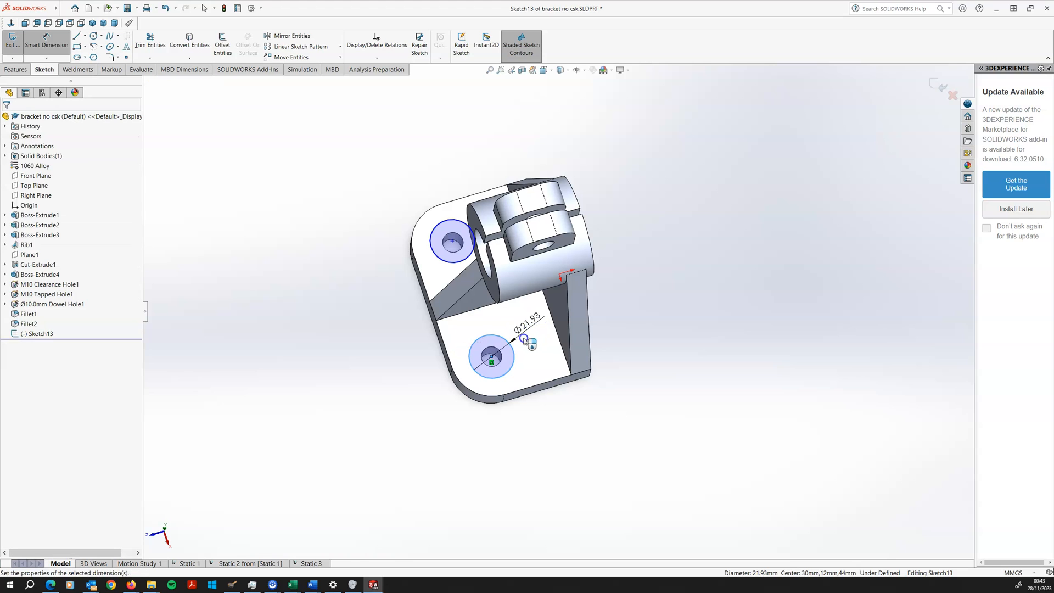
left_click(524, 336)
key("Return")
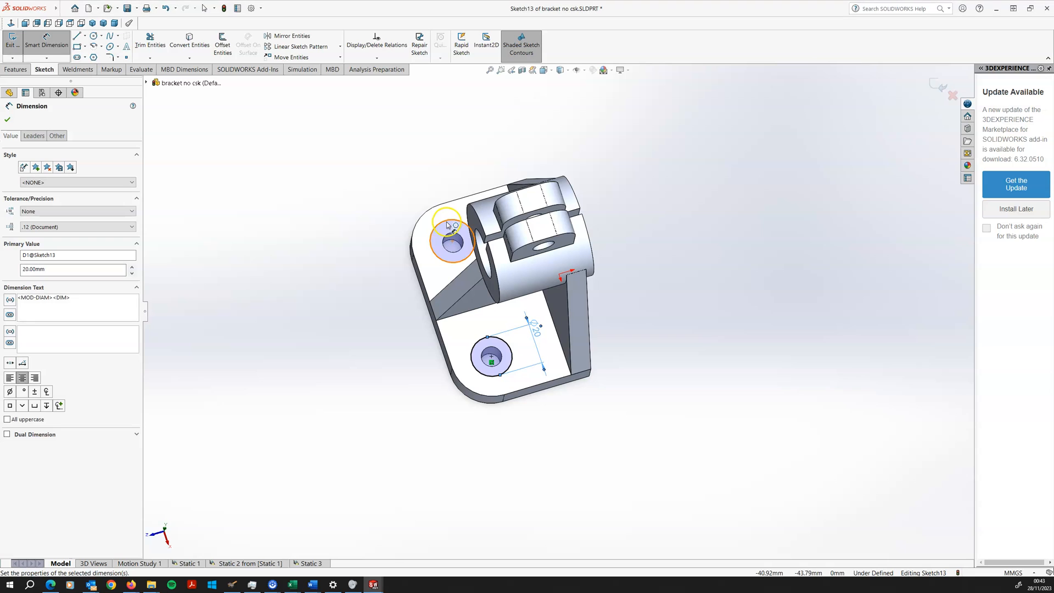
Dimension the circle around the farther flange hole with a diameter of 20 mm.
left_click(445, 204)
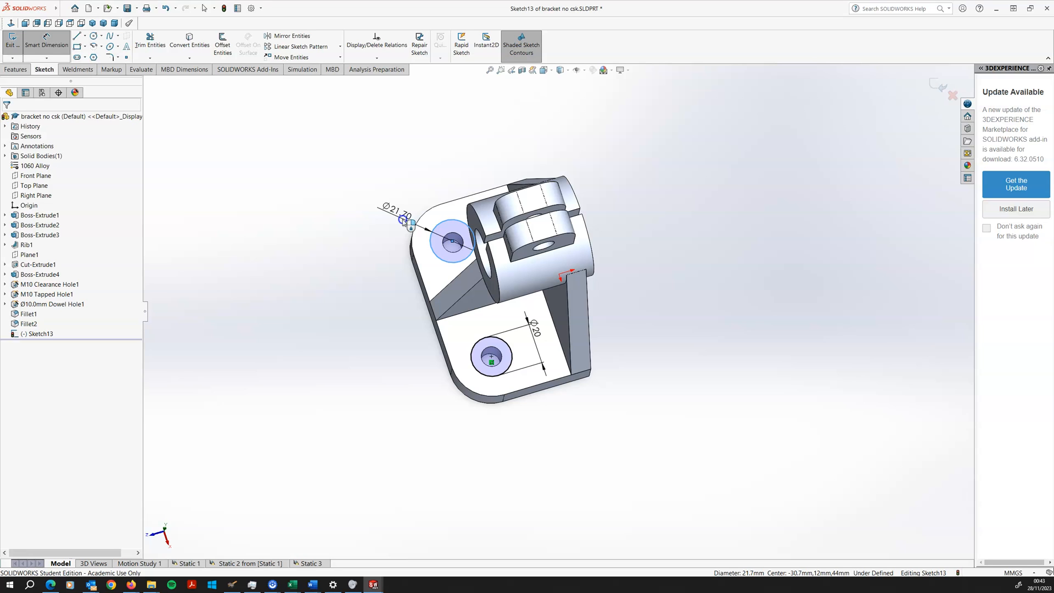
left_click(403, 220)
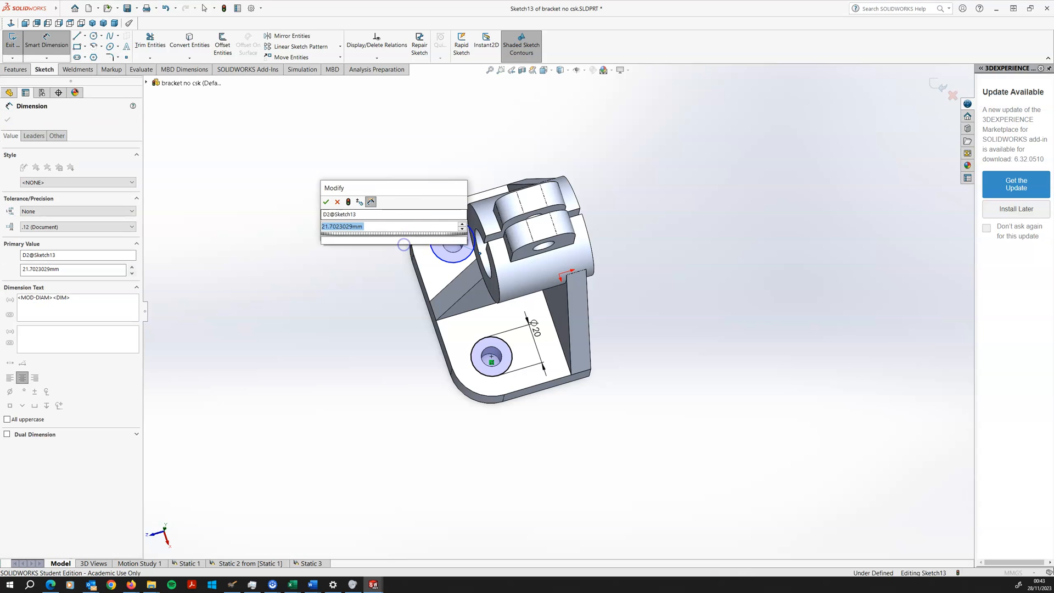
left_click(326, 201)
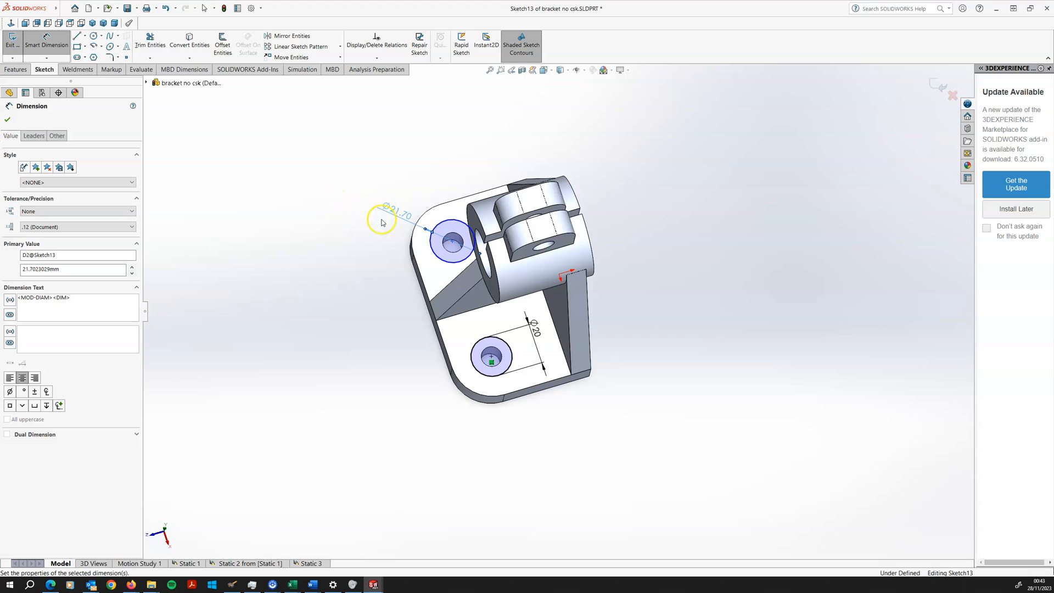
middle_click_drag(390, 269, 392, 282)
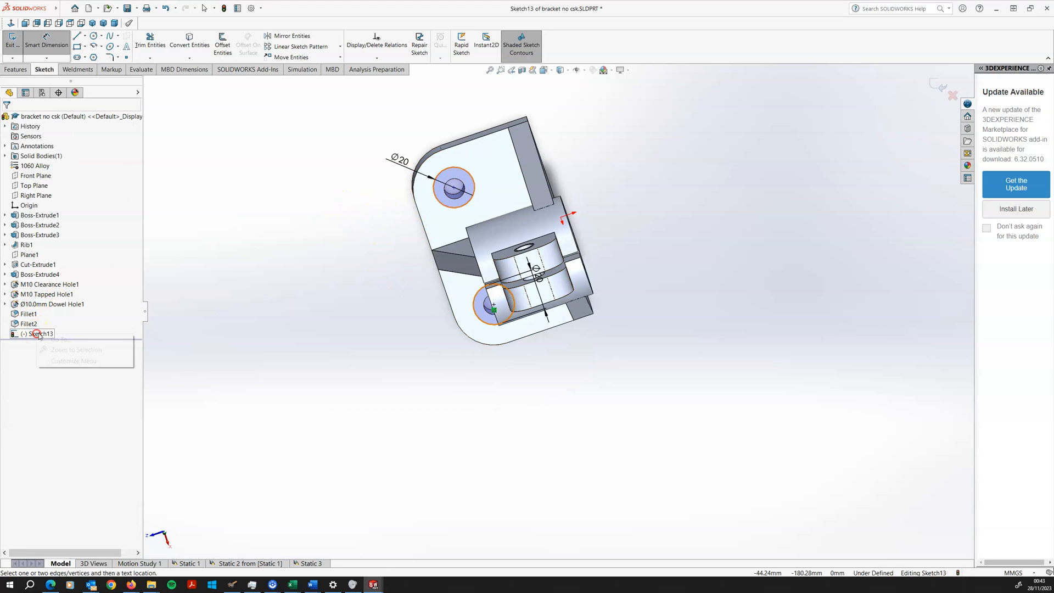
left_click(189, 333)
right_click(44, 333)
left_click(255, 282)
Make the farther circle concentric with the edge of its flange hole and exit the sketch.
middle_click_drag(290, 256, 284, 185)
scroll(442, 225, "down", 3)
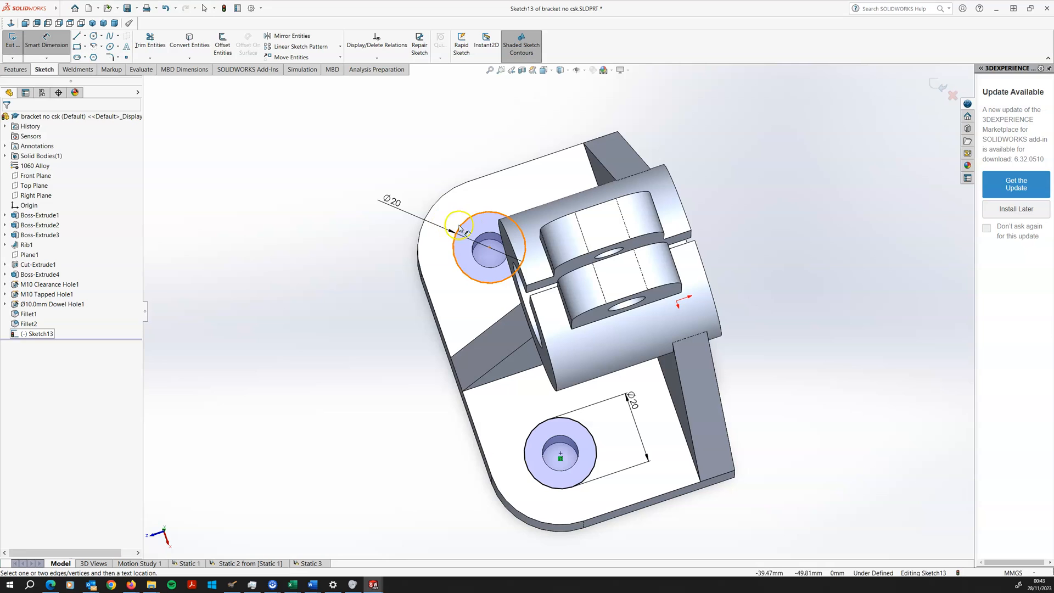
key("Escape")
right_click(402, 132)
left_click(341, 236)
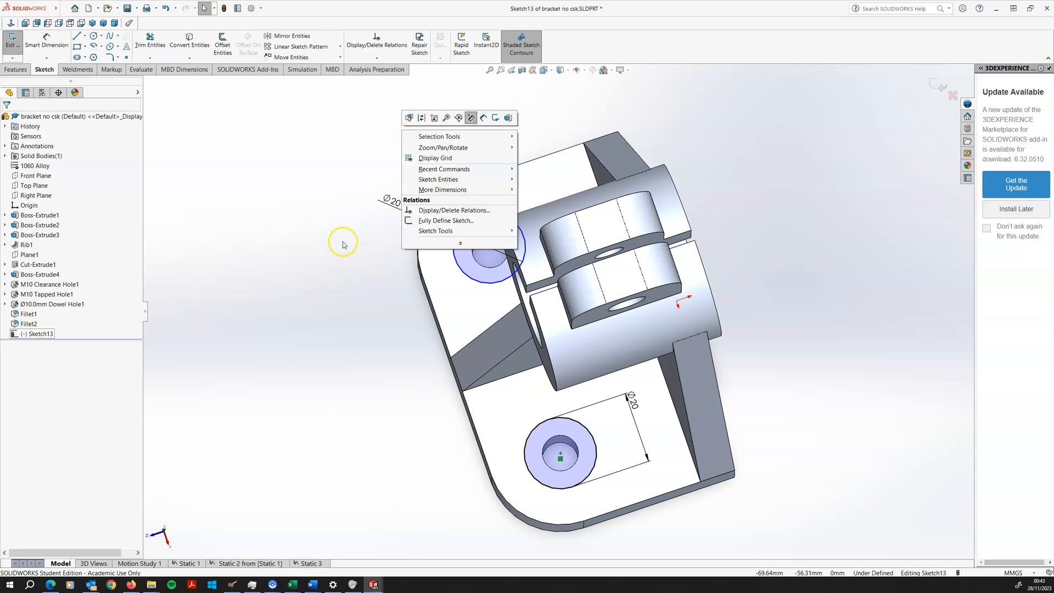
left_click(470, 223)
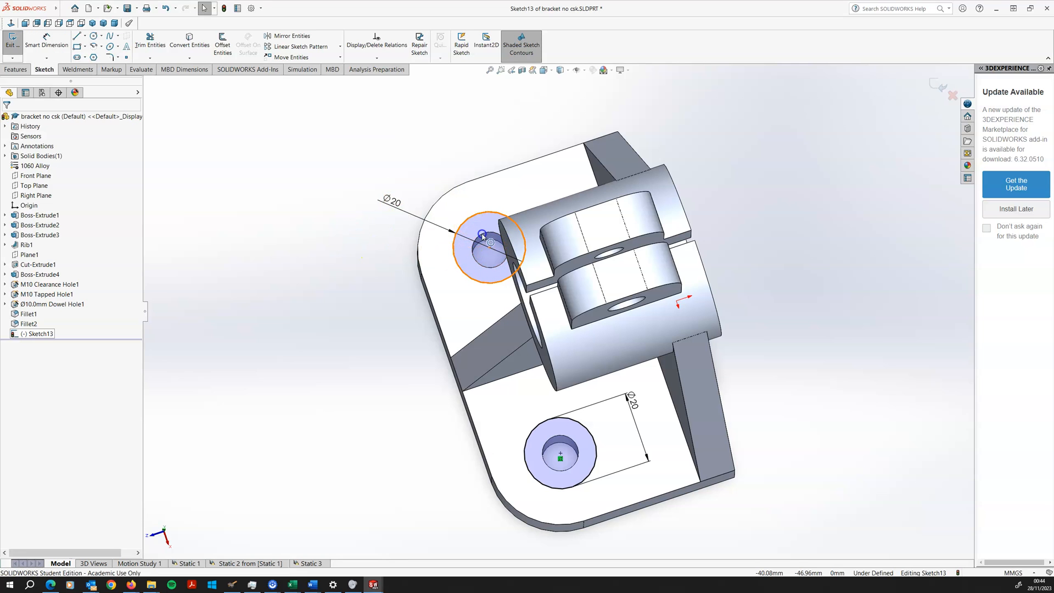
left_click(481, 234)
left_click(479, 236, "ctrl")
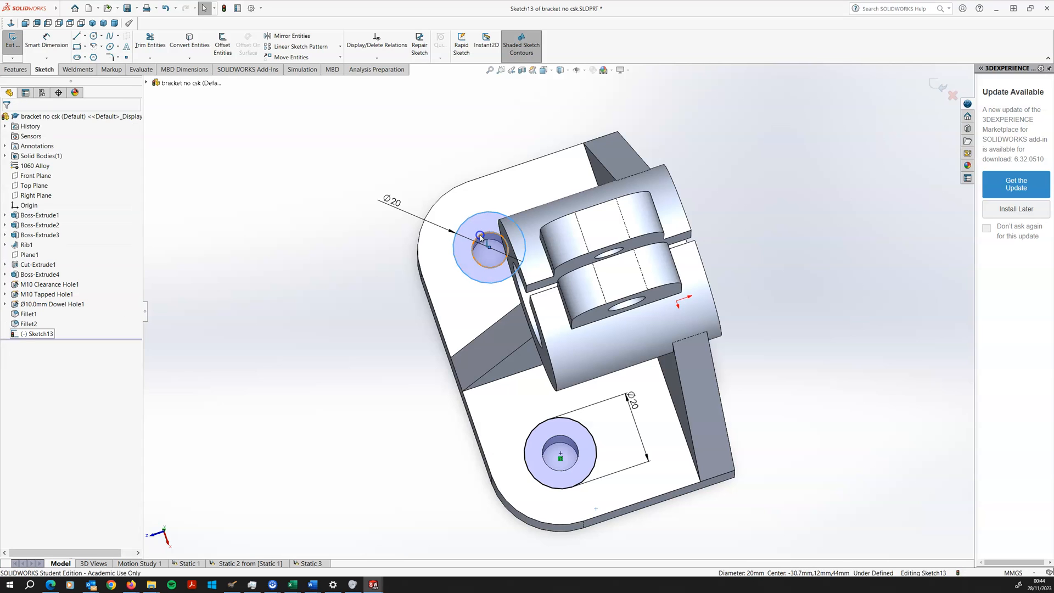
left_click(10, 288)
left_click(331, 225)
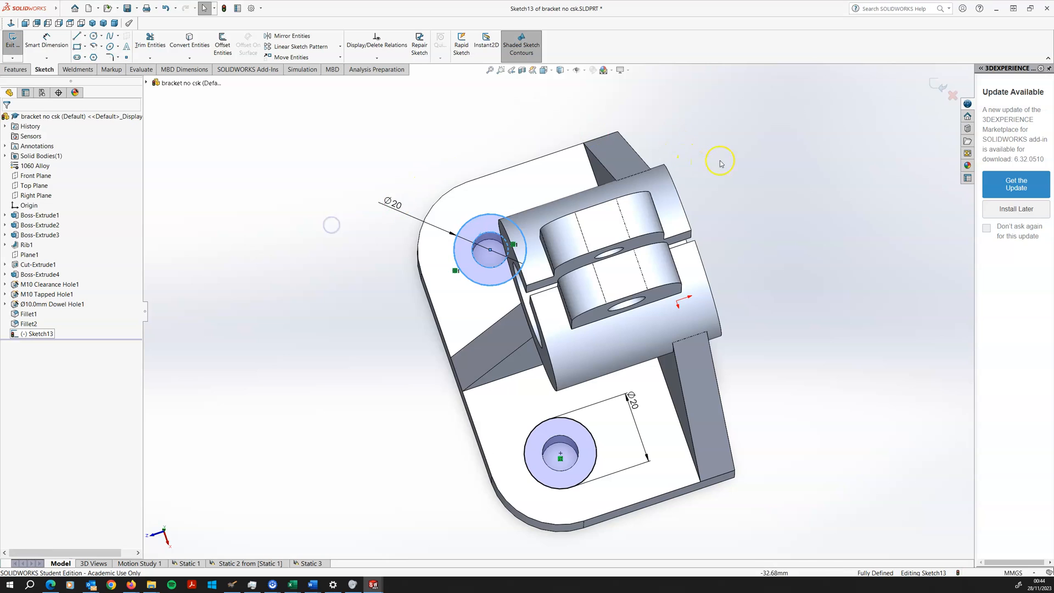
scroll(735, 159, "up", 3)
left_click(929, 83)
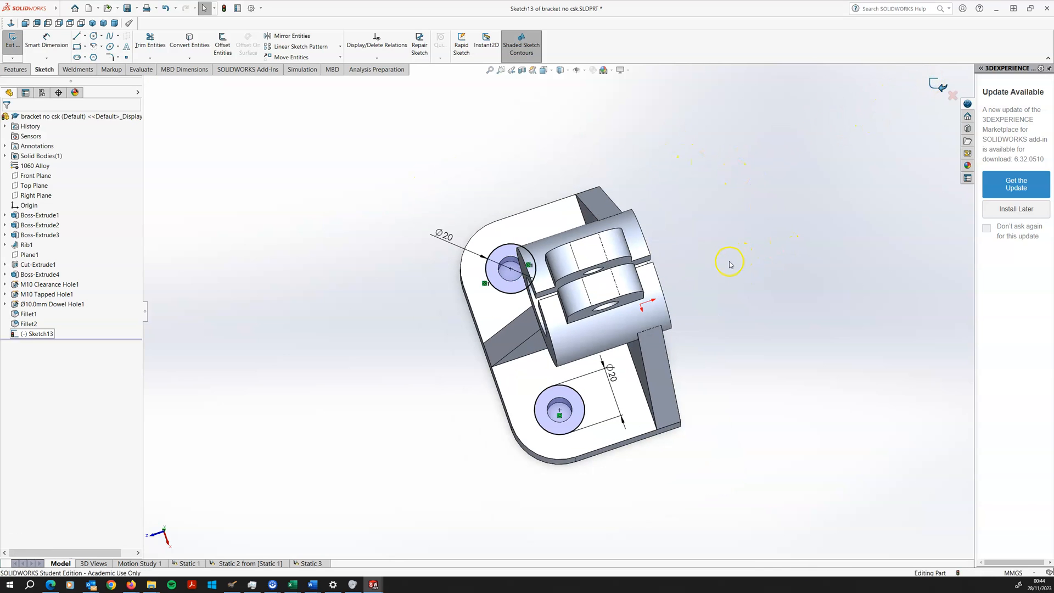
Project the sketch of the two 20 mm circles as a split line onto the two upper flange faces around the holes.
middle_click_drag(724, 288, 710, 212)
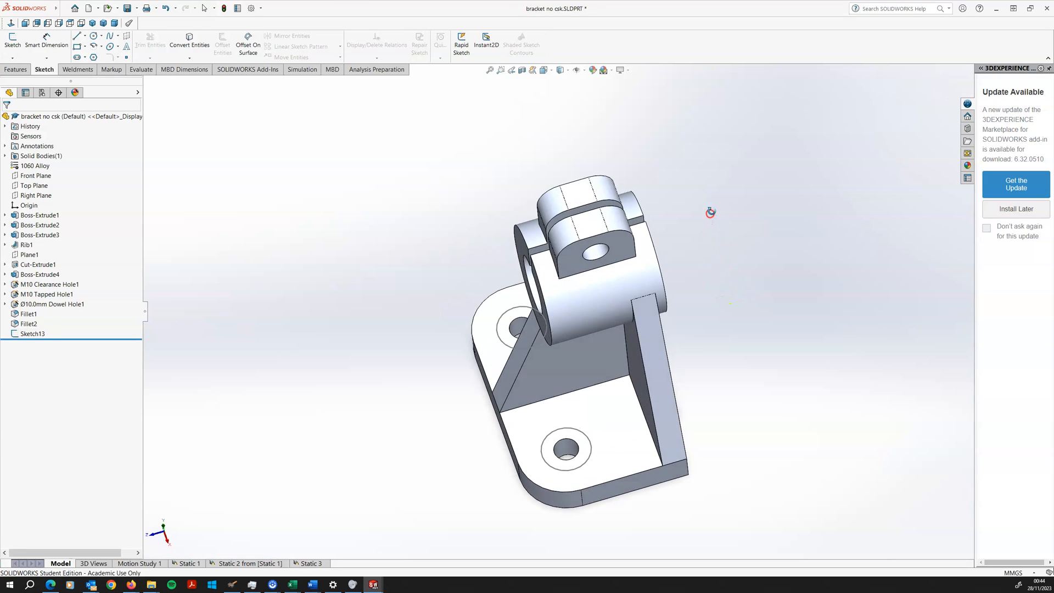
scroll(748, 290, "up", 2)
middle_click_drag(480, 395, 519, 343)
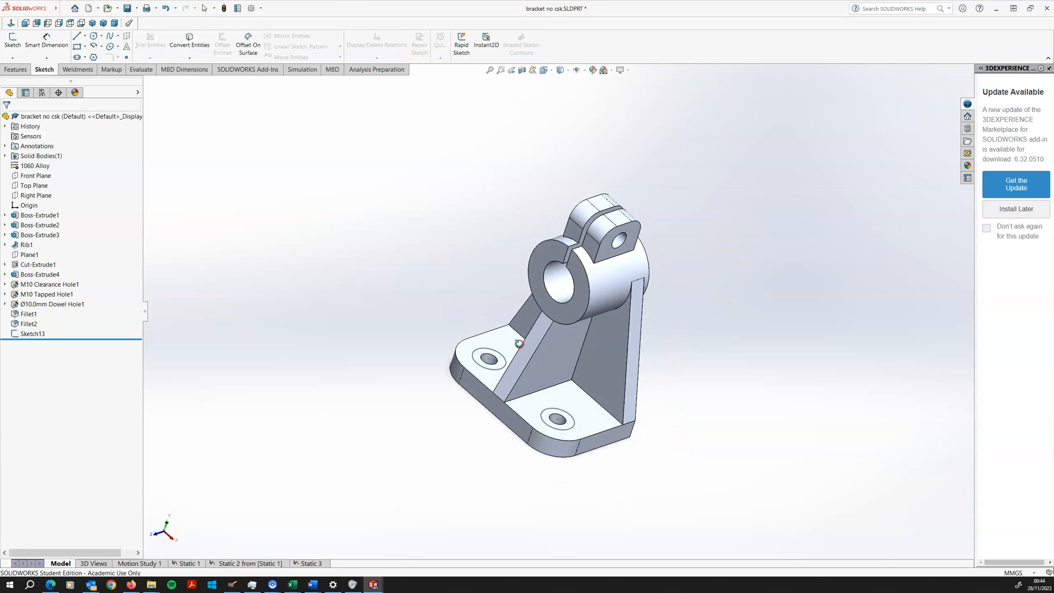
left_click(30, 335)
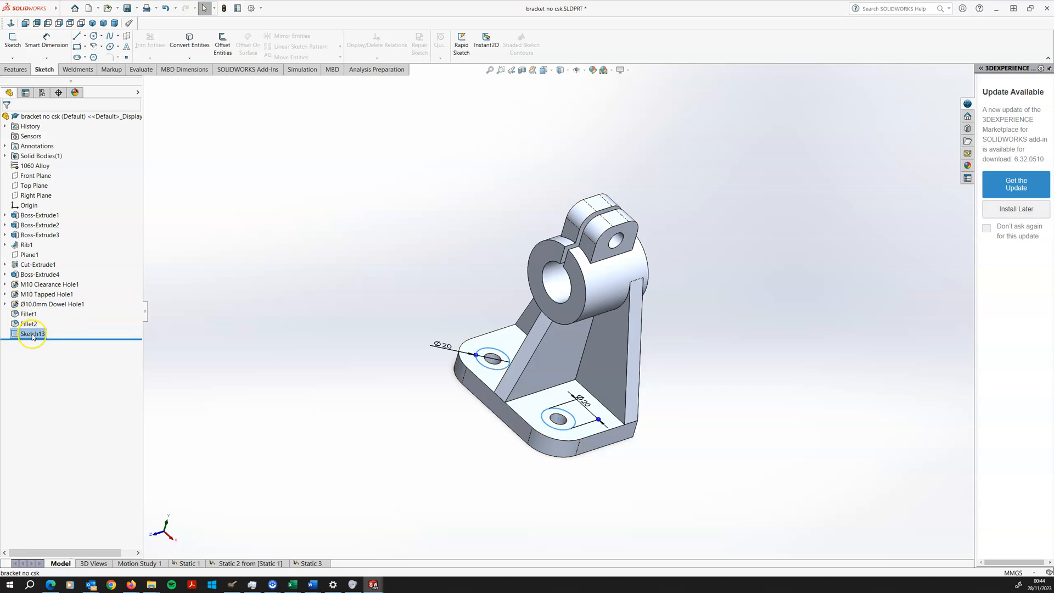
left_click(14, 69)
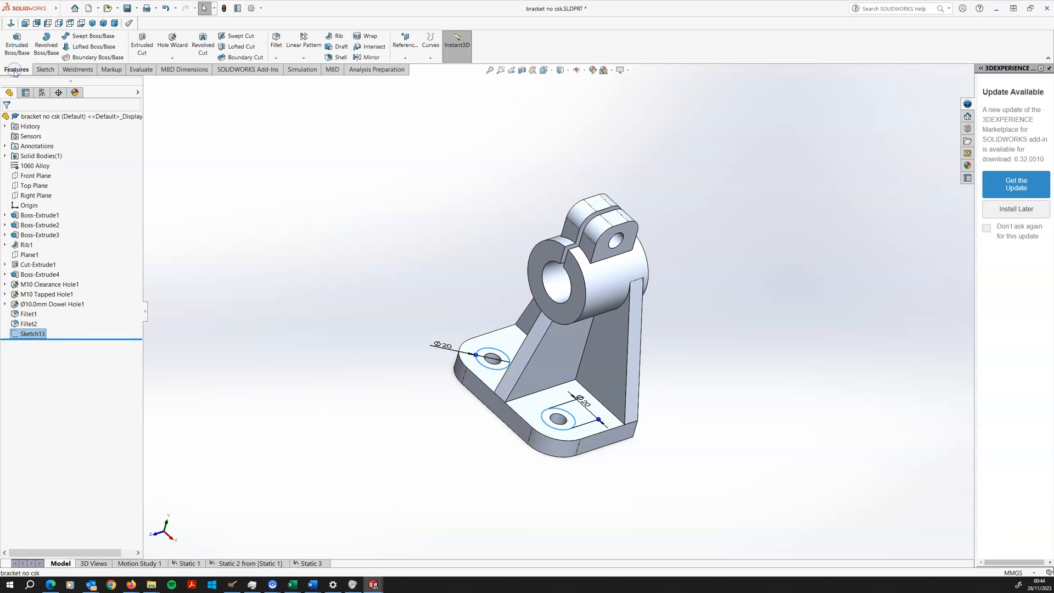
left_click(430, 58)
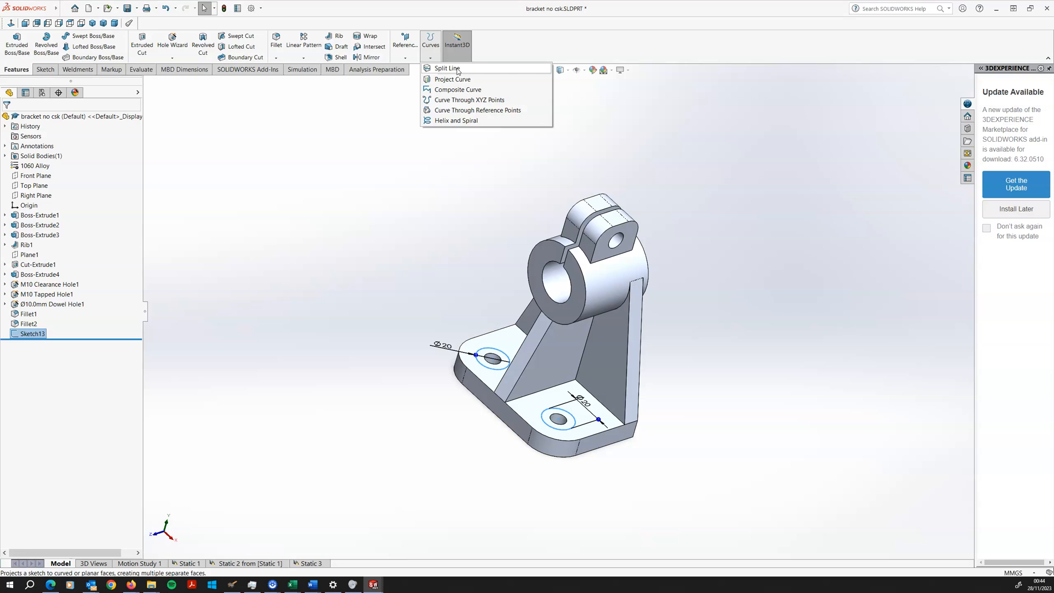
left_click(456, 68)
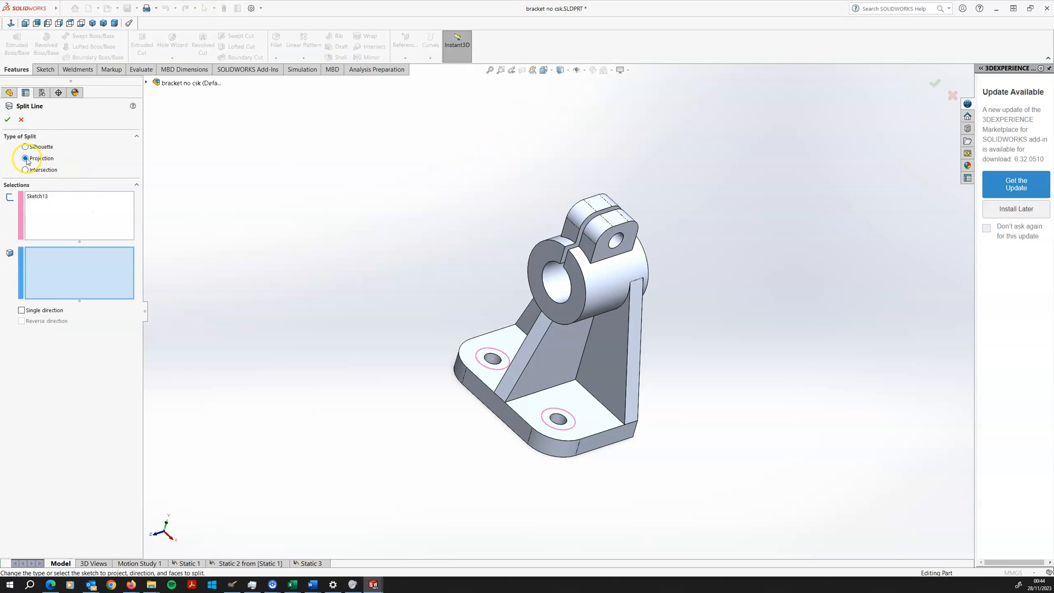
left_click(58, 197)
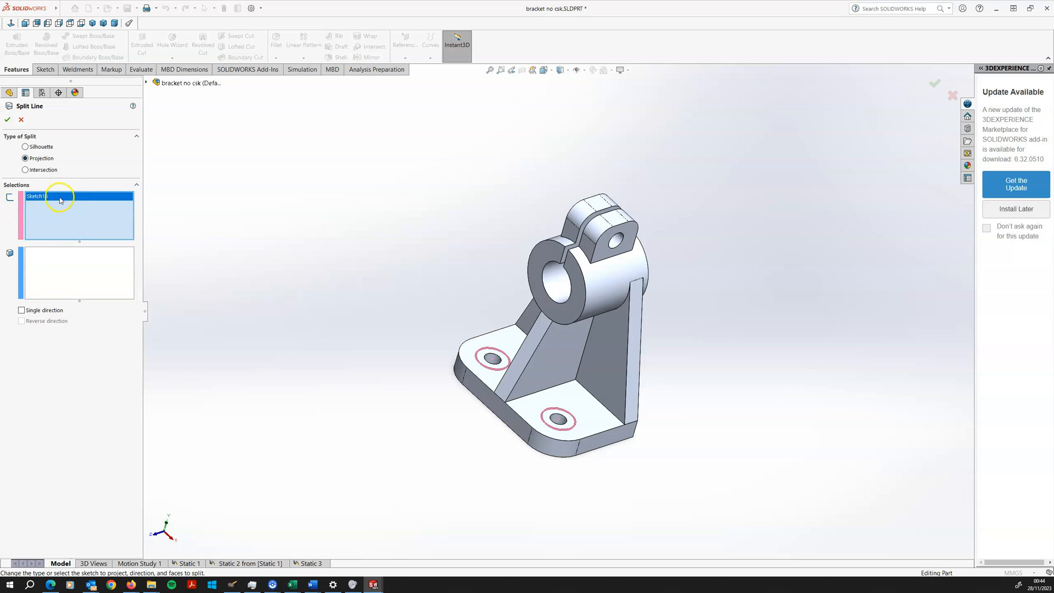
left_click(46, 249)
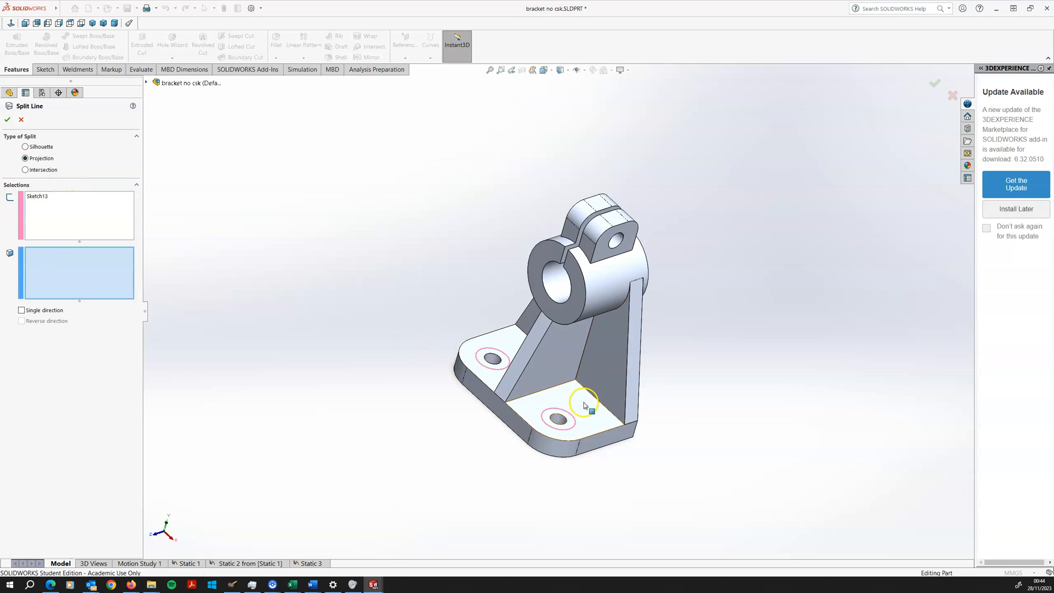
left_click(602, 435)
left_click(507, 353)
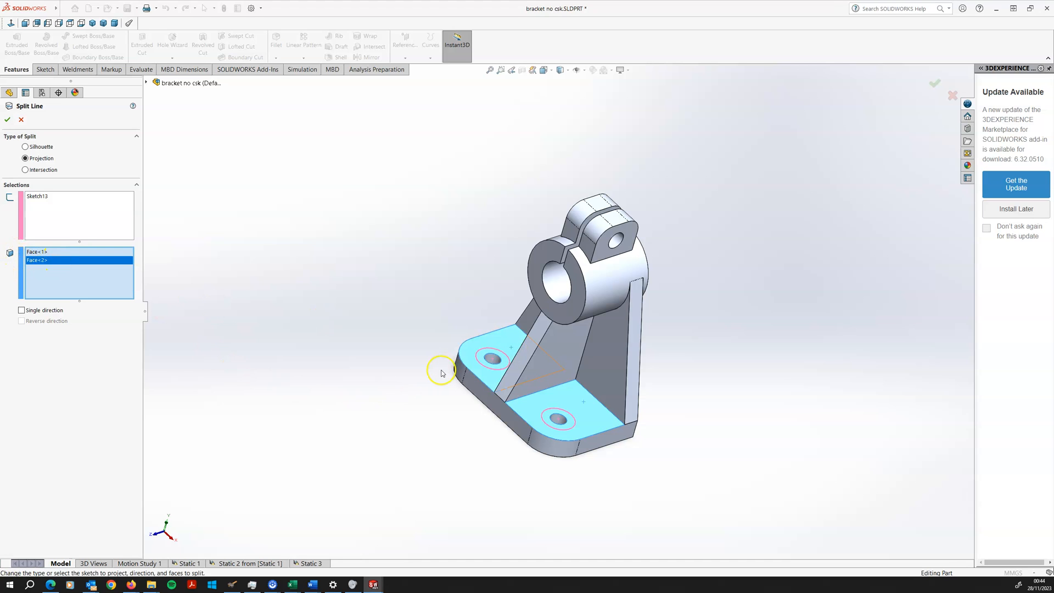
middle_click_drag(435, 380, 439, 416)
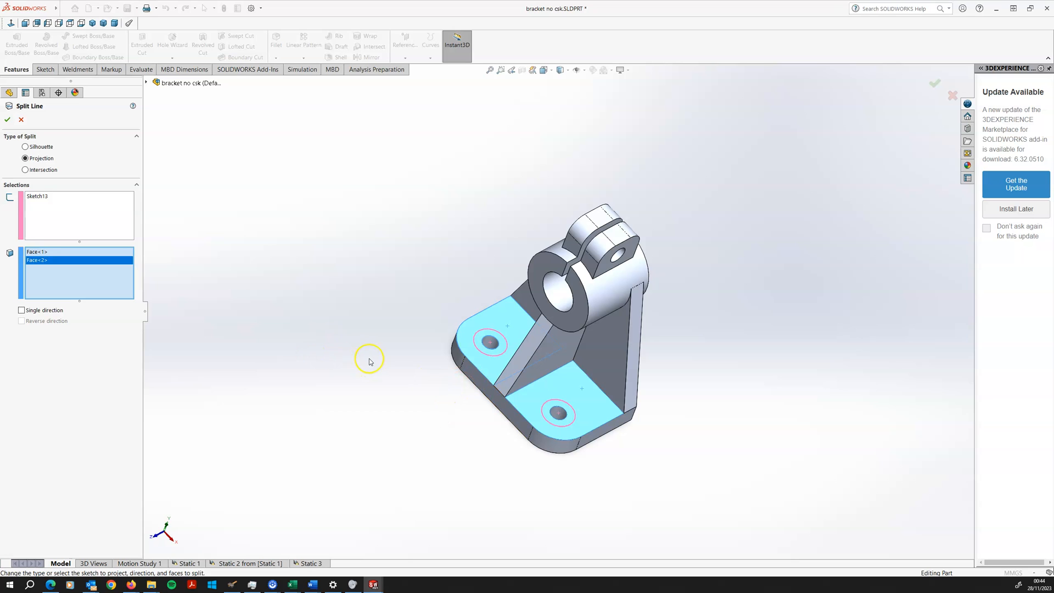
left_click(7, 122)
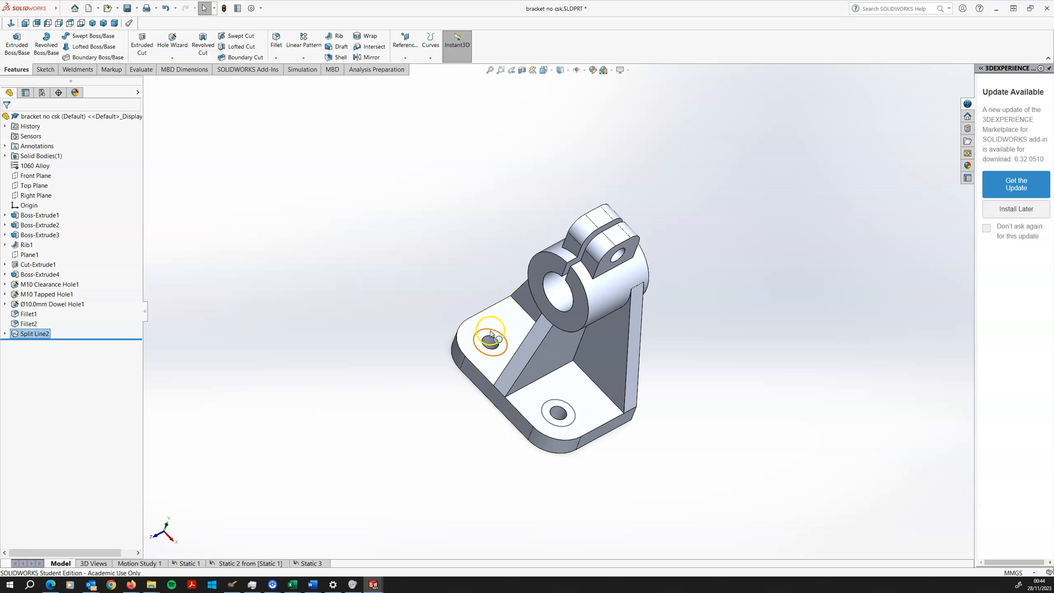
Check that the flange faces are divided into separate ring areas around both holes.
left_click(492, 334)
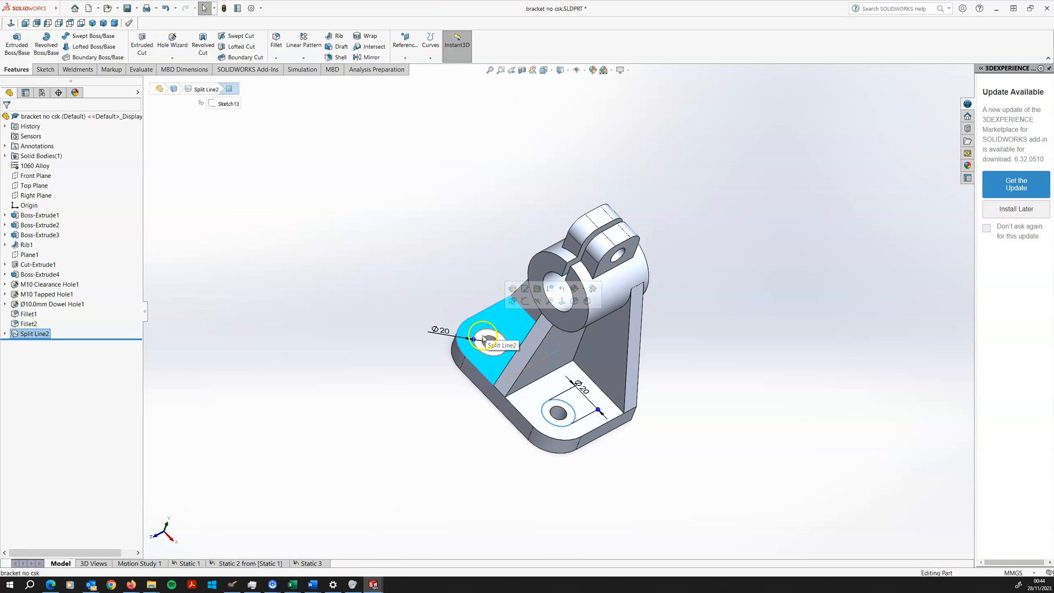
left_click(483, 340)
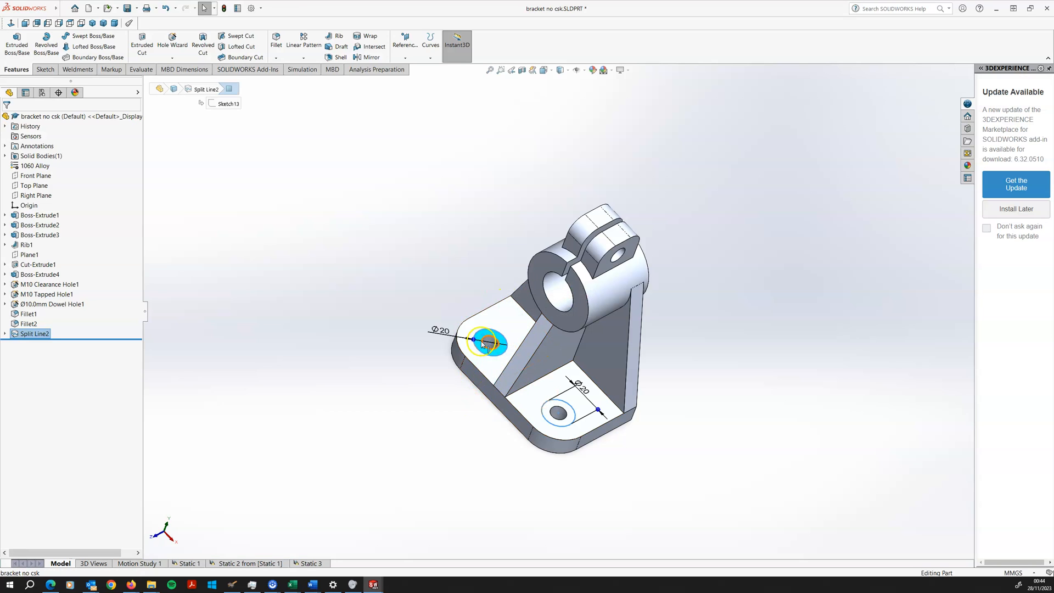
left_click(549, 397)
left_click(554, 416)
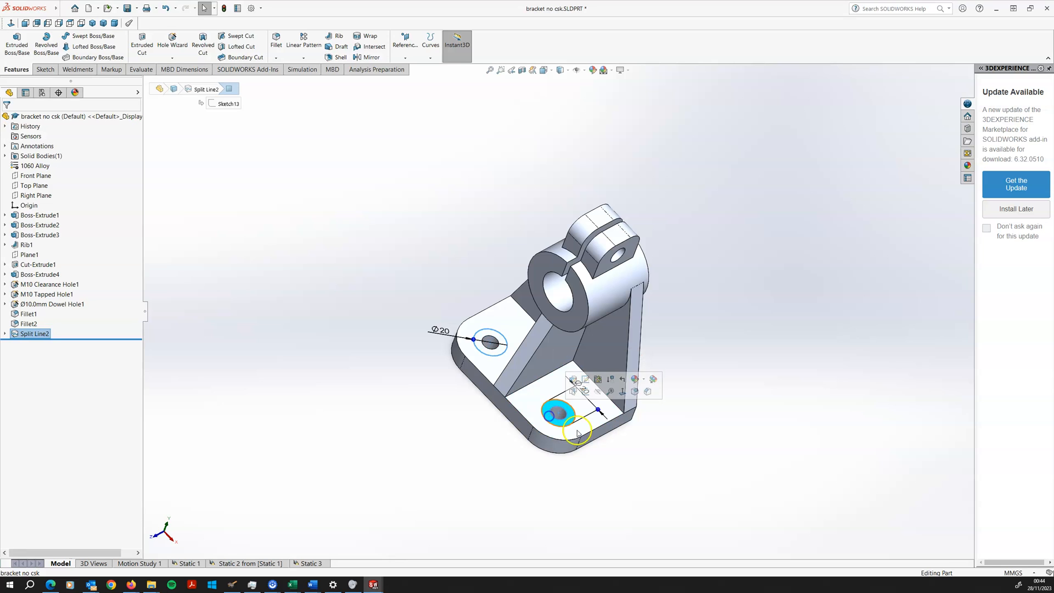
left_click(630, 454)
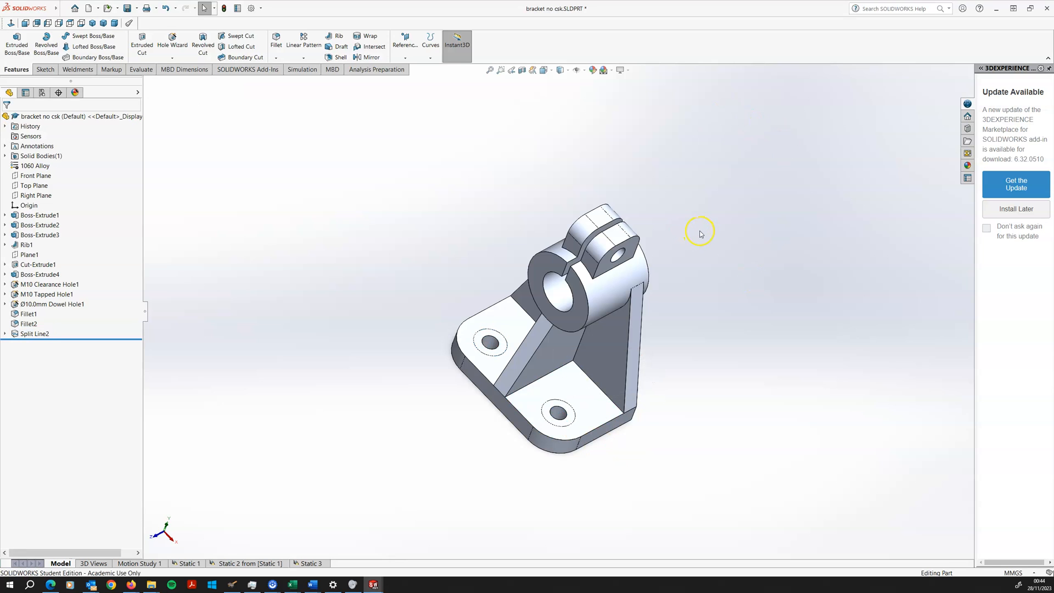
middle_click_drag(700, 234, 679, 213)
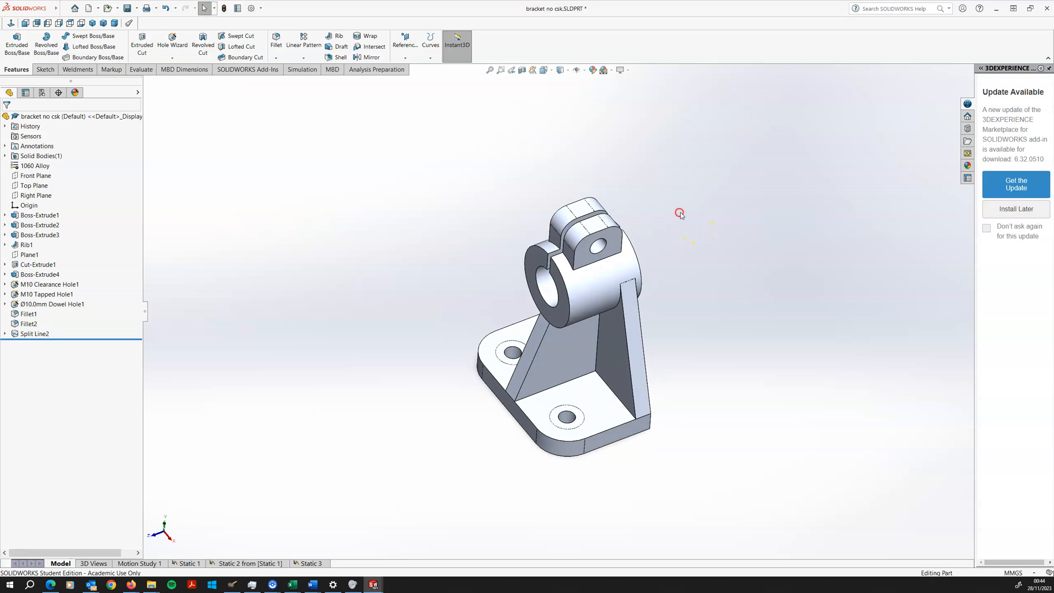
Open the Static 3 study and delete the fixed fixture on the flange holes.
left_click(317, 563)
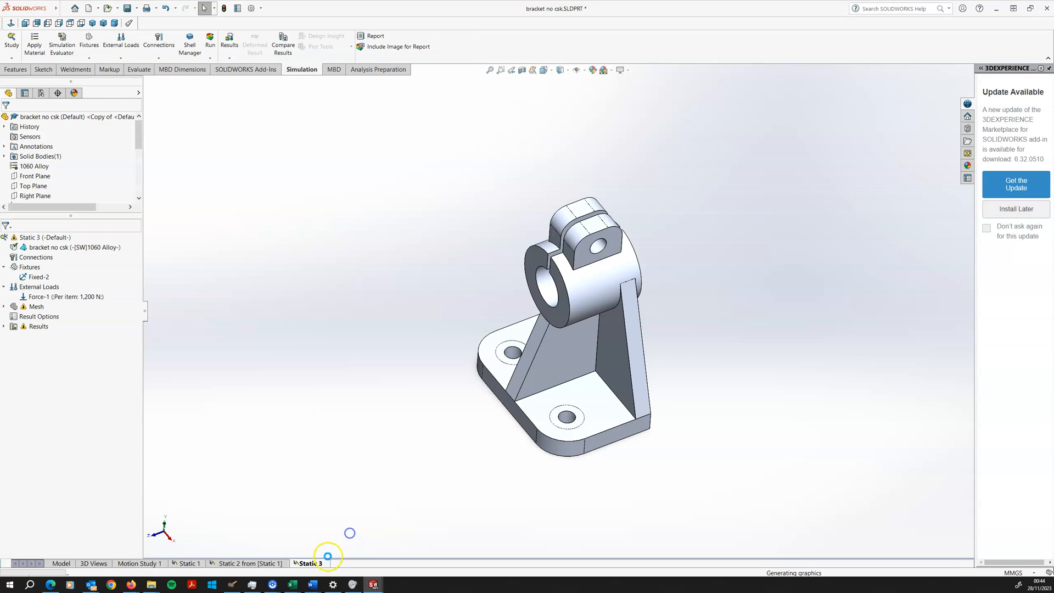
scroll(536, 396, "down", 3)
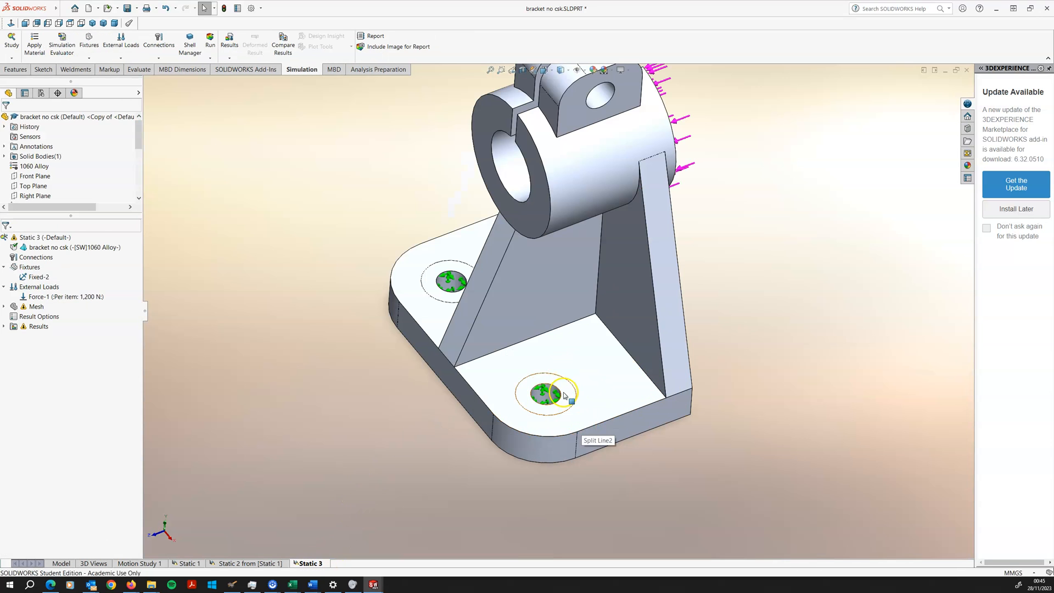
left_click(567, 394)
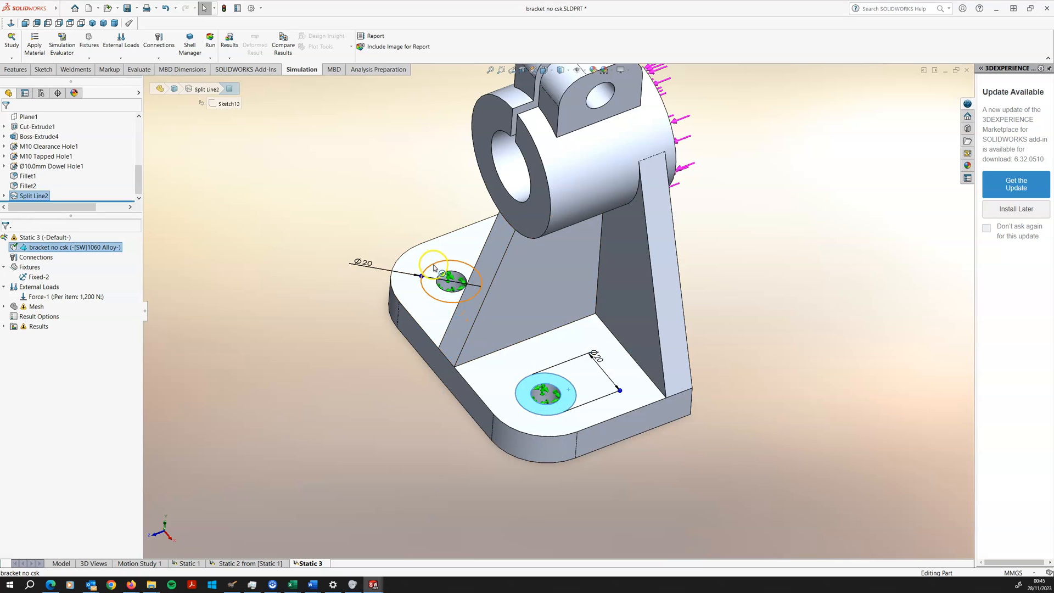
left_click(317, 366)
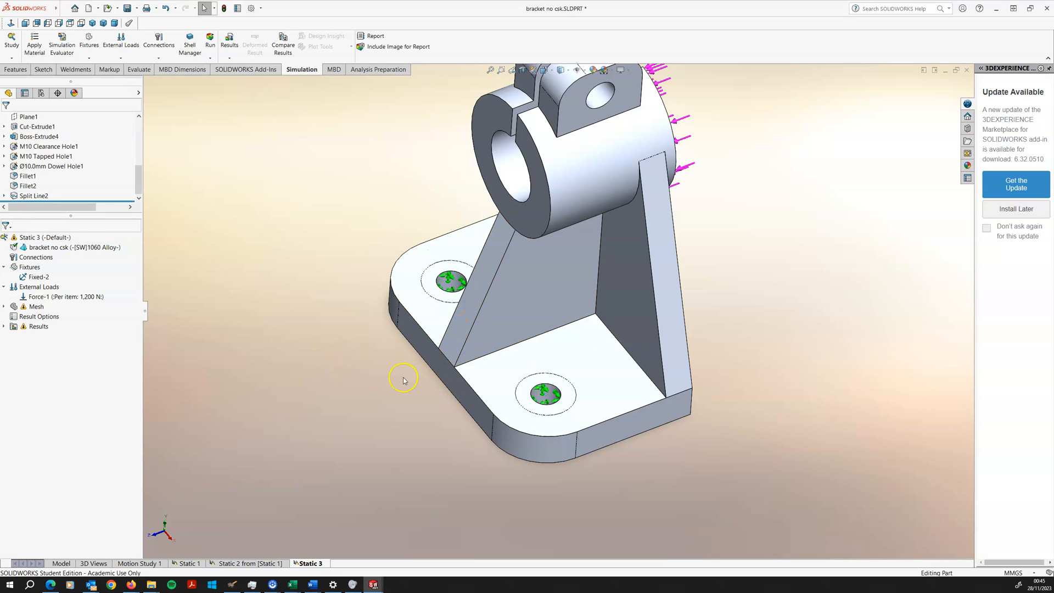
key("z")
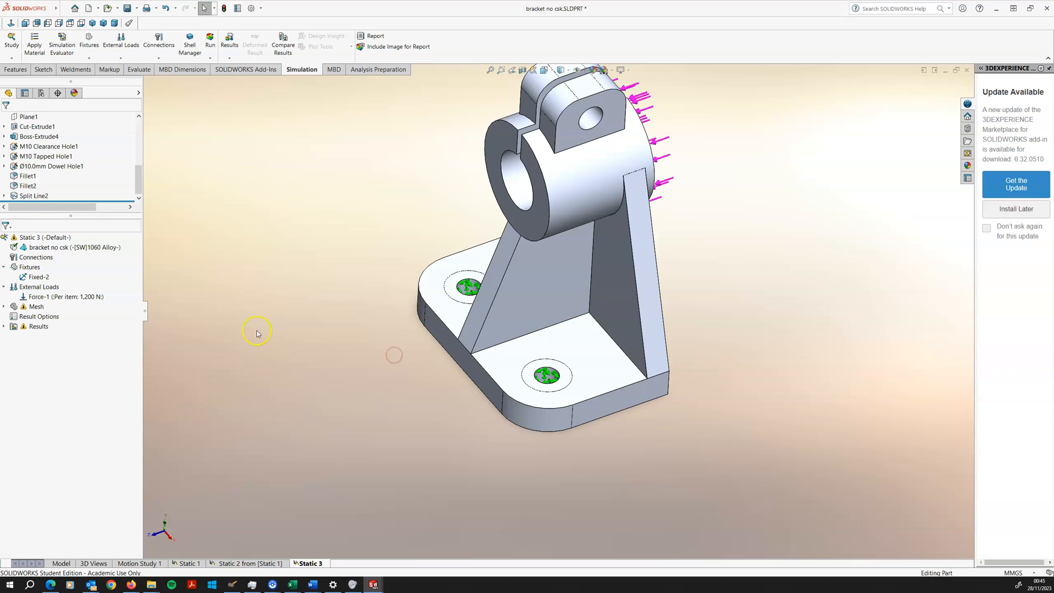
right_click(35, 277)
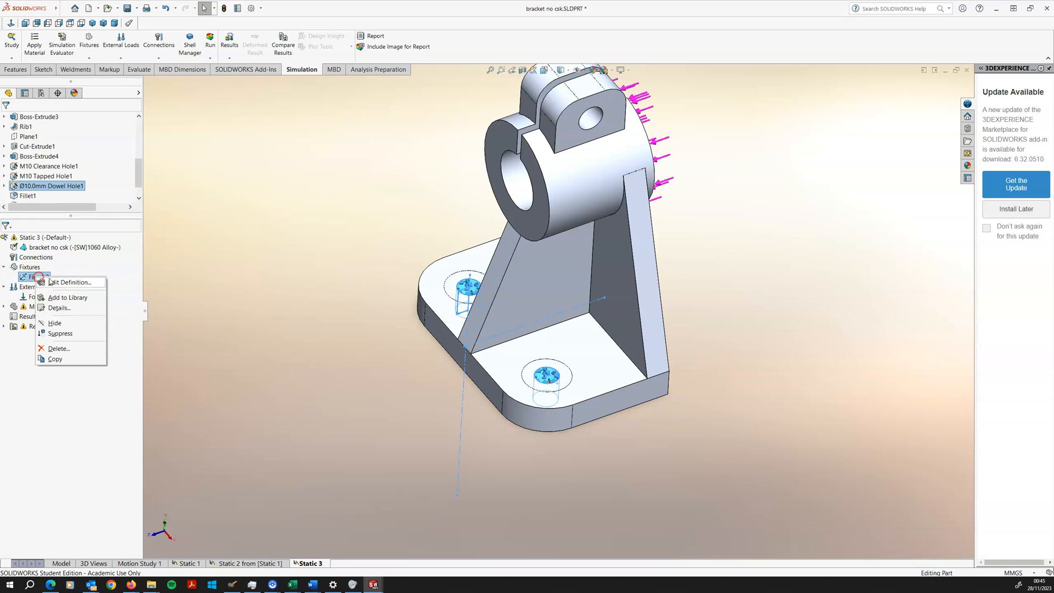
left_click(53, 350)
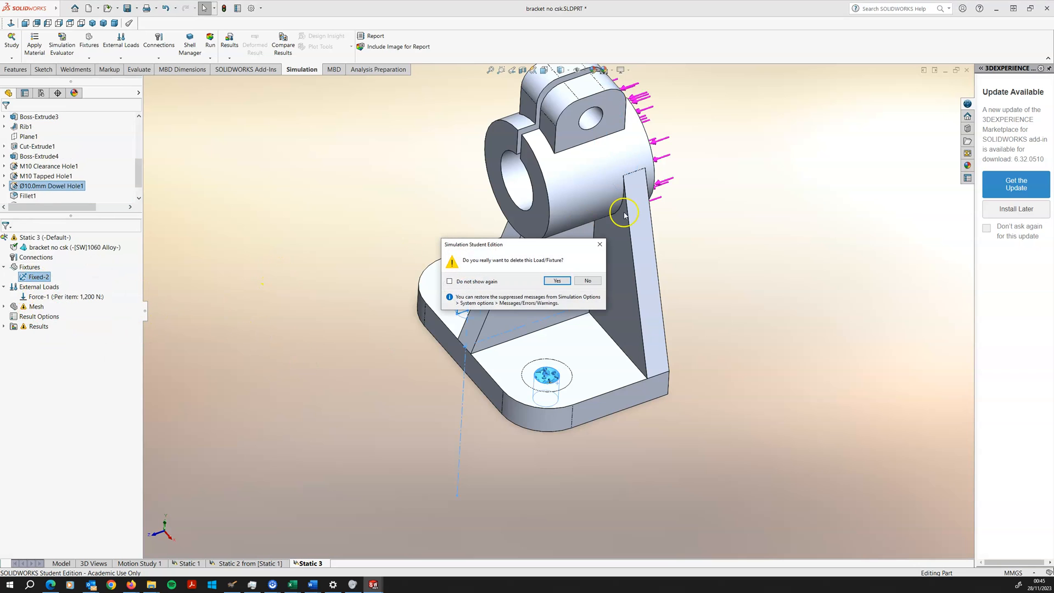
left_click(556, 281)
Define an advanced On Flat Faces fixture on the ring face around the farther flange hole, with 0 mm translation normal to the face.
middle_click_drag(330, 250, 285, 249)
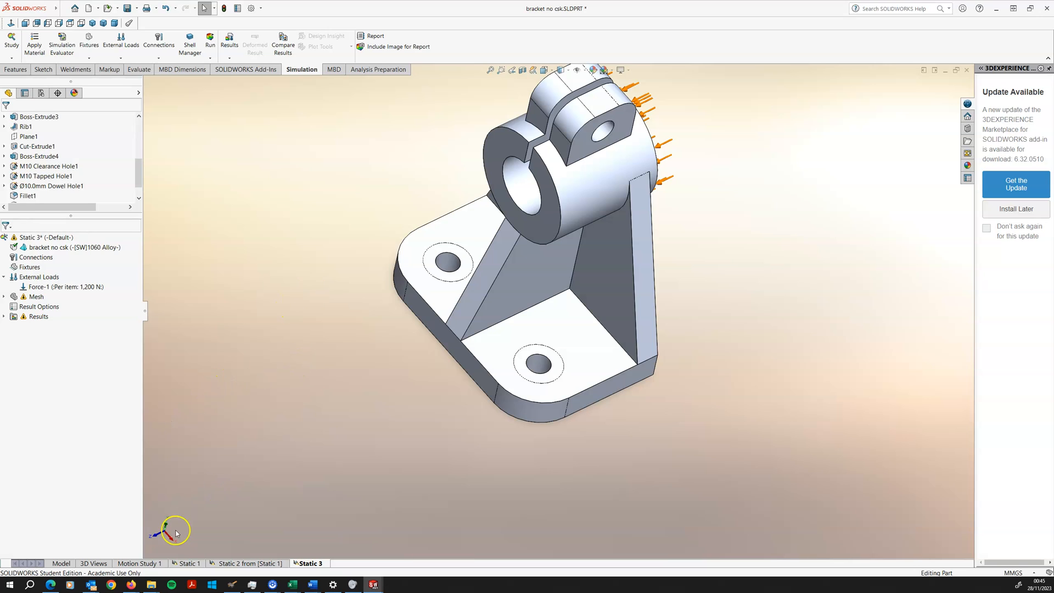
mouse_move(328, 326)
middle_mouse_down()
mouse_move(299, 296)
mouse_move(316, 315)
middle_mouse_up()
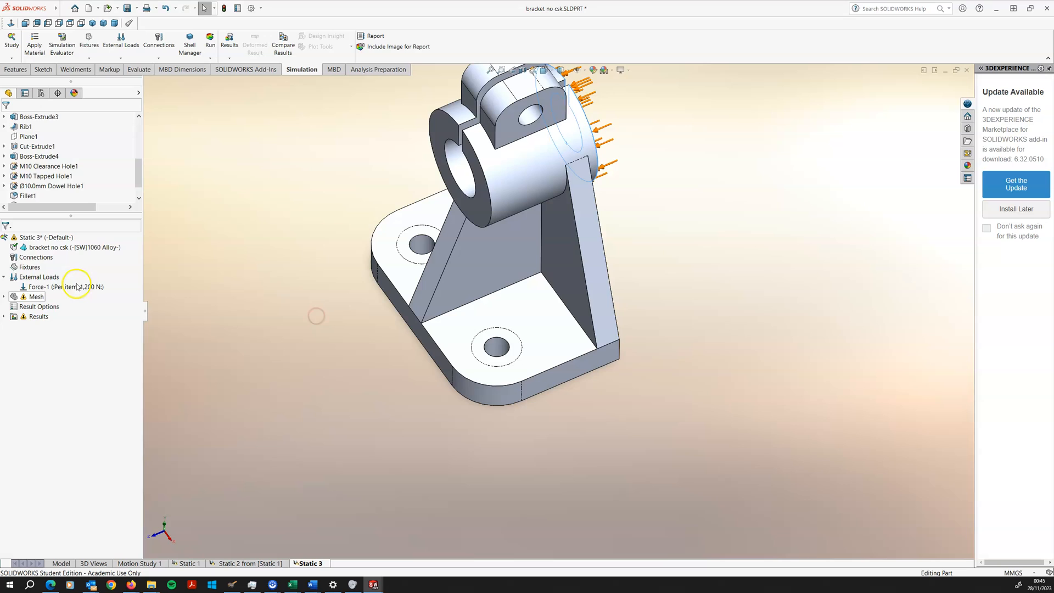
right_click(27, 268)
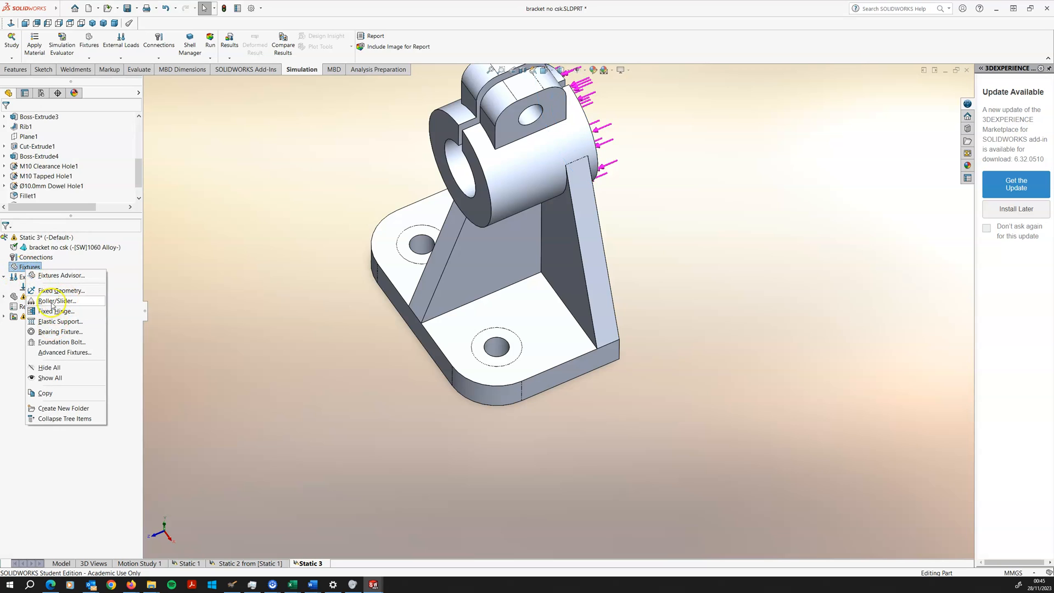
left_click(57, 352)
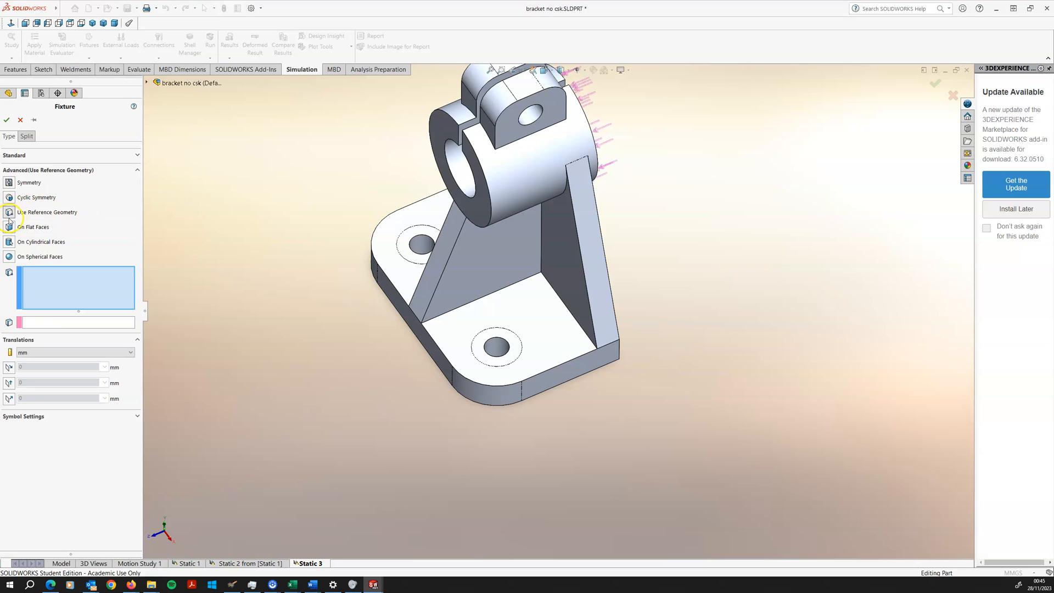
left_click(405, 241)
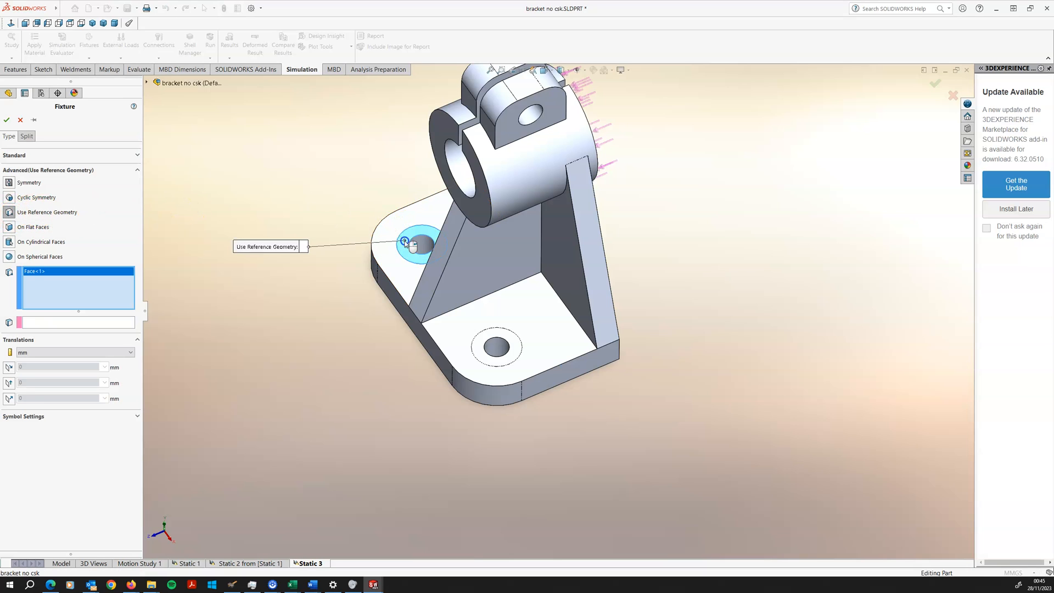
left_click(36, 324)
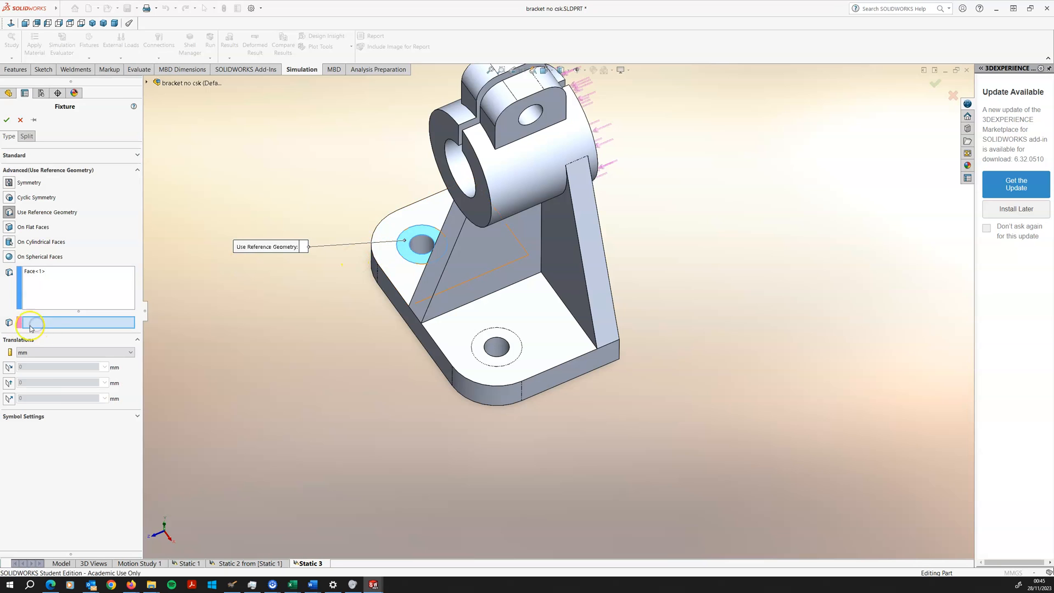
left_click(26, 231)
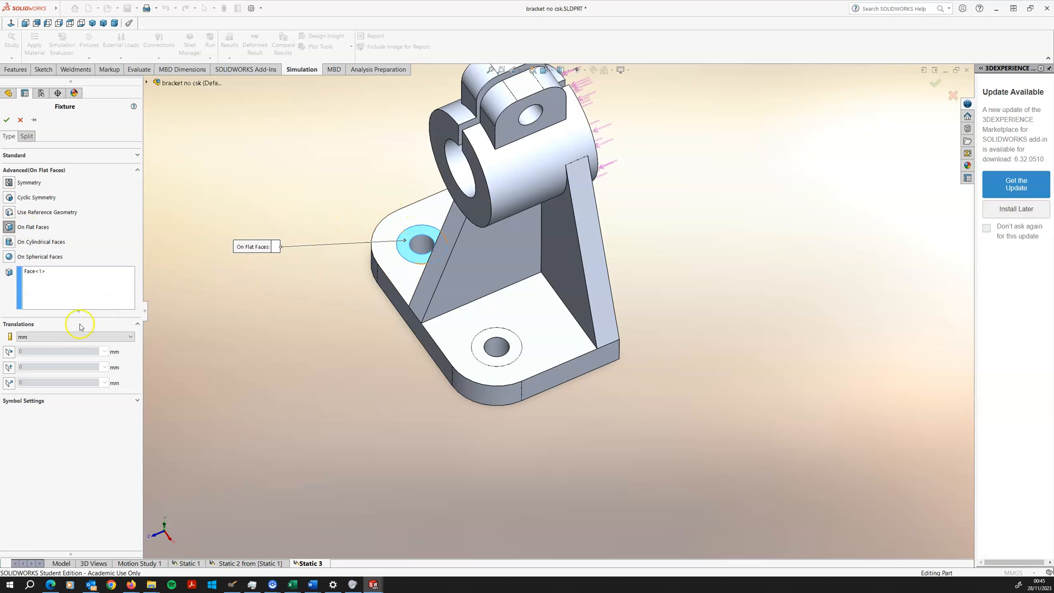
left_click(10, 385)
middle_click_drag(247, 328, 266, 247)
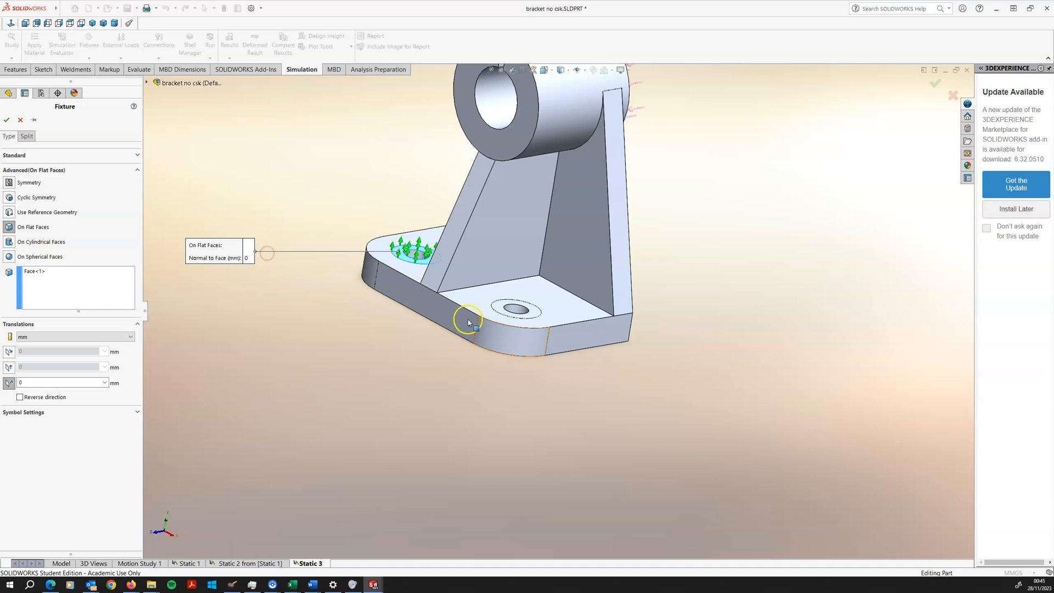
Add the ring face around the nearer flange hole to the On Flat Faces fixture.
left_click(502, 309)
left_click(498, 306)
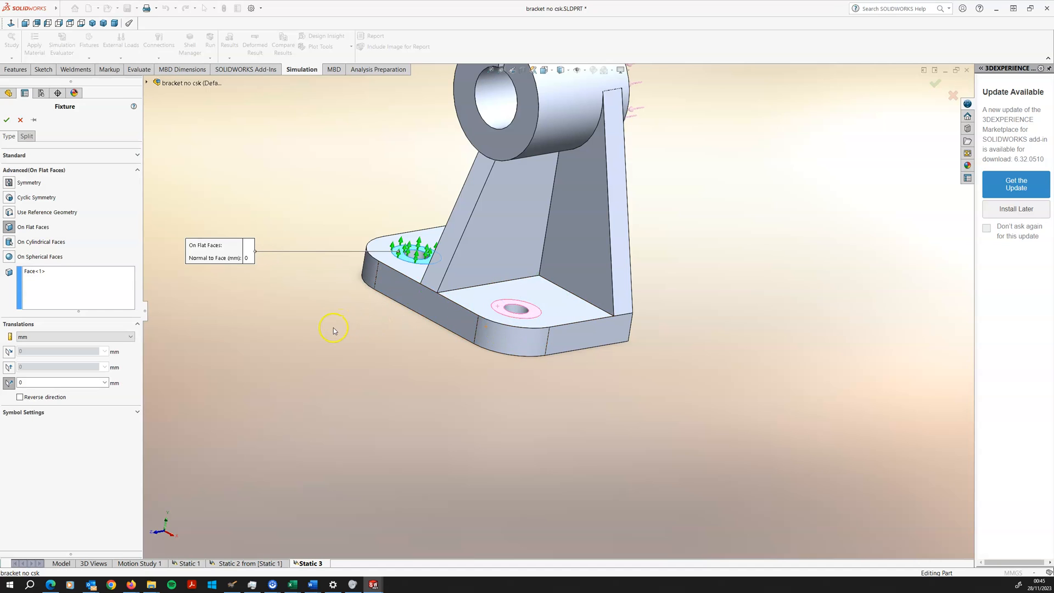
left_click(82, 284)
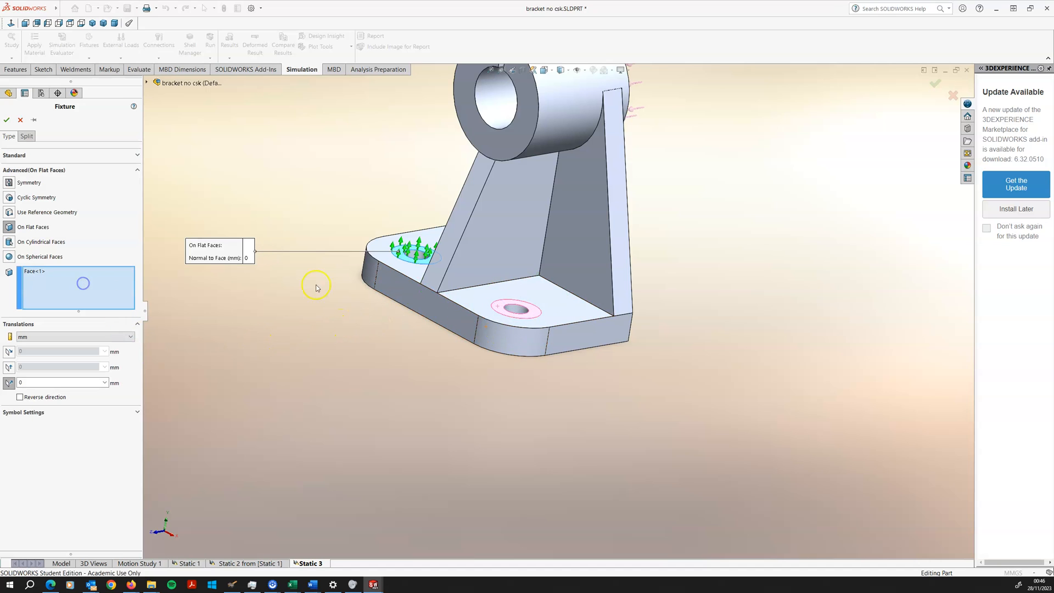
left_click(499, 308)
middle_click_drag(479, 311, 294, 362)
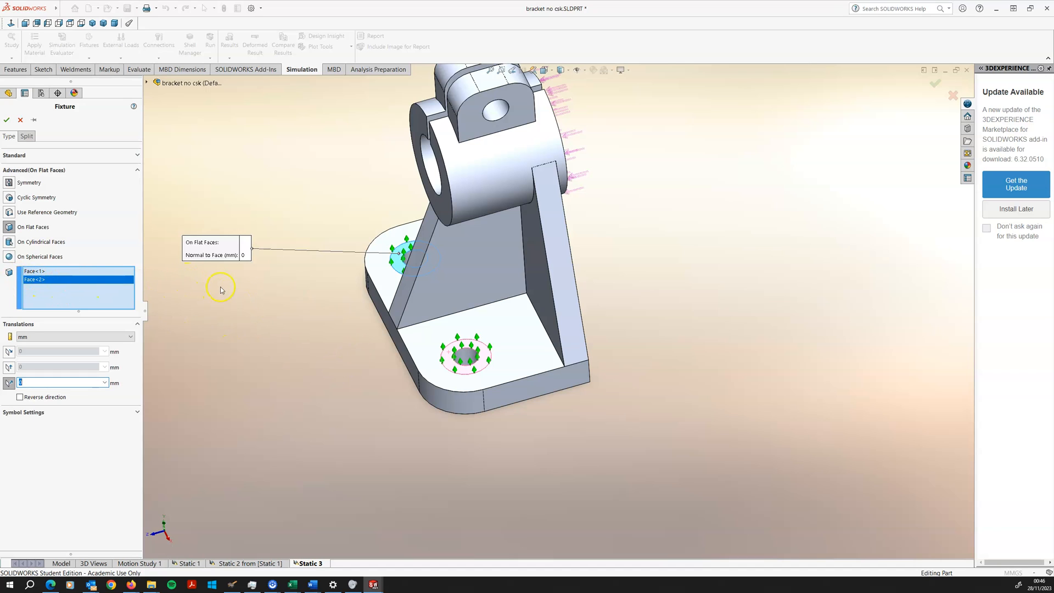
scroll(373, 268, "down", 3)
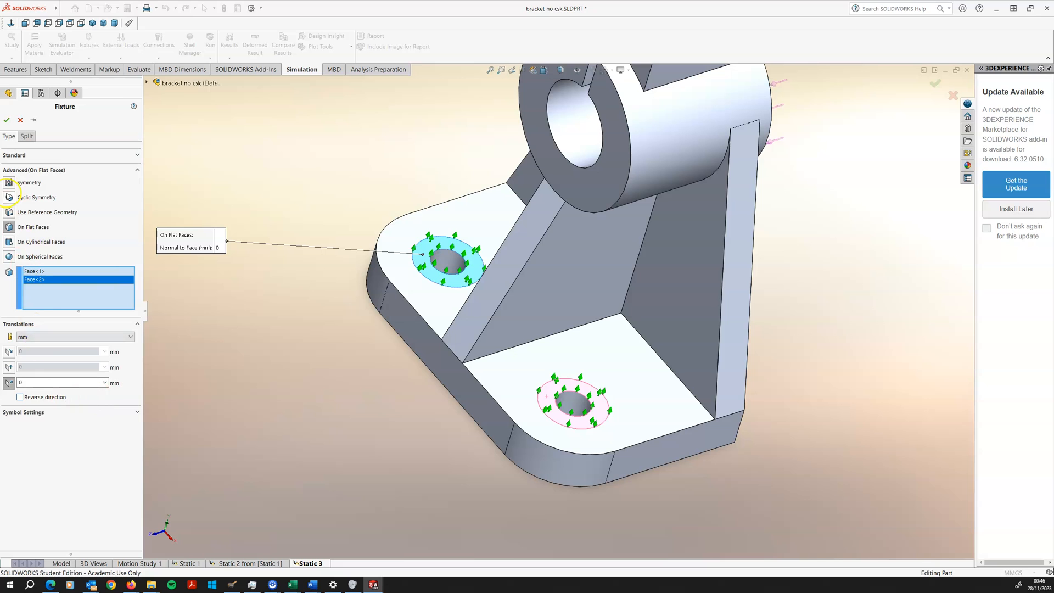
Apply the On Flat Faces fixture and inspect its restraint symbols on the ring faces around both flange holes.
left_click(7, 119)
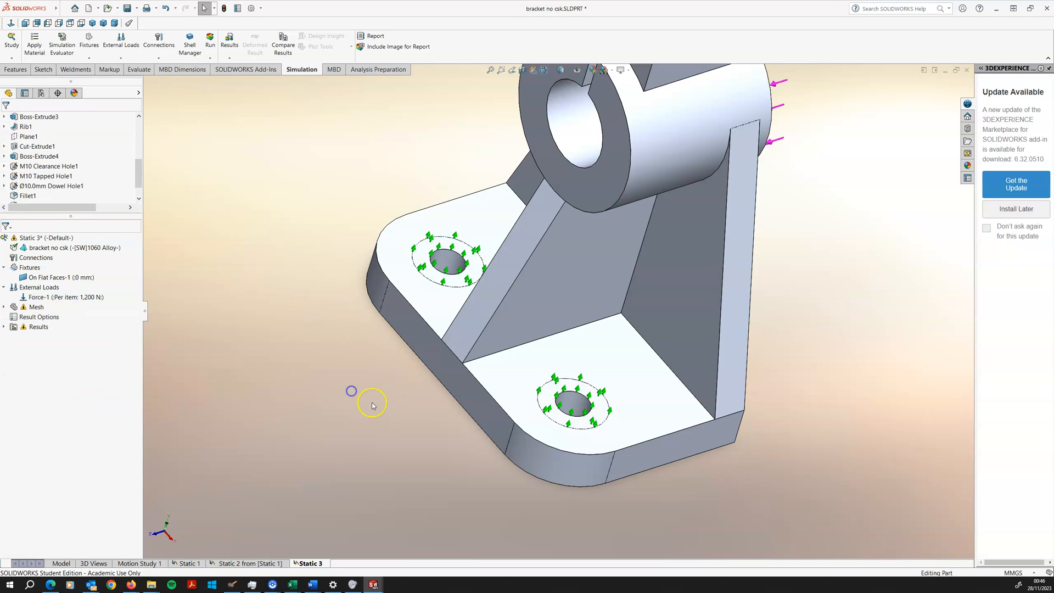
scroll(372, 391, "up", 3)
middle_click_drag(372, 391, 348, 382)
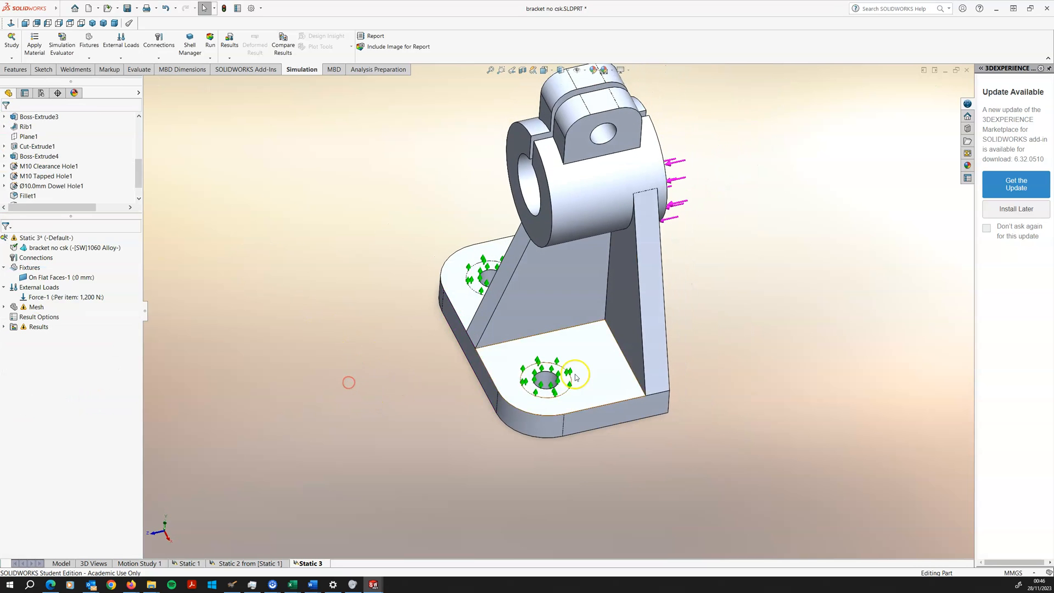
left_click(549, 382)
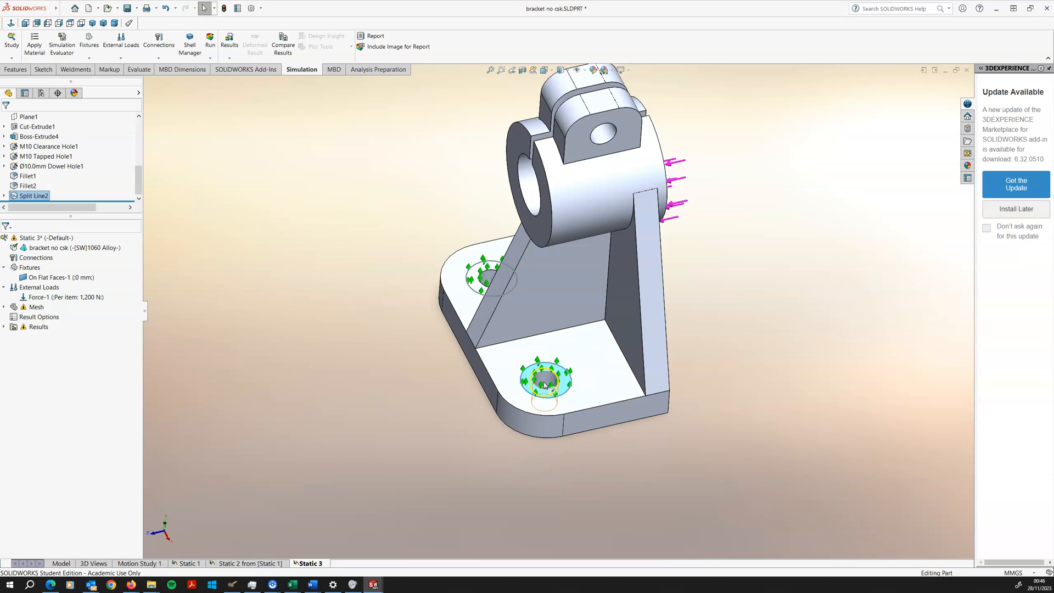
middle_click_drag(578, 377, 562, 336)
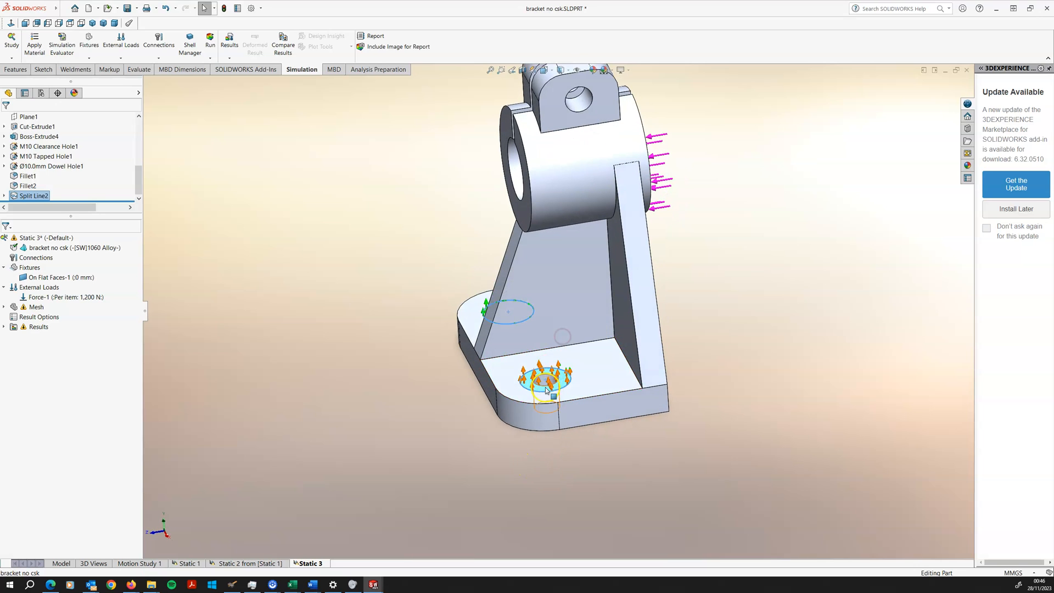
middle_click_drag(384, 383, 409, 420)
left_click(404, 376)
left_click(372, 386)
left_click(44, 277)
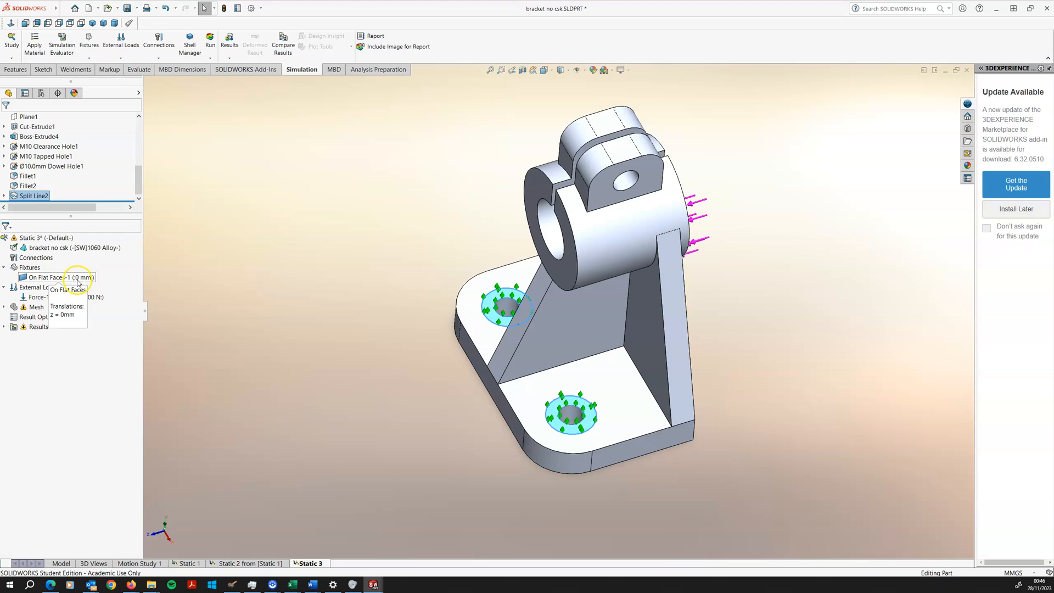
left_click(221, 272)
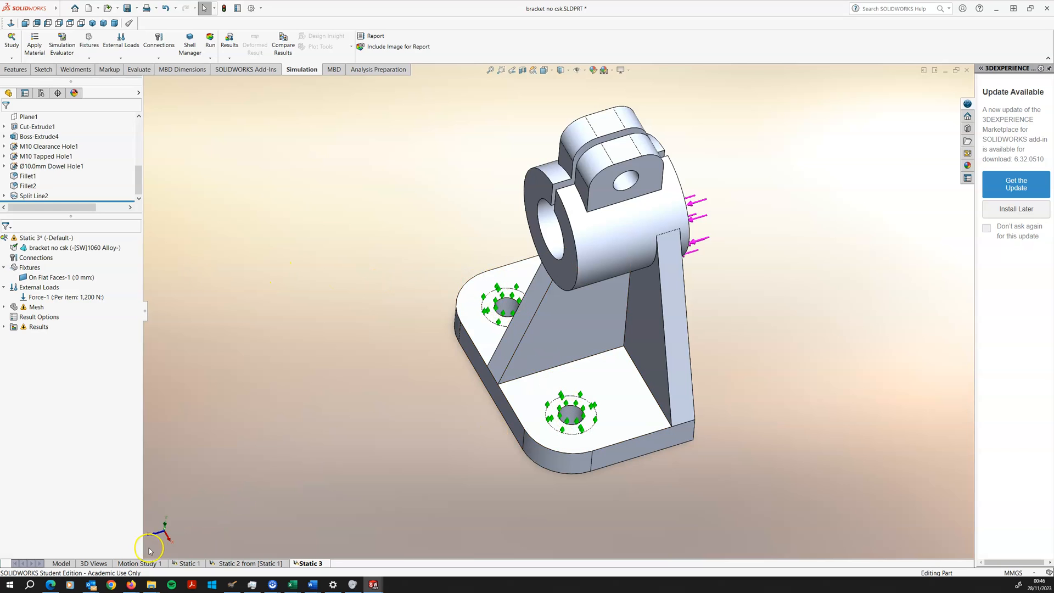
Start an advanced On Cylindrical Faces fixture on the cylindrical walls of both flange holes.
right_click(29, 269)
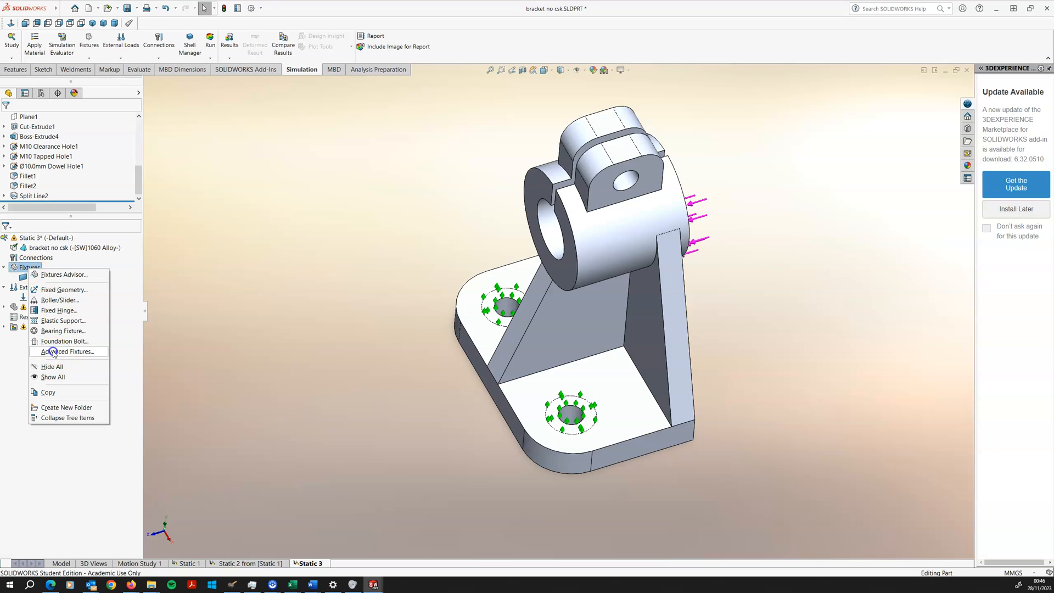
left_click(62, 364)
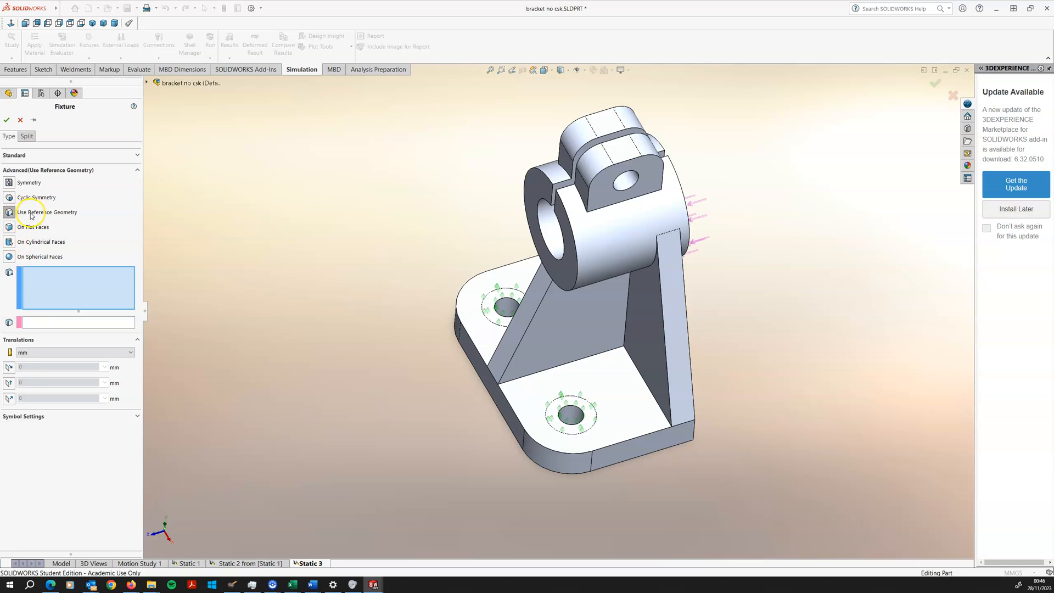
left_click(20, 245)
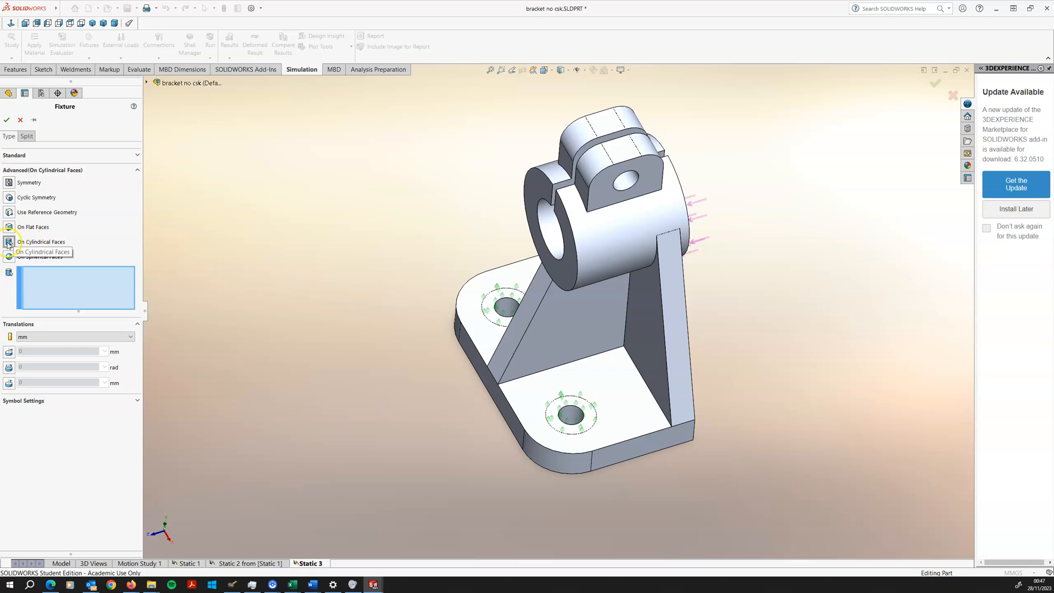
left_click(508, 309)
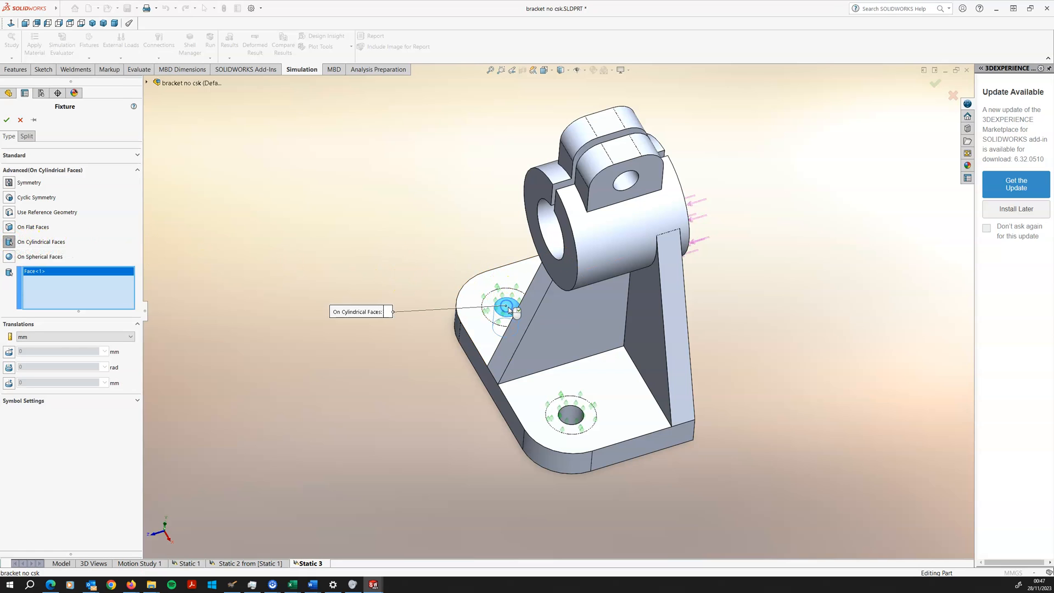
left_click(571, 414)
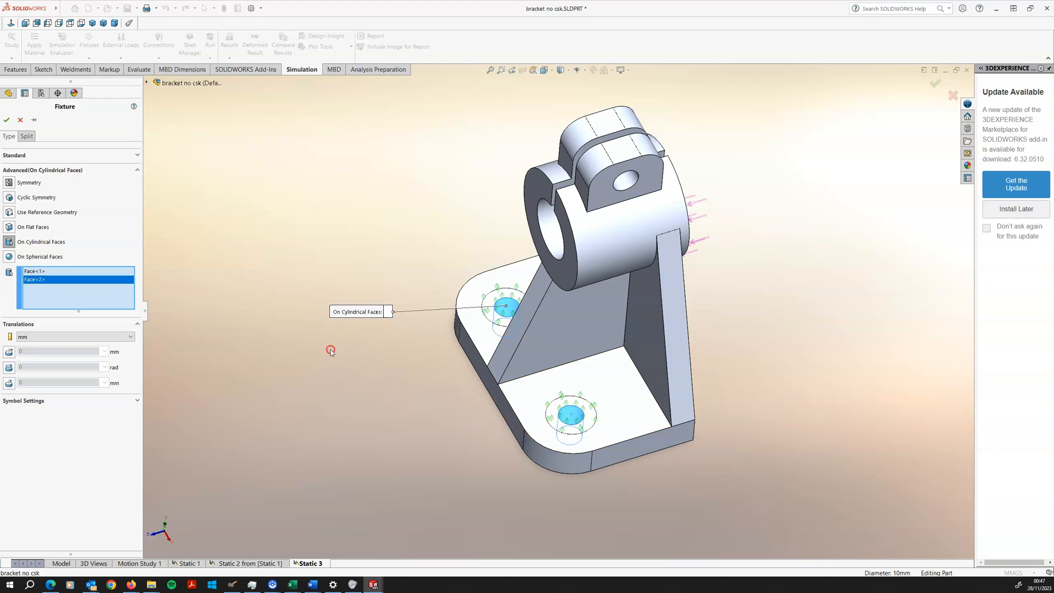
Restrain the circumferential translation of the hole walls to 0 rad and apply the fixture.
middle_click_drag(331, 351, 311, 341)
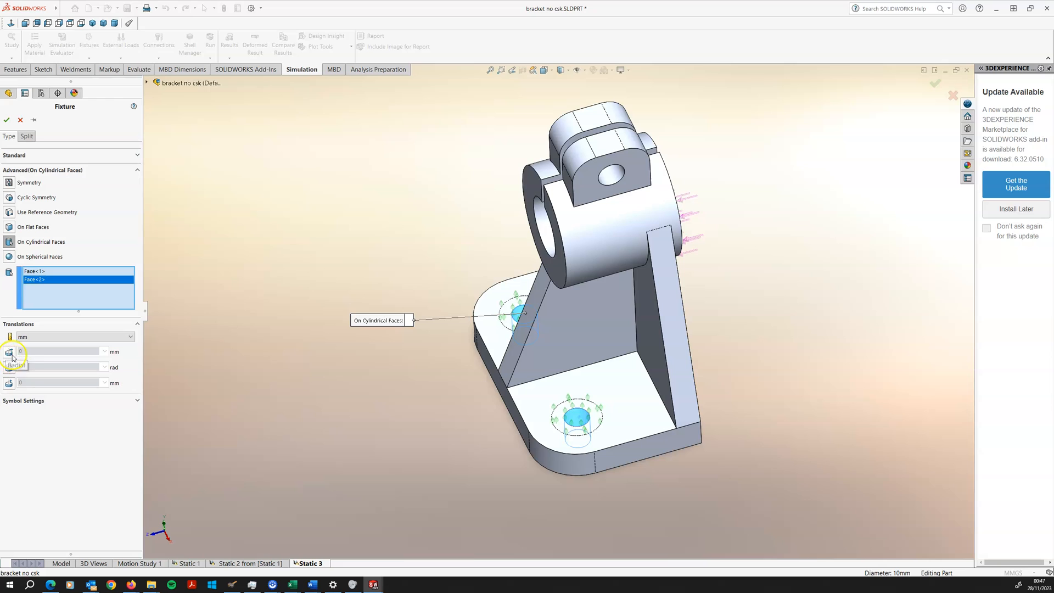
scroll(584, 413, "down", 1)
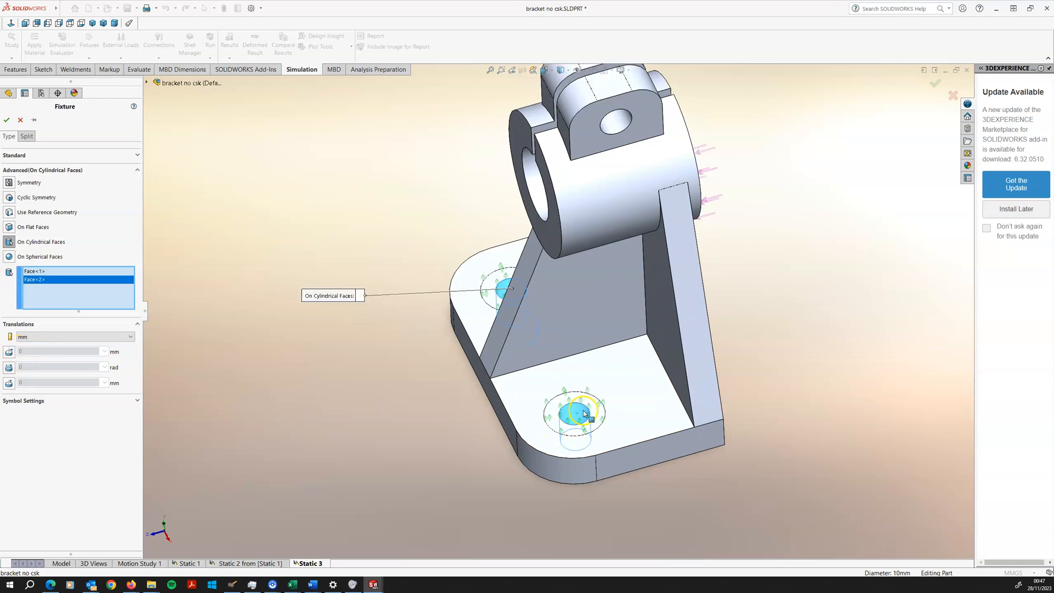
scroll(584, 413, "down", 1)
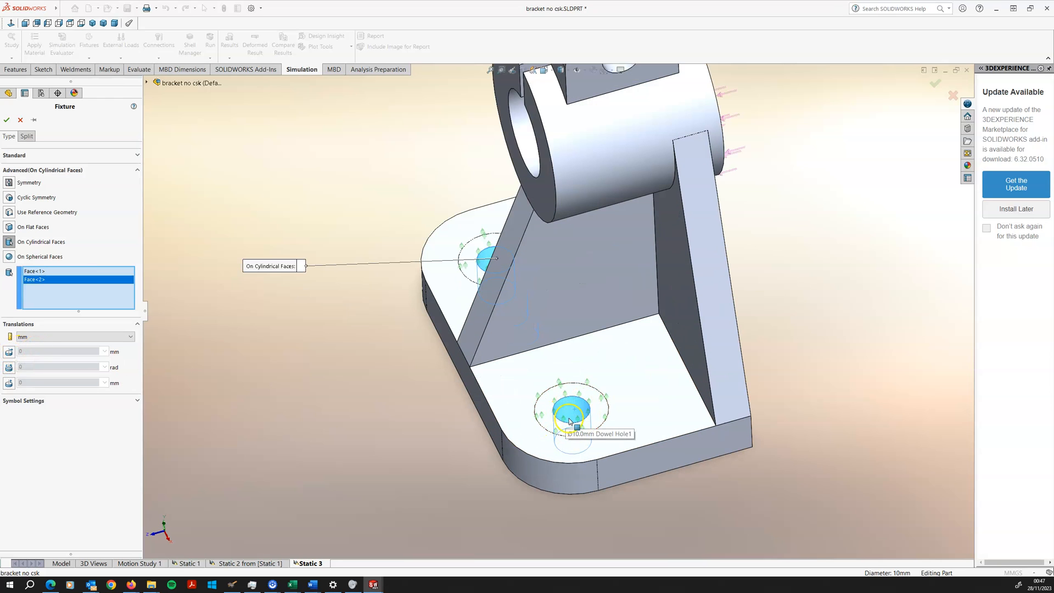
left_click(8, 369)
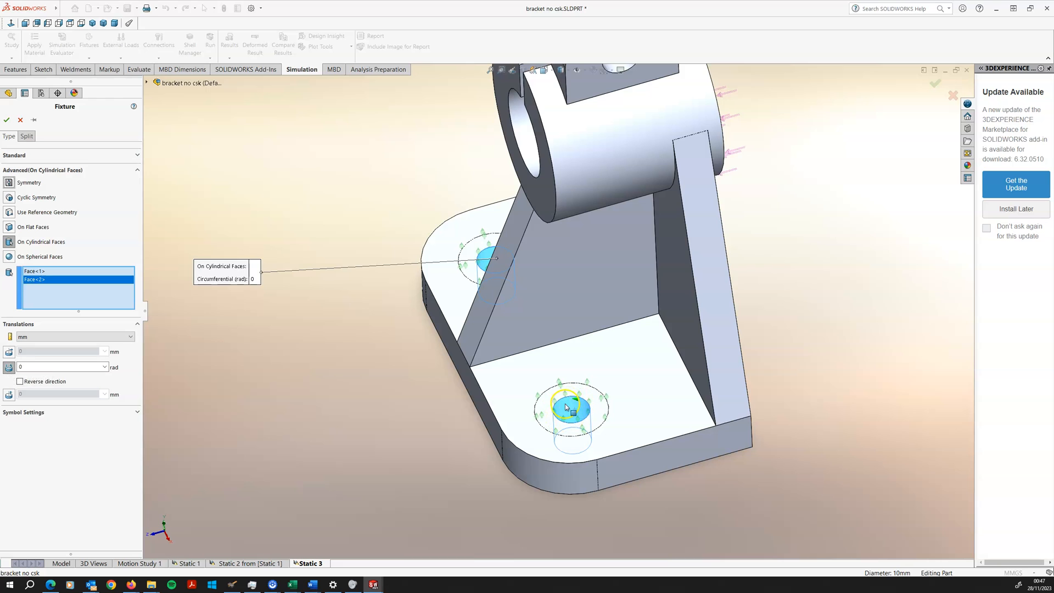
middle_click_drag(567, 406, 565, 420)
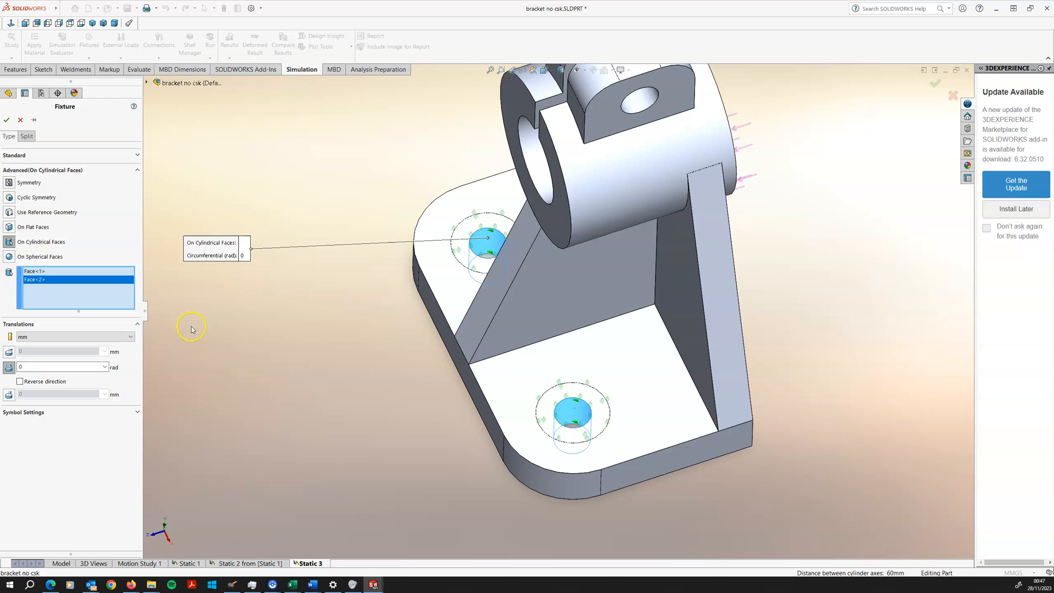
left_click(7, 120)
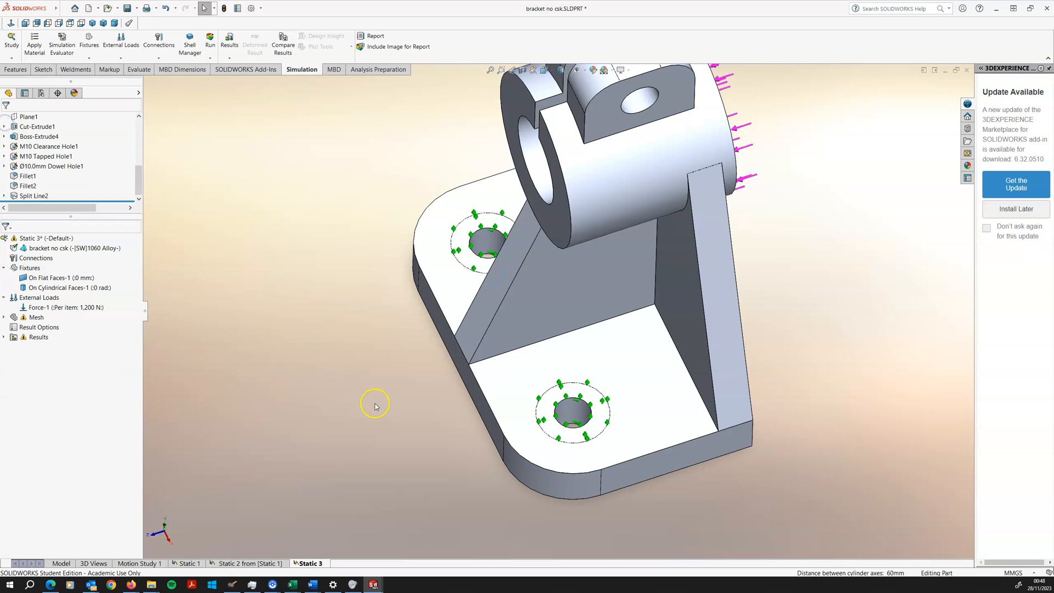
Examine the ring face and hole wall at the nearer flange hole together with their fixture symbols.
middle_click_drag(434, 379, 458, 357)
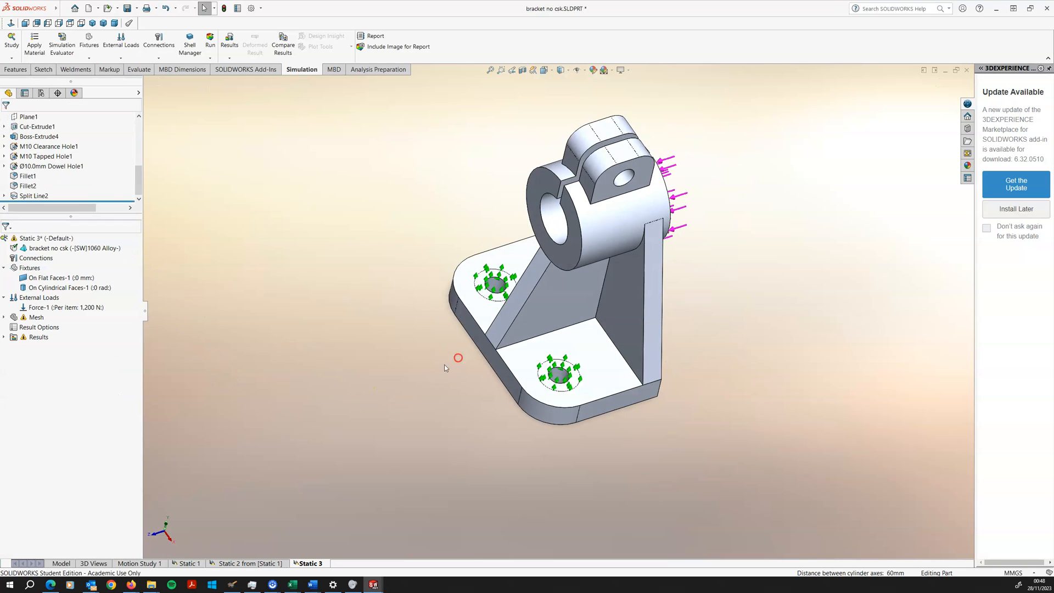
left_click(558, 386)
scroll(558, 387, "down", 2)
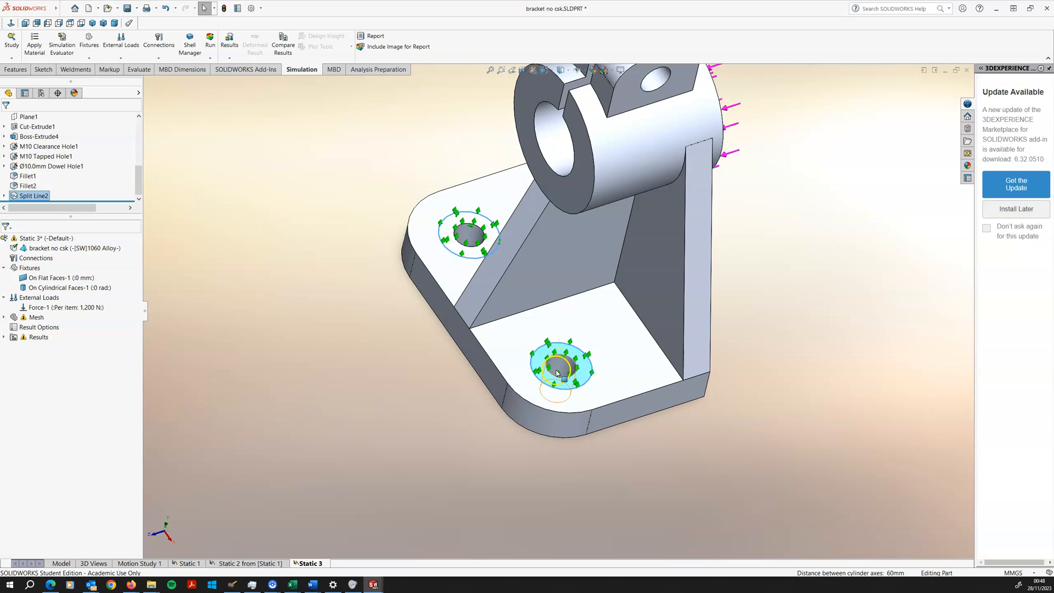
left_click(562, 370)
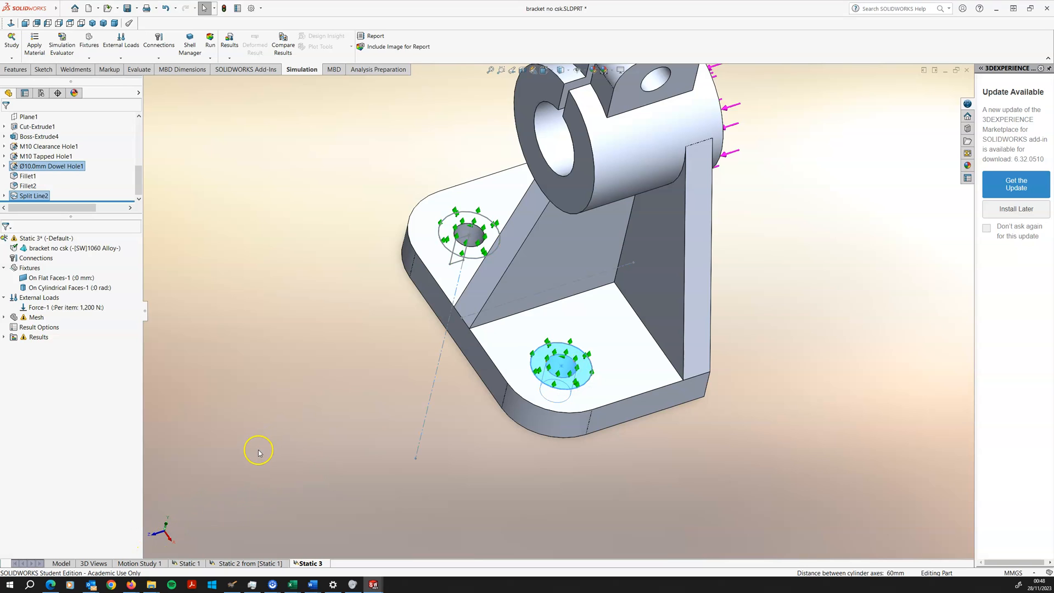
scroll(602, 372, "down", 2)
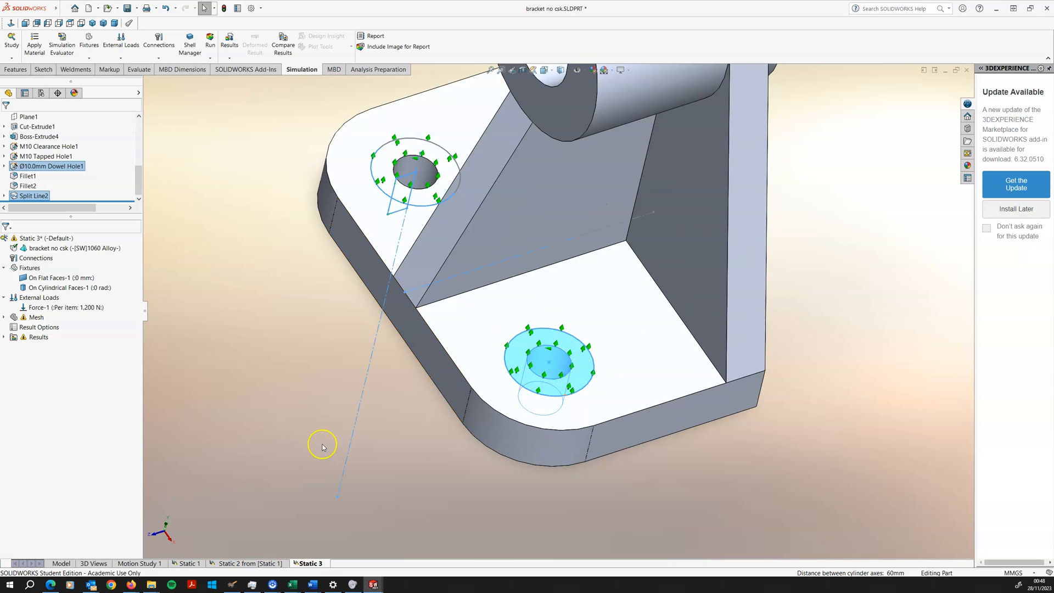
scroll(323, 436, "up", 1)
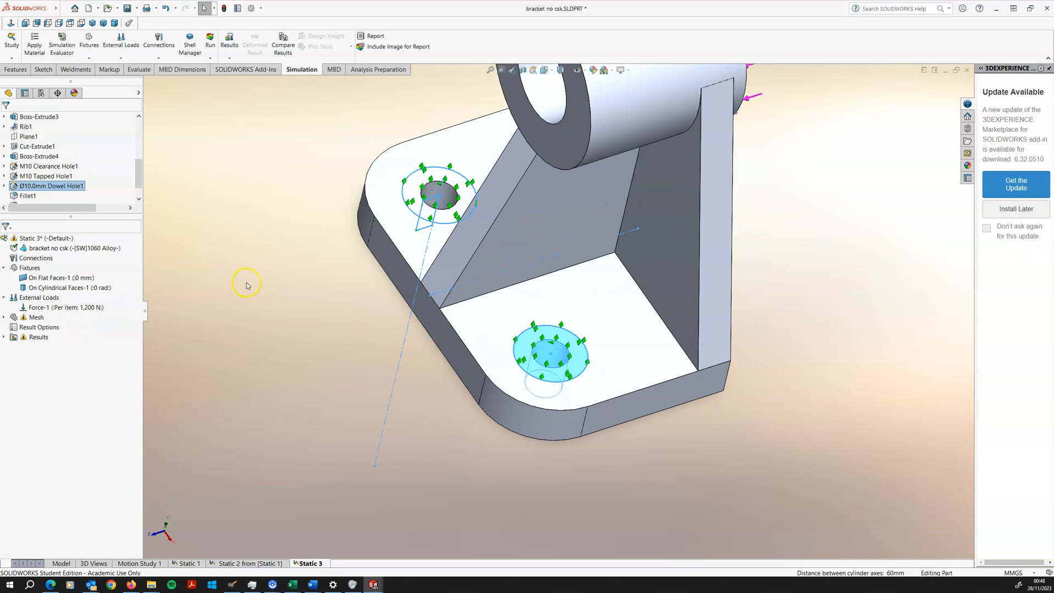
scroll(264, 305, "up", 1)
middle_click_drag(339, 280, 299, 285)
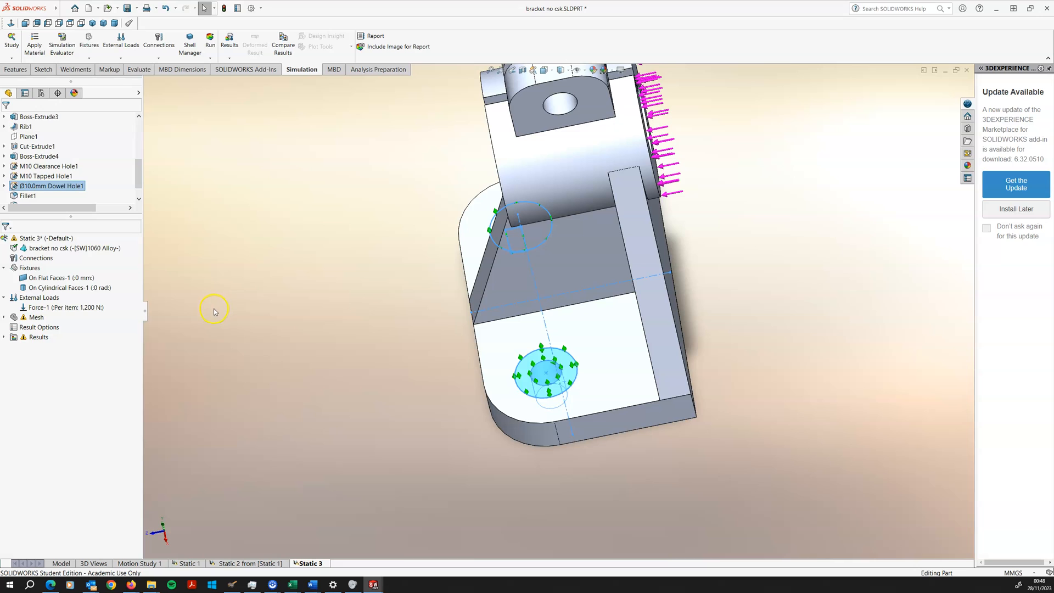
mouse_move(359, 298)
middle_mouse_down()
mouse_move(370, 266)
mouse_move(353, 298)
middle_mouse_up()
scroll(353, 300, "up", 2)
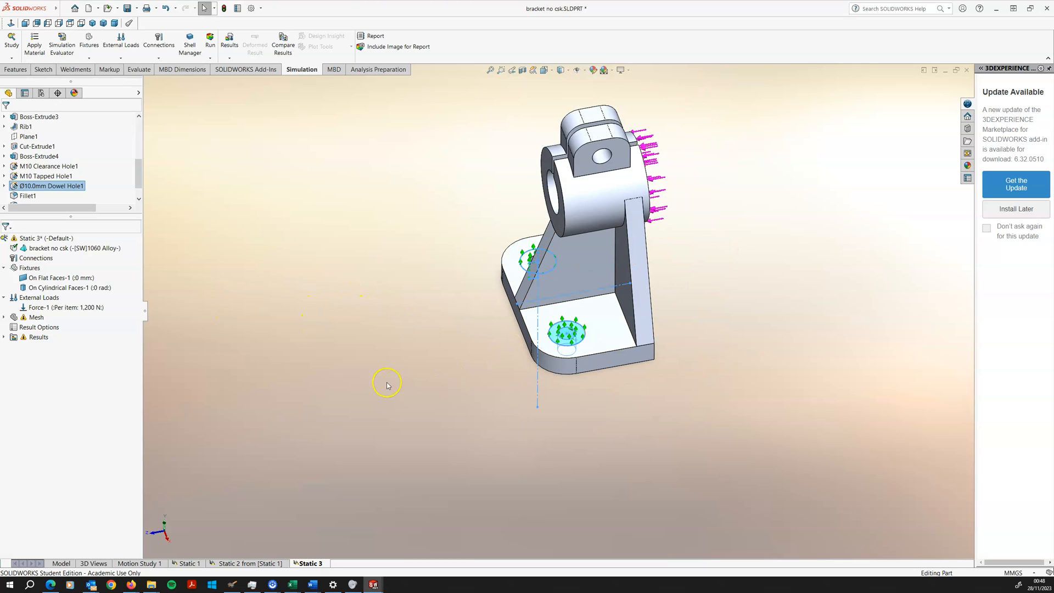
middle_click_drag(401, 334, 400, 310)
key("Escape")
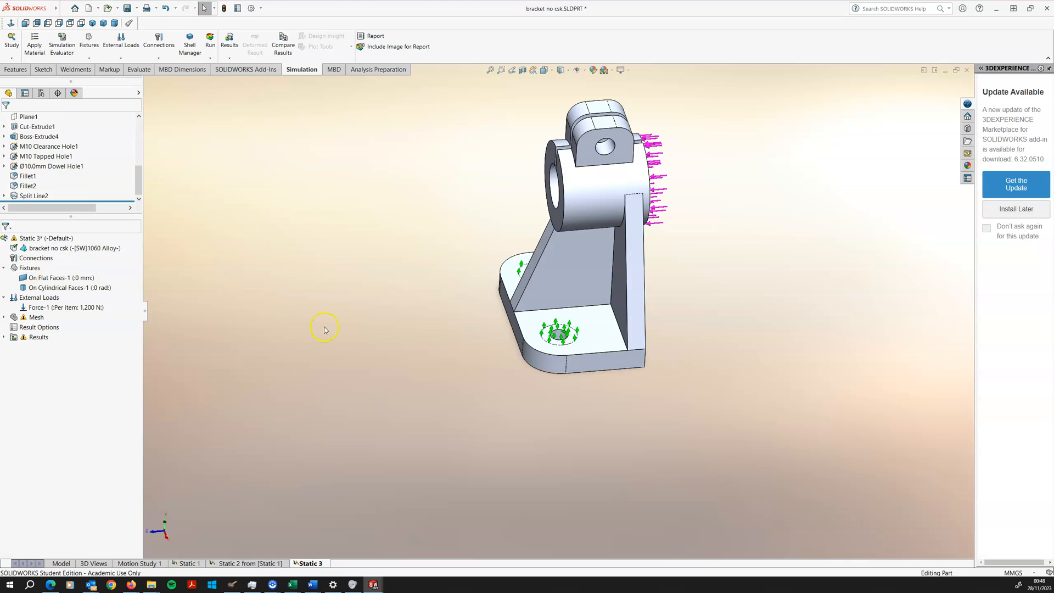
Examine the flange's underside and edges from low side views to see how the base is supported.
middle_click_drag(288, 322, 378, 315)
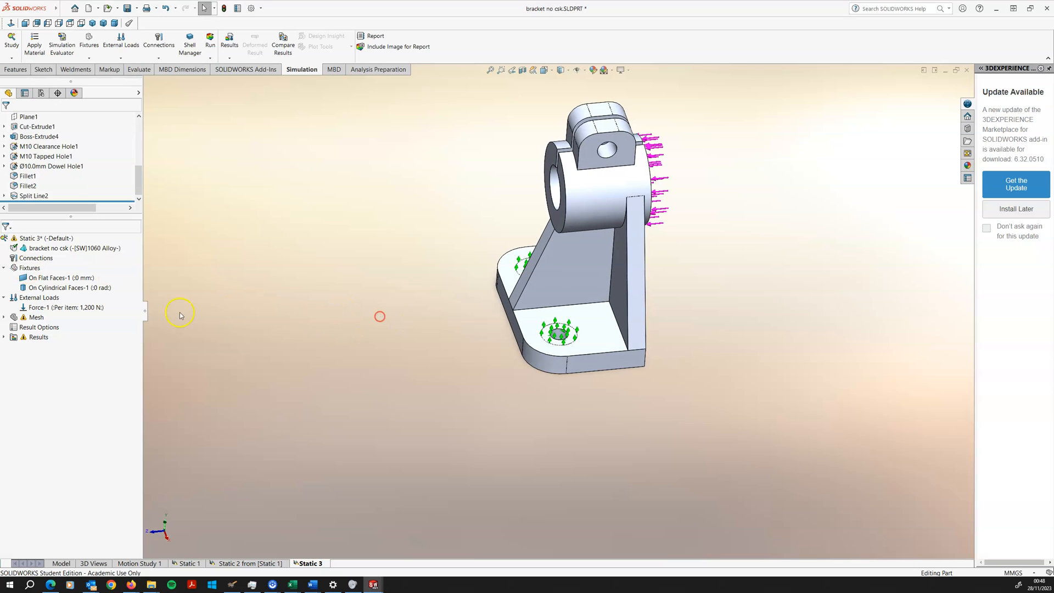
left_click(28, 277)
key("Escape")
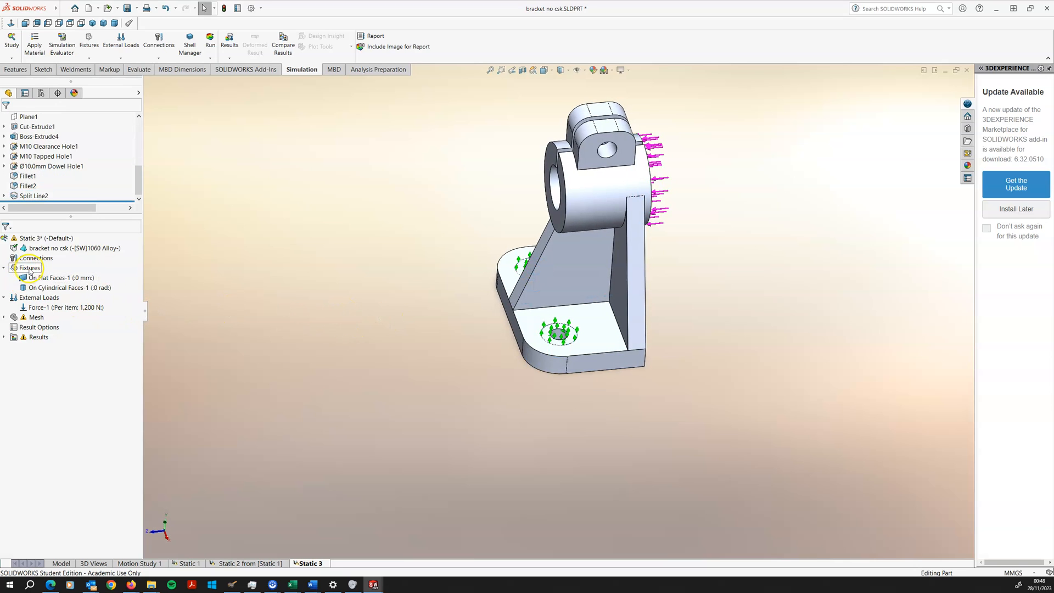
middle_click_drag(376, 330, 396, 275)
scroll(471, 353, "down", 2)
middle_click_drag(491, 352, 483, 290)
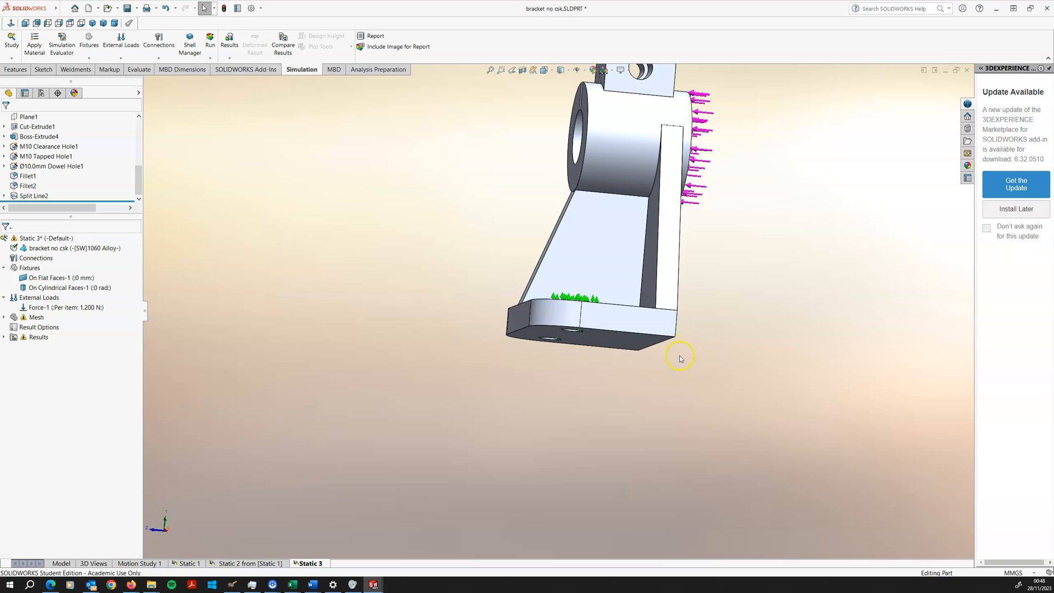
left_click(515, 336)
middle_click_drag(479, 337, 471, 364)
left_click(482, 346)
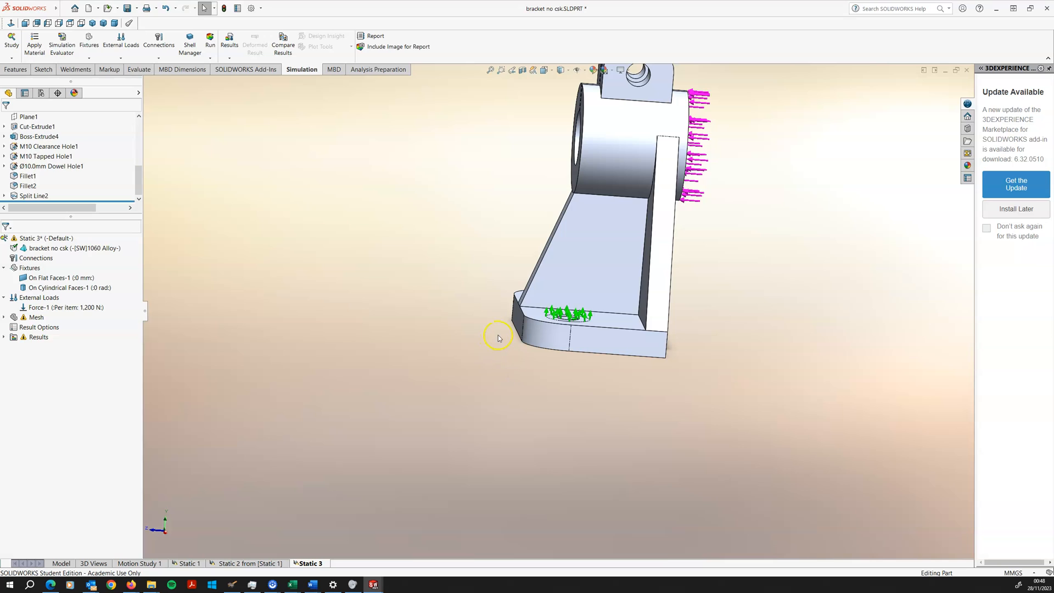
middle_click_drag(479, 357, 484, 375)
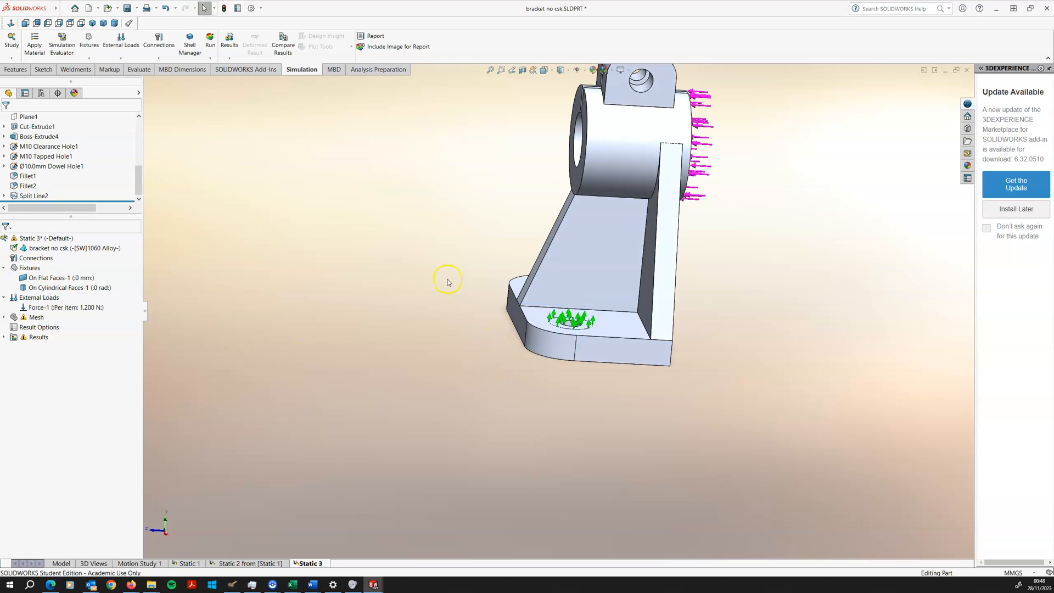
View the bolted bracket on its base plate in the bracketAssem2 assembly and return to the bracket part.
left_click(944, 71)
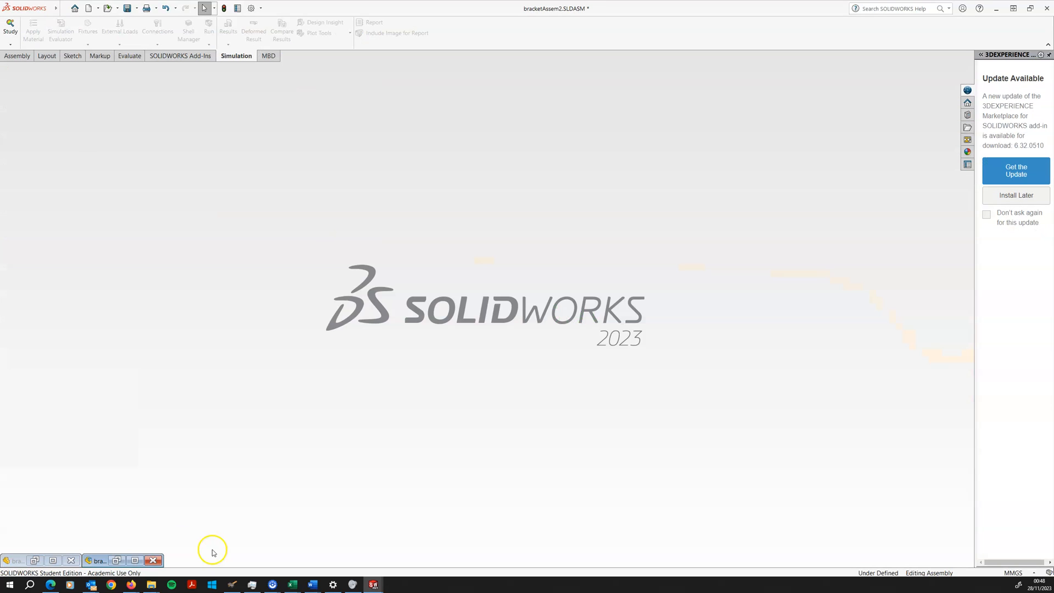
left_click(116, 562)
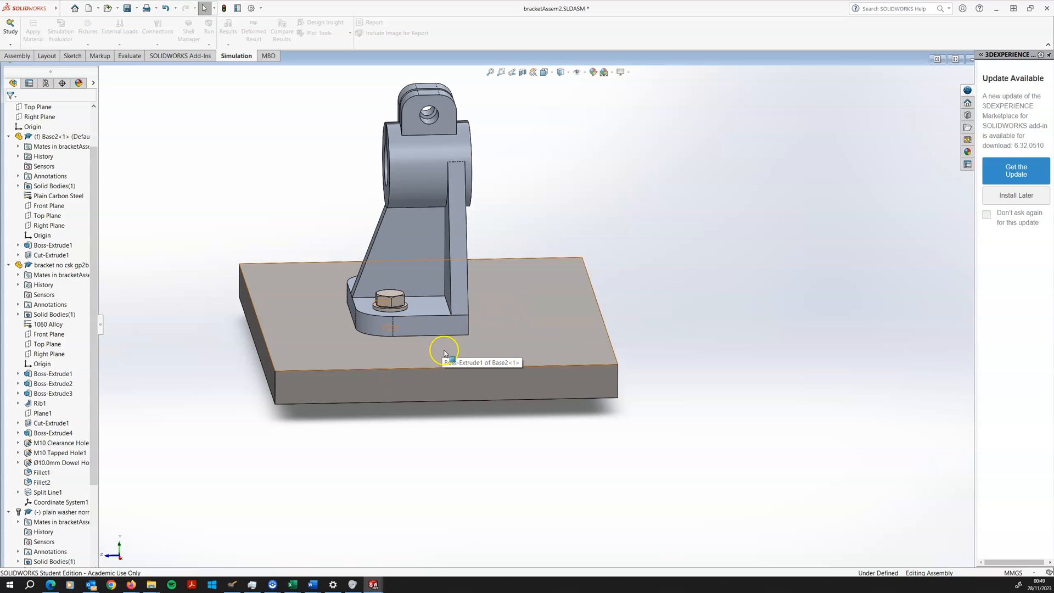
left_click(966, 60)
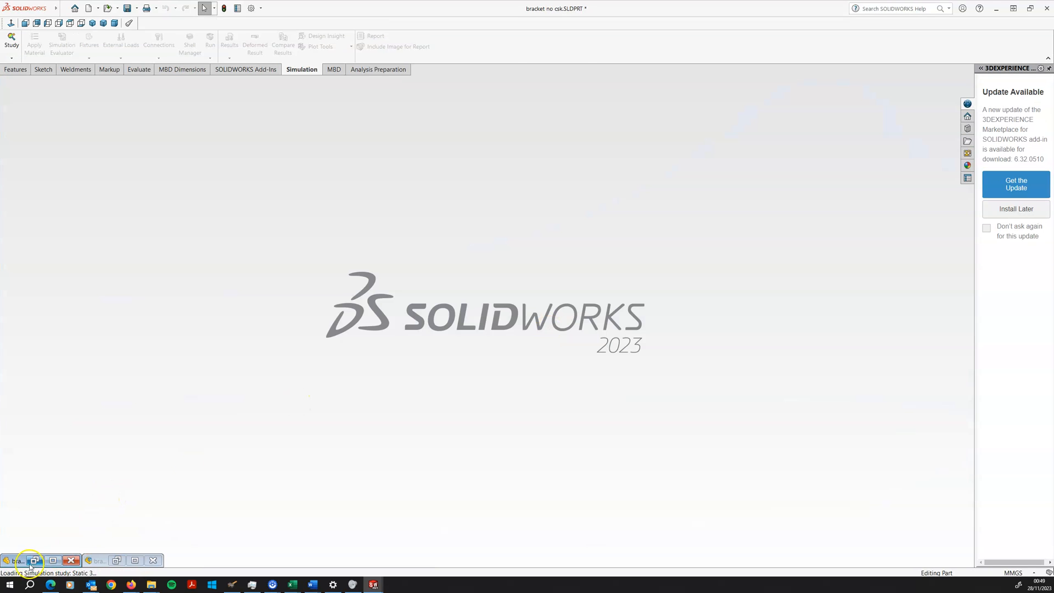
left_click(33, 561)
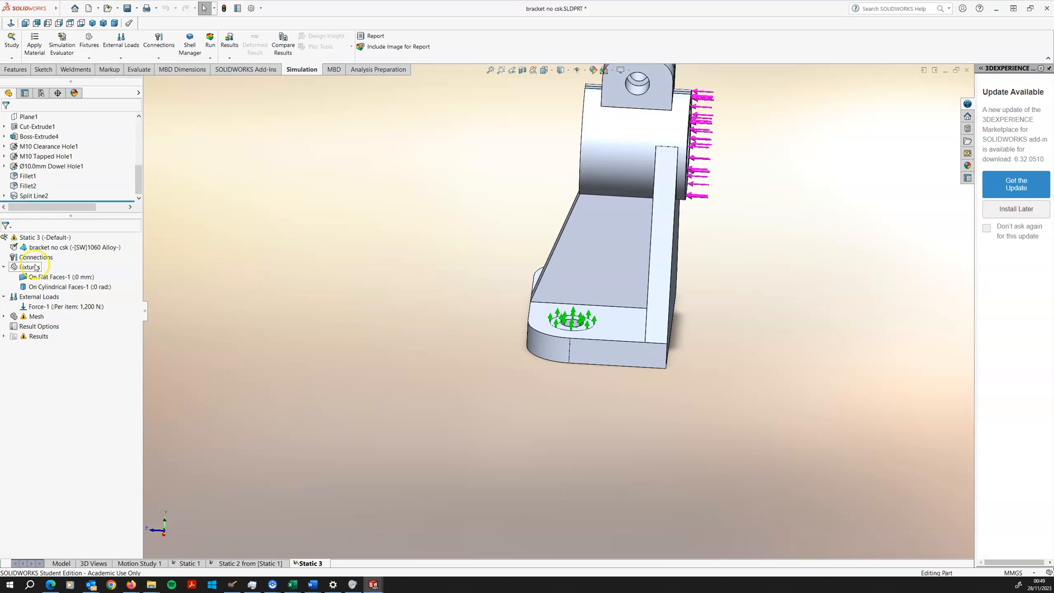
Start a local interaction of type Virtual Wall in Static 3 and select the flange's underside as its contact face.
right_click(19, 258)
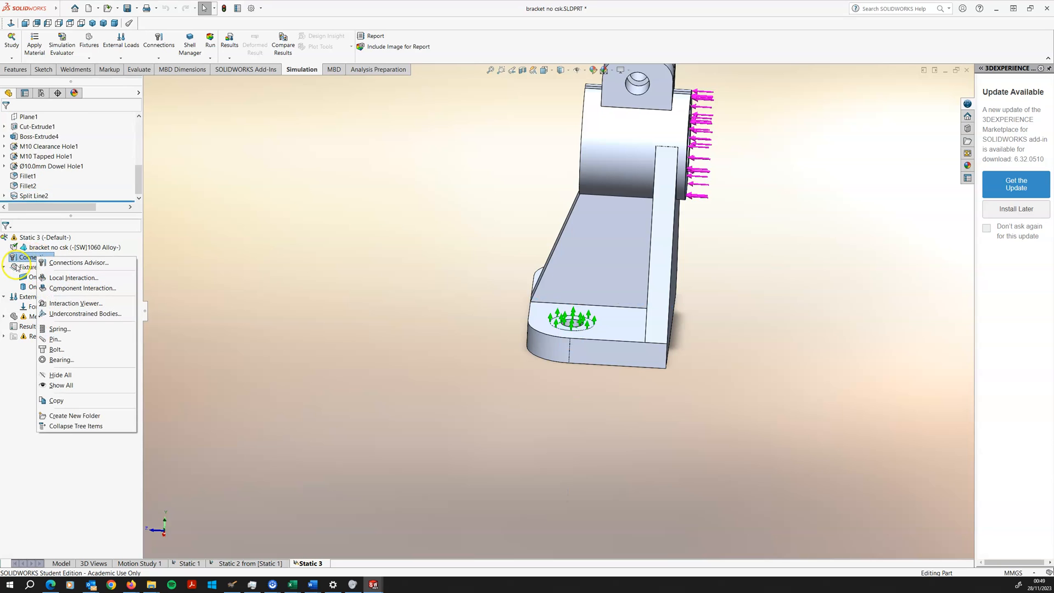
left_click(71, 277)
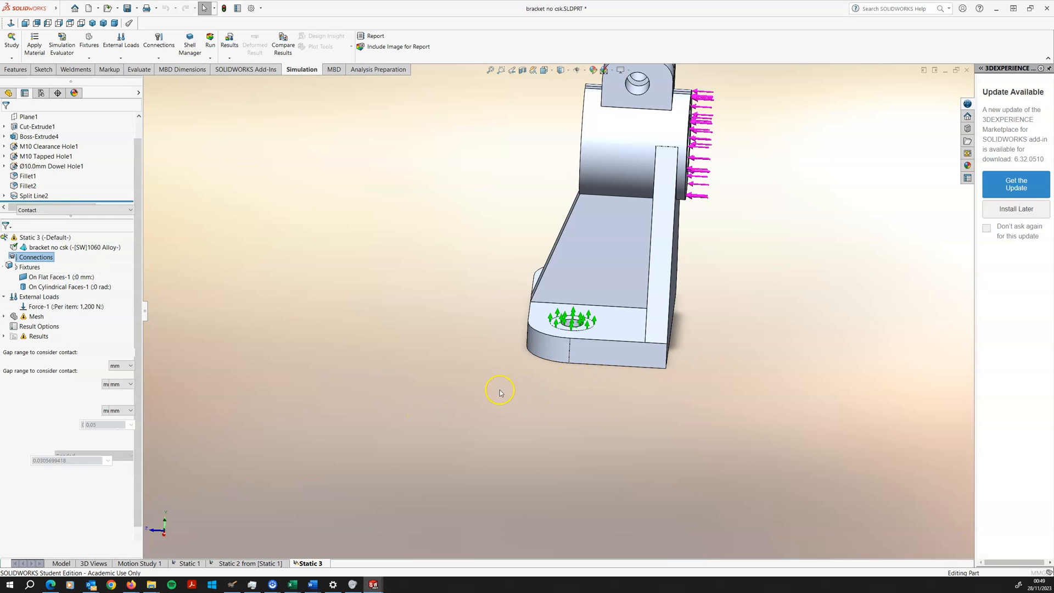
middle_click_drag(472, 372, 483, 312)
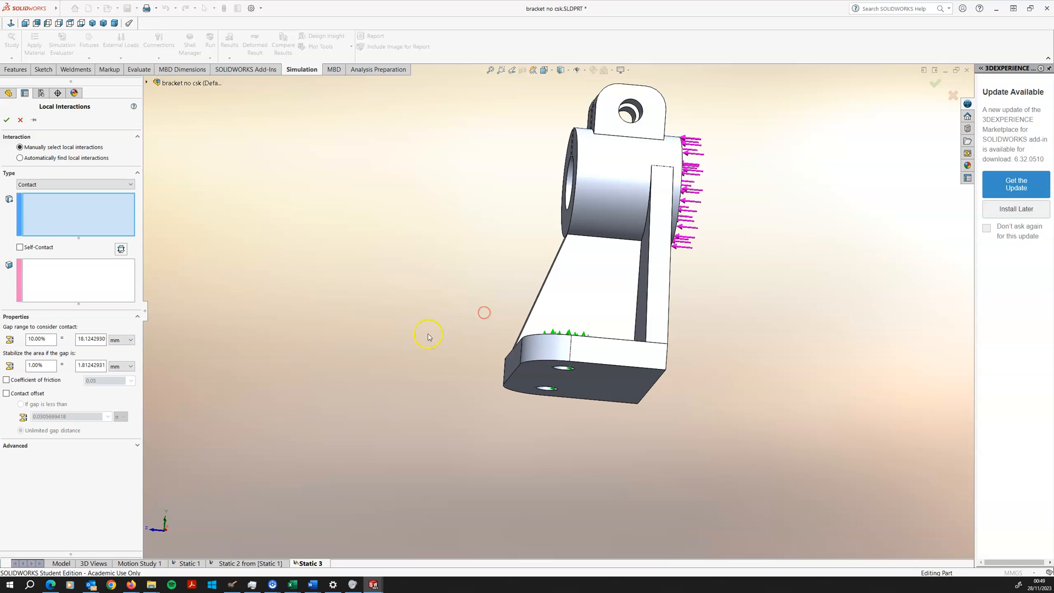
middle_click_drag(428, 337, 421, 349)
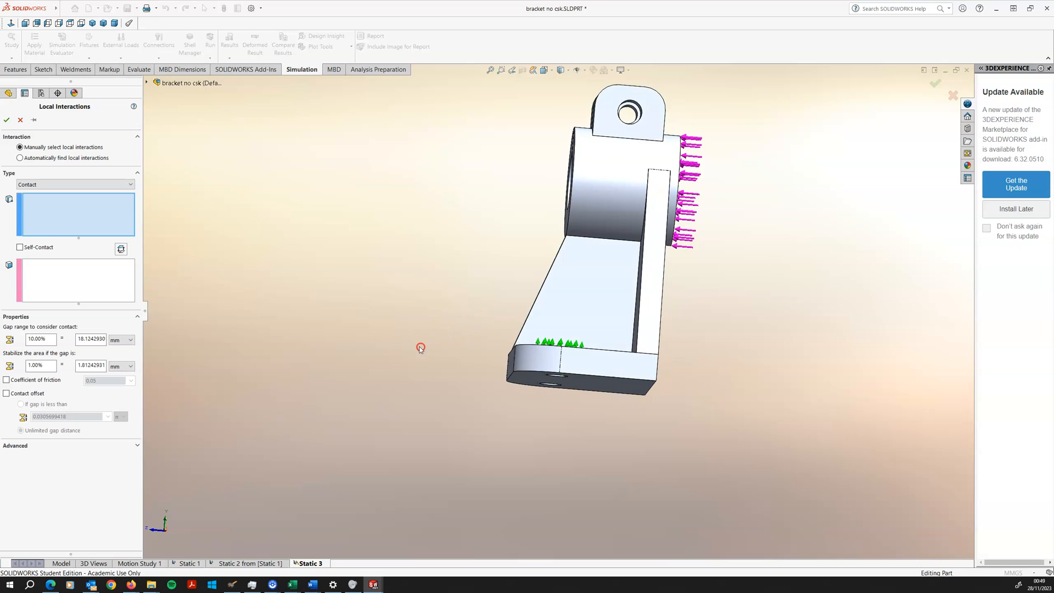
left_click(26, 185)
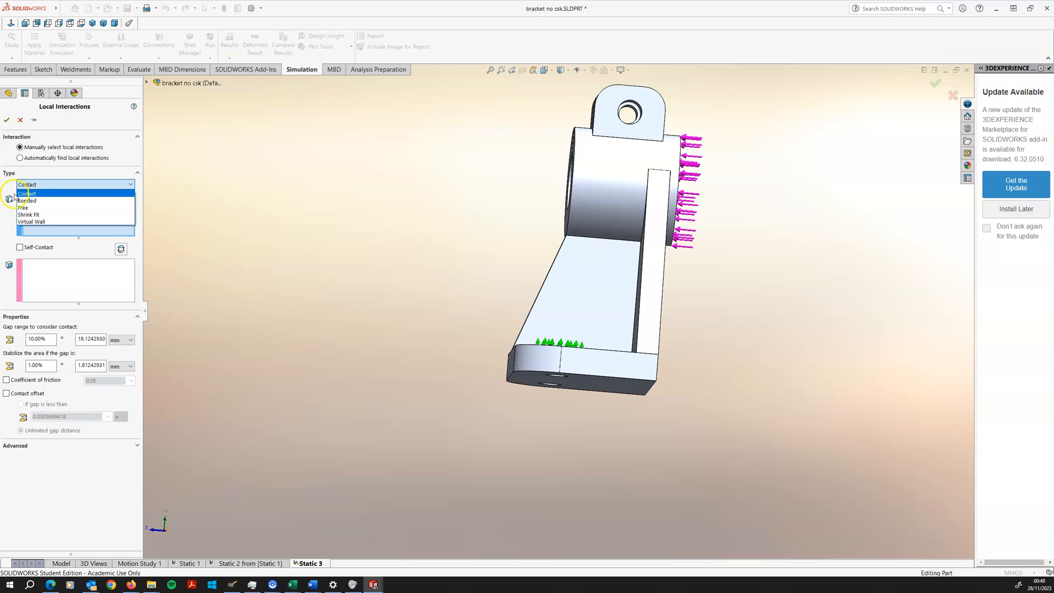
left_click(29, 222)
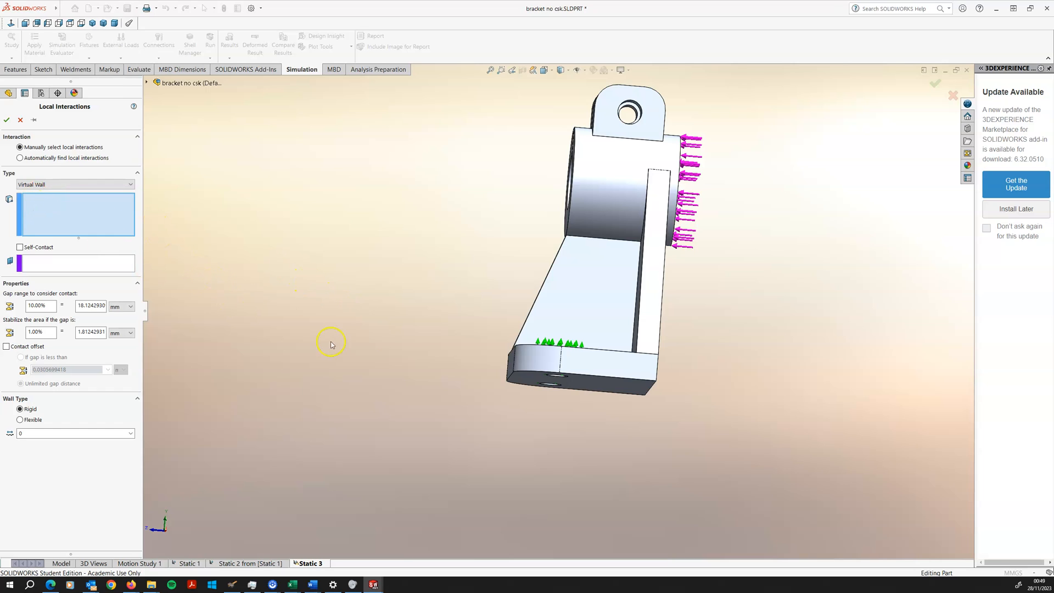
left_click(590, 388)
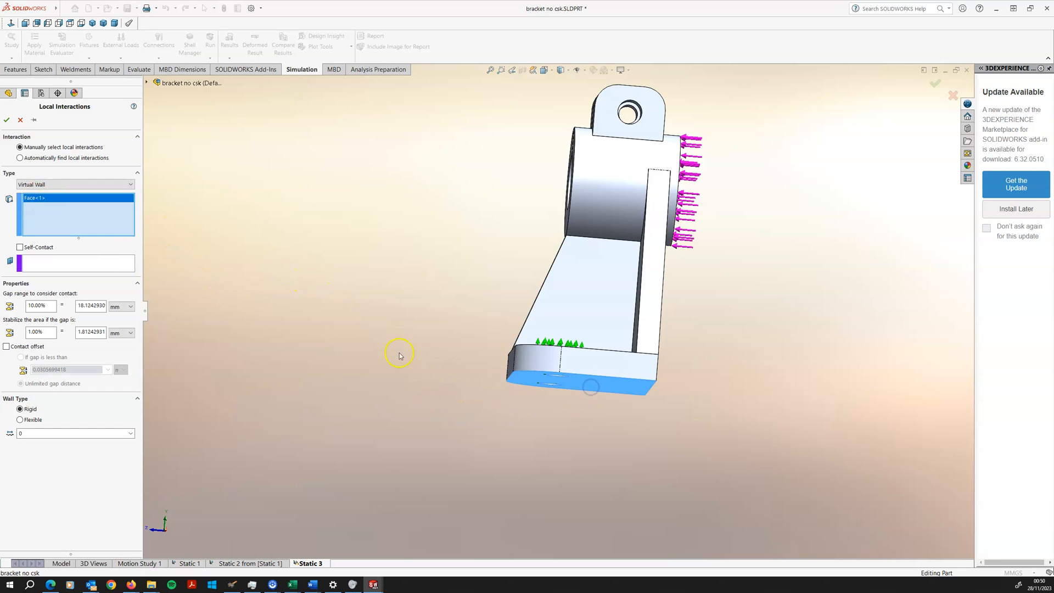
Assign the Top Plane as the rigid virtual wall's target plane, apply the interaction, and check its entry among the fixtures.
left_click(51, 265)
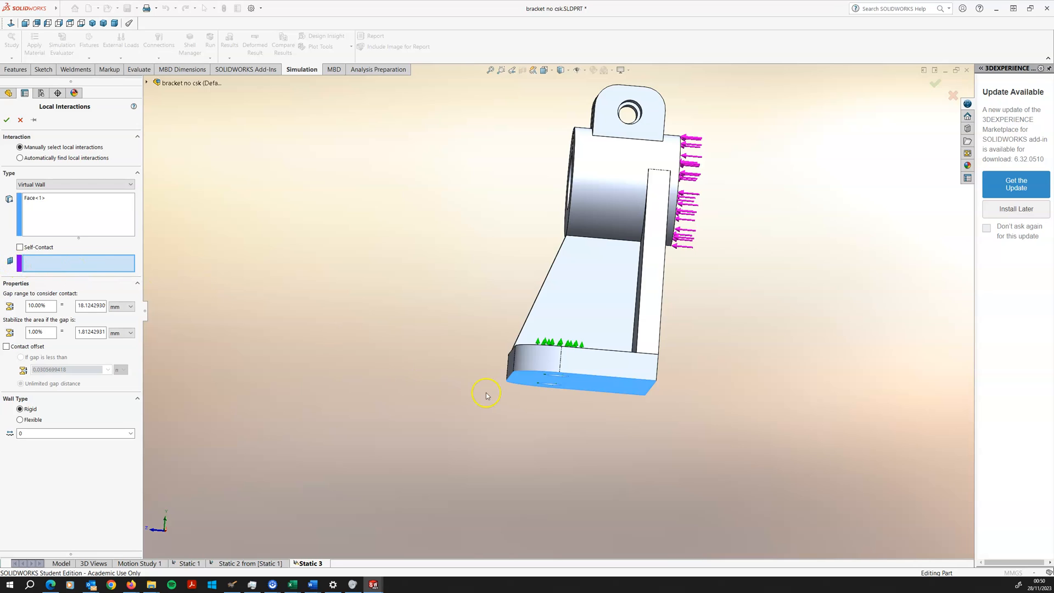
middle_click_drag(536, 384, 490, 379)
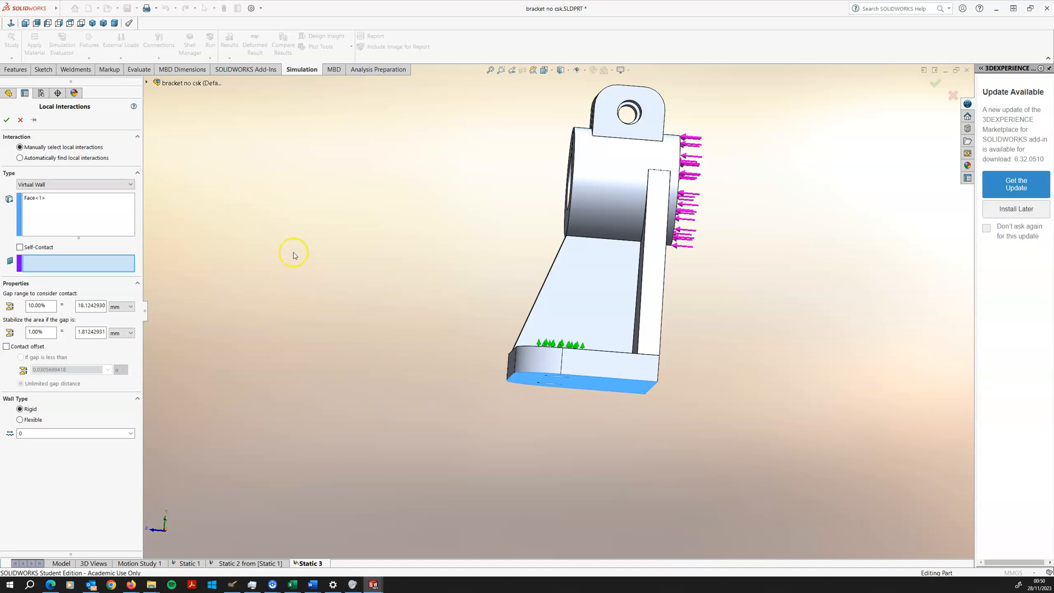
left_click(146, 83)
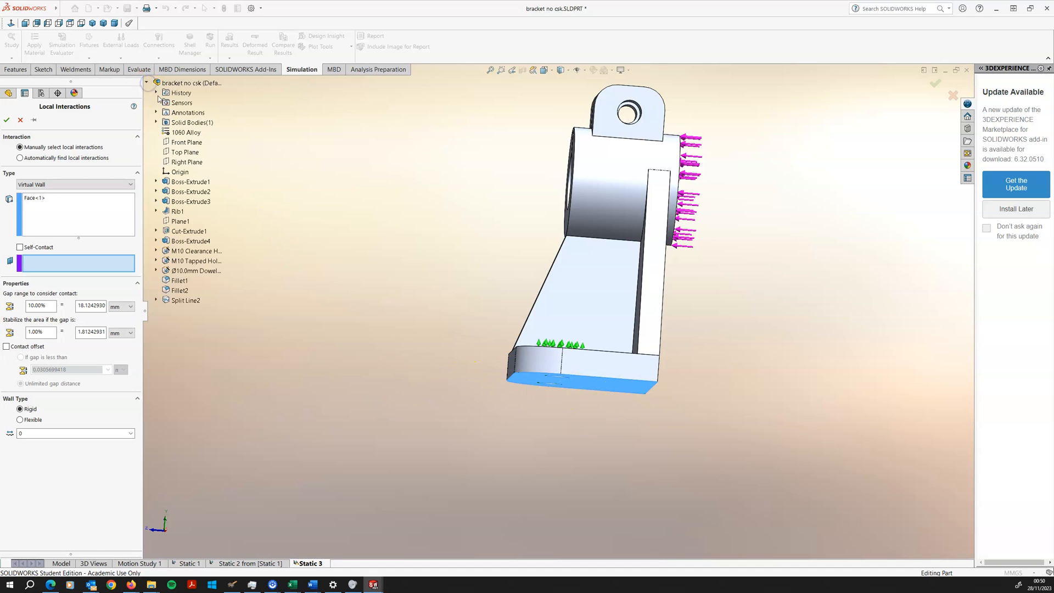
left_click(186, 153)
middle_click_drag(357, 254, 359, 317)
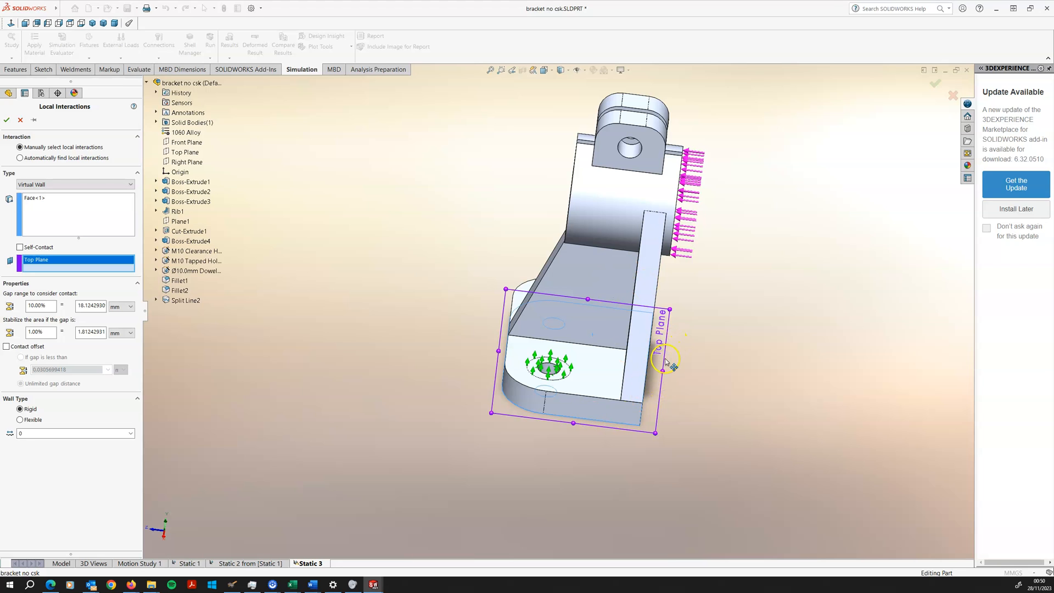
middle_click_drag(659, 373, 684, 317)
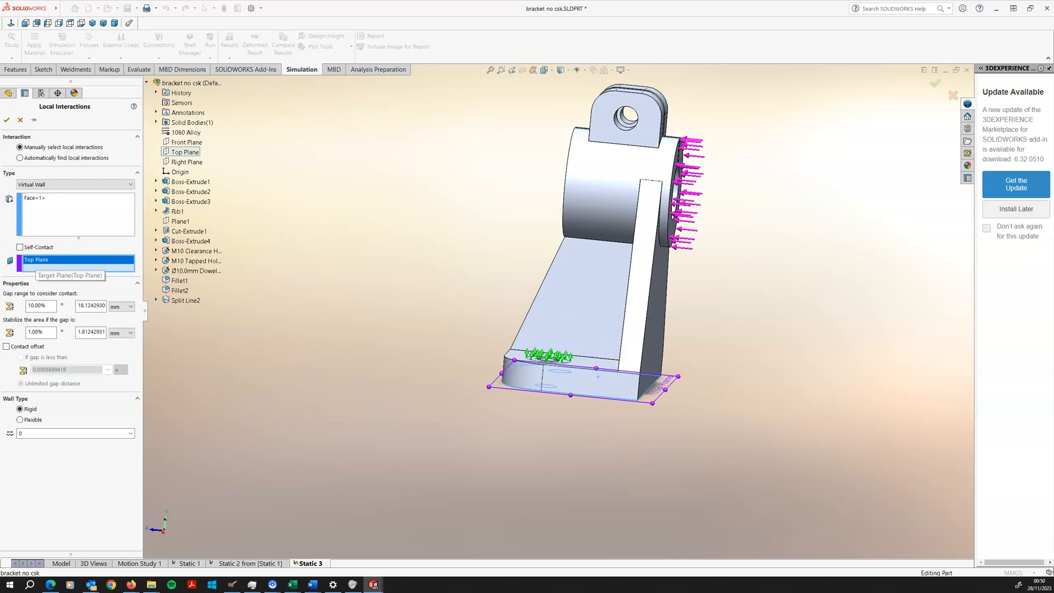
left_click(6, 124)
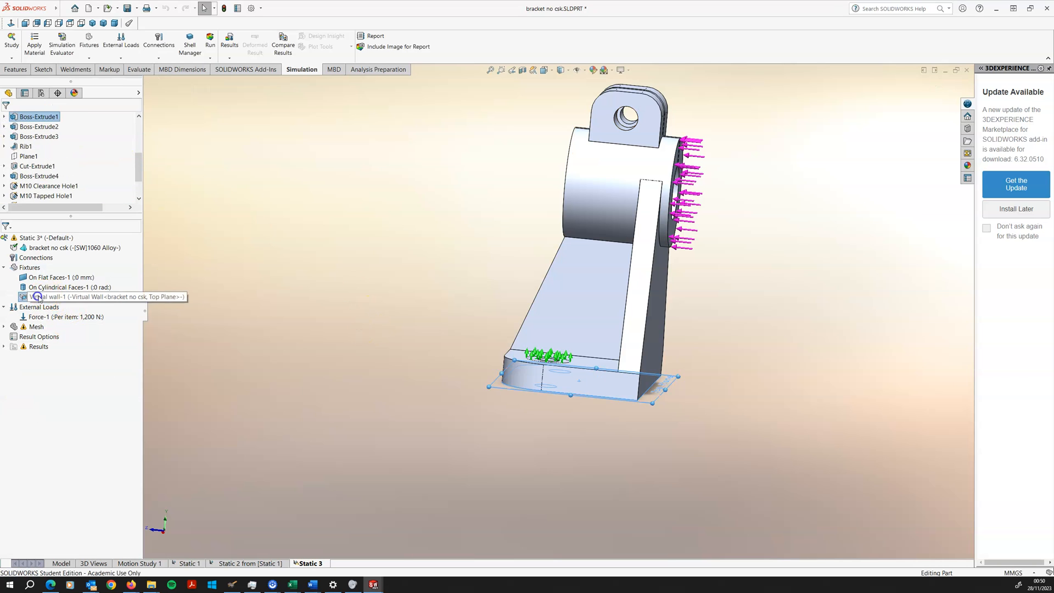
left_click(49, 297)
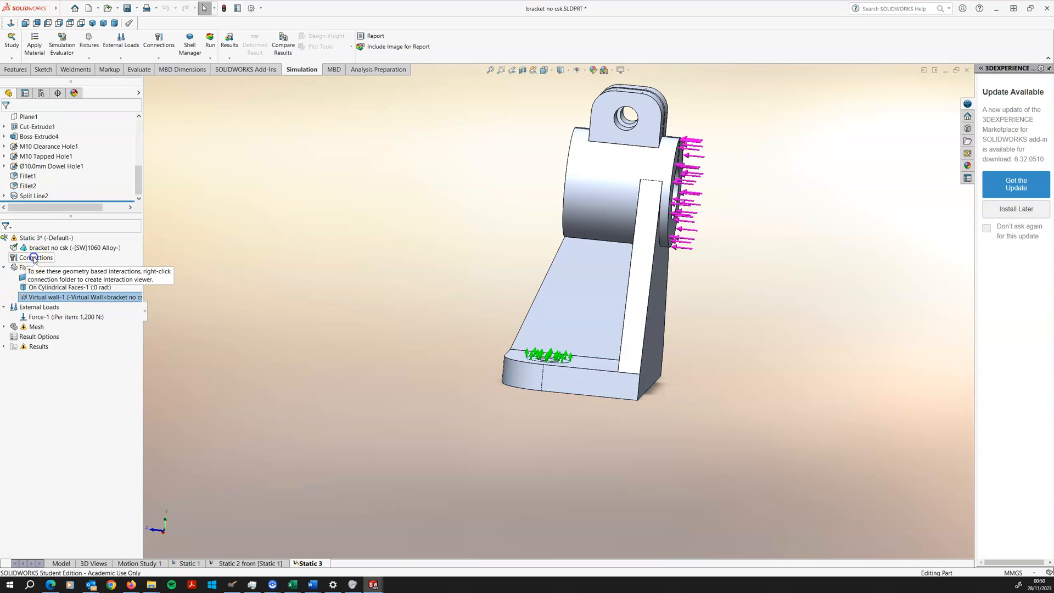
left_click(28, 258)
left_click(321, 317)
Mesh the bracket in Static 3 with the default mesh density.
middle_click_drag(387, 321, 445, 410)
middle_click_drag(437, 338, 419, 345)
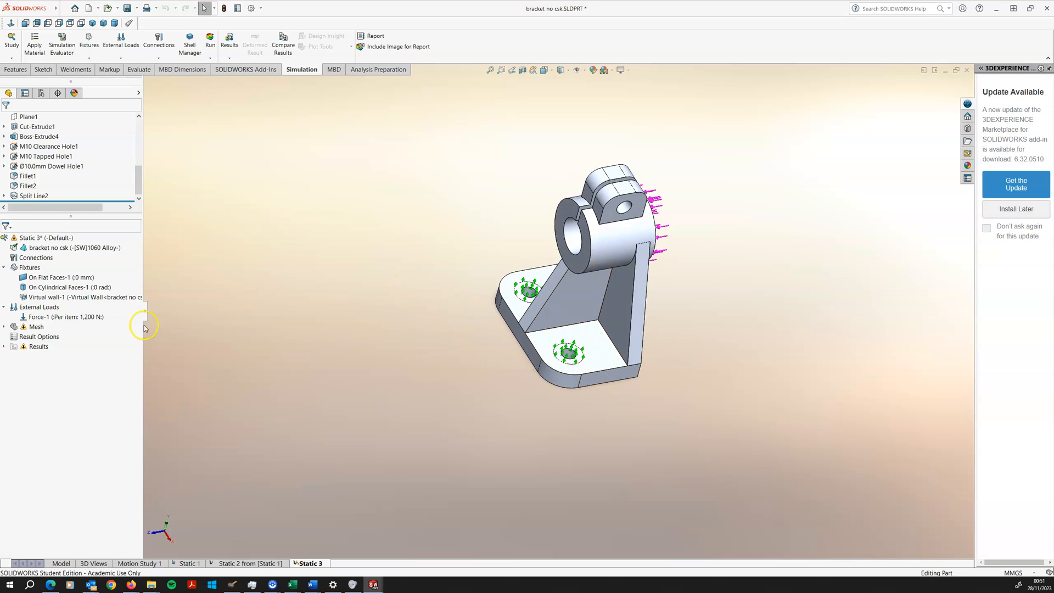
right_click(37, 327)
left_click(57, 369)
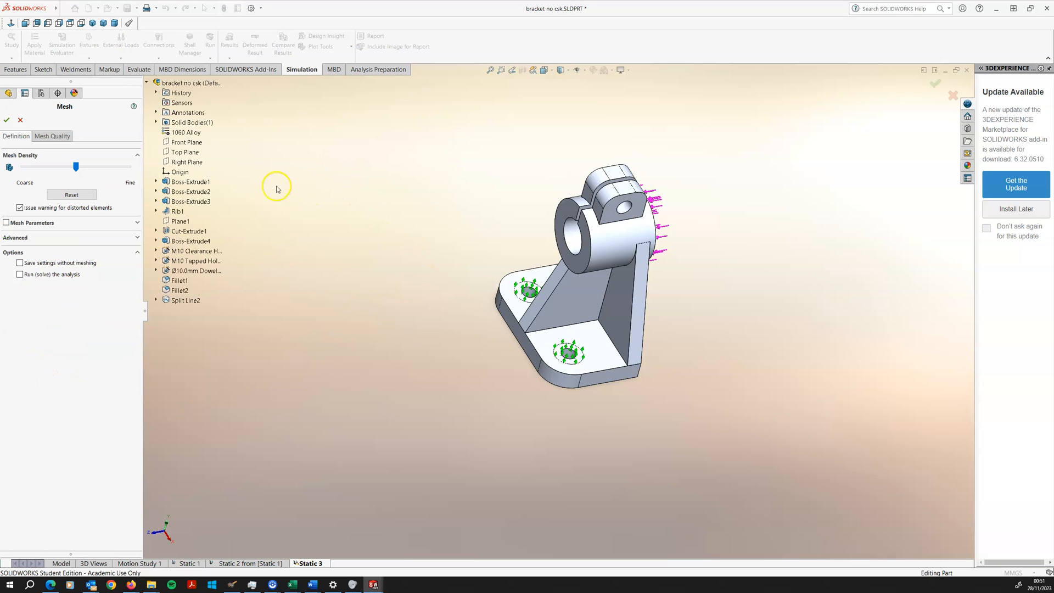
left_click(18, 120)
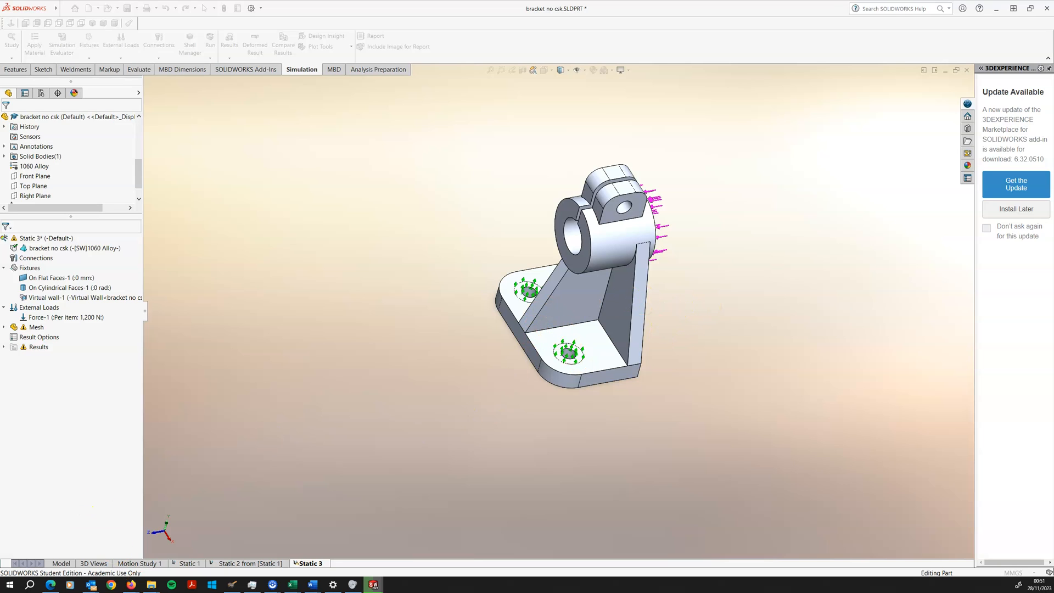
left_click_drag(441, 371, 296, 310)
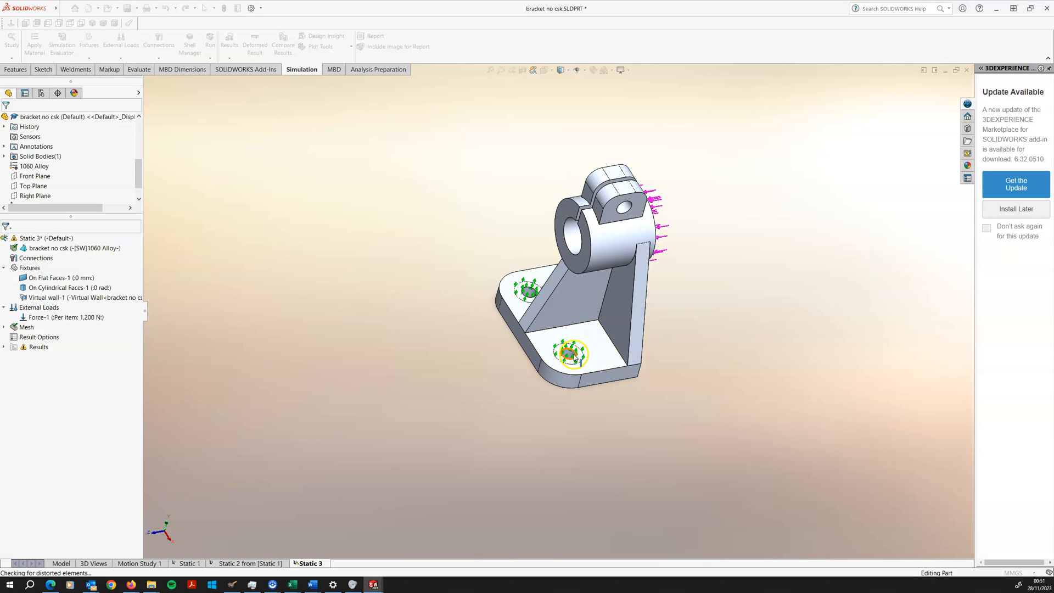
Examine the mesh around the flange holes and close up where the rib meets the underside of the cylindrical boss.
scroll(575, 352, "down", 5)
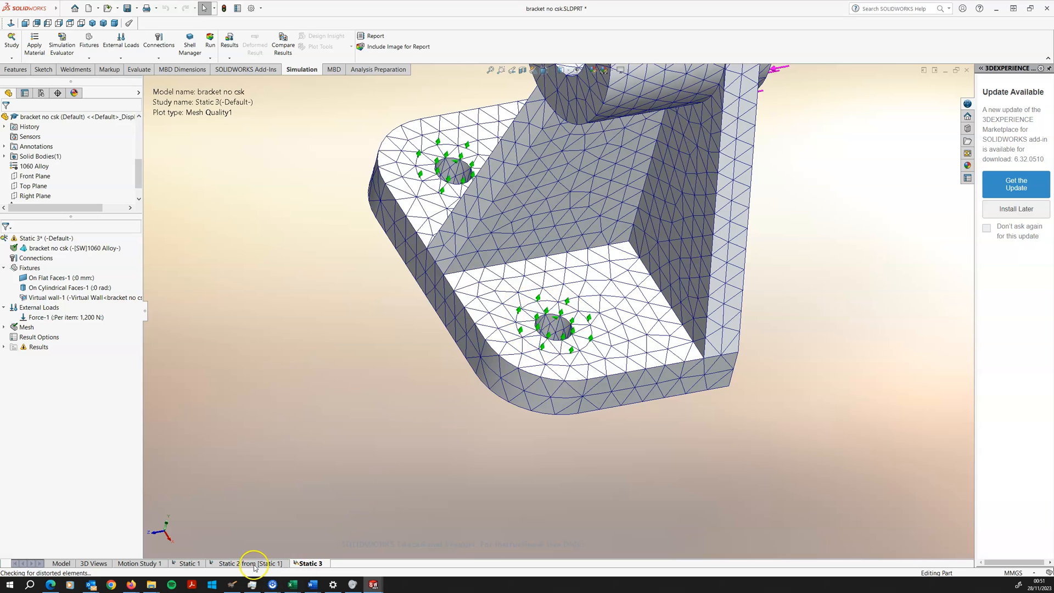
scroll(412, 406, "up", 3)
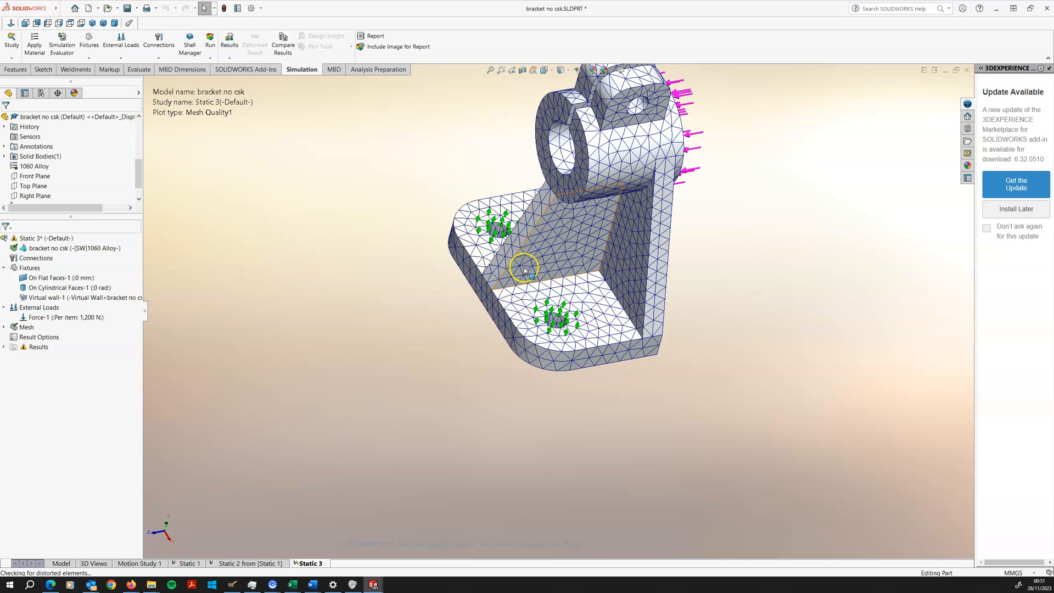
middle_click_drag(682, 318, 776, 247)
scroll(661, 194, "down", 3)
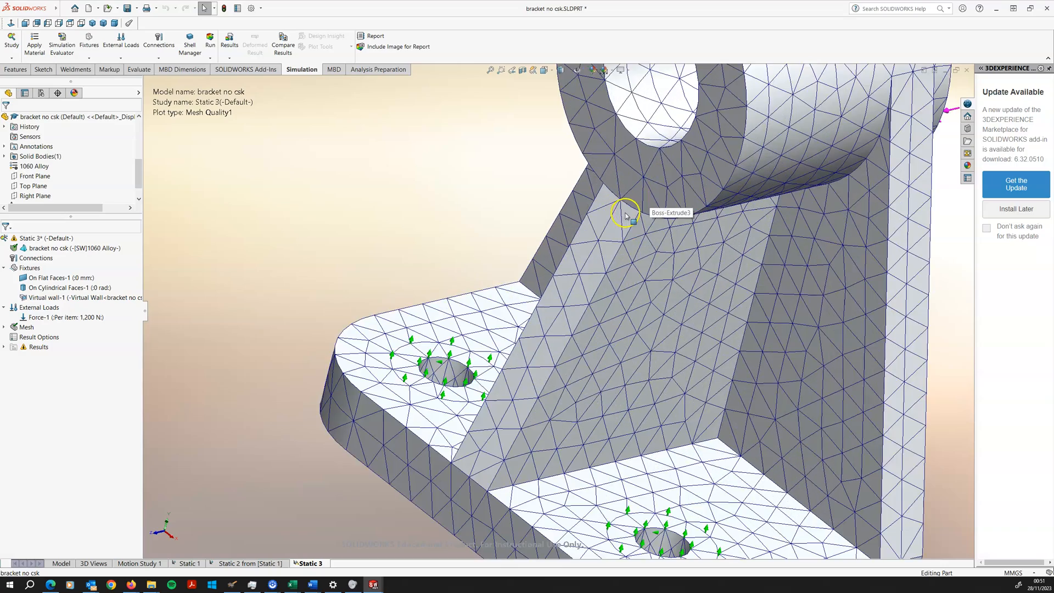
scroll(623, 165, "down", 3)
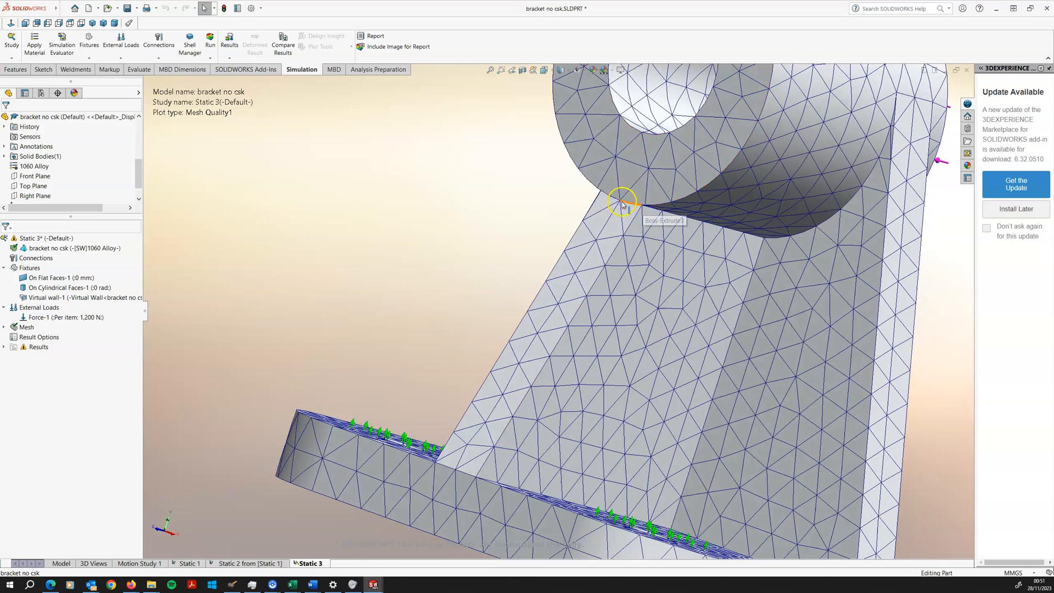
scroll(640, 206, "down", 3)
middle_click_drag(674, 210, 675, 143)
scroll(616, 240, "down", 5)
scroll(599, 264, "down", 2)
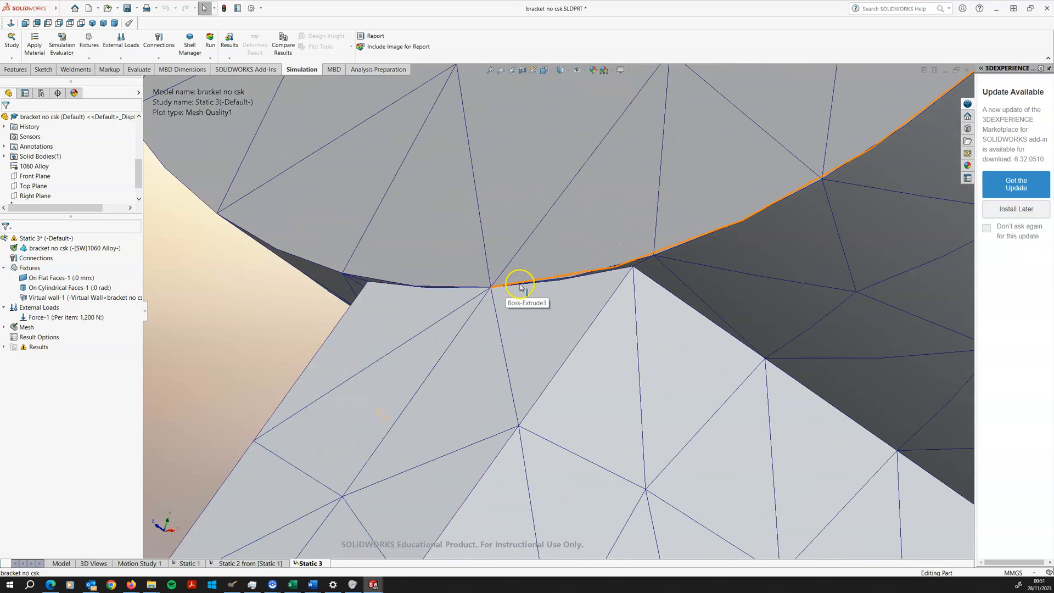
scroll(516, 294, "up", 10)
scroll(478, 361, "up", 5)
middle_click_drag(470, 369, 407, 499)
Expand the Static 3 mesh entry to show its quality plot and open the mesh commands.
left_click(27, 327)
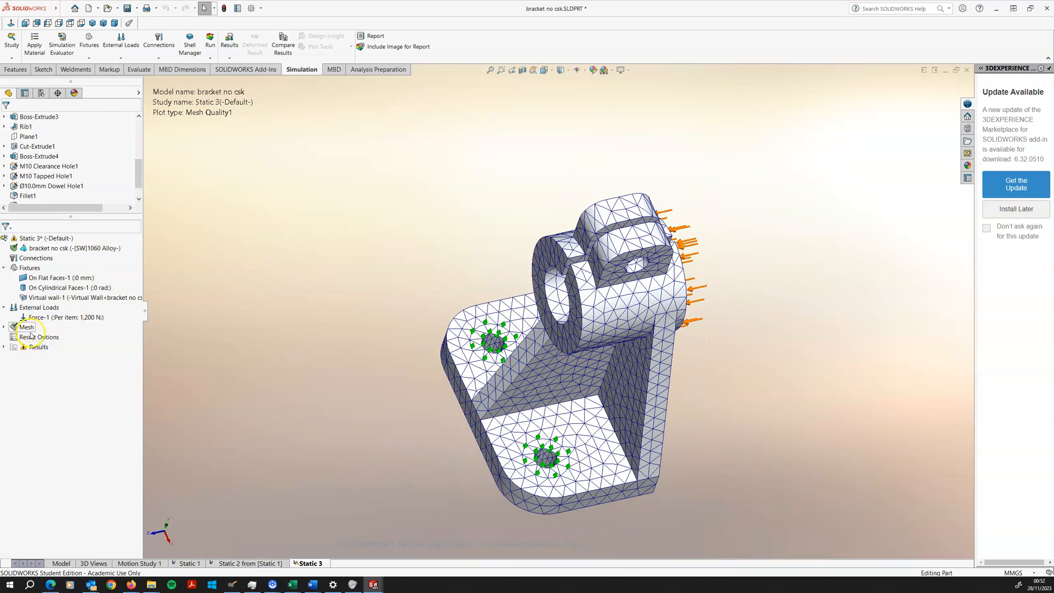
left_click(3, 327)
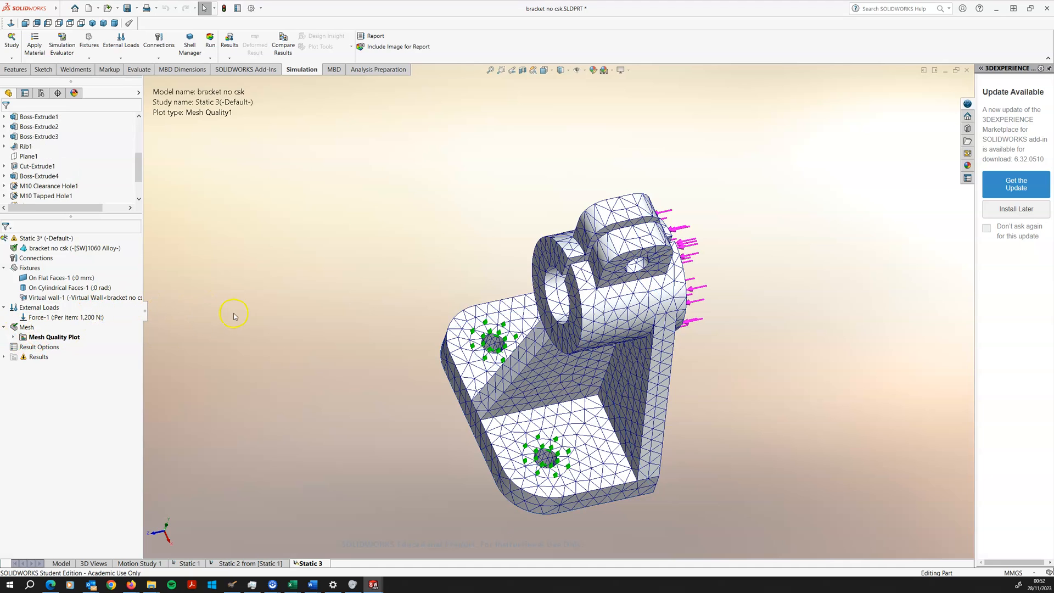
right_click(25, 328)
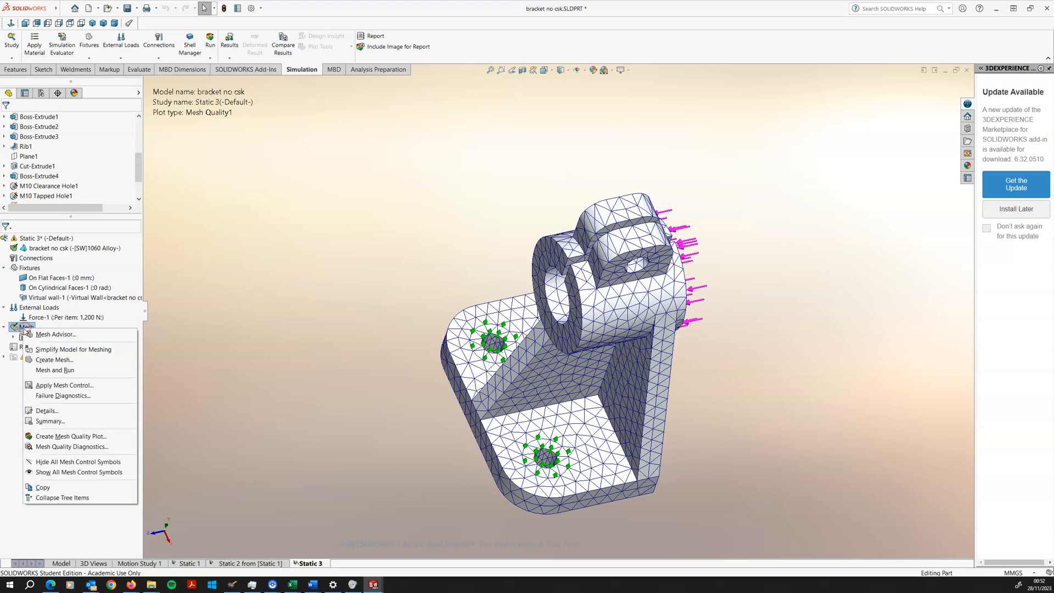
Apply a mesh control with a 1.0 mm element size to the bore and surrounding ring faces of both base plate mounting holes.
left_click(53, 386)
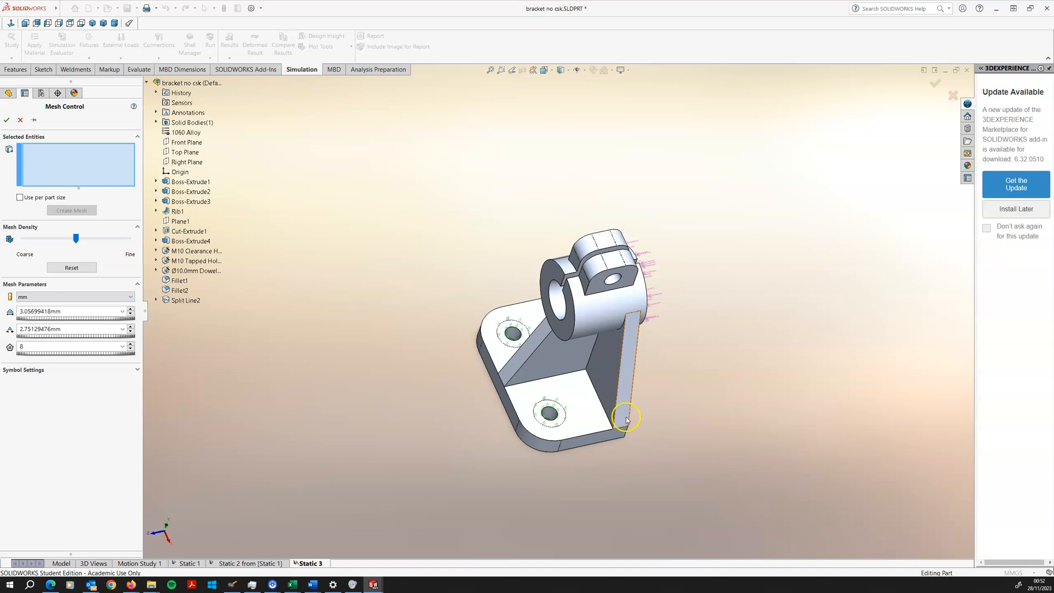
scroll(530, 403, "down", 4)
left_click(528, 394)
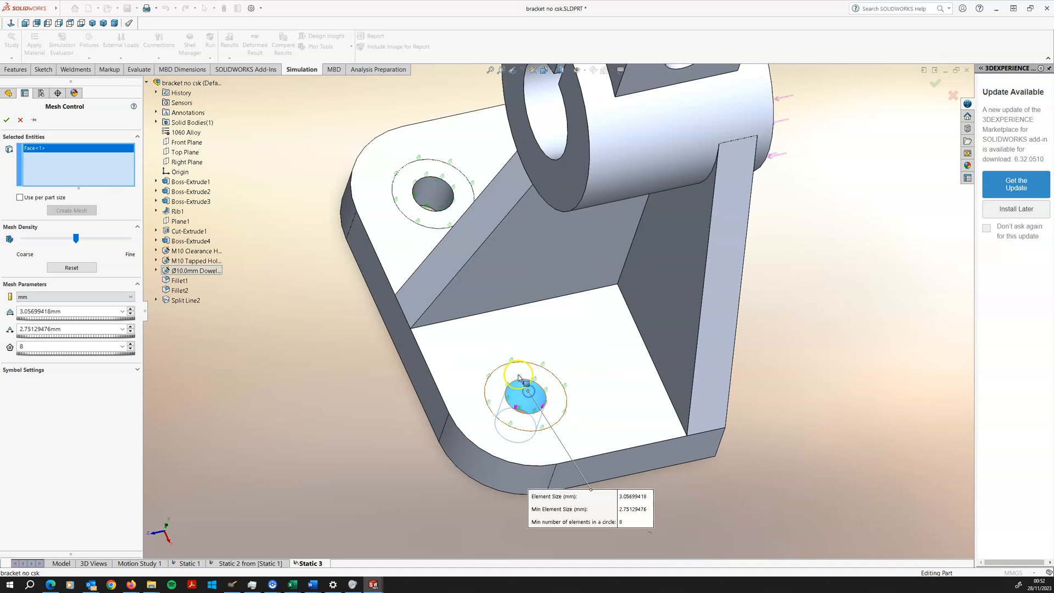
left_click(549, 410)
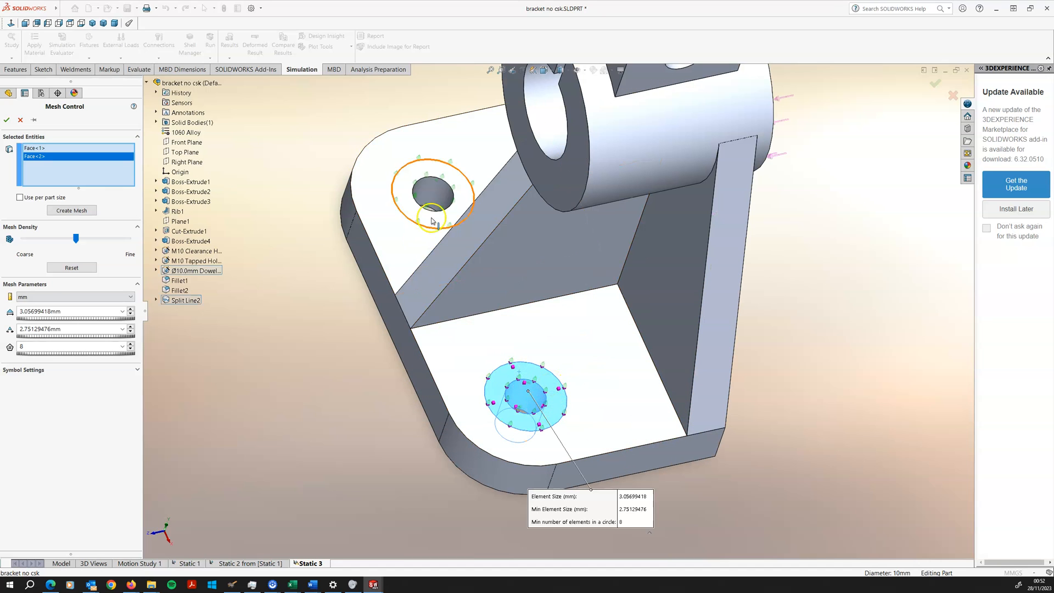
left_click(433, 193)
left_click(407, 179)
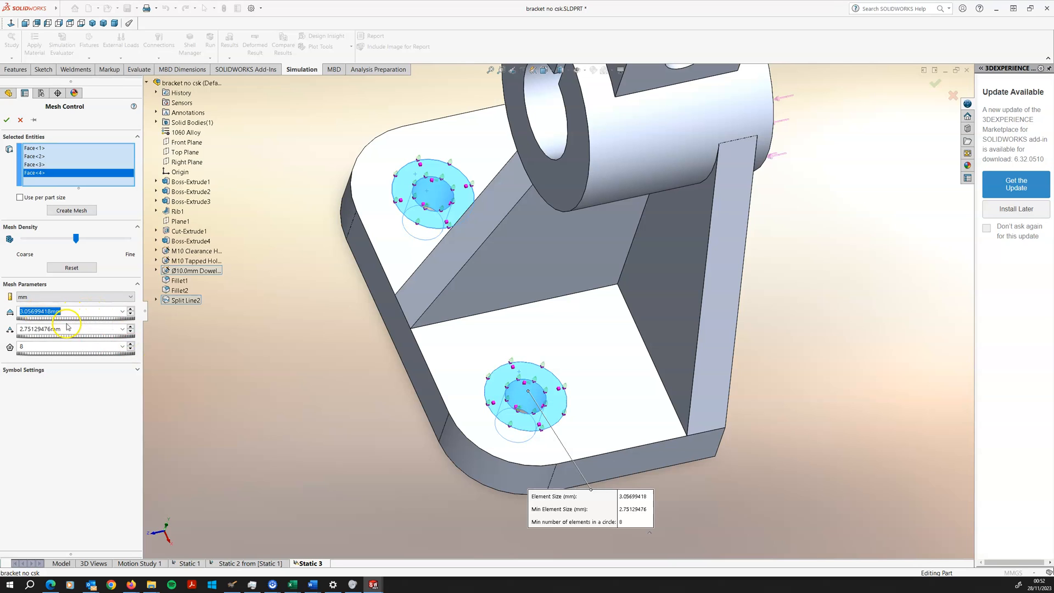
type("10")
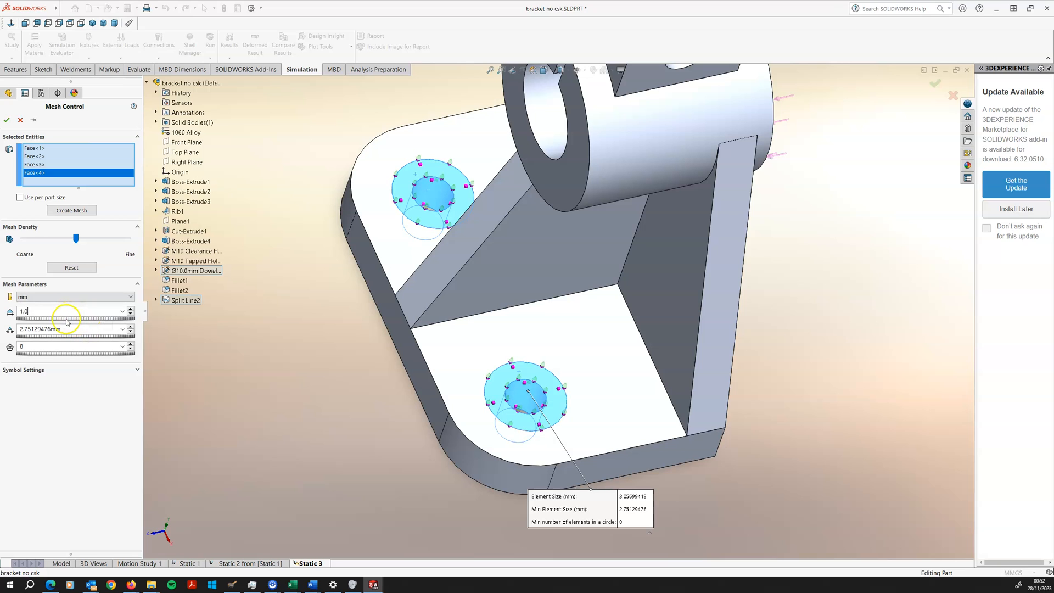
left_click(7, 124)
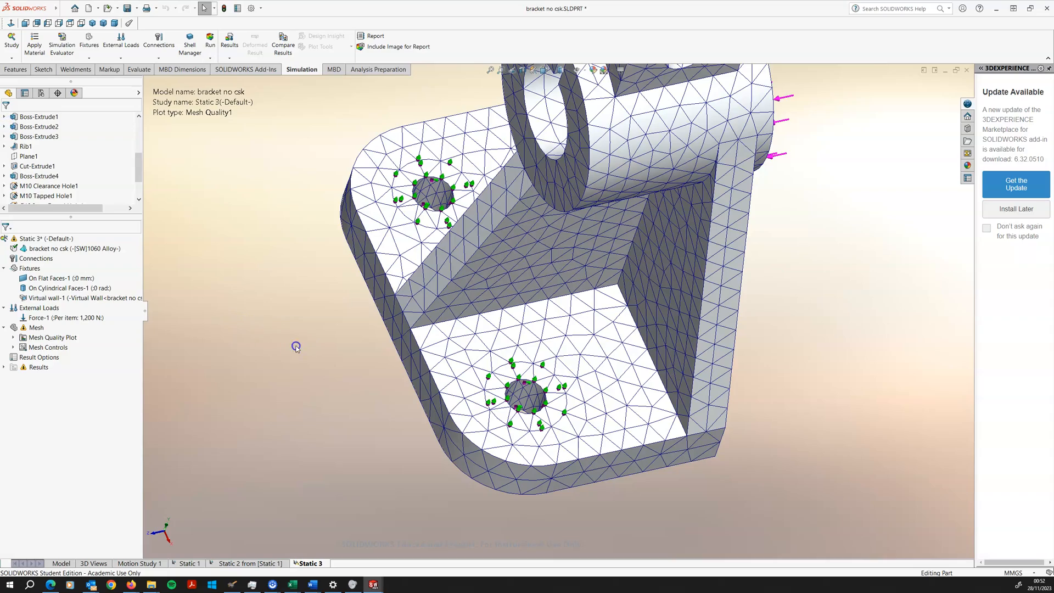
Apply a second mesh control with a 1.00 mm element size to the sloping narrow face of the rib.
middle_click_drag(292, 367, 341, 343)
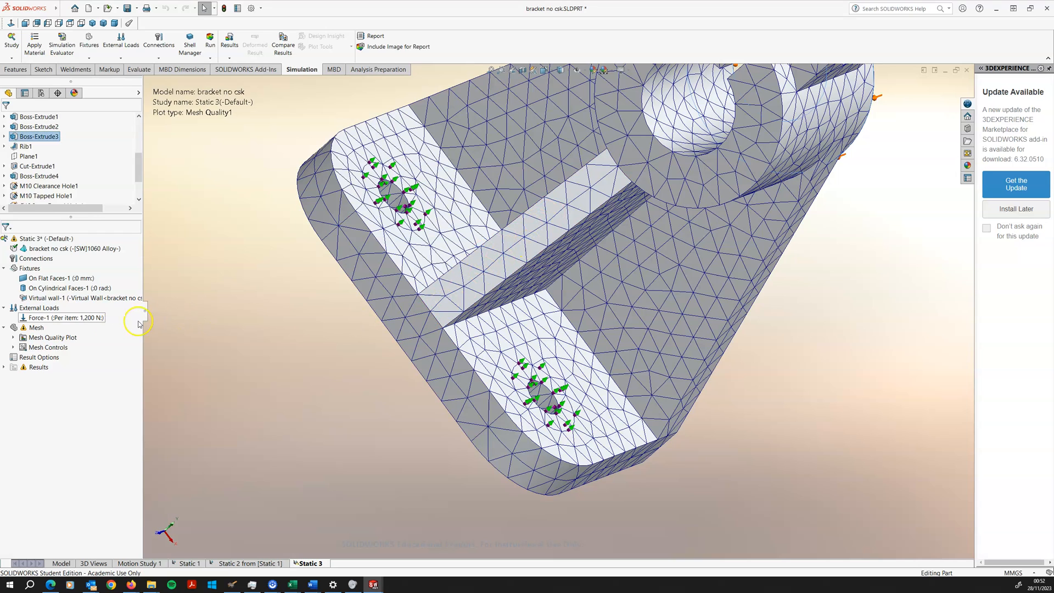
right_click(31, 328)
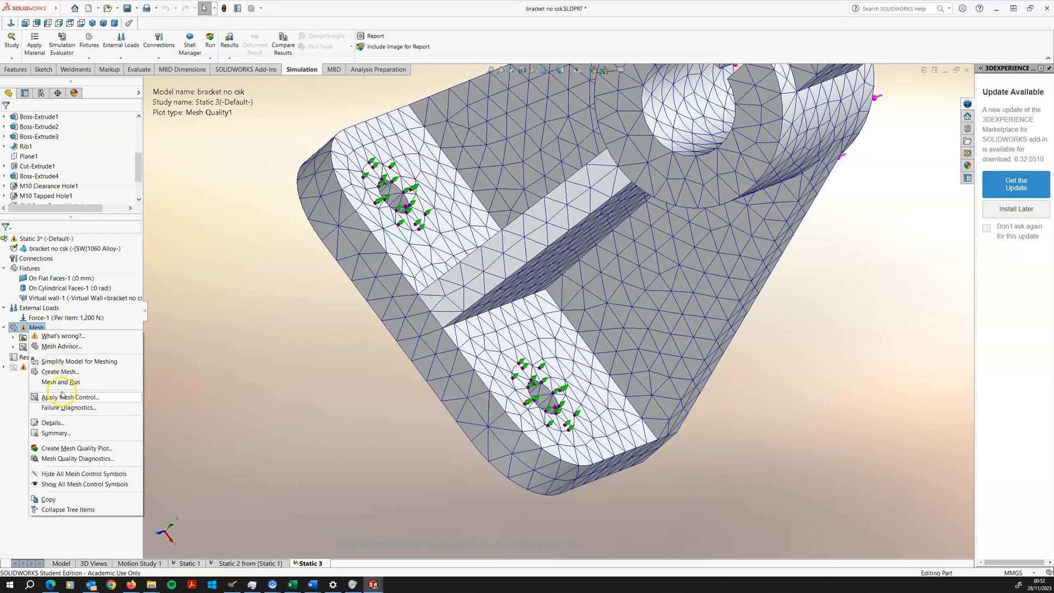
left_click(69, 397)
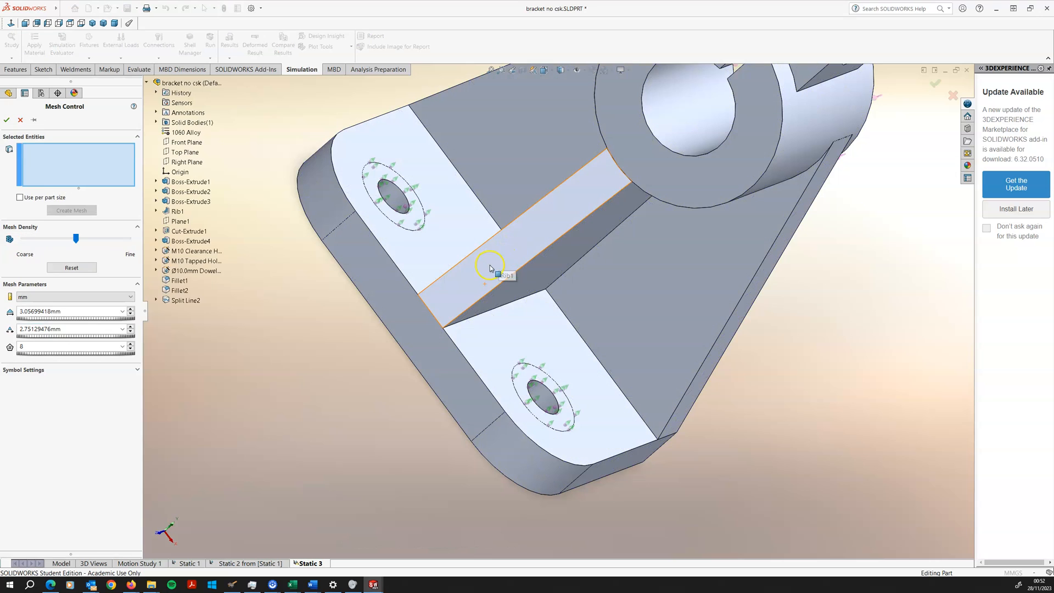
left_click(473, 271)
middle_click_drag(316, 355, 291, 294)
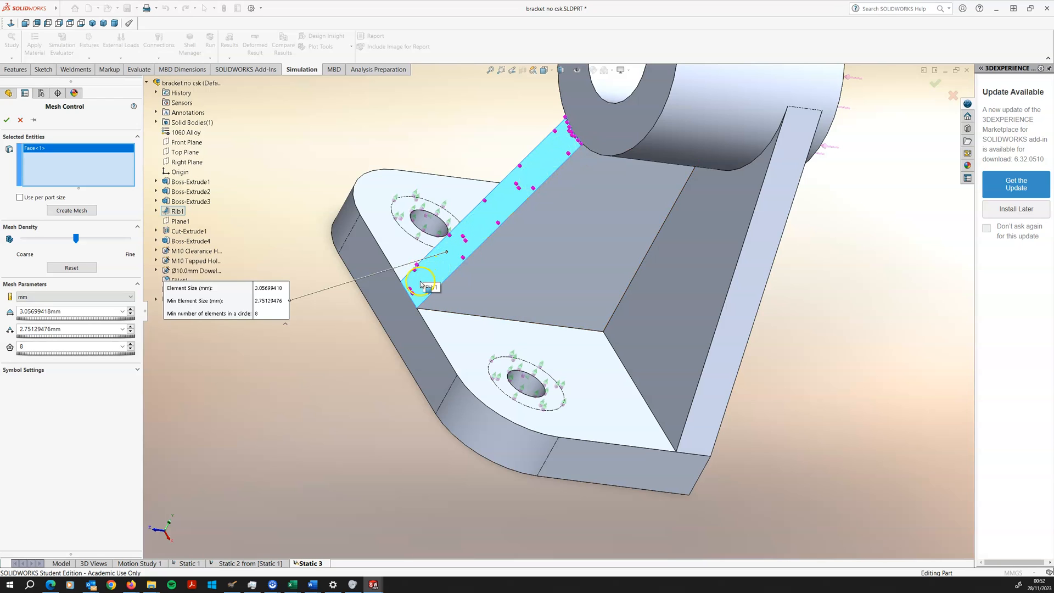
scroll(421, 285, "down", 3)
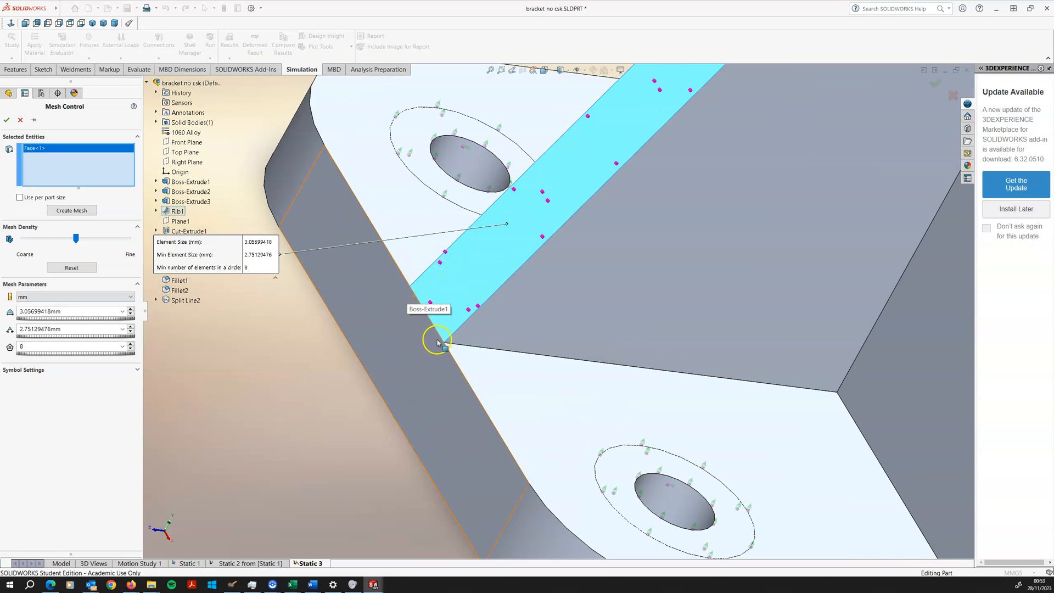
scroll(426, 301, "up", 2)
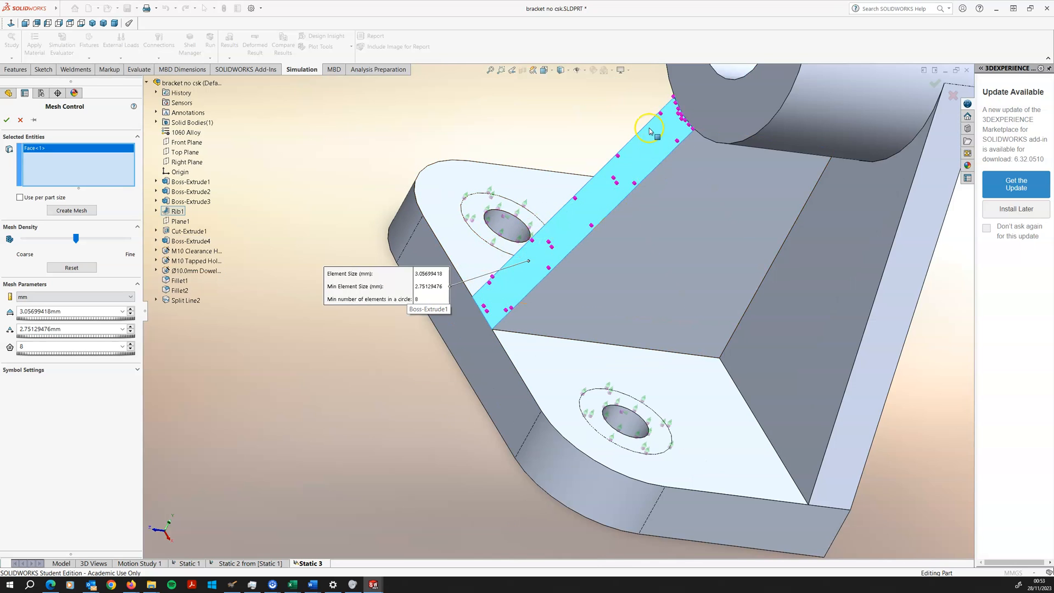
scroll(669, 132, "down", 2)
scroll(670, 132, "down", 5)
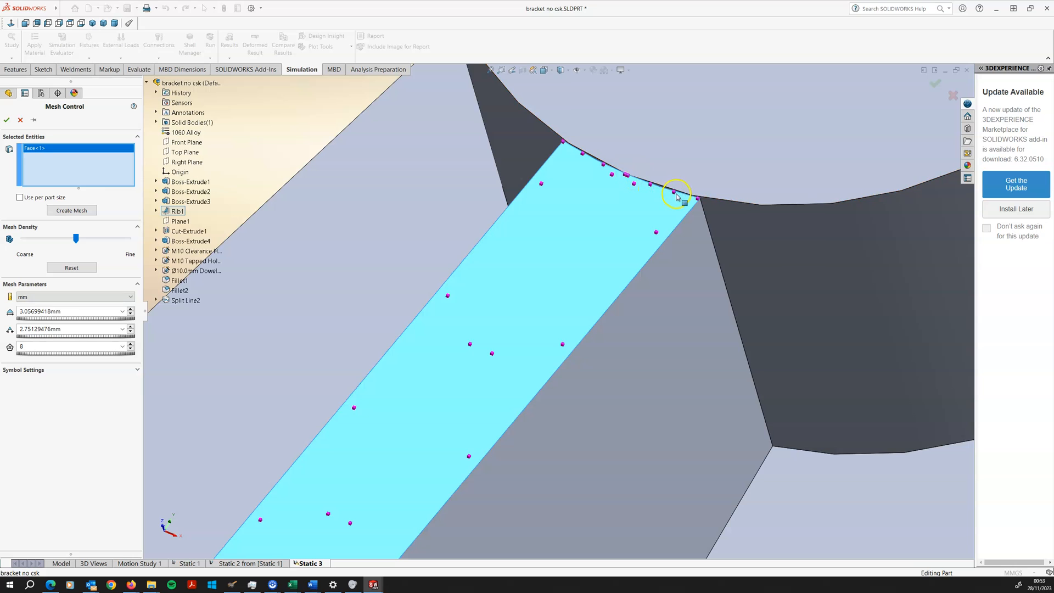
scroll(648, 253, "up", 5)
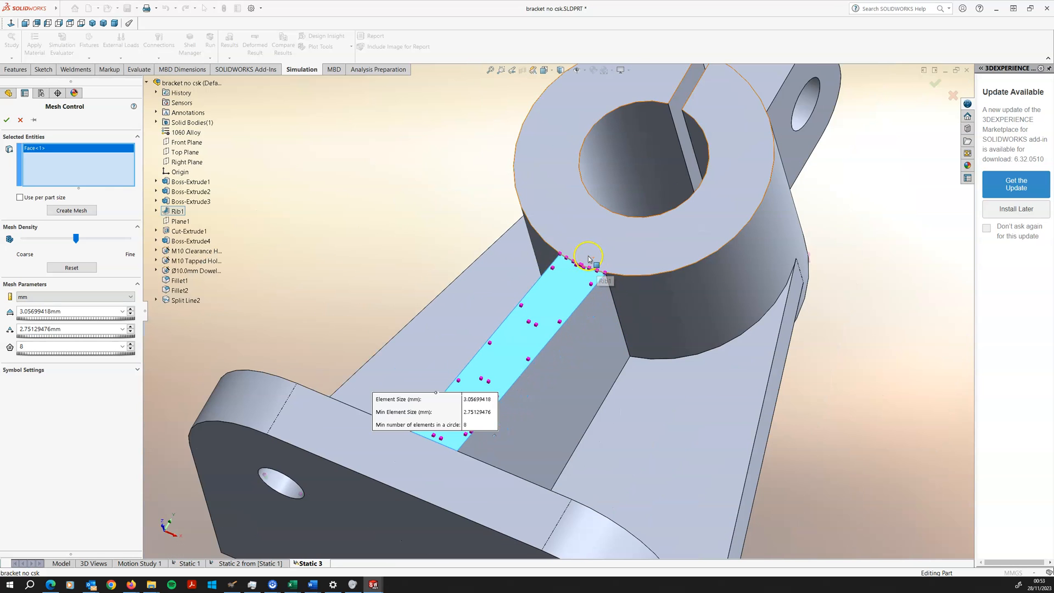
scroll(596, 263, "down", 5)
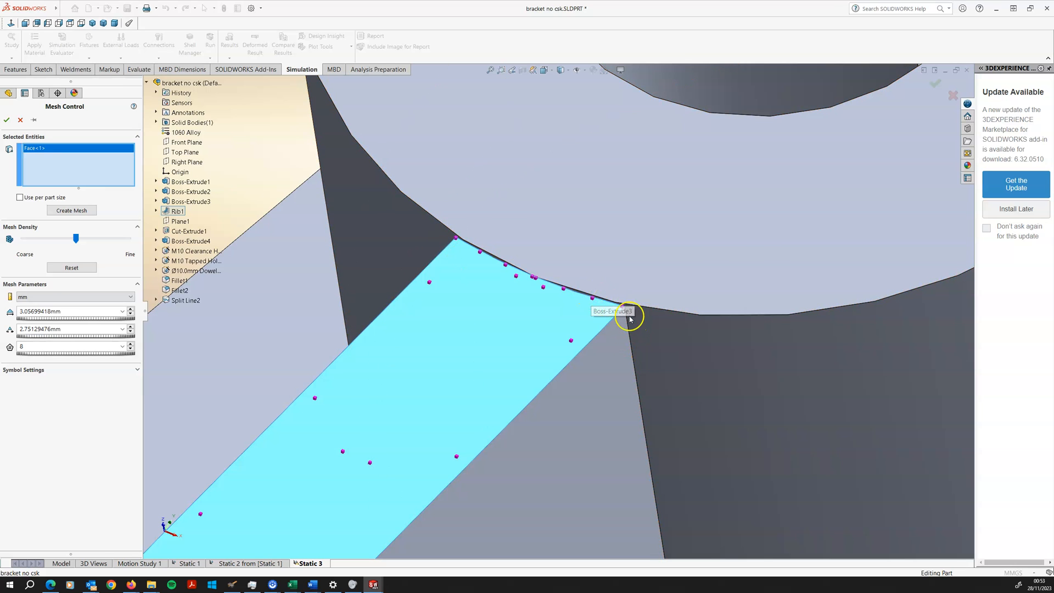
scroll(630, 332, "up", 5)
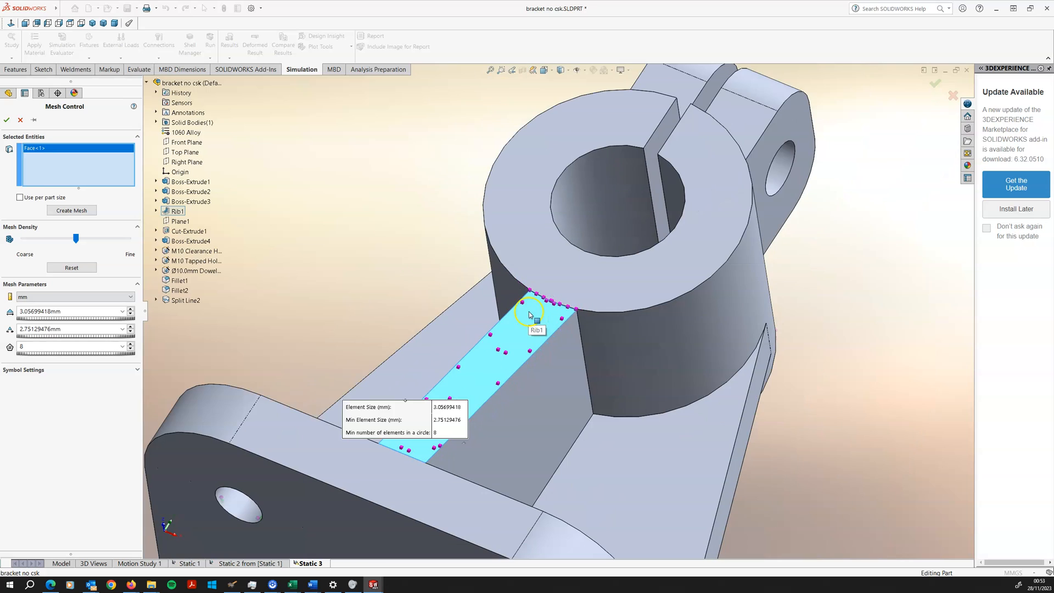
middle_click_drag(390, 296, 354, 349)
scroll(324, 340, "up", 3)
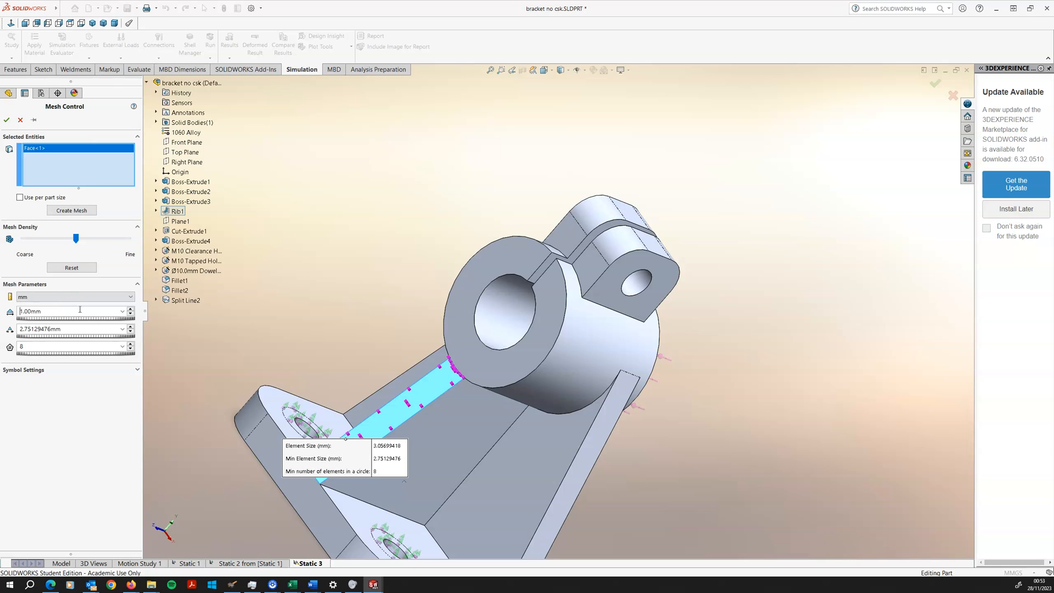
left_click(7, 120)
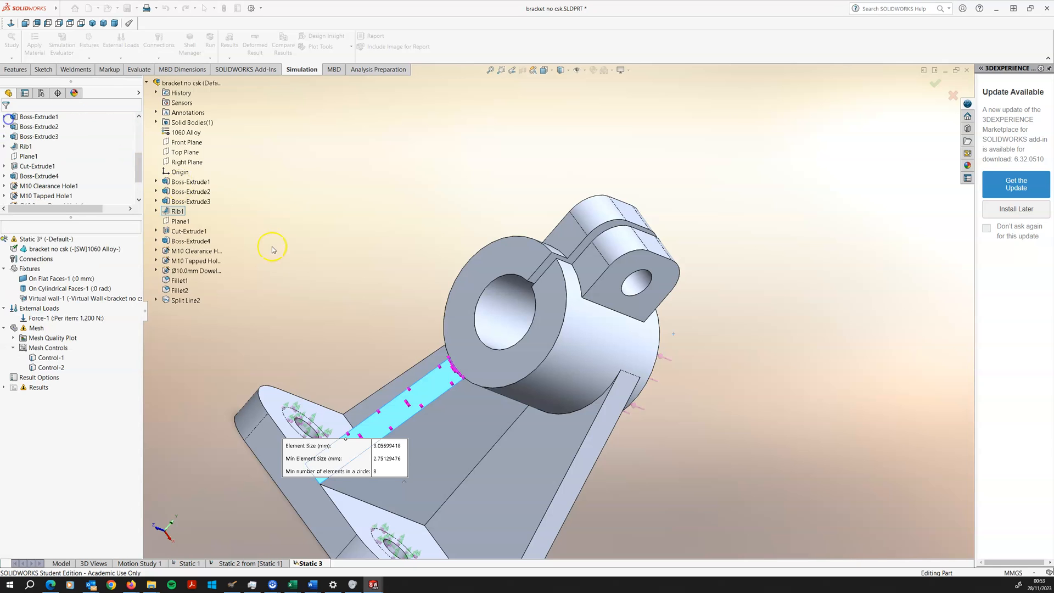
Regenerate the study mesh with mesh parameters enabled and the blended curvature-based mesher.
middle_click_drag(327, 275, 268, 315)
scroll(268, 315, "up", 4)
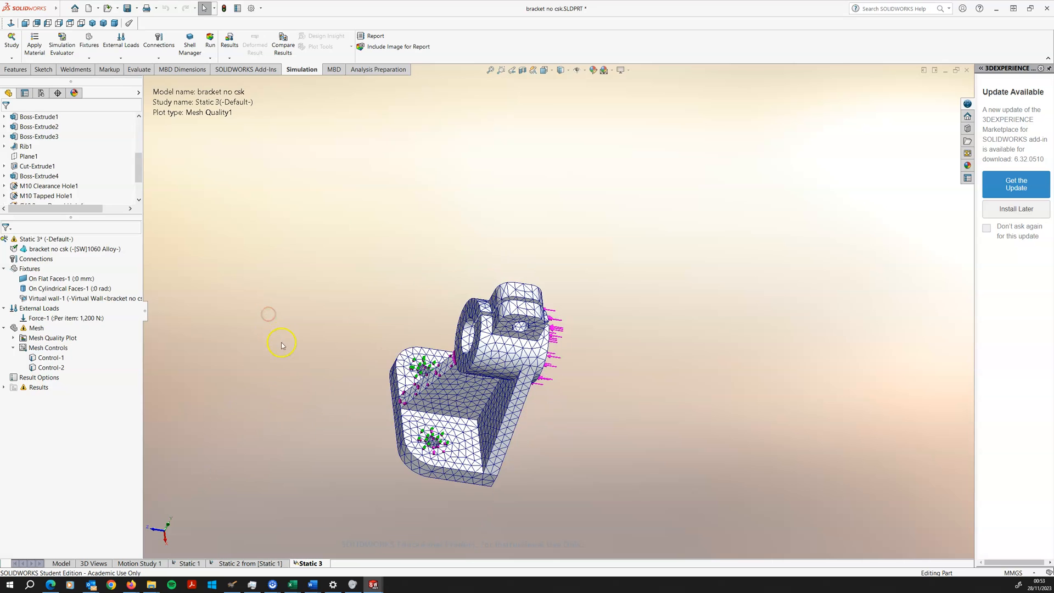
scroll(349, 434, "down", 3)
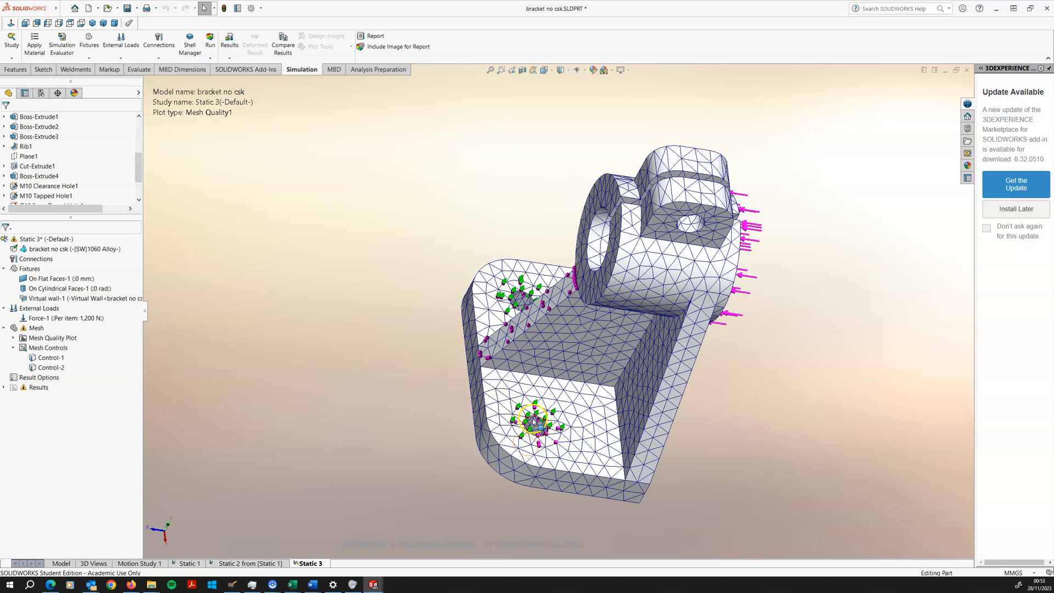
scroll(549, 414, "down", 3)
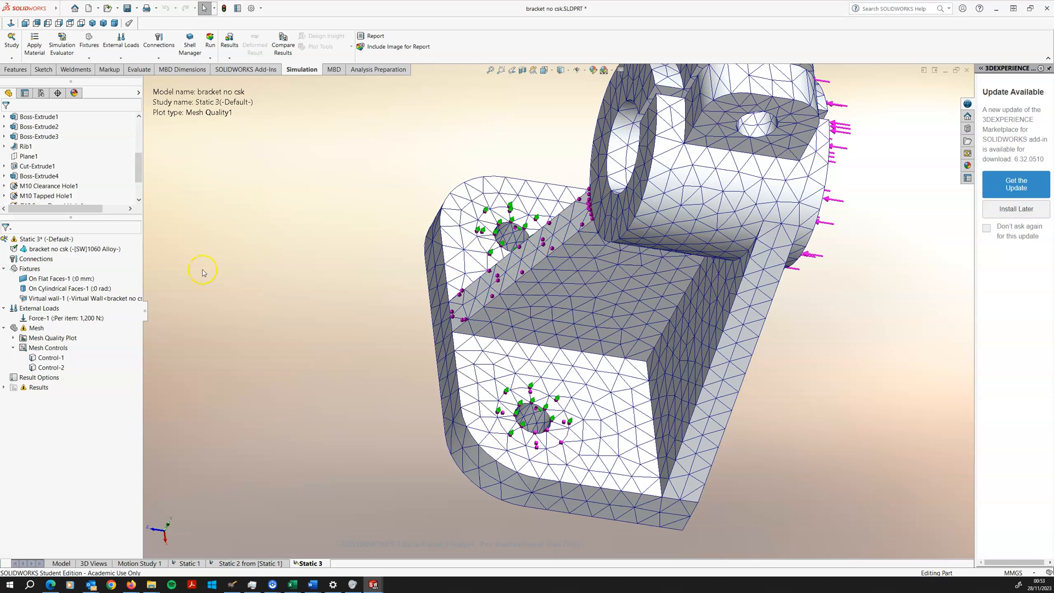
right_click(39, 328)
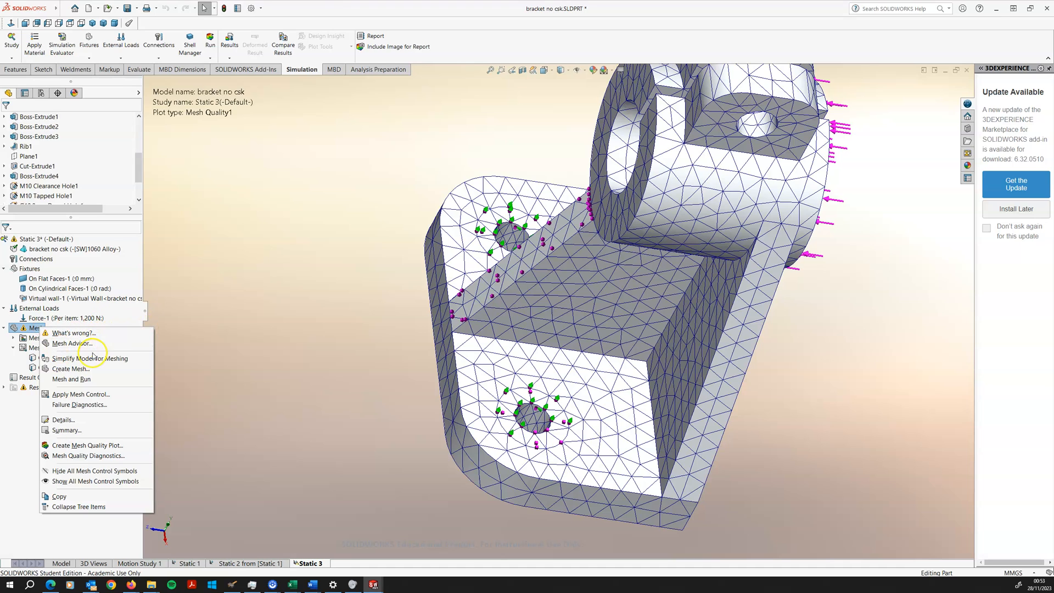
left_click(68, 369)
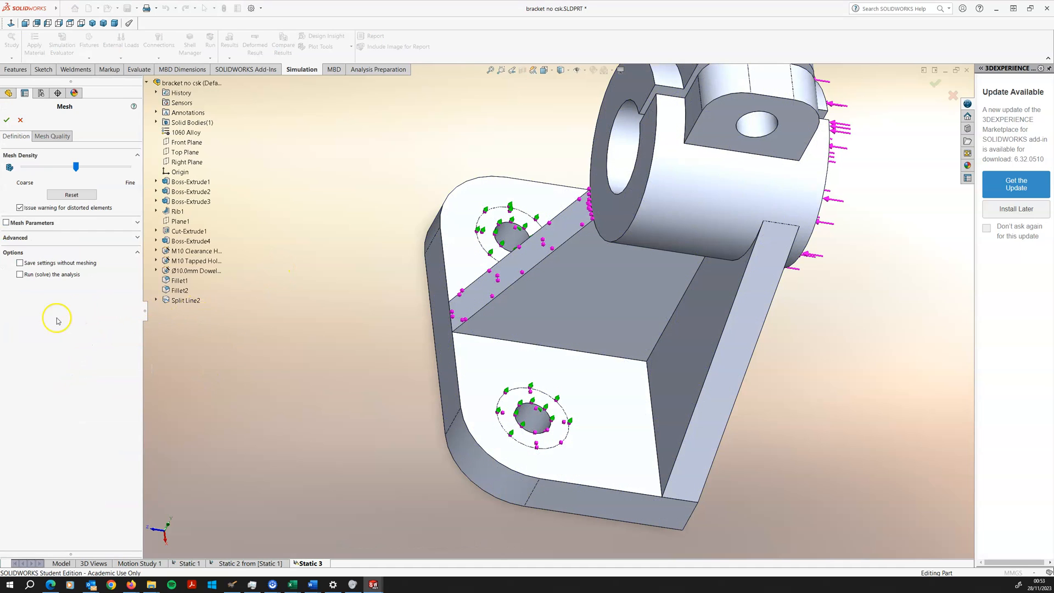
left_click(35, 223)
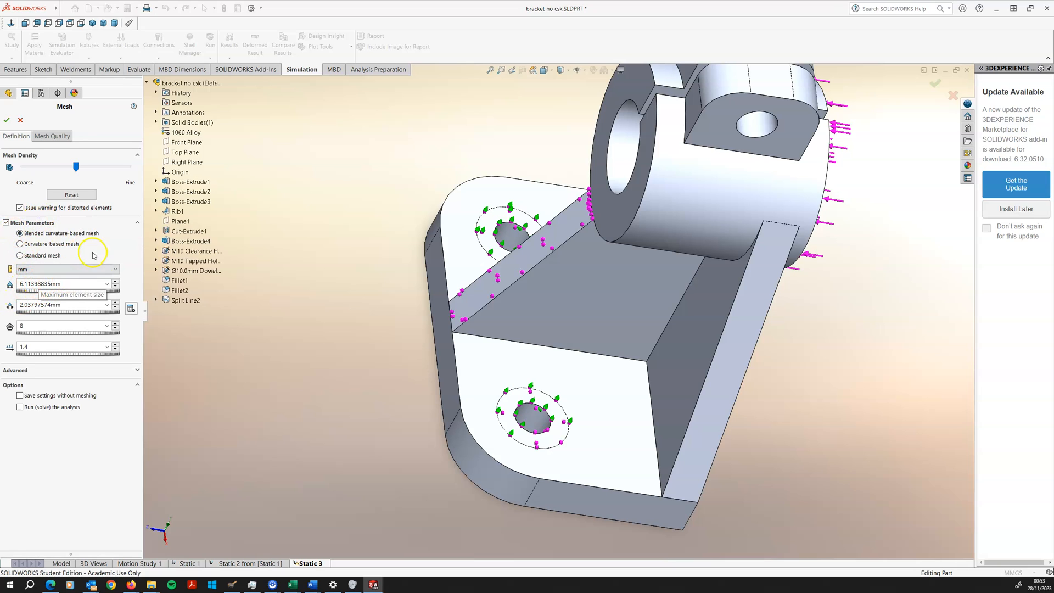
left_click(6, 119)
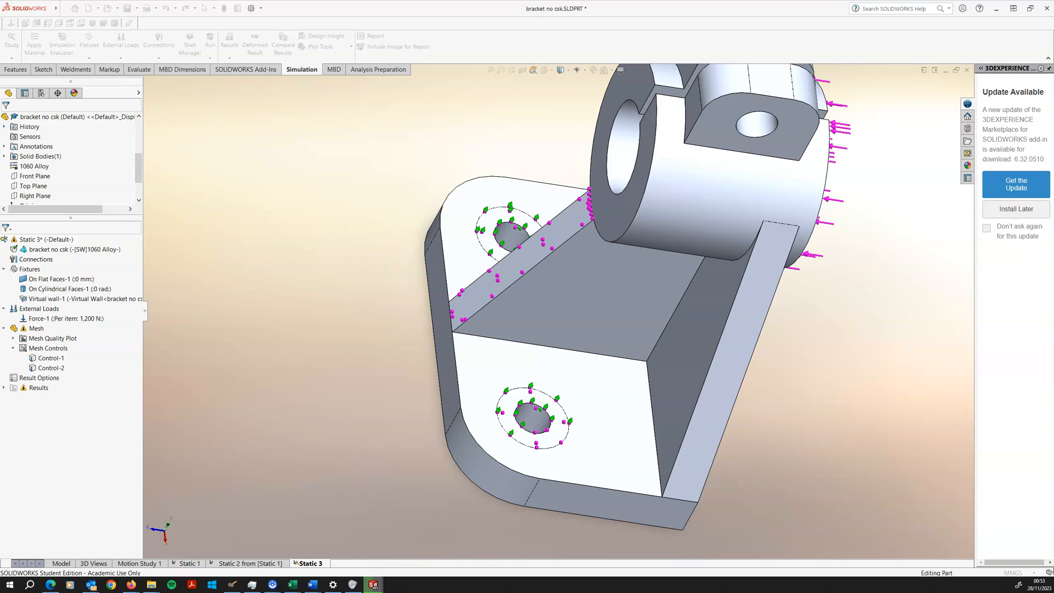
left_click_drag(396, 592, 138, 309)
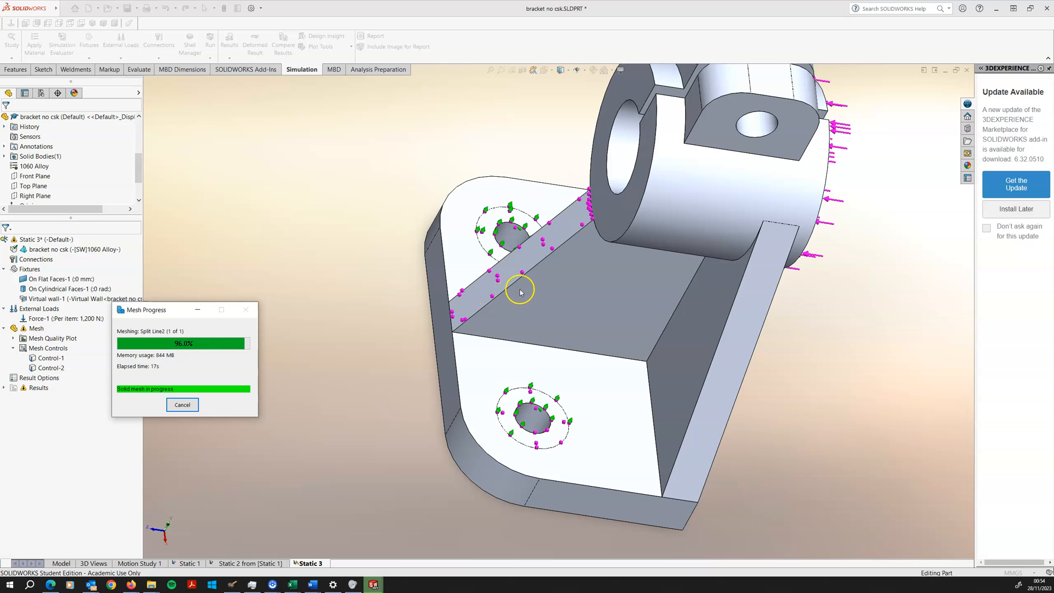
Examine the refined mesh around the mounting holes, along the rib face and where the rib meets the base and the cylindrical boss.
middle_click_drag(512, 279, 520, 306)
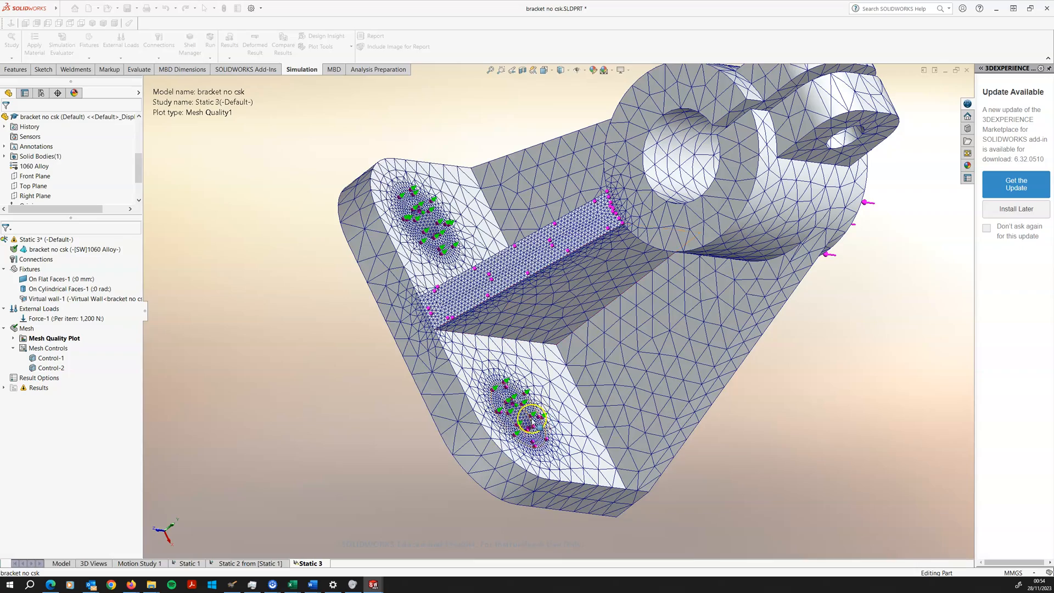
scroll(533, 423, "down", 6)
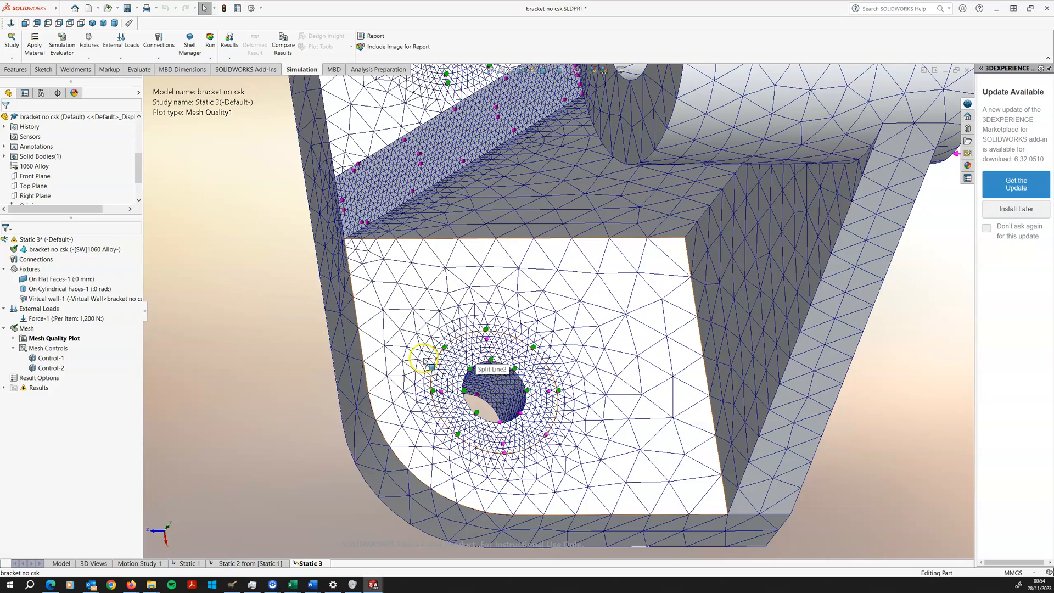
scroll(442, 228, "up", 3)
scroll(467, 208, "down", 5)
middle_click_drag(454, 242, 517, 169)
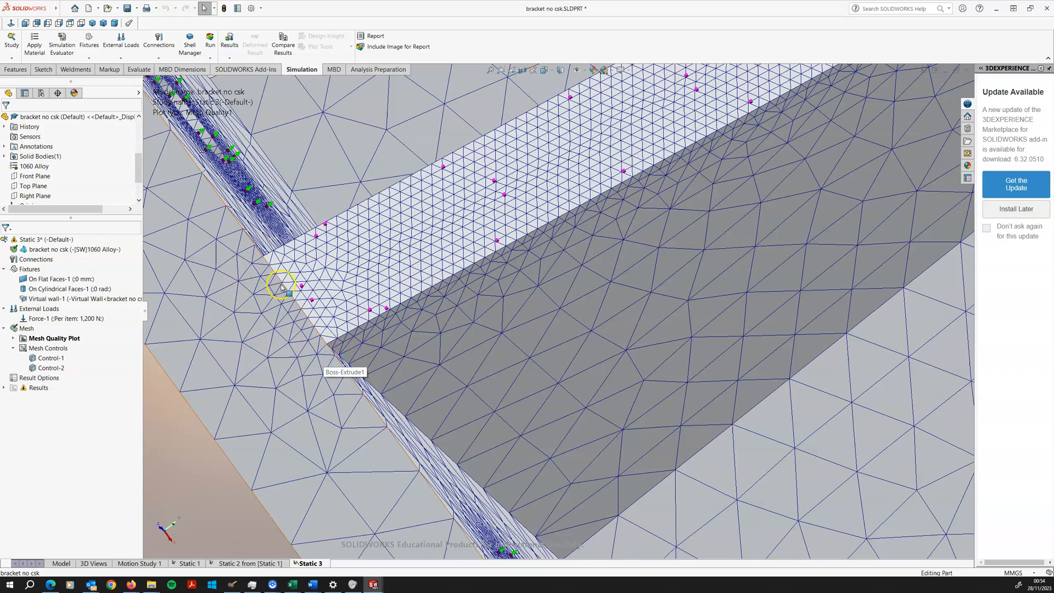
scroll(281, 287, "up", 5)
scroll(588, 120, "down", 6)
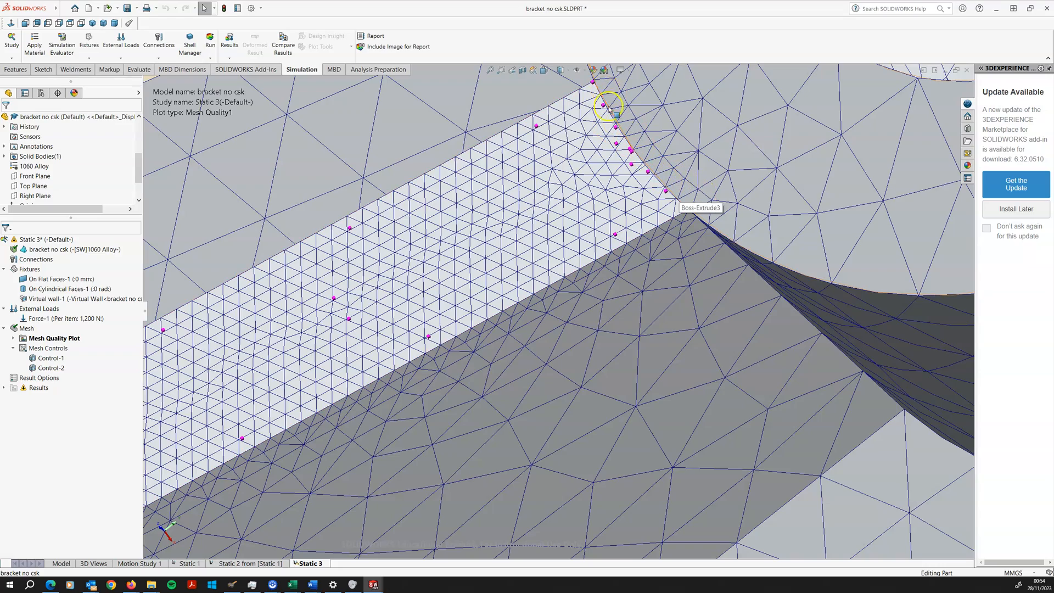
middle_click_drag(699, 192, 692, 198)
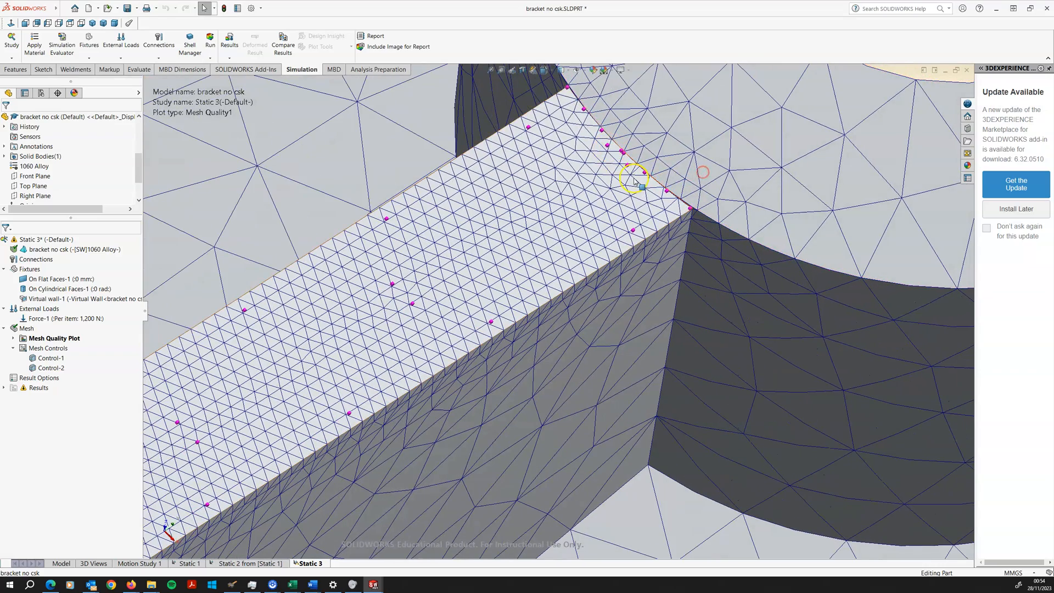
scroll(689, 208, "down", 2)
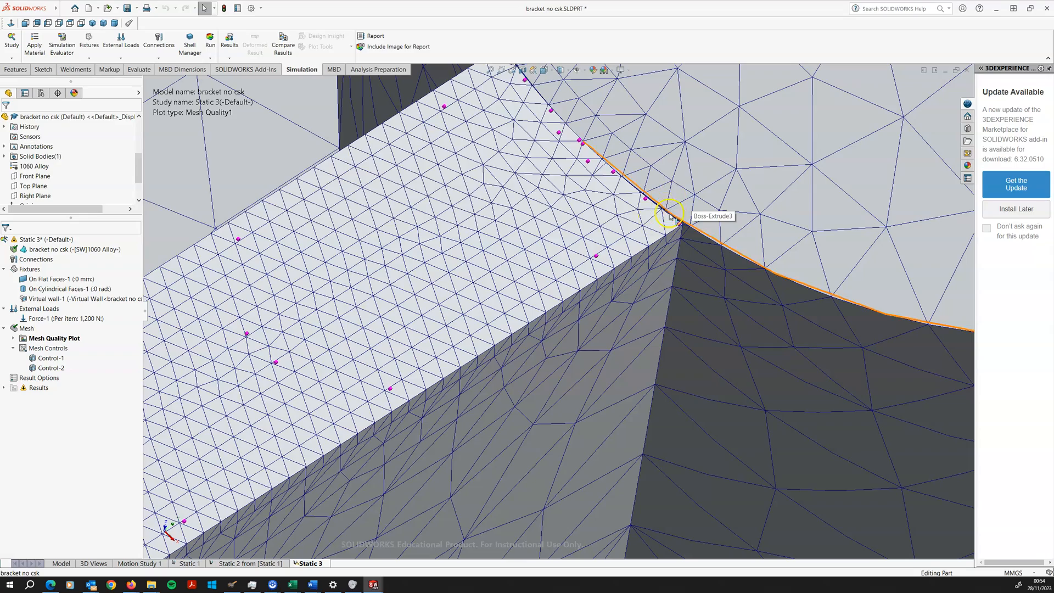
scroll(653, 221, "up", 3)
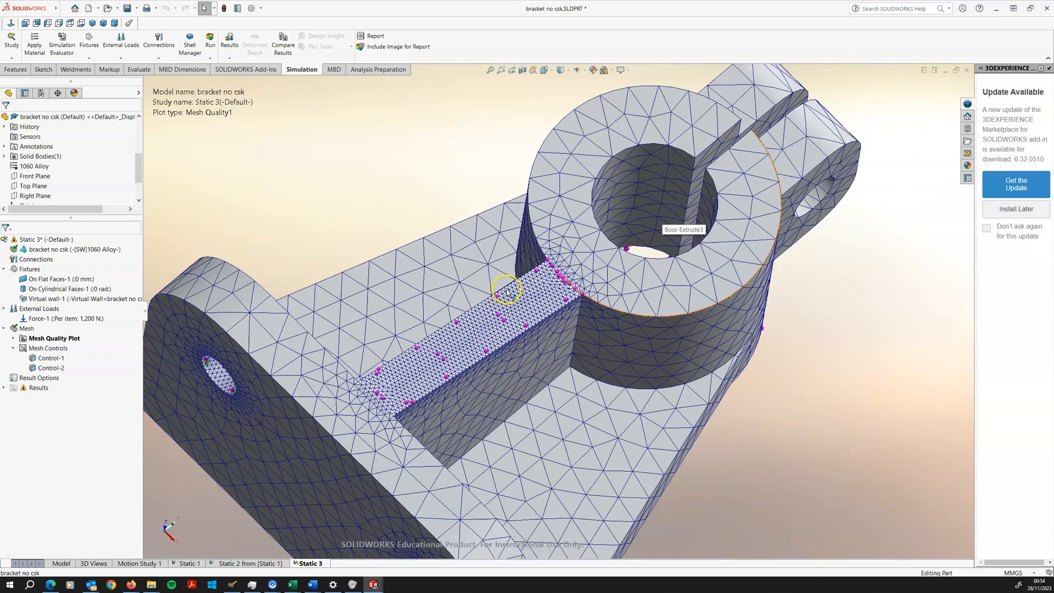
middle_click_drag(488, 288, 622, 304)
scroll(402, 359, "up", 3)
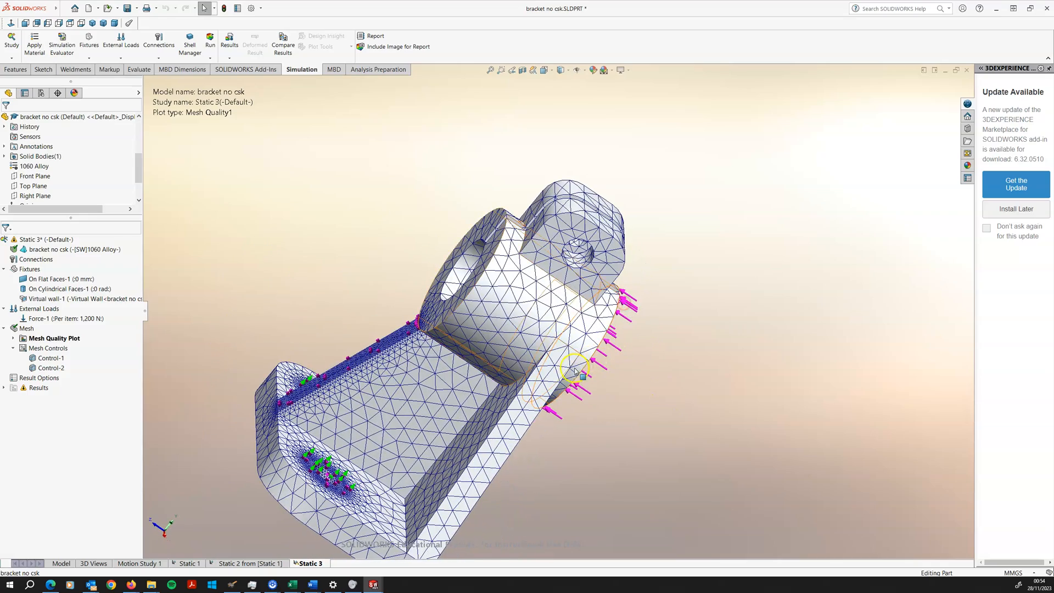
scroll(370, 374, "down", 3)
scroll(370, 374, "up", 5)
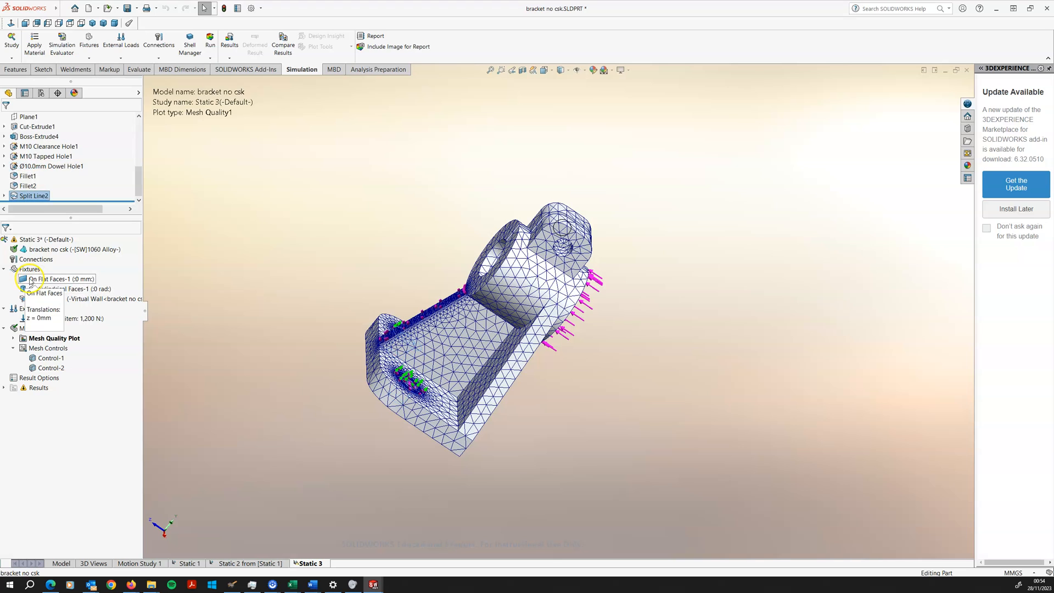
Check the virtual wall fixture on the meshed bracket and run the Static 3 study.
left_click(50, 298)
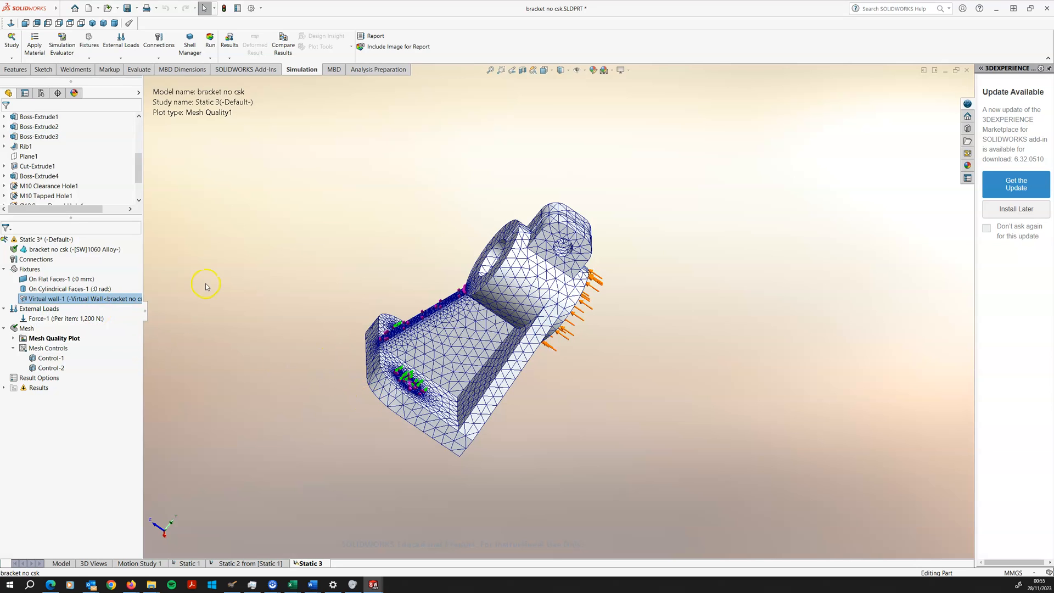
middle_click_drag(557, 426, 550, 463)
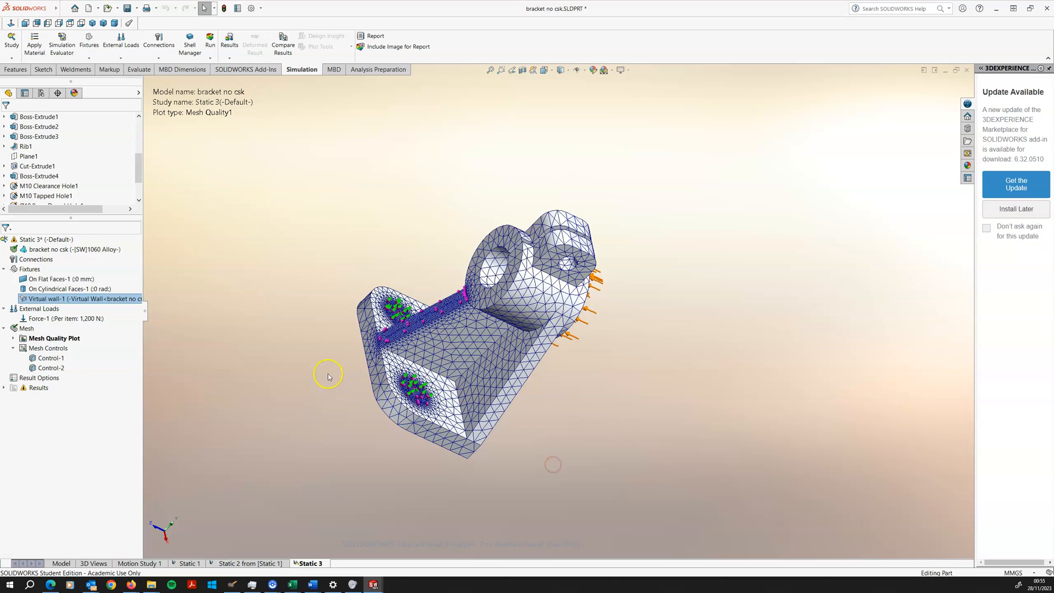
middle_click_drag(329, 377, 311, 347)
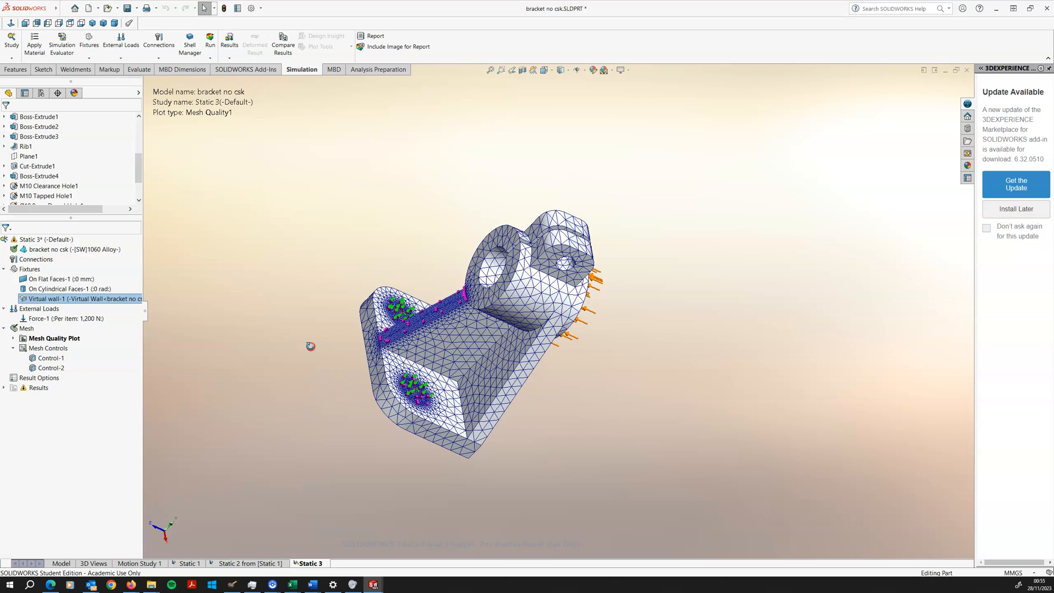
left_click(211, 41)
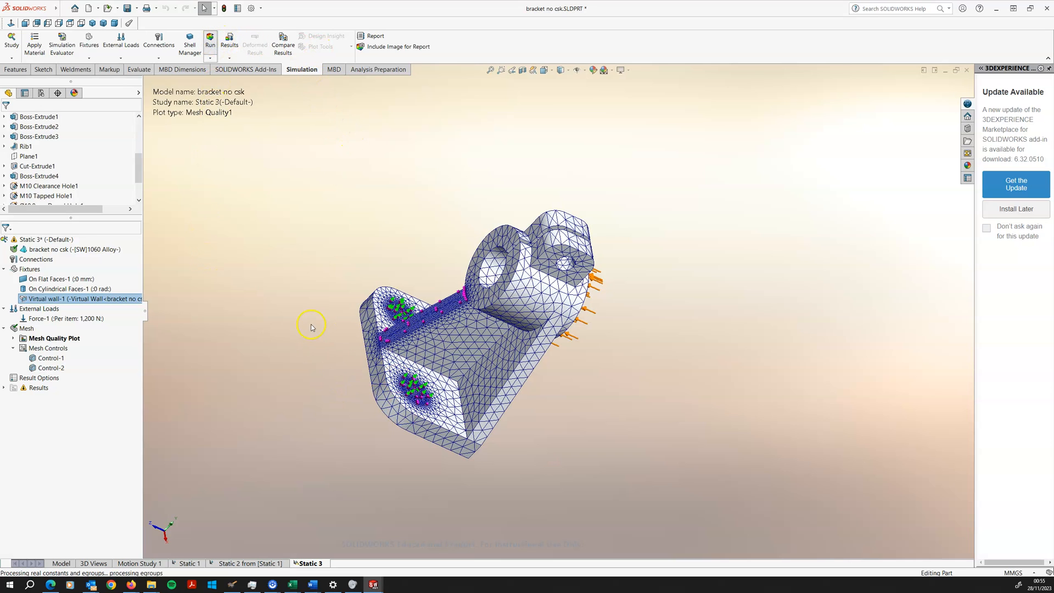
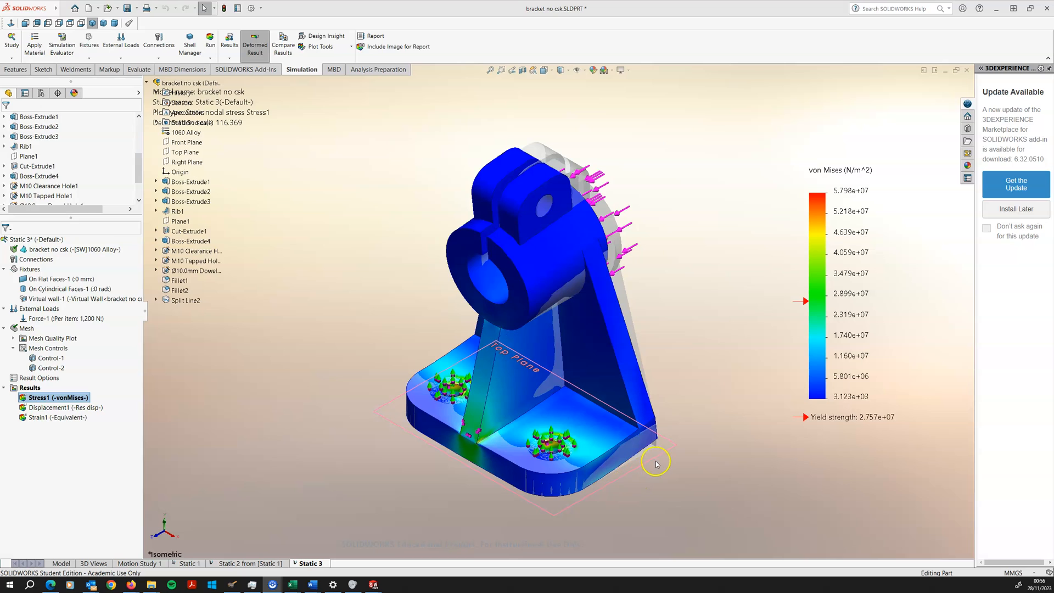
Hide the fixture and load symbols on the von Mises stress plot of the bracket.
middle_click_drag(651, 452, 662, 456)
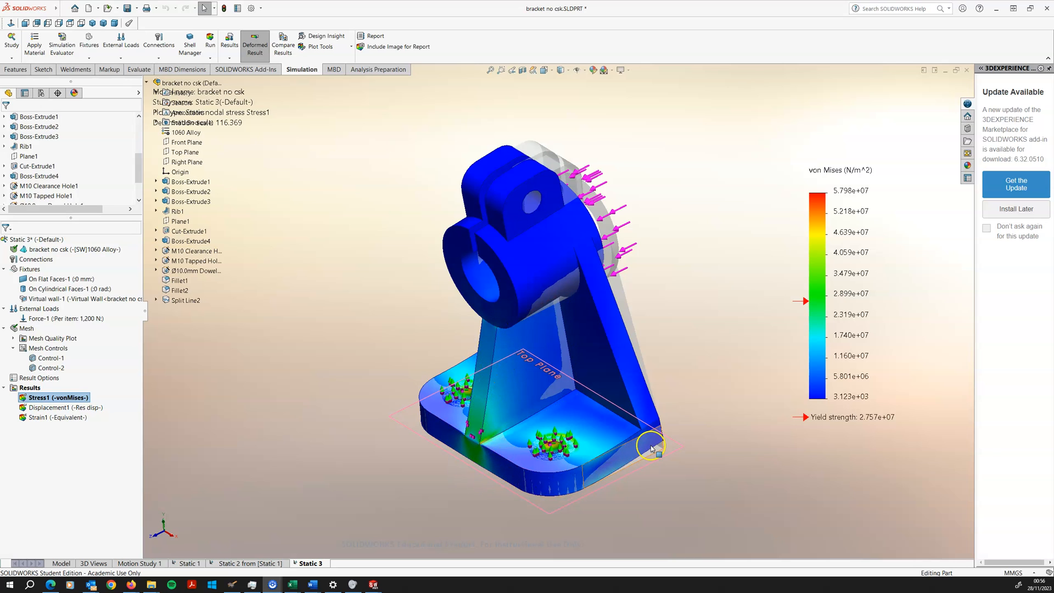
scroll(632, 427, "down", 2)
scroll(680, 401, "up", 2)
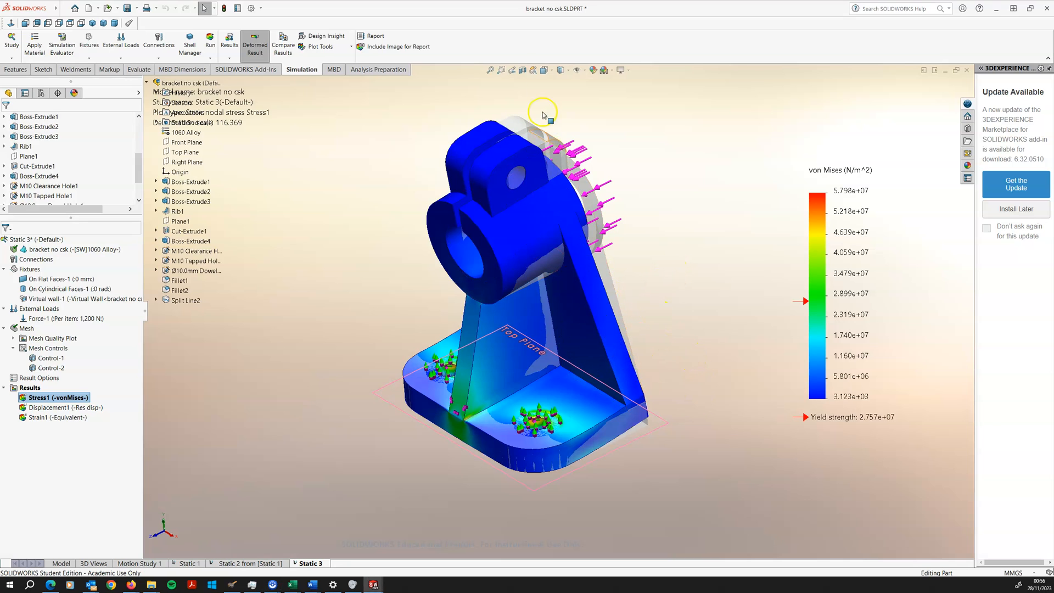
left_click(586, 71)
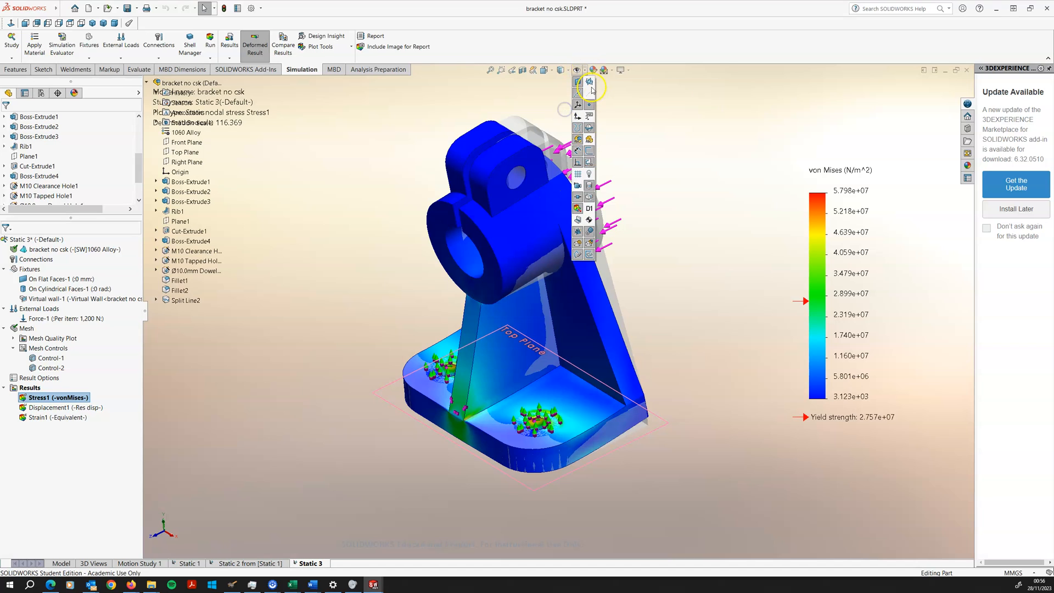
left_click(578, 210)
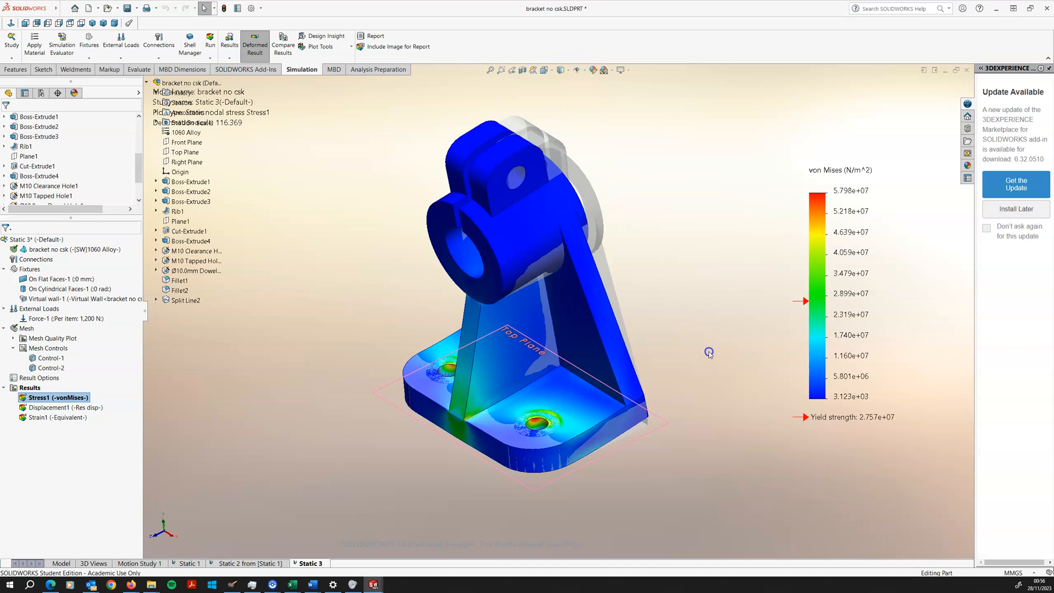
Examine the von Mises stress around the base plate mounting holes and where the rib's foot meets the base plate's front edge.
middle_click_drag(678, 382, 645, 318)
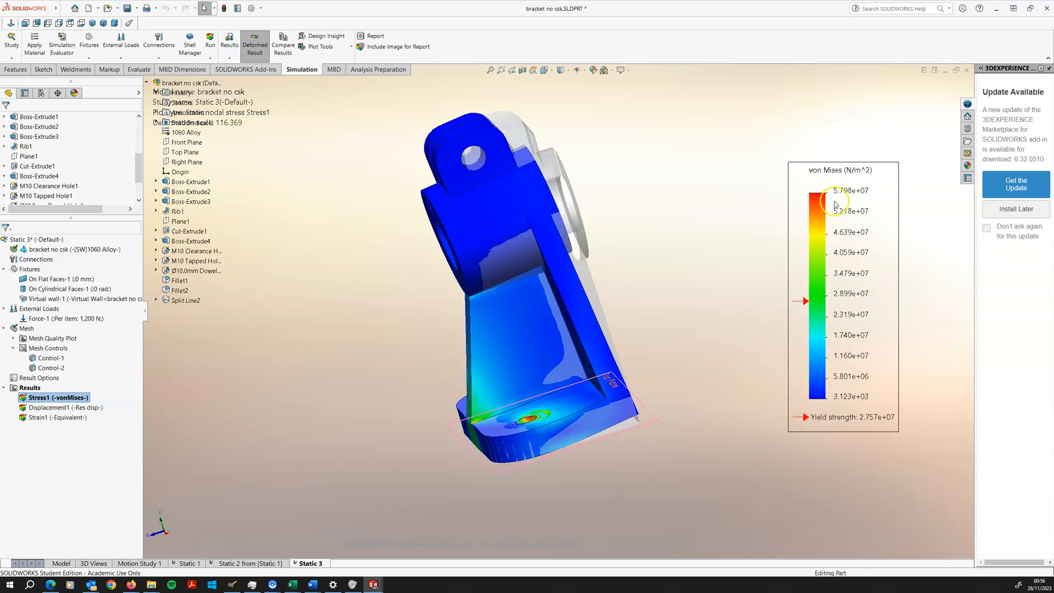
scroll(653, 388, "down", 5)
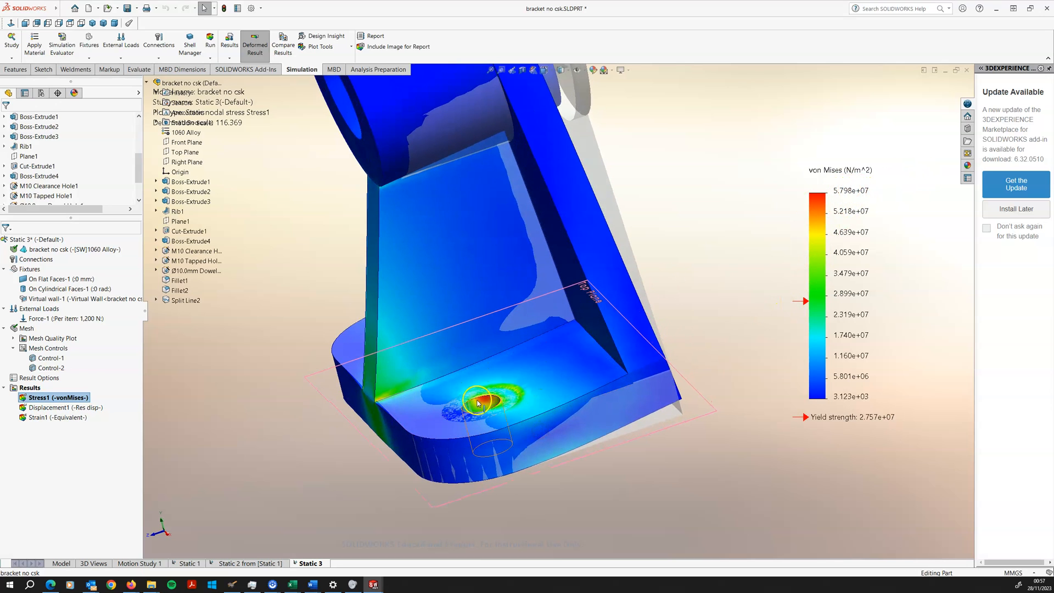
middle_click_drag(535, 371, 609, 373)
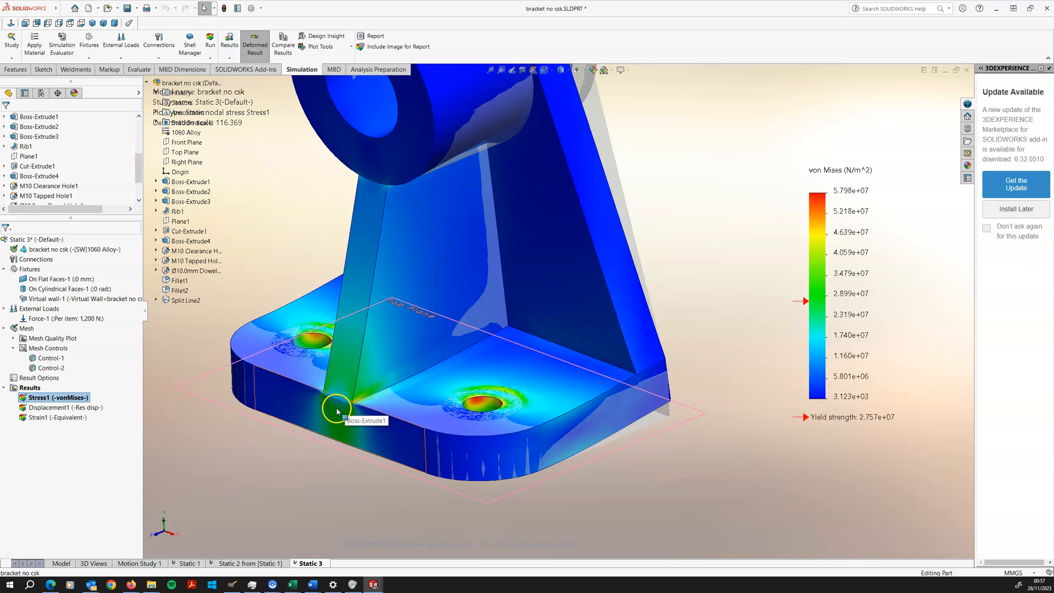
scroll(341, 410, "down", 4)
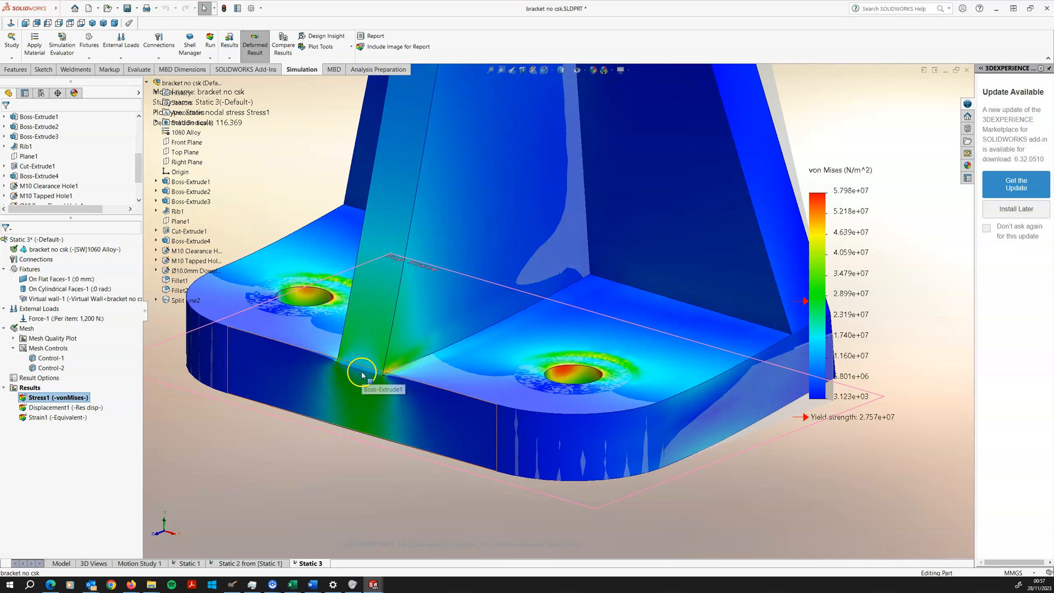
scroll(362, 375, "down", 3)
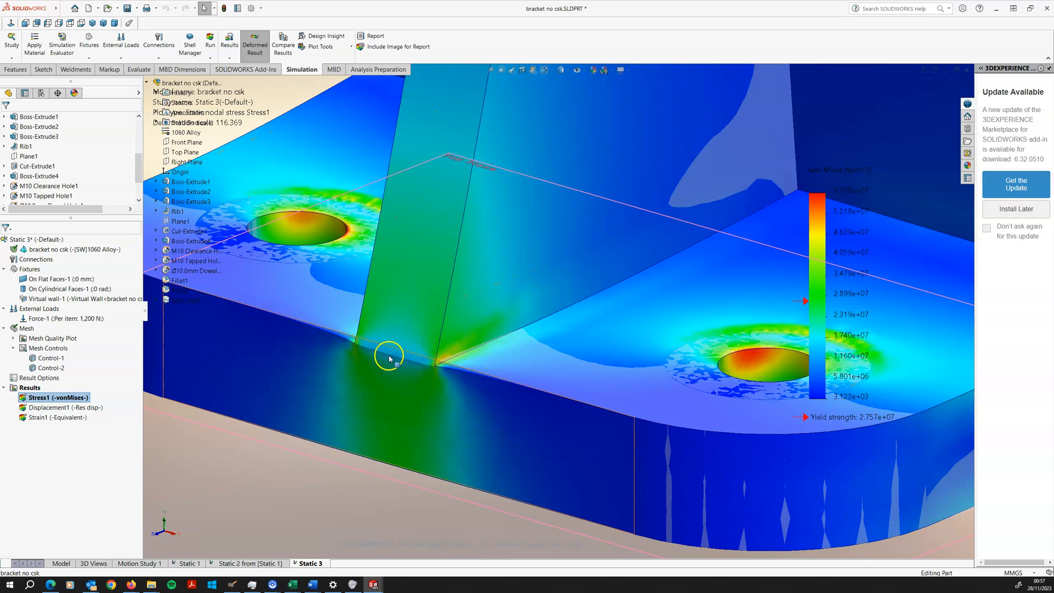
scroll(450, 267, "up", 4)
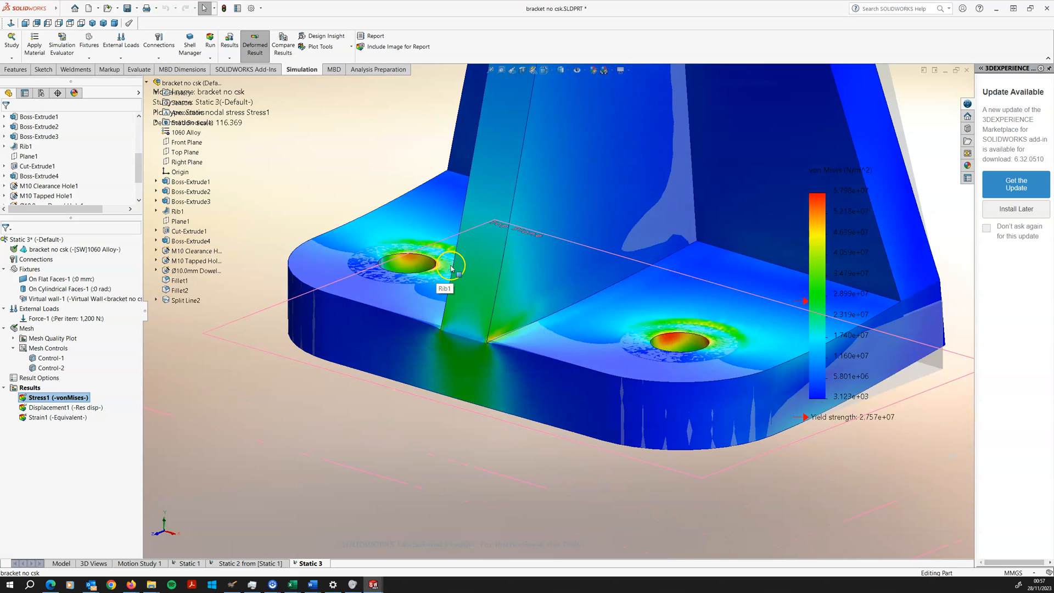
scroll(494, 236, "up", 3)
middle_click_drag(503, 249, 488, 332)
scroll(489, 333, "up", 2)
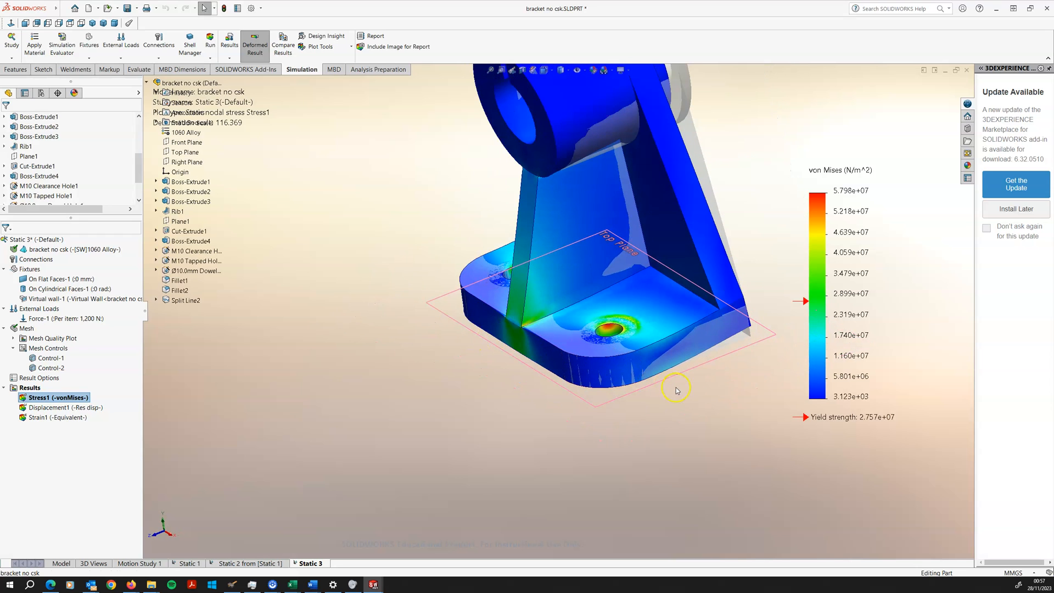
Examine the stress distribution in one mounting hole's bore and surrounding split ring, from above and from the side.
middle_click_drag(677, 388, 676, 409)
scroll(638, 328, "down", 2)
scroll(621, 339, "down", 3)
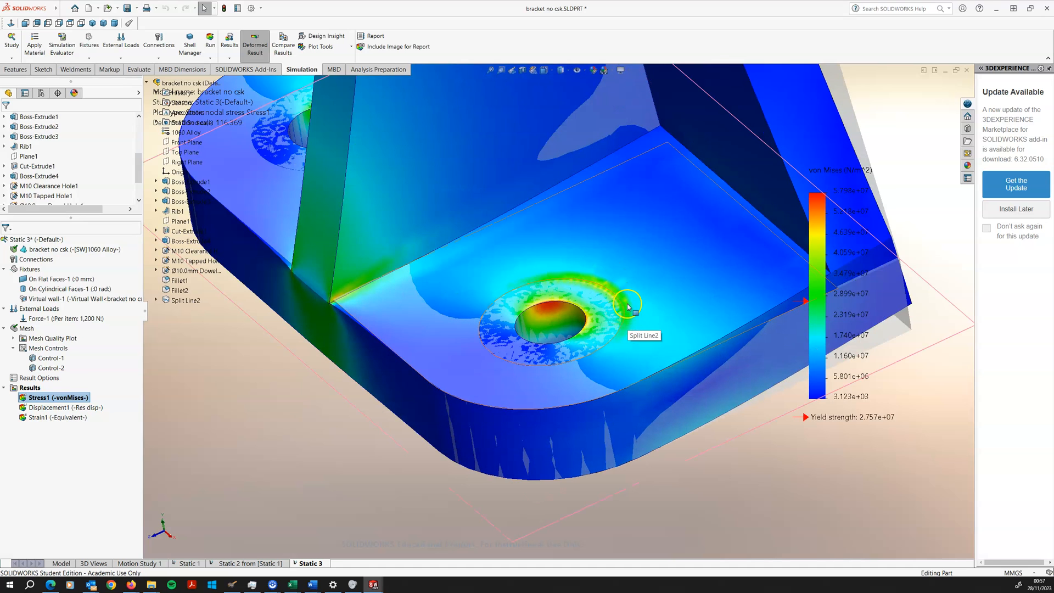
middle_click_drag(643, 288, 562, 347)
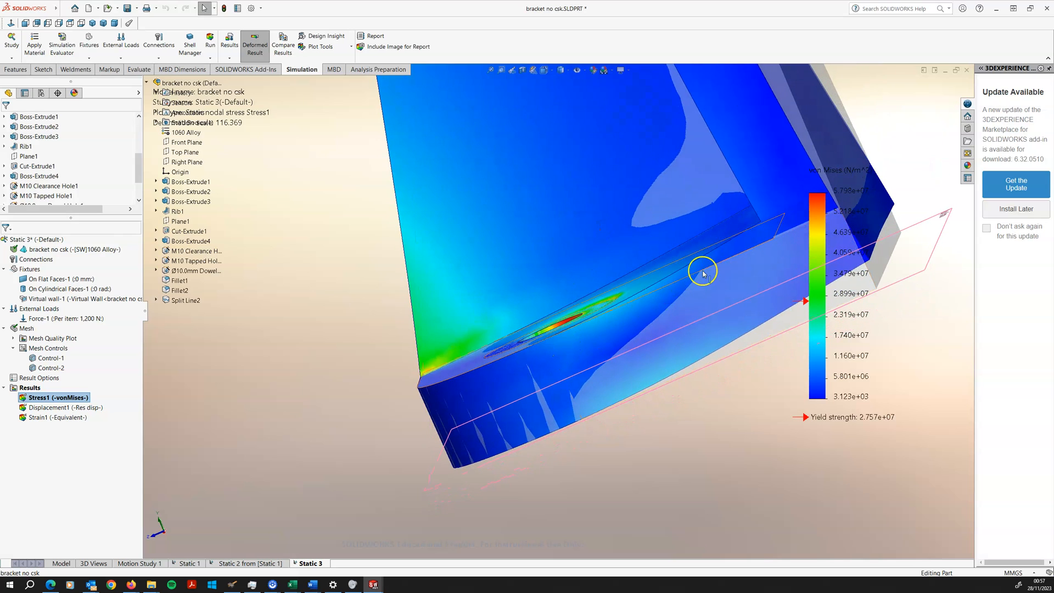
middle_click_drag(665, 323, 642, 346)
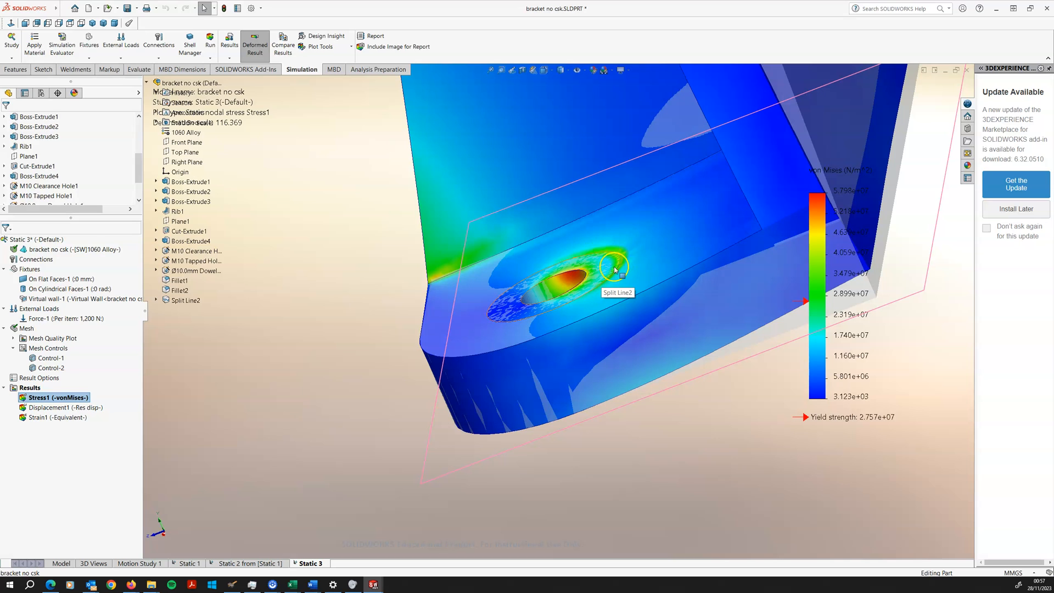
mouse_move(611, 259)
middle_mouse_down()
mouse_move(598, 267)
mouse_move(615, 271)
mouse_move(602, 279)
middle_mouse_up()
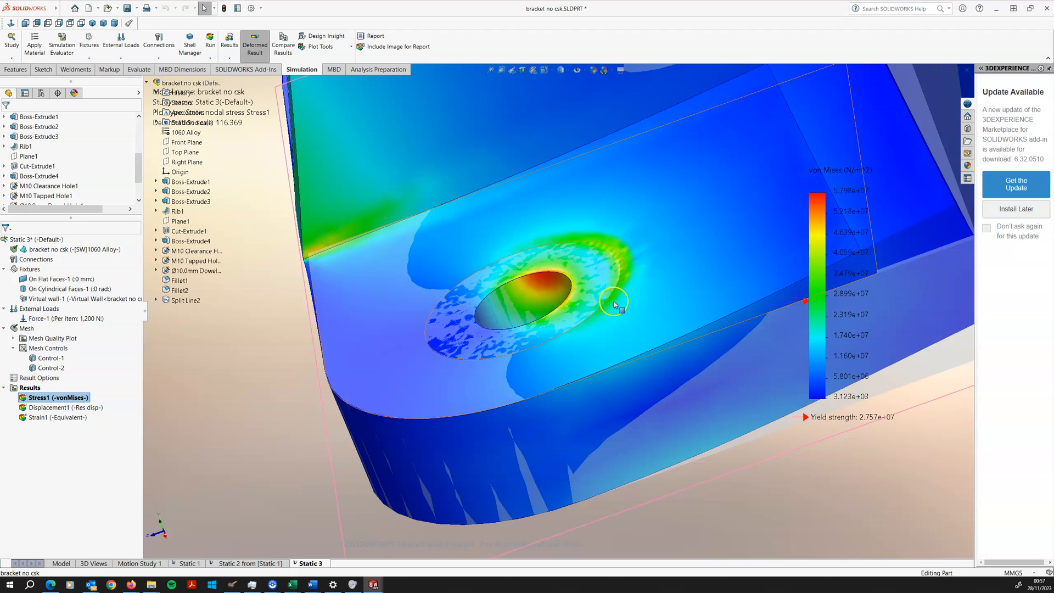
scroll(609, 288, "up", 3)
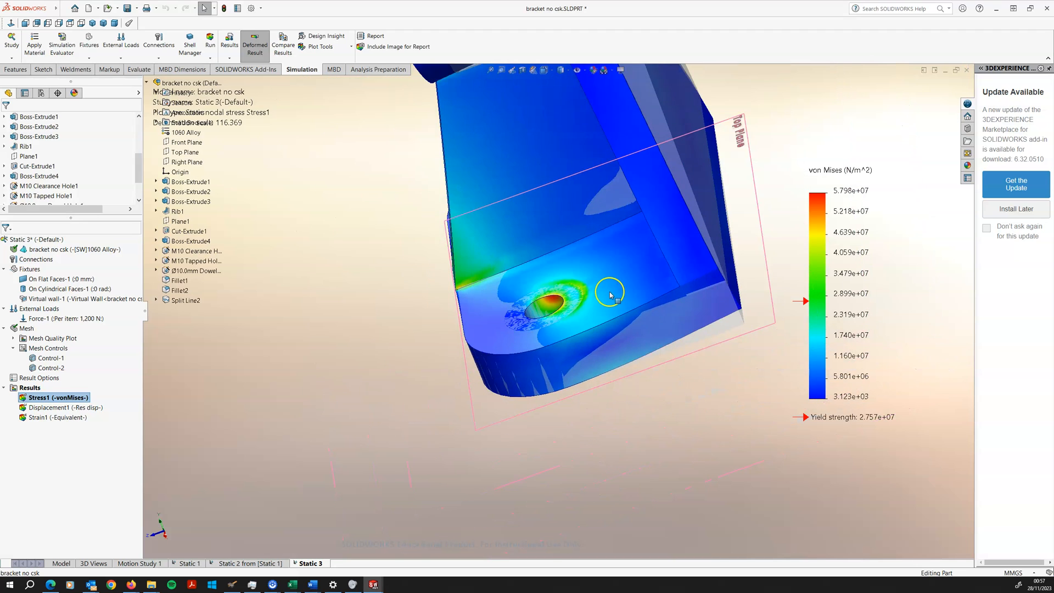
middle_click_drag(558, 292, 566, 287)
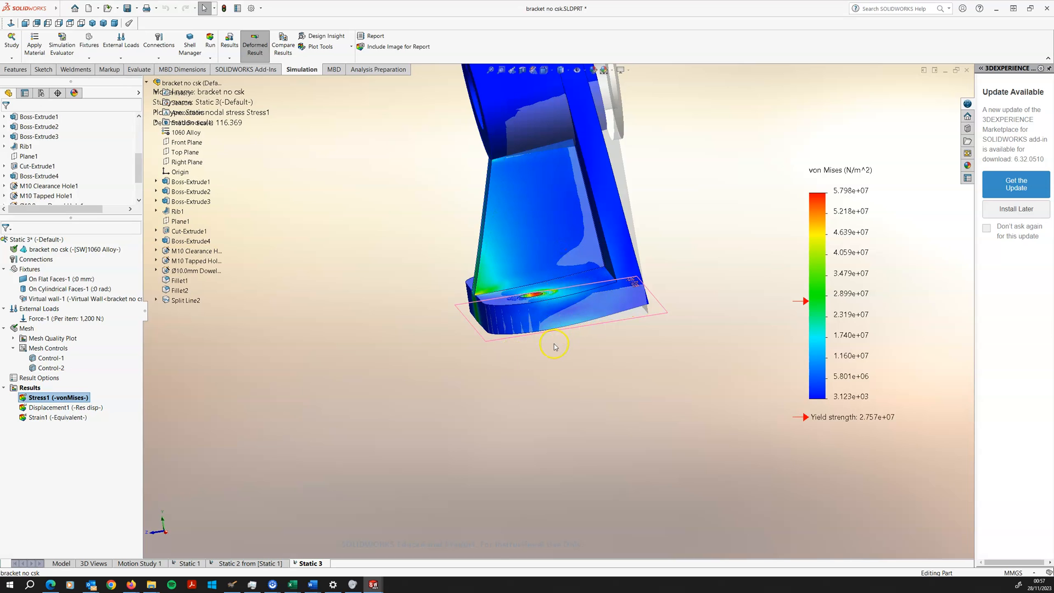
middle_click_drag(552, 336, 547, 306)
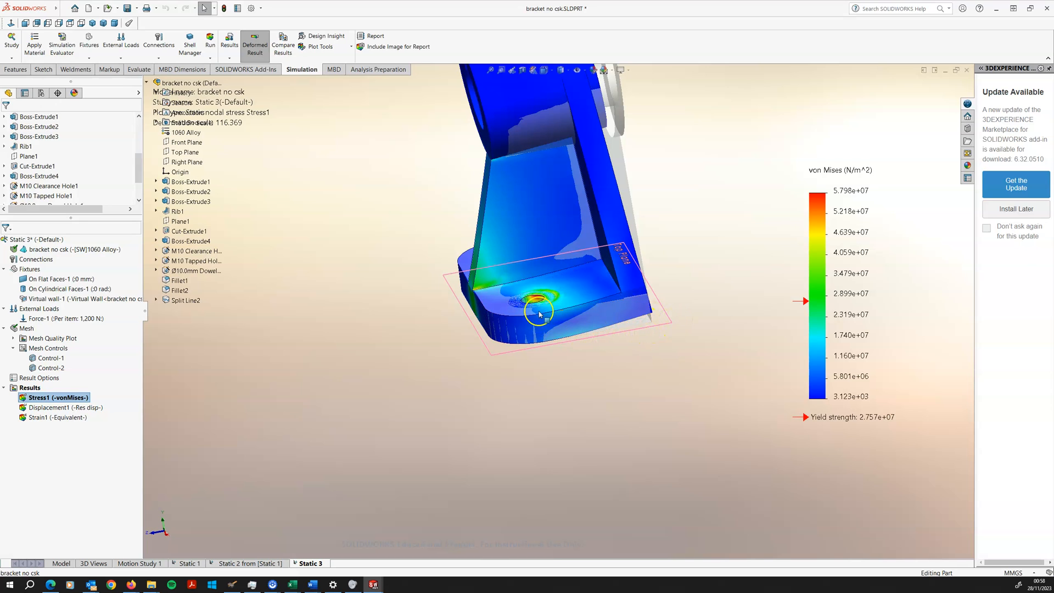
middle_click_drag(650, 332, 642, 257)
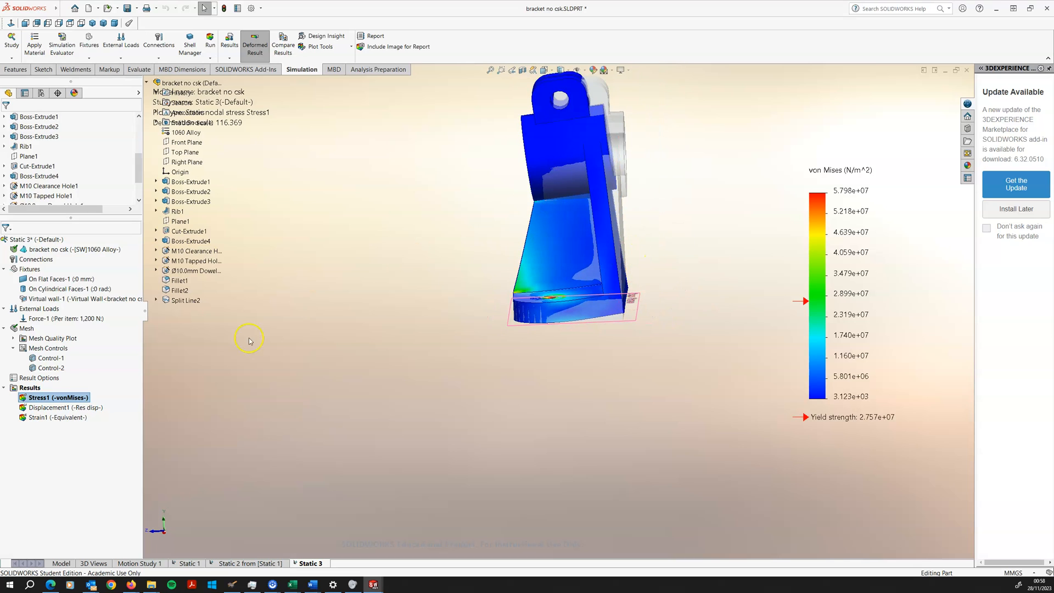
Inspect the resultant displacement plot of the whole bracket and return to the von Mises stress plot.
double_click(61, 407)
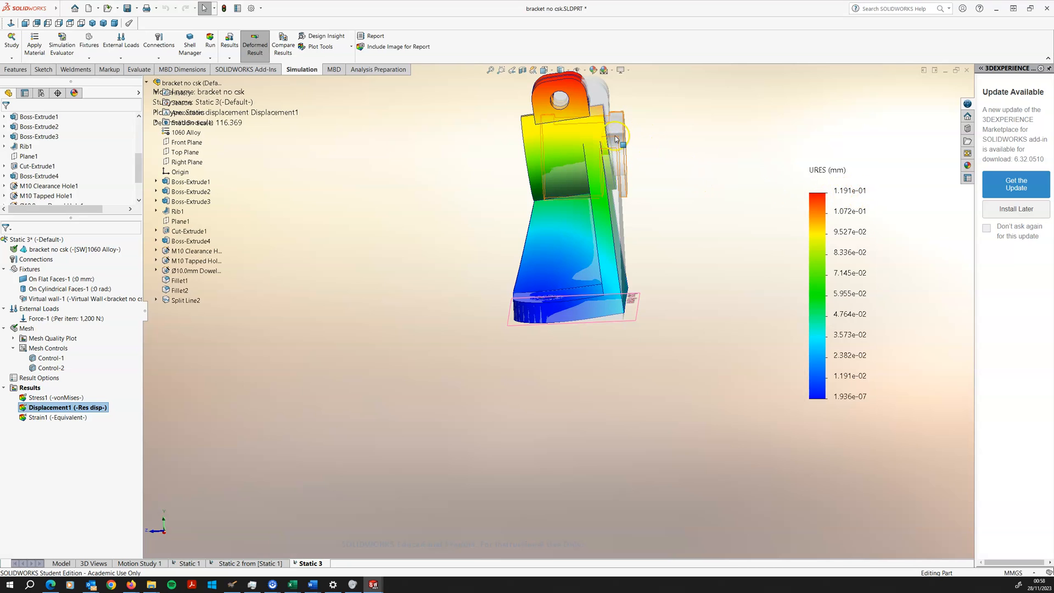
middle_click_drag(625, 135, 709, 202)
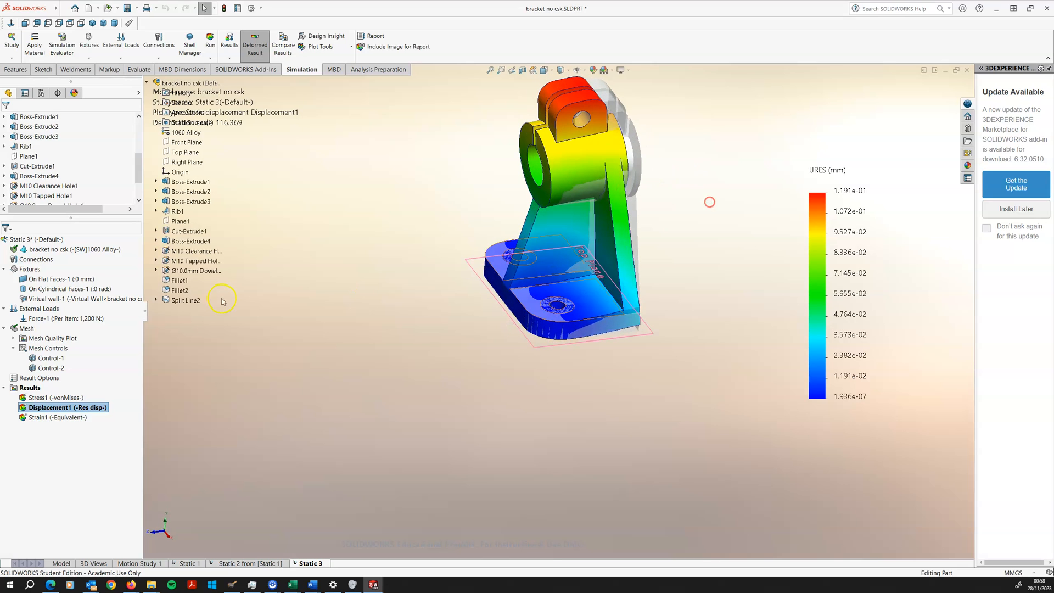
double_click(61, 398)
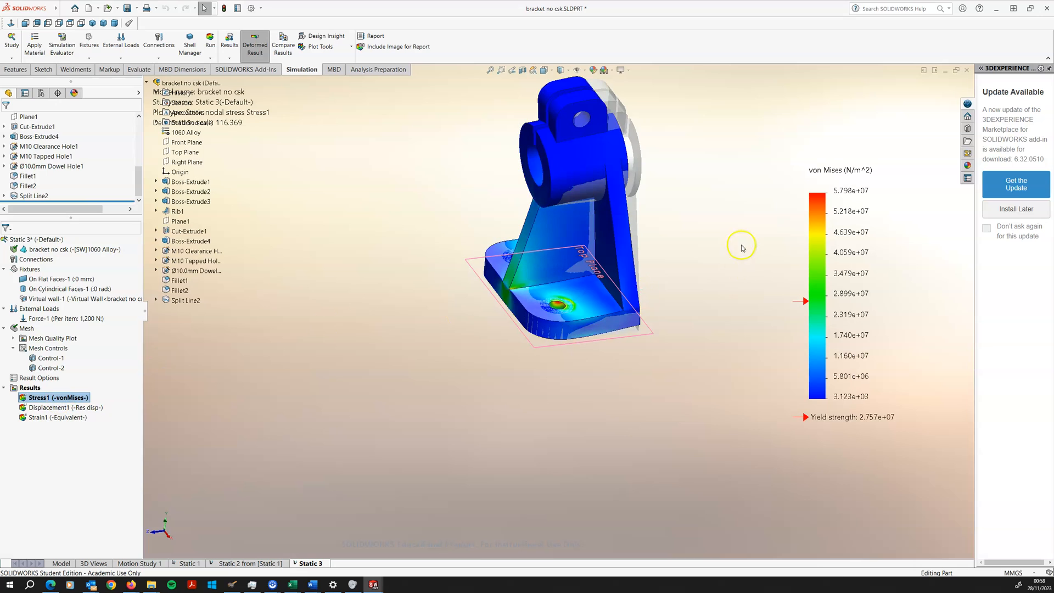
Probe the stress at a location on the base plate's front face just below the rib's foot, keeping its callout clear of the model.
middle_click_drag(847, 203, 832, 198)
scroll(536, 302, "down", 3)
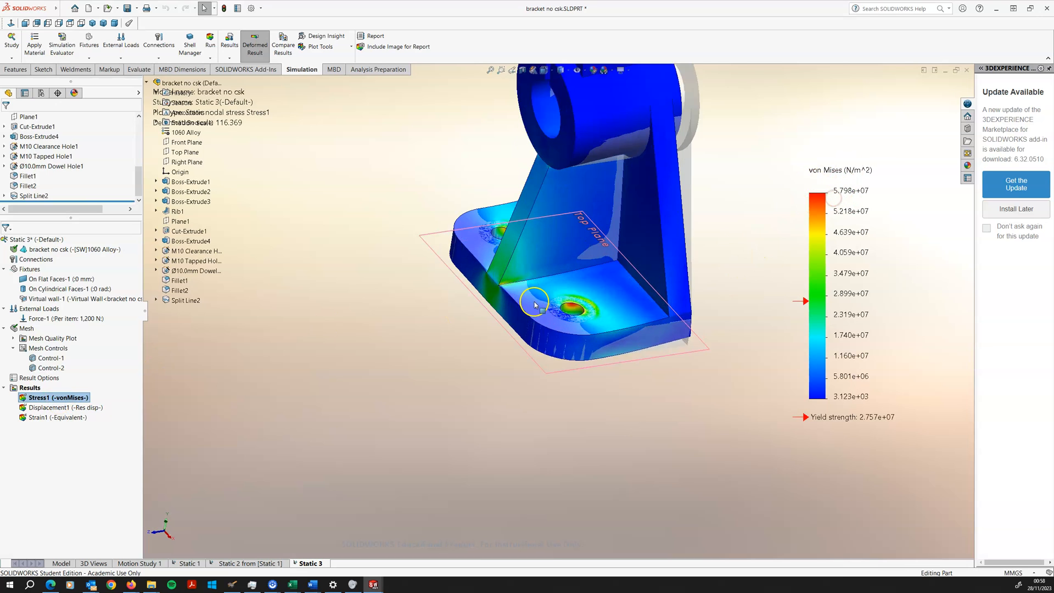
right_click(835, 224)
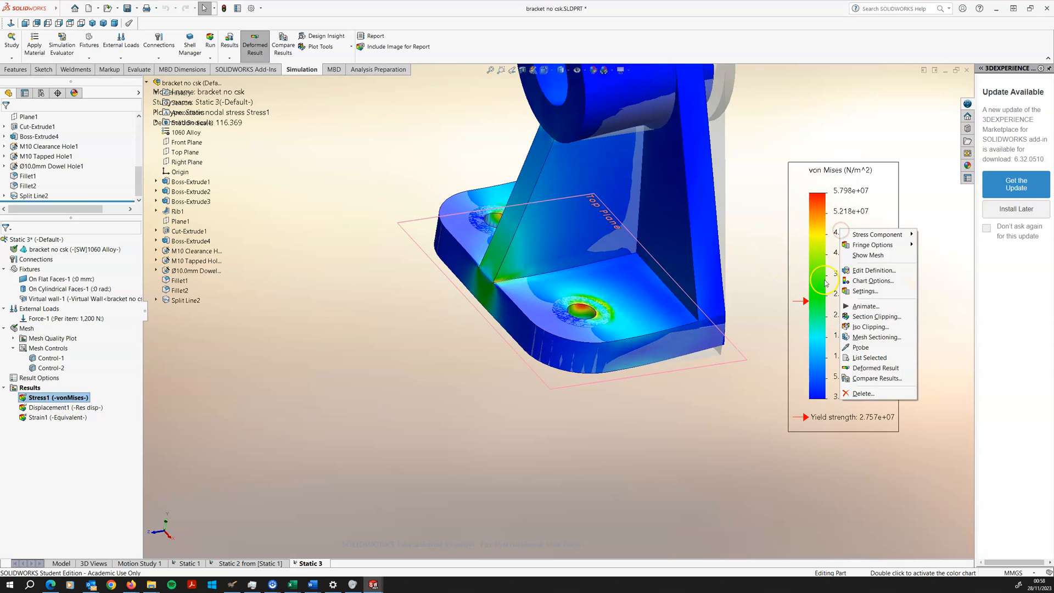
right_click(822, 241)
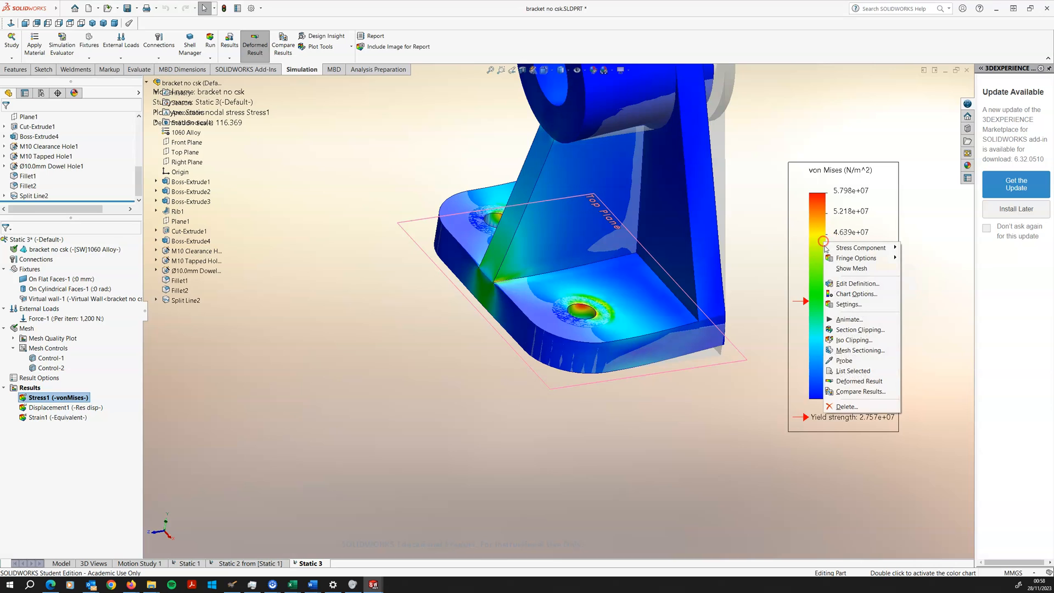
left_click(840, 360)
scroll(568, 289, "down", 2)
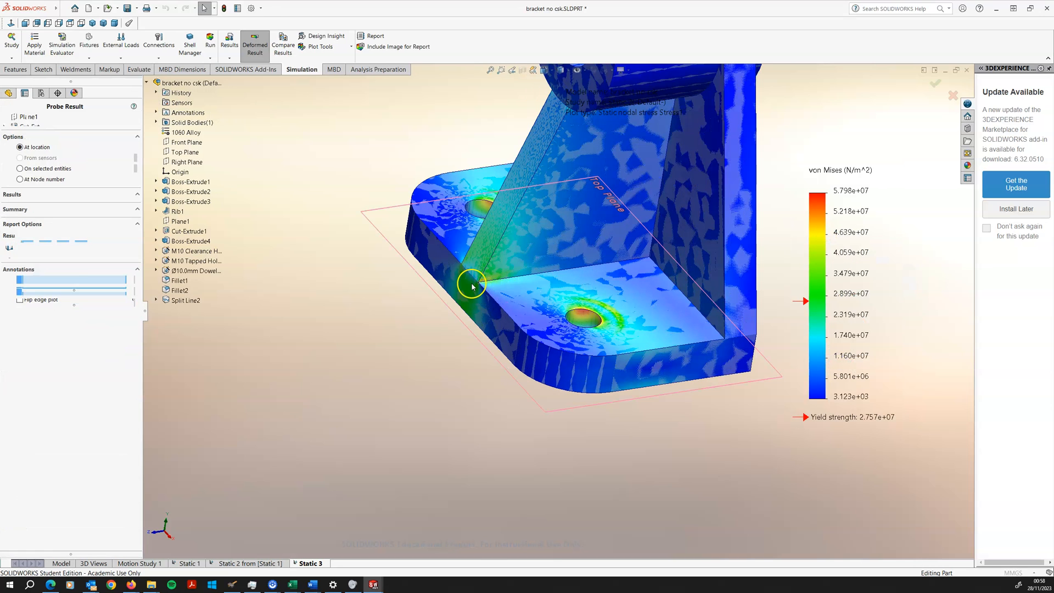
left_click(468, 288)
left_click_drag(497, 322, 423, 343)
Probe the stress at two locations on the rib's sloping front face just above its foot, moving the first callout off the probed area.
scroll(461, 297, "down", 2)
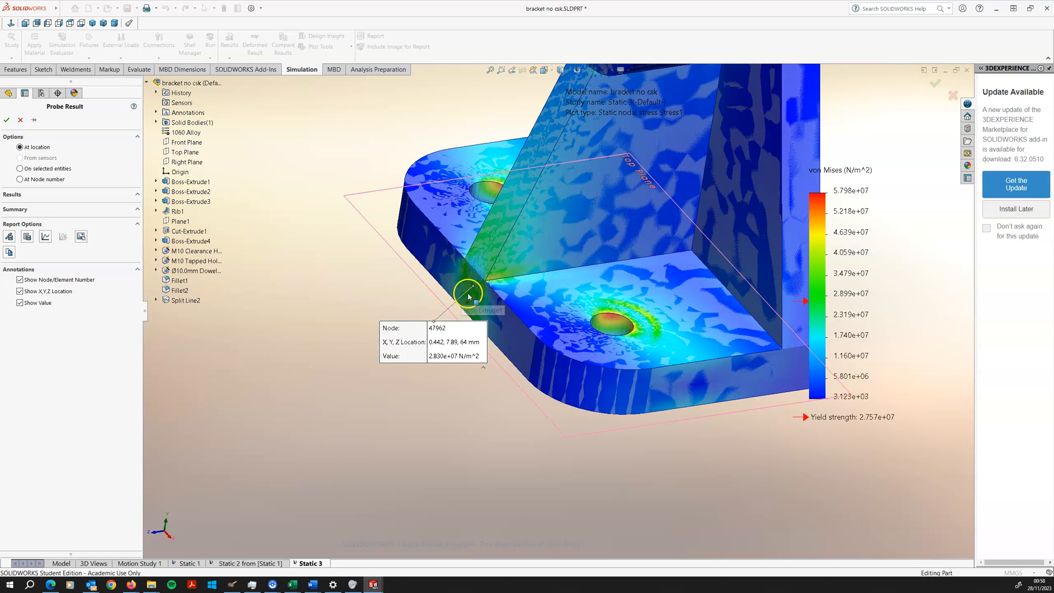
scroll(479, 276, "down", 2)
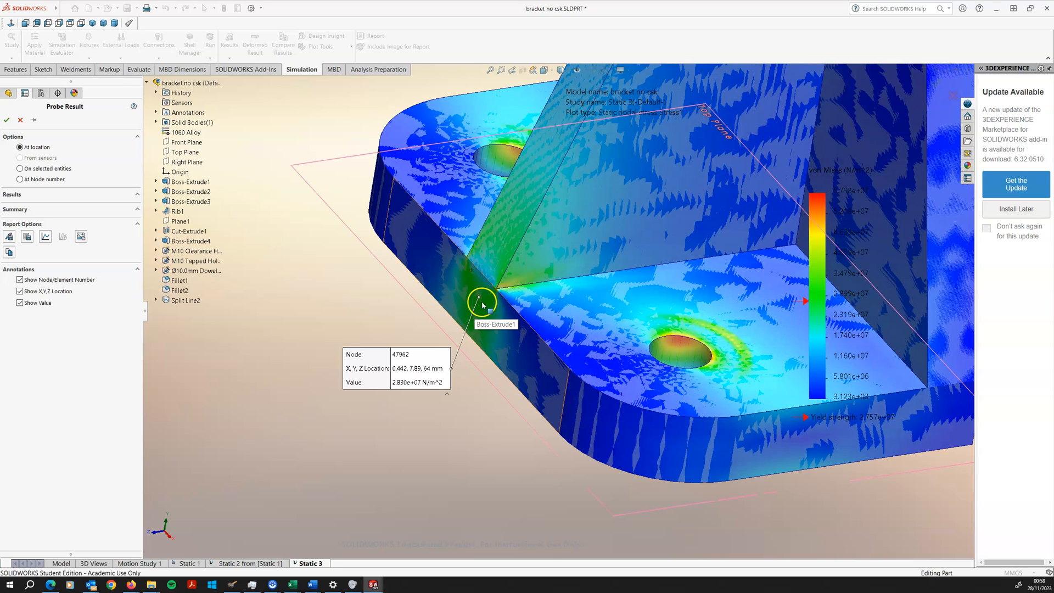
left_click(510, 225)
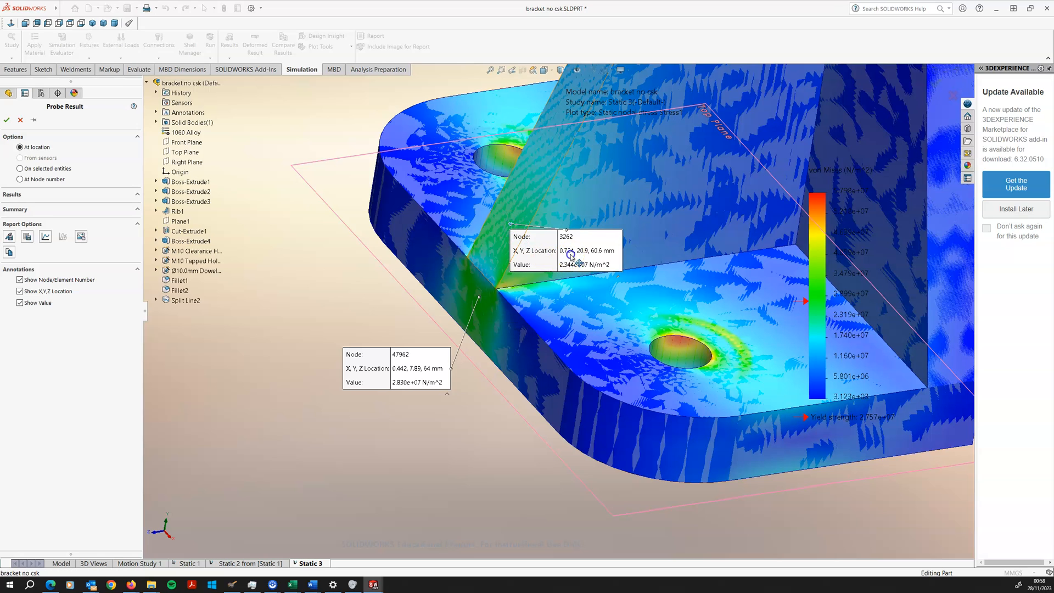
left_click_drag(570, 255, 488, 190)
left_click(499, 235)
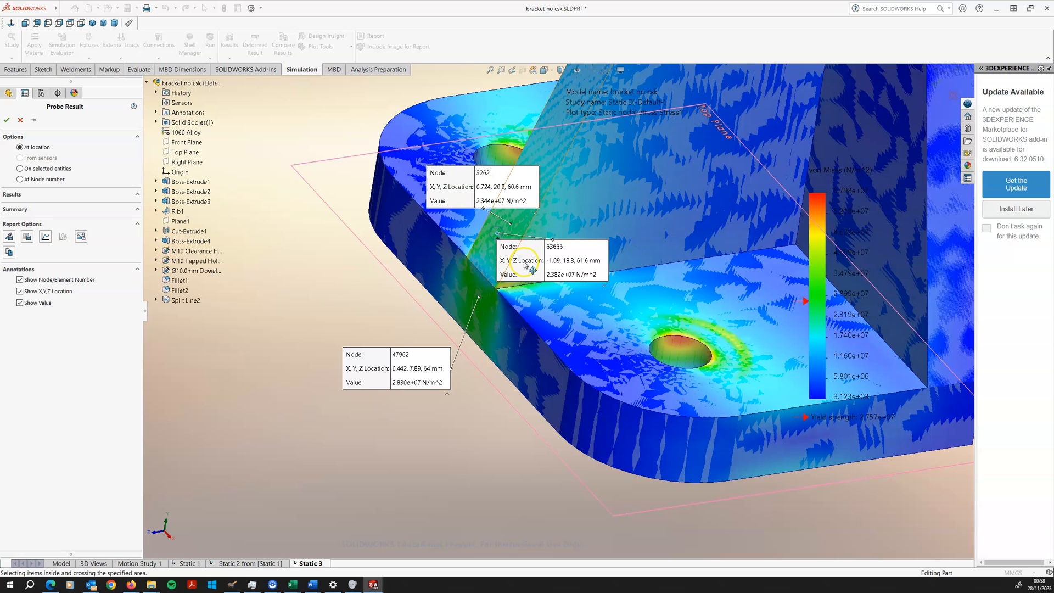
Probe the stress at two locations on the vertical plate's rear face near its base, compare the callouts, and finish probing.
scroll(551, 263, "up", 5)
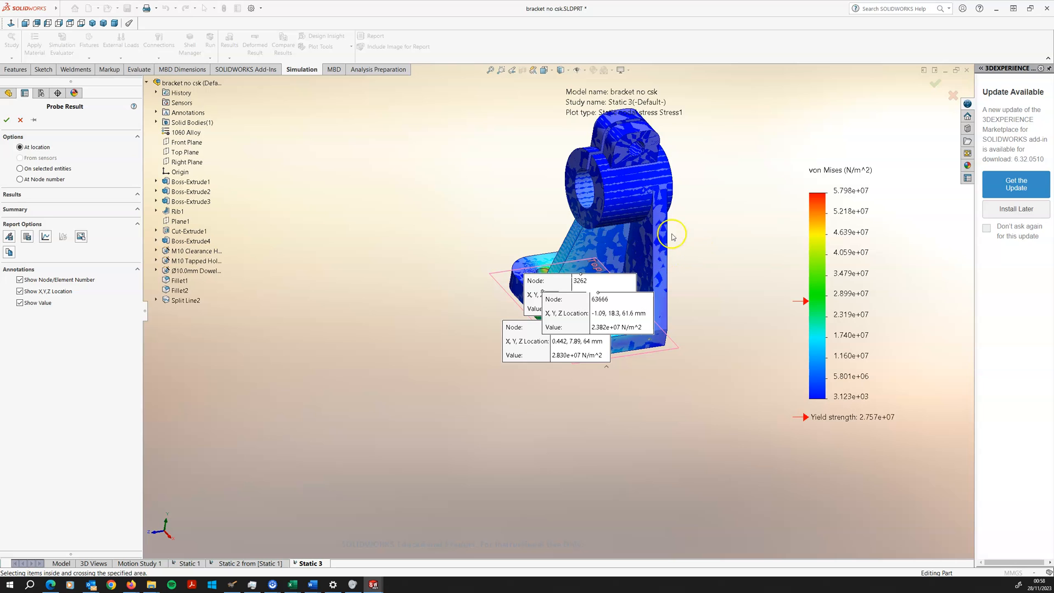
scroll(658, 274, "down", 10)
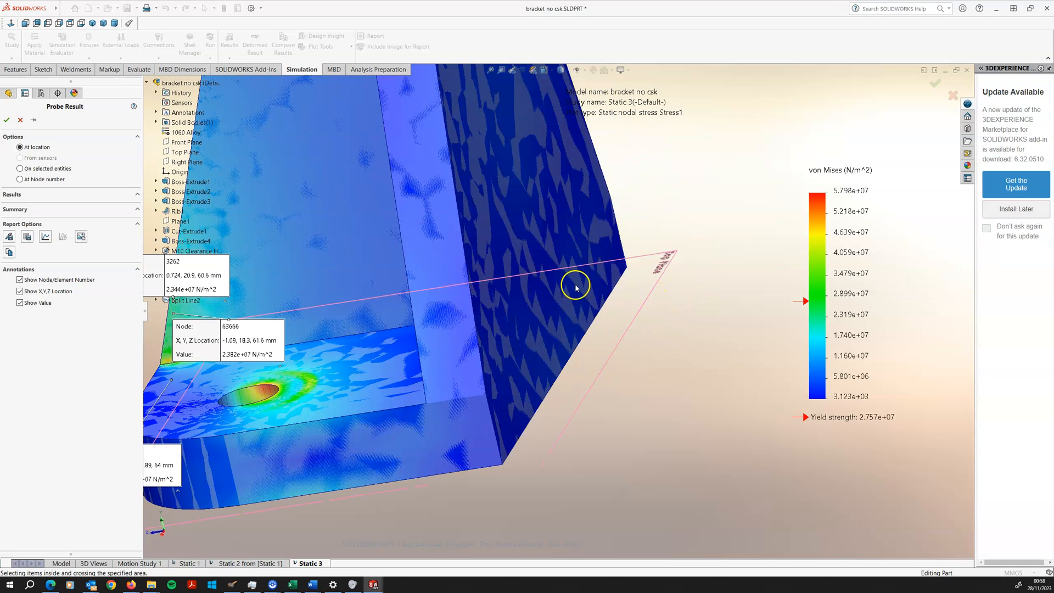
left_click(559, 310)
left_click_drag(599, 333, 637, 310)
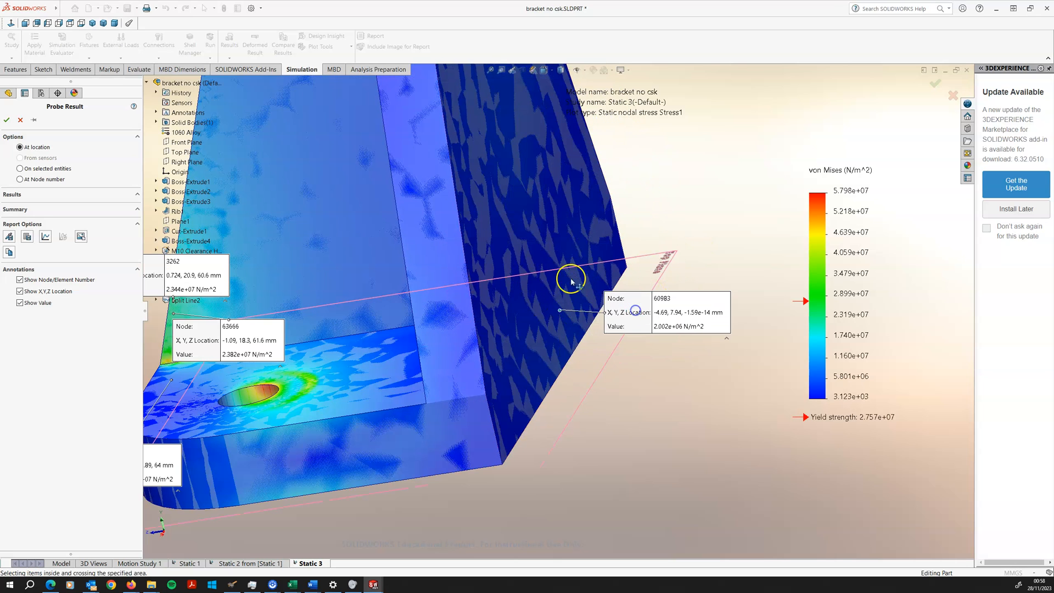
left_click(526, 236)
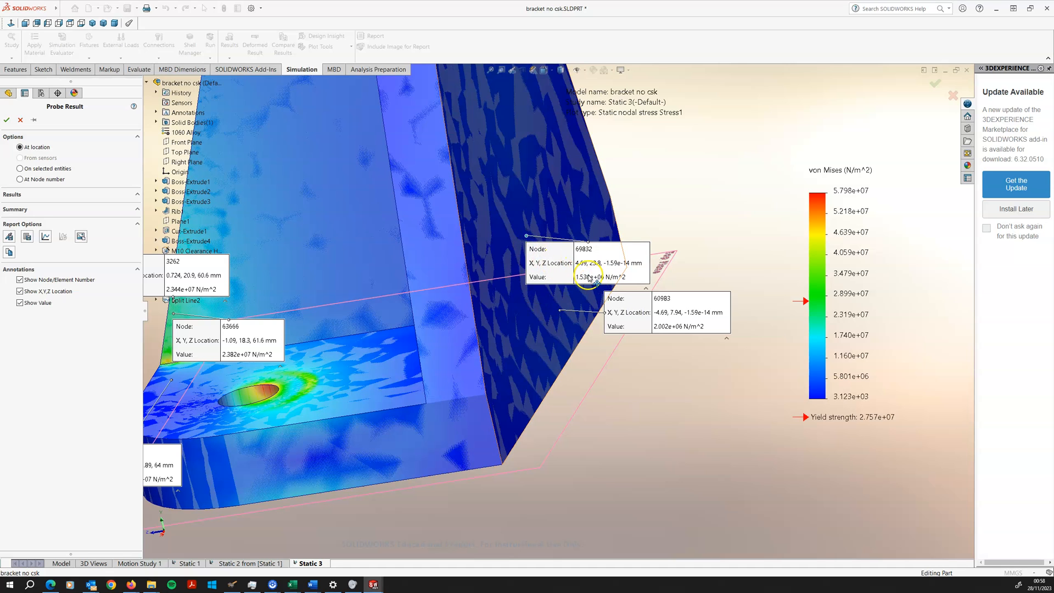
middle_click_drag(545, 331, 564, 324)
scroll(654, 235, "up", 3)
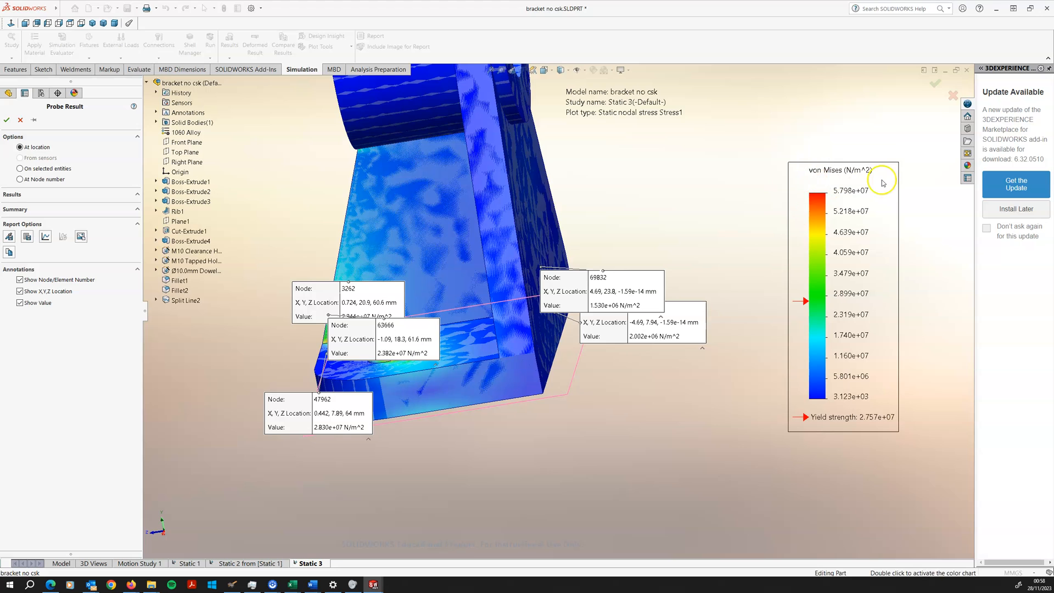
scroll(713, 220, "up", 3)
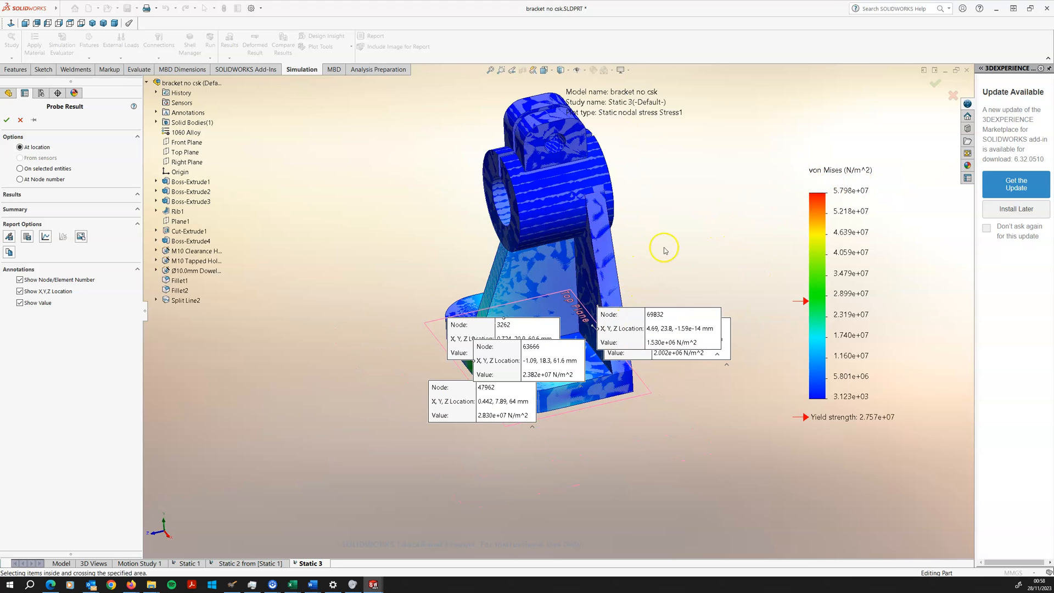
left_click(935, 82)
Examine the von Mises stress in the nearer base plate hole and at the rib's foot on the deformed bracket.
scroll(549, 377, "down", 3)
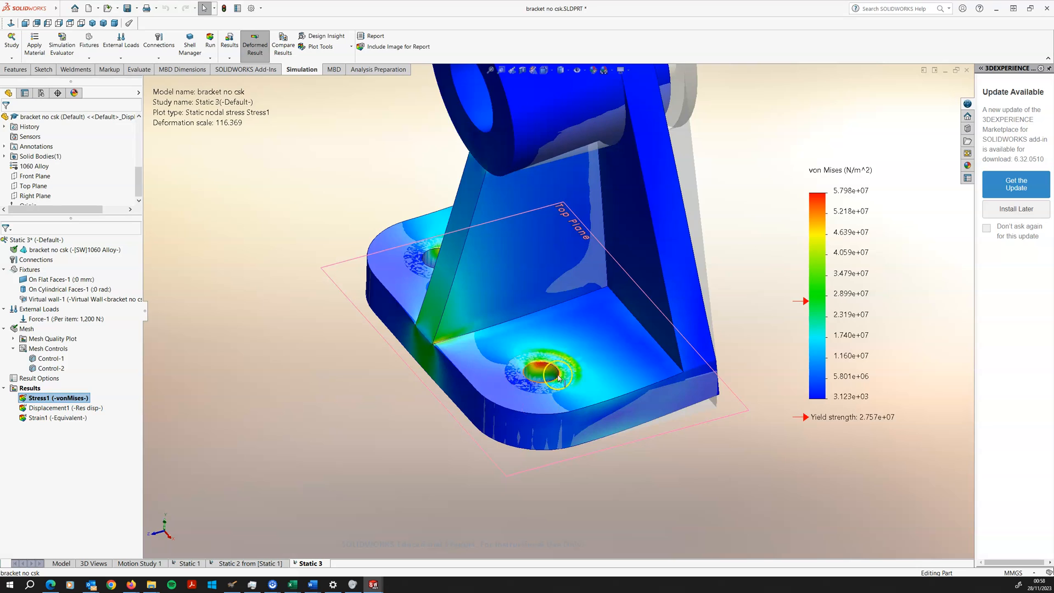
scroll(549, 378, "down", 2)
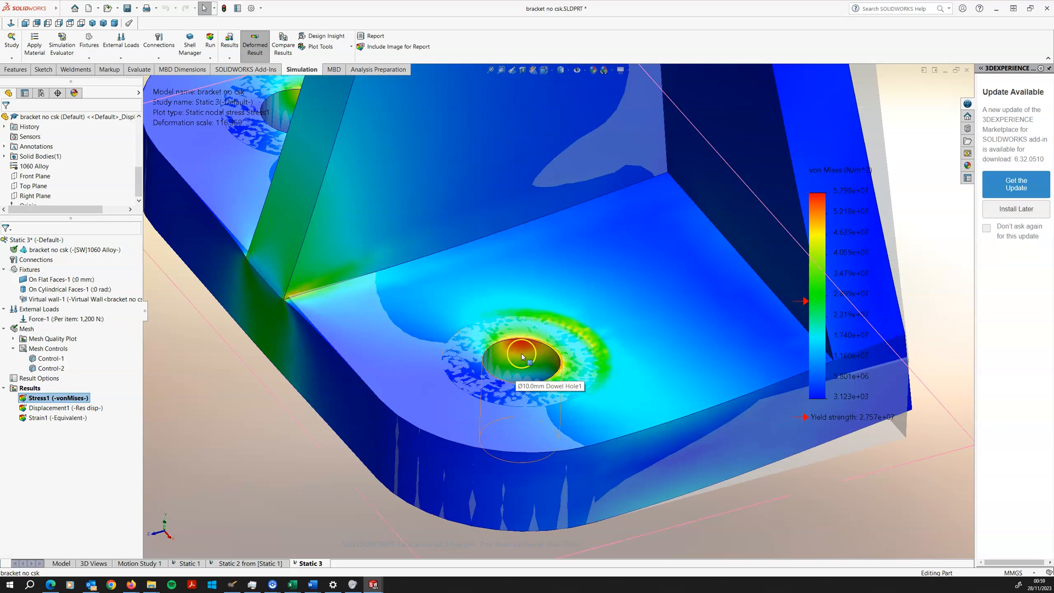
scroll(528, 354, "up", 2)
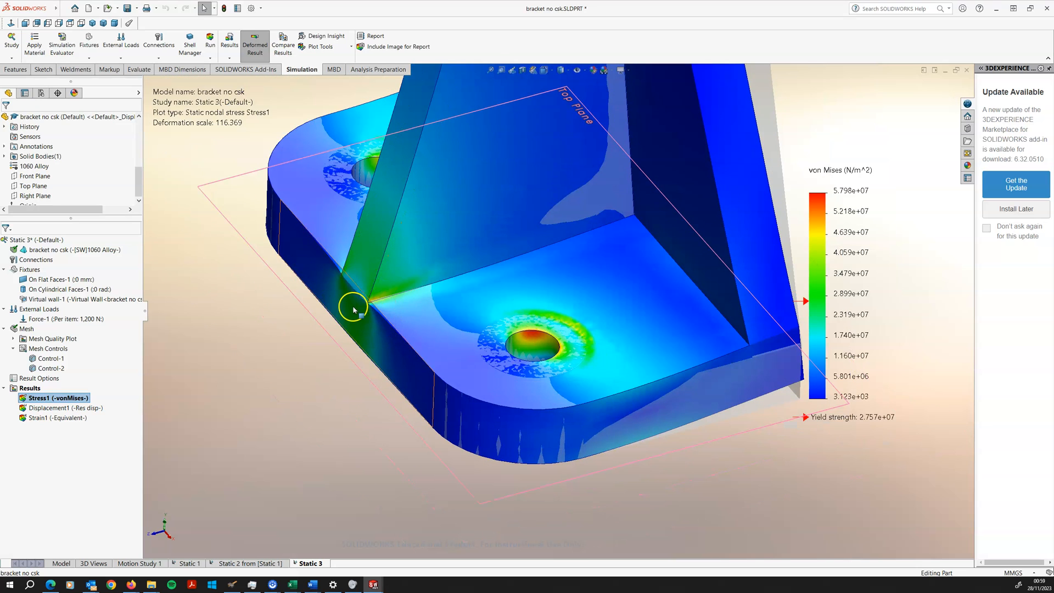
scroll(376, 282, "up", 1)
scroll(430, 302, "down", 1)
left_click(420, 290)
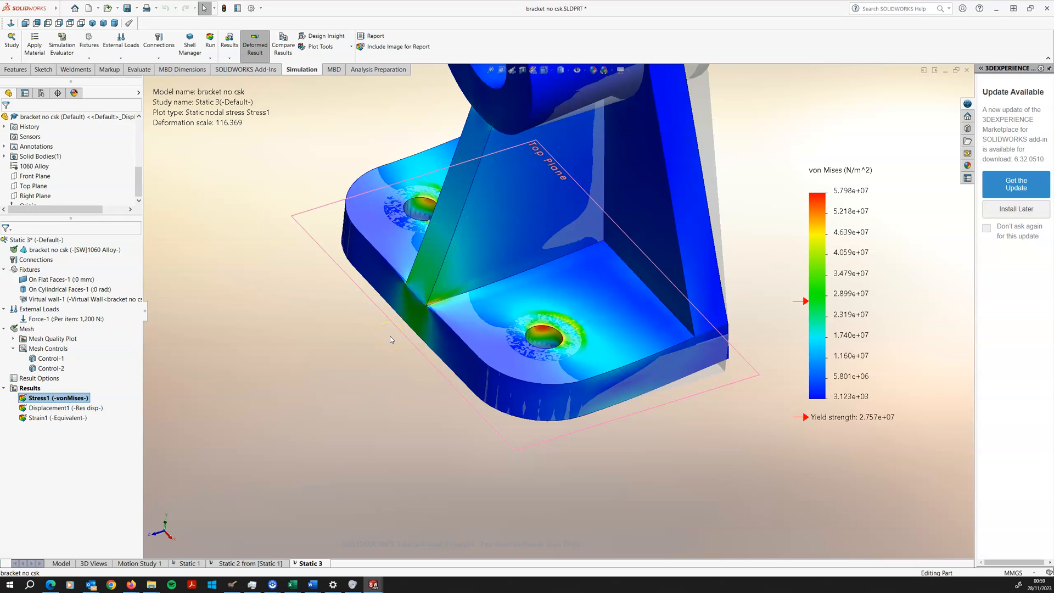
left_click(277, 423)
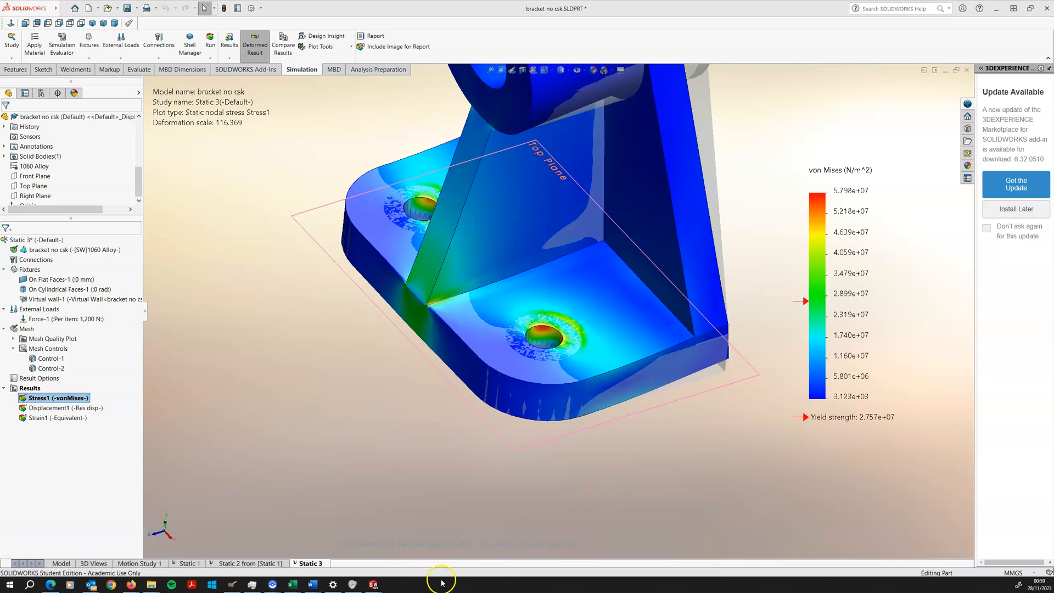
Switch to the Word exercise document and review its Results Plots list, including the three principal stress vector plots.
key("alt+Tab")
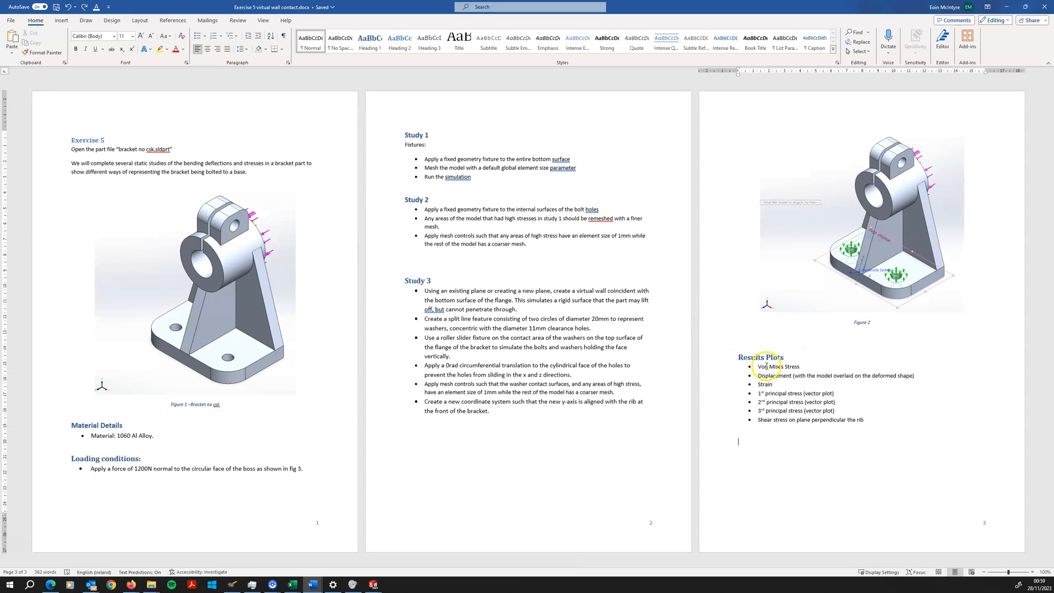
left_click_drag(756, 363, 839, 417)
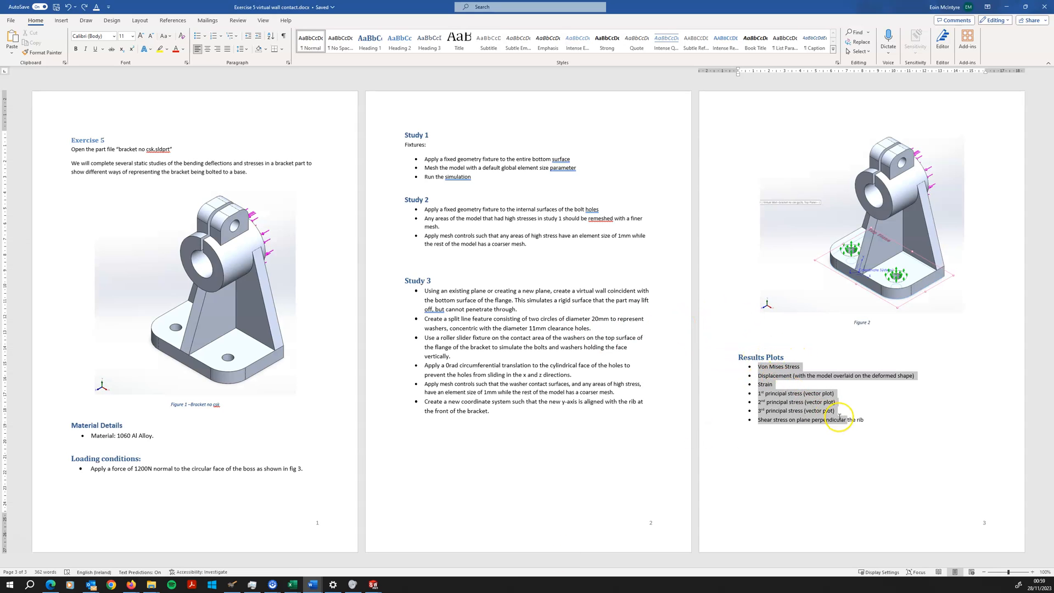
left_click(763, 367)
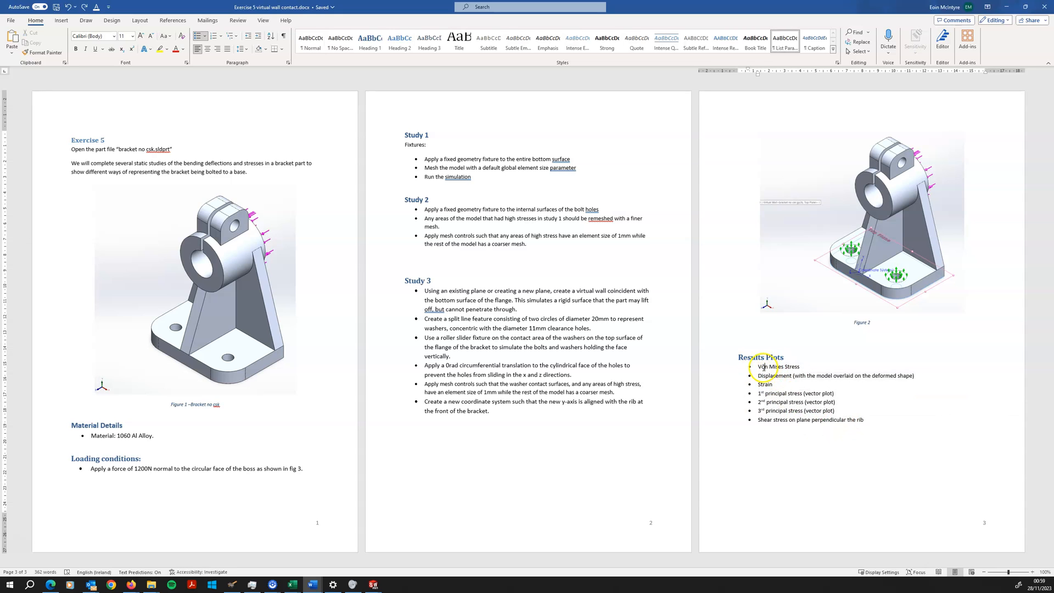
left_click_drag(758, 366, 773, 384)
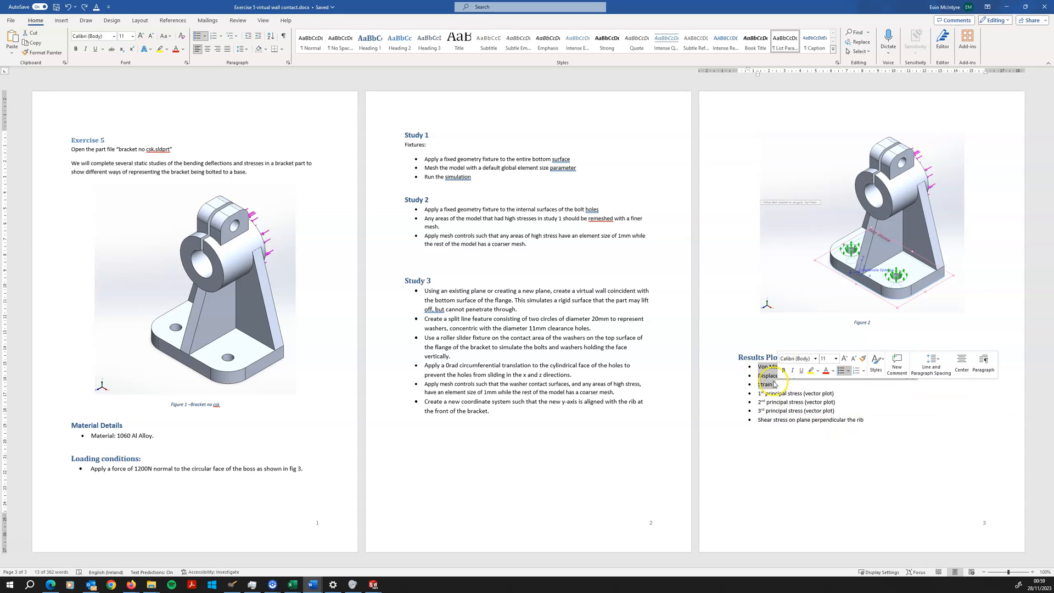
left_click(745, 367)
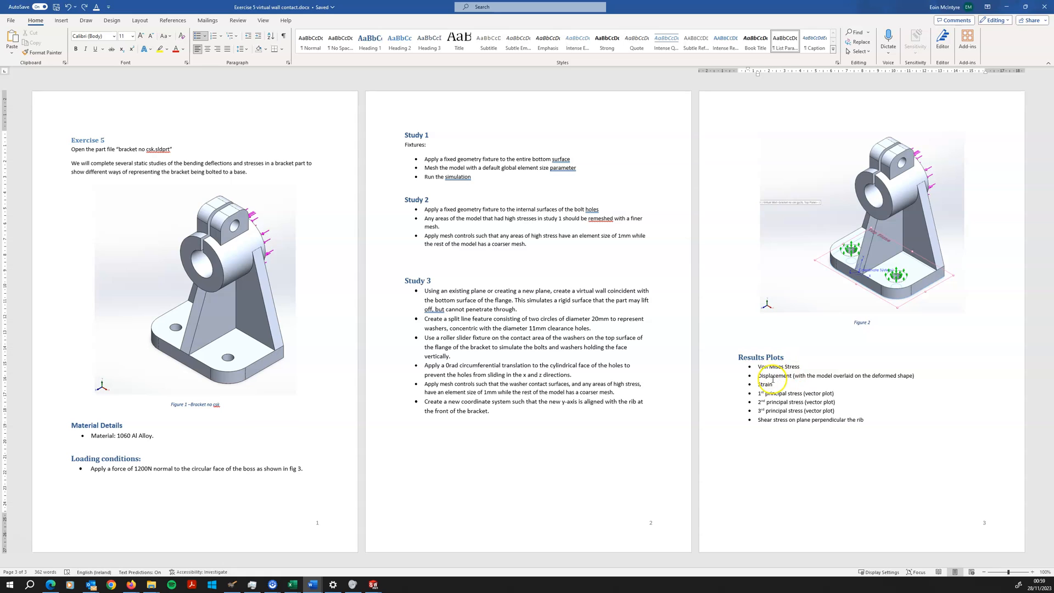
left_click_drag(790, 412, 839, 413)
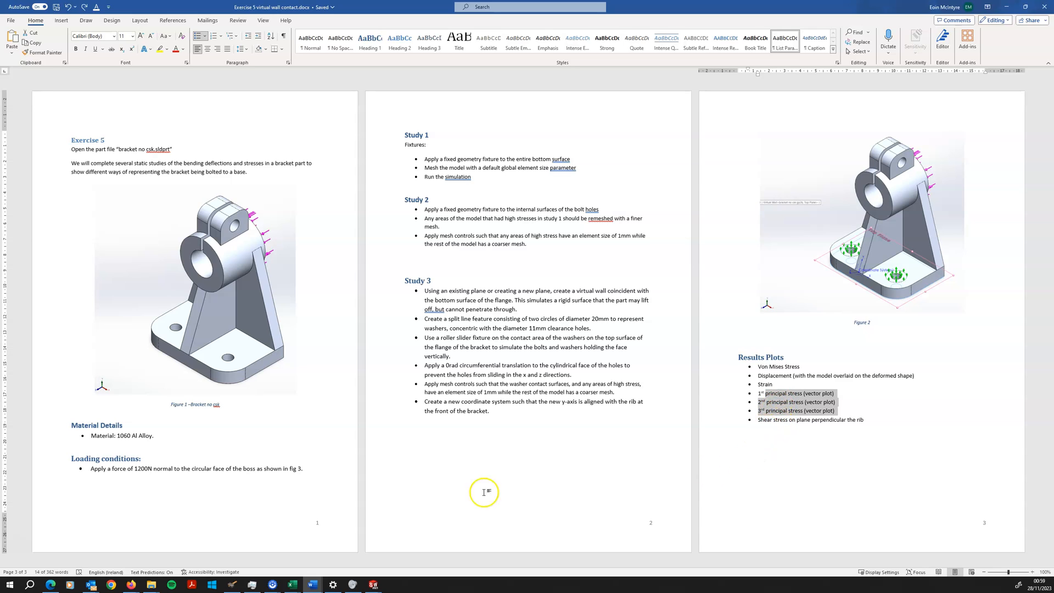
left_click(767, 418)
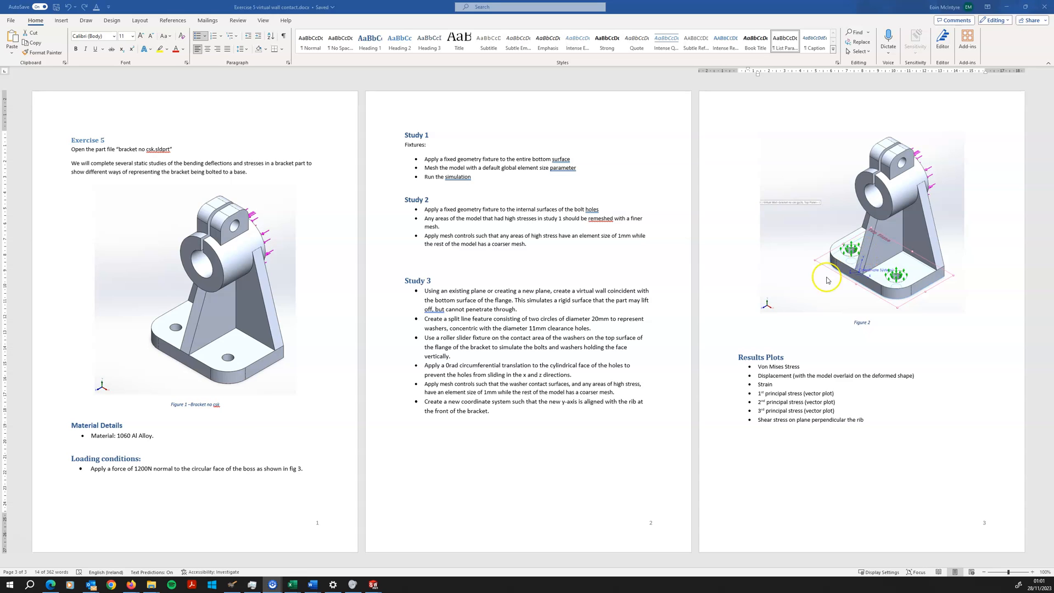
Return to SOLIDWORKS and define a new stress plot of P1: 1st Principal Stress, shown as a vector plot.
mouse_move(373, 583)
left_click(403, 556)
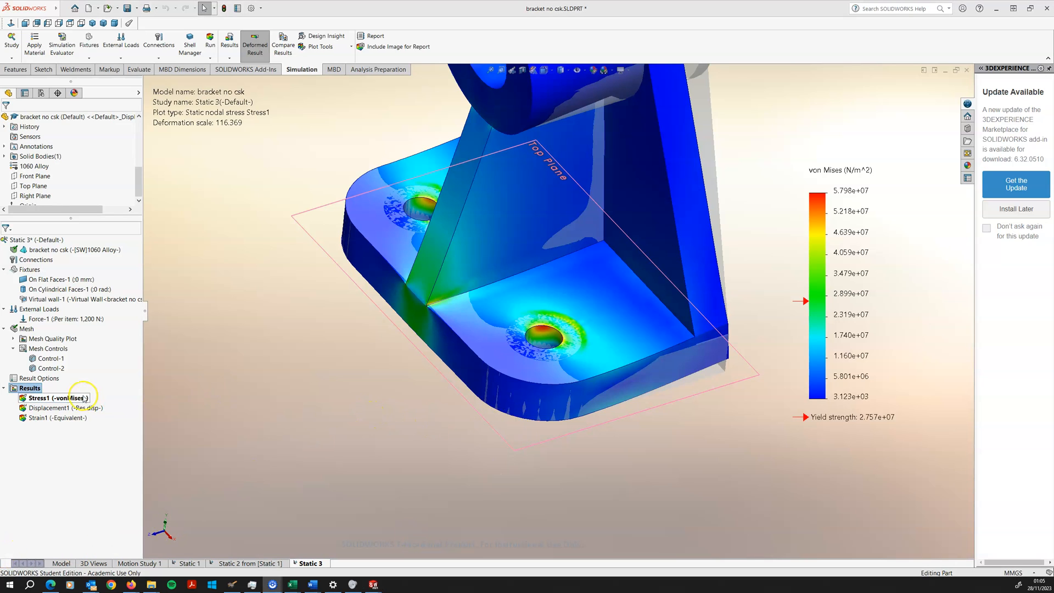
left_click(26, 390)
right_click(26, 390)
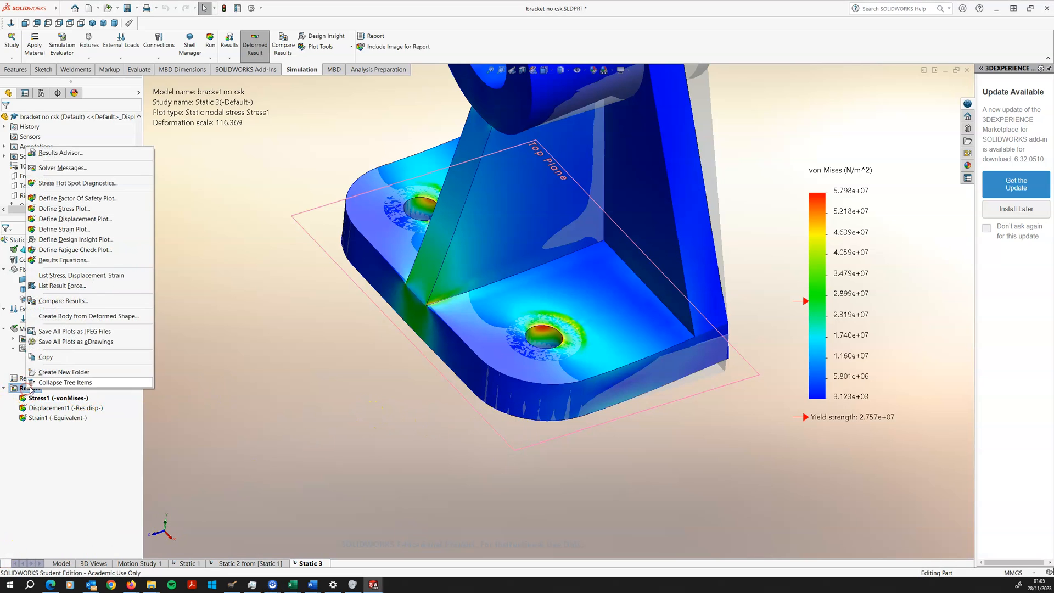
left_click(57, 210)
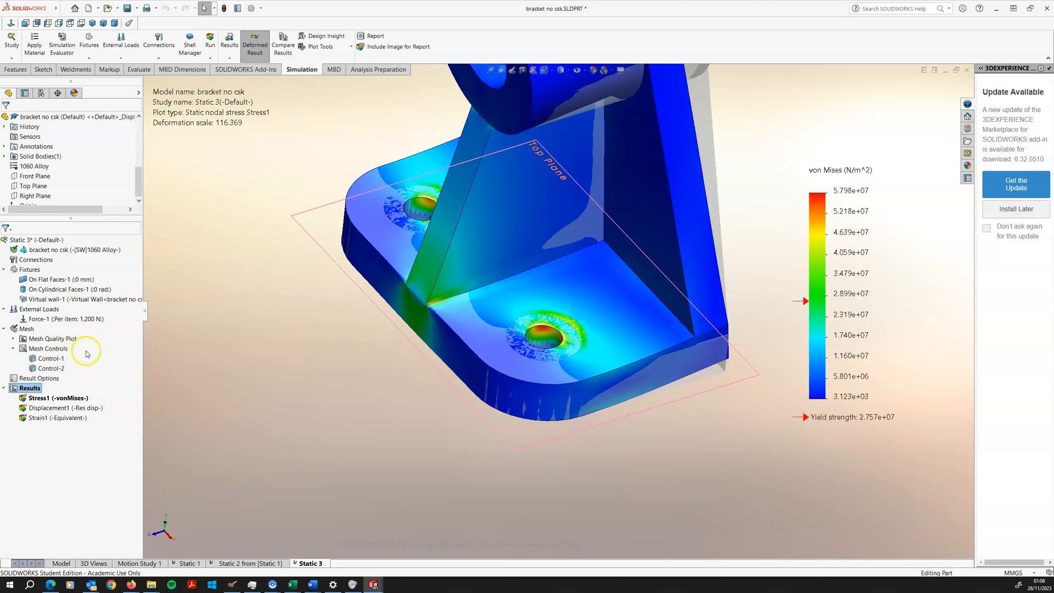
left_click(115, 300)
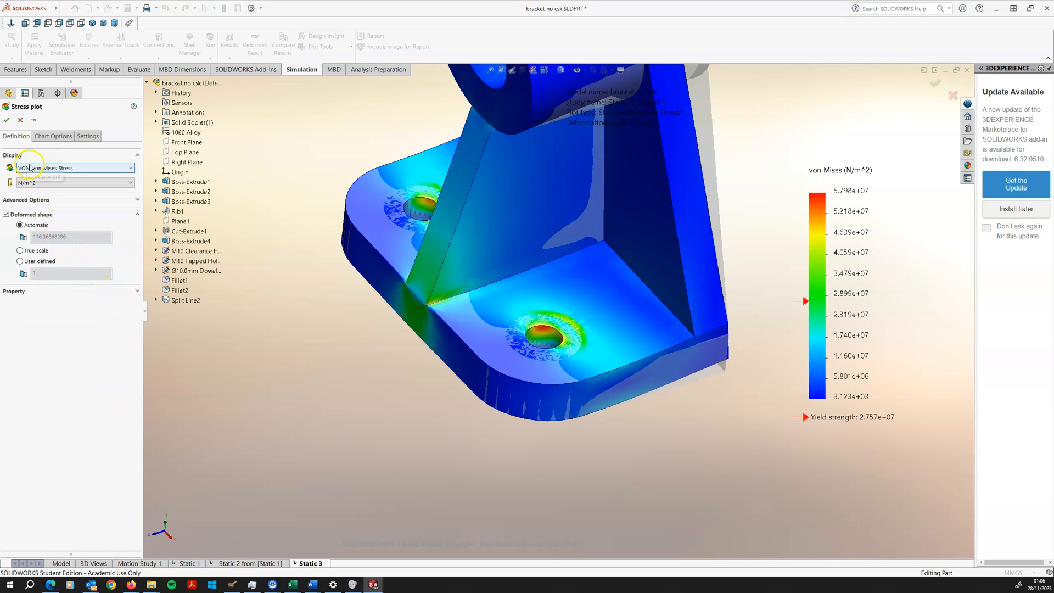
left_click(30, 168)
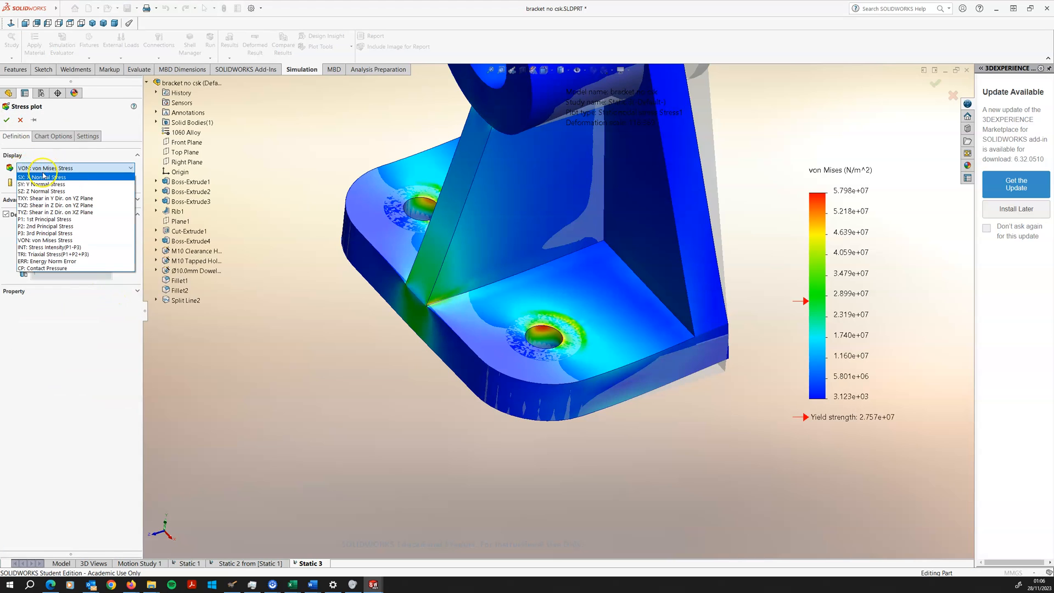
left_click(39, 220)
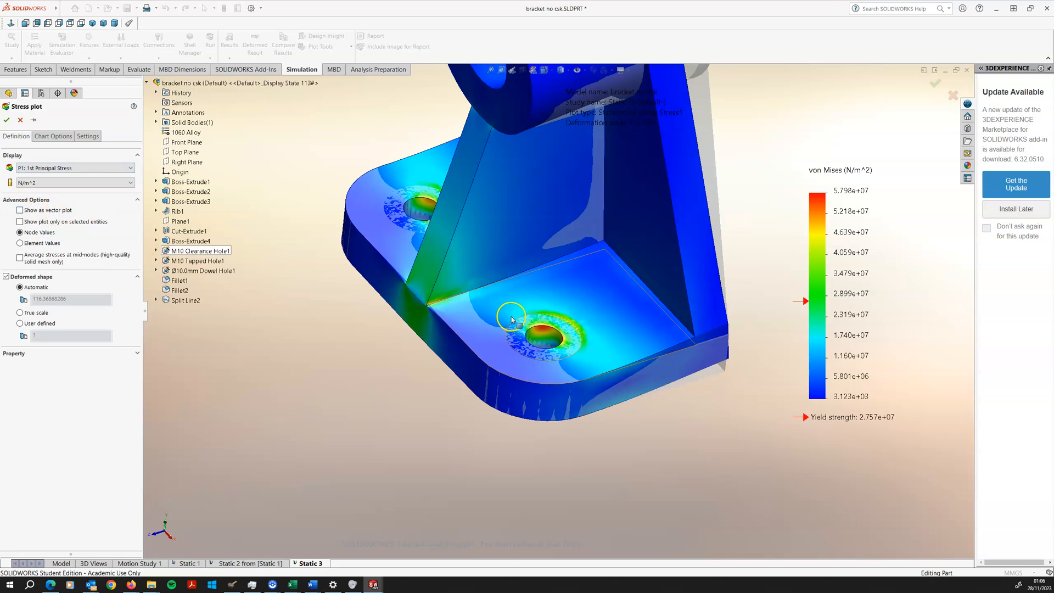
left_click(19, 211)
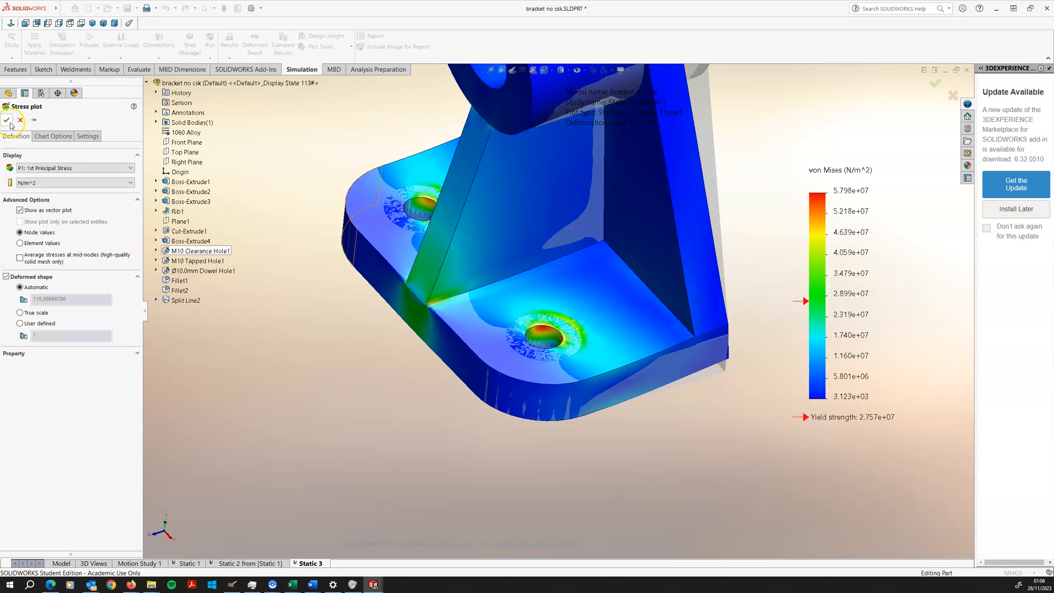
Examine the direction and distribution of the 1st principal stress vectors in the vertical plate and around the base plate holes.
scroll(723, 211, "down", 3)
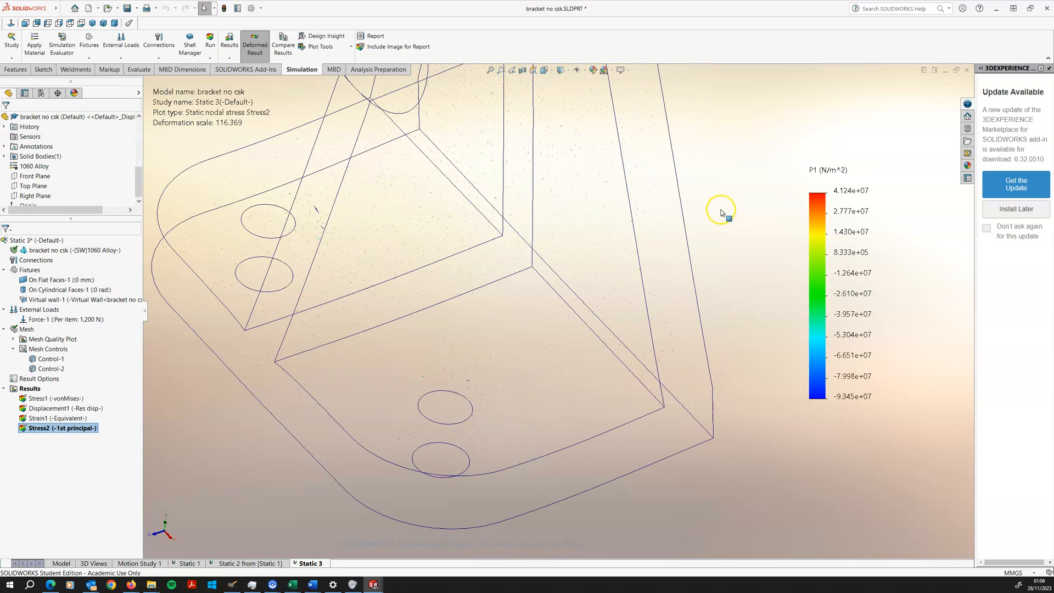
scroll(697, 233, "up", 3)
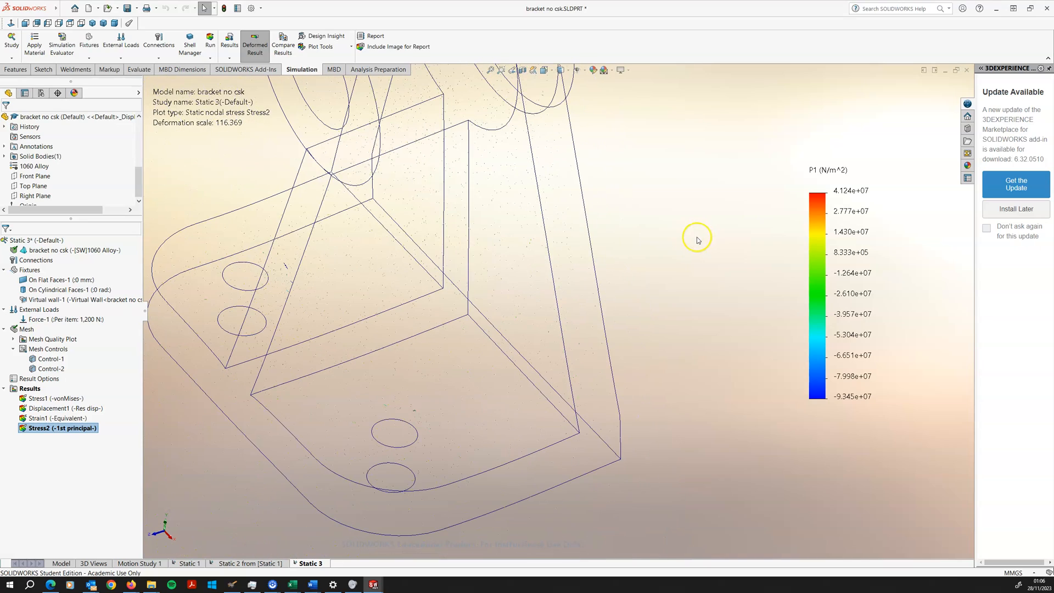
mouse_move(665, 248)
middle_mouse_down()
mouse_move(623, 266)
mouse_move(675, 261)
middle_mouse_up()
scroll(603, 270, "down", 4)
scroll(603, 270, "down", 5)
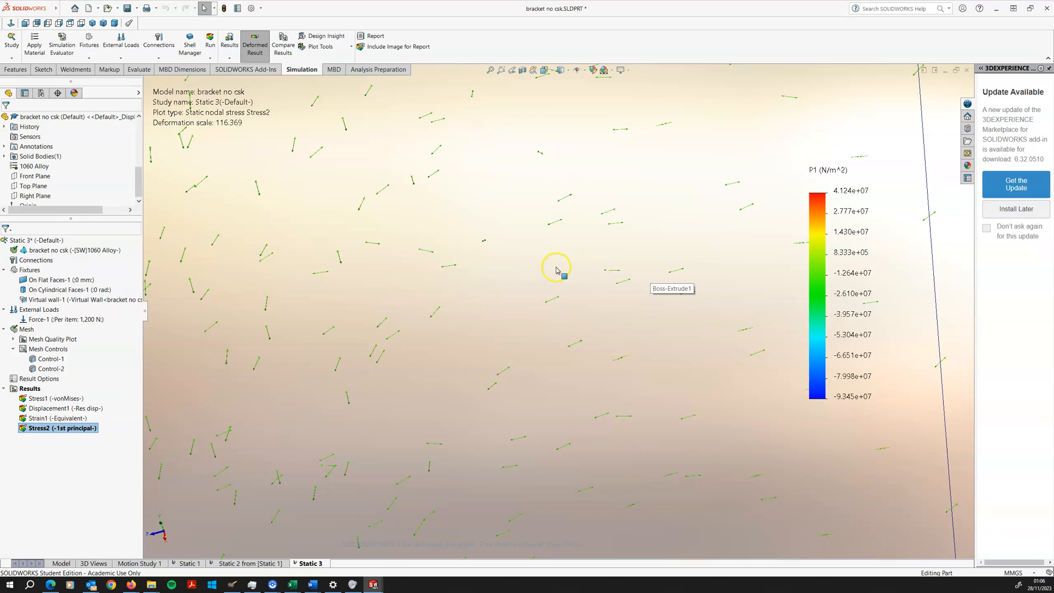
scroll(554, 271, "up", 5)
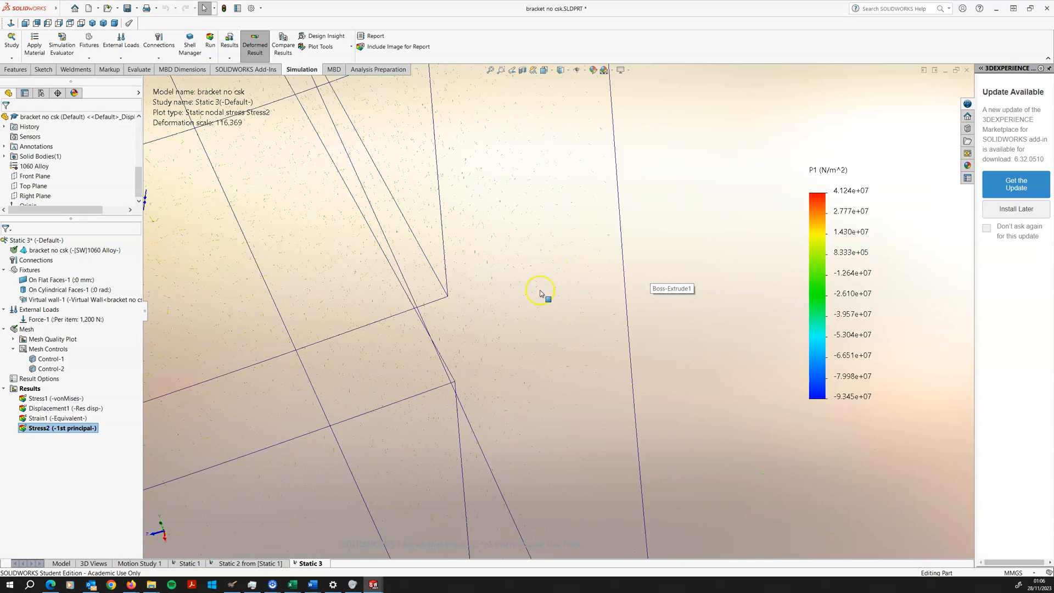
middle_click_drag(532, 300, 460, 403)
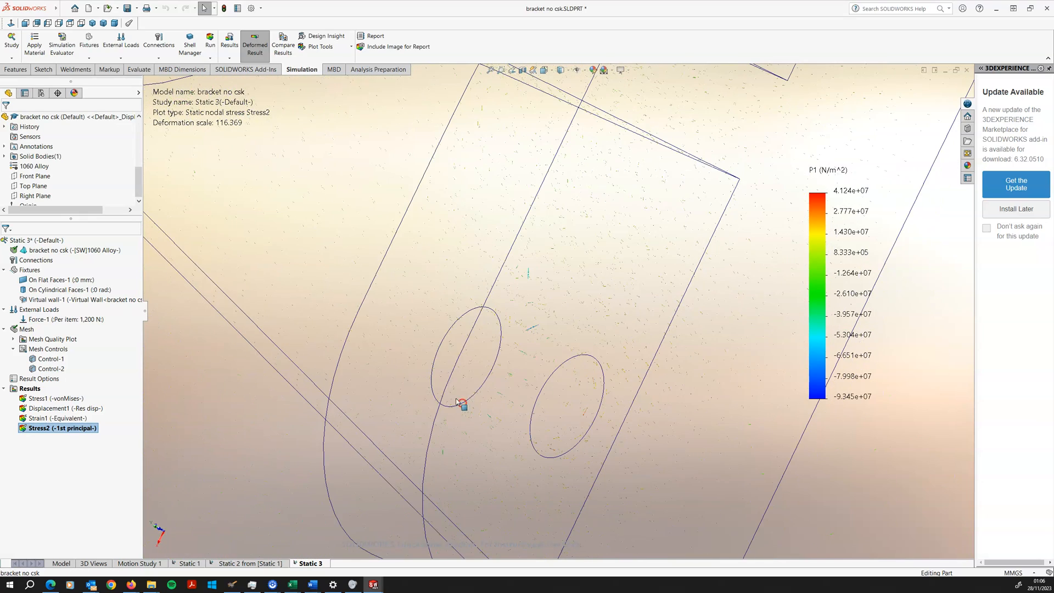
scroll(287, 262, "down", 5)
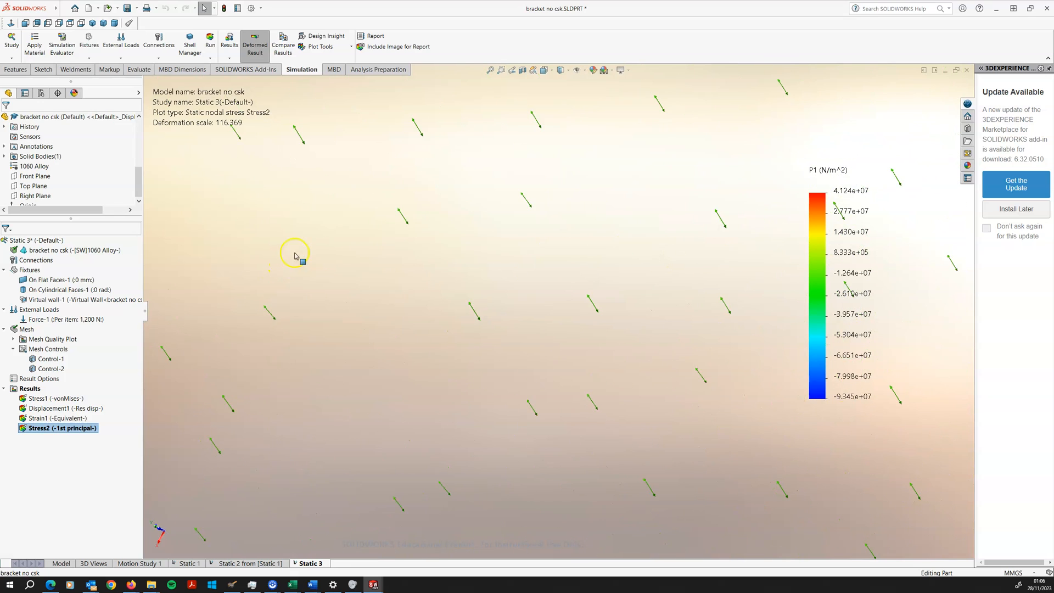
Examine a single 1st principal stress vector up close, as well as the vectors around the nearer base plate holes.
scroll(488, 237, "up", 2)
scroll(527, 273, "down", 4)
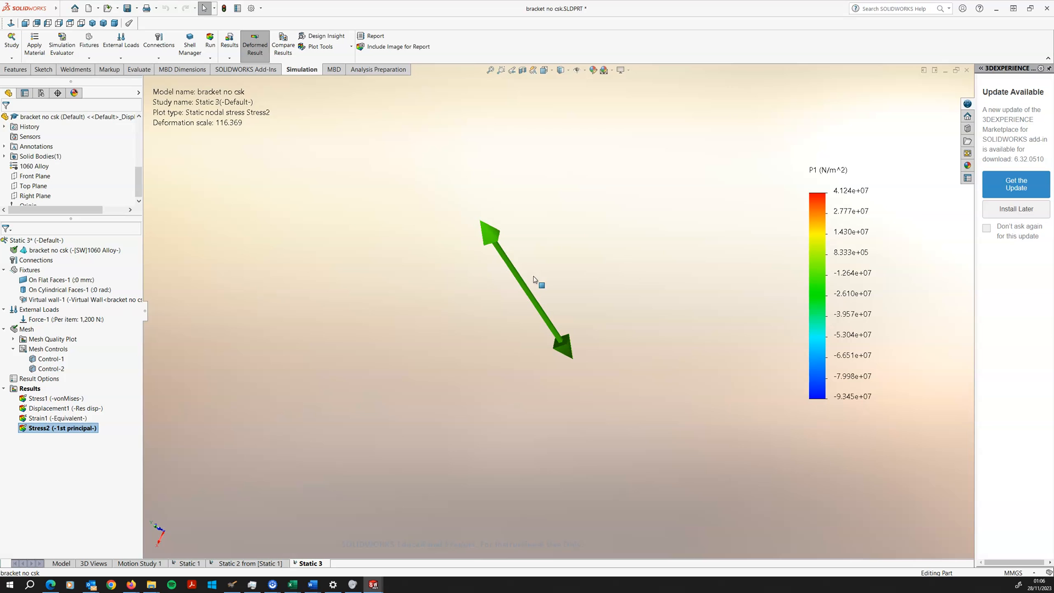
scroll(528, 275, "up", 6)
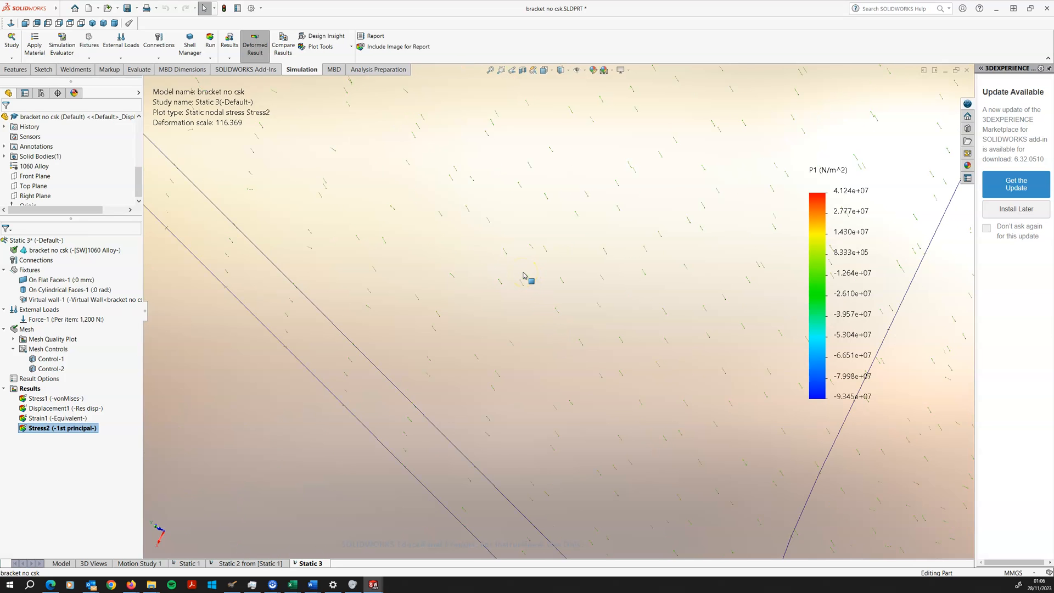
scroll(576, 265, "up", 6)
middle_click_drag(639, 236, 685, 193)
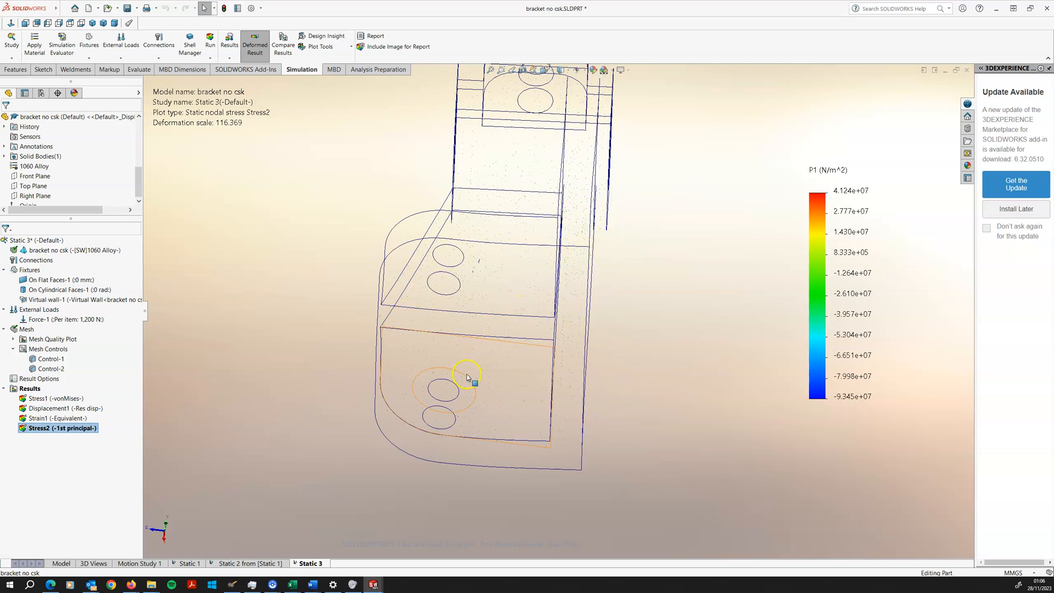
scroll(466, 377, "down", 10)
scroll(493, 378, "down", 1)
scroll(467, 282, "up", 3)
scroll(372, 262, "up", 5)
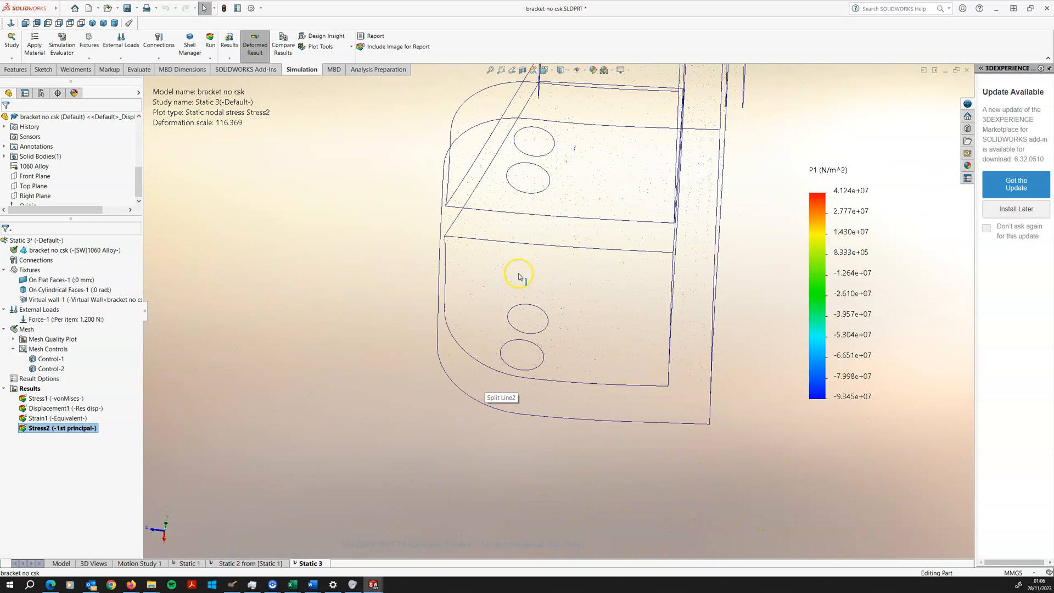
Examine the 1st principal stress vectors around the farther base plate hole and the rib's foot from several angles.
scroll(543, 235, "down", 3)
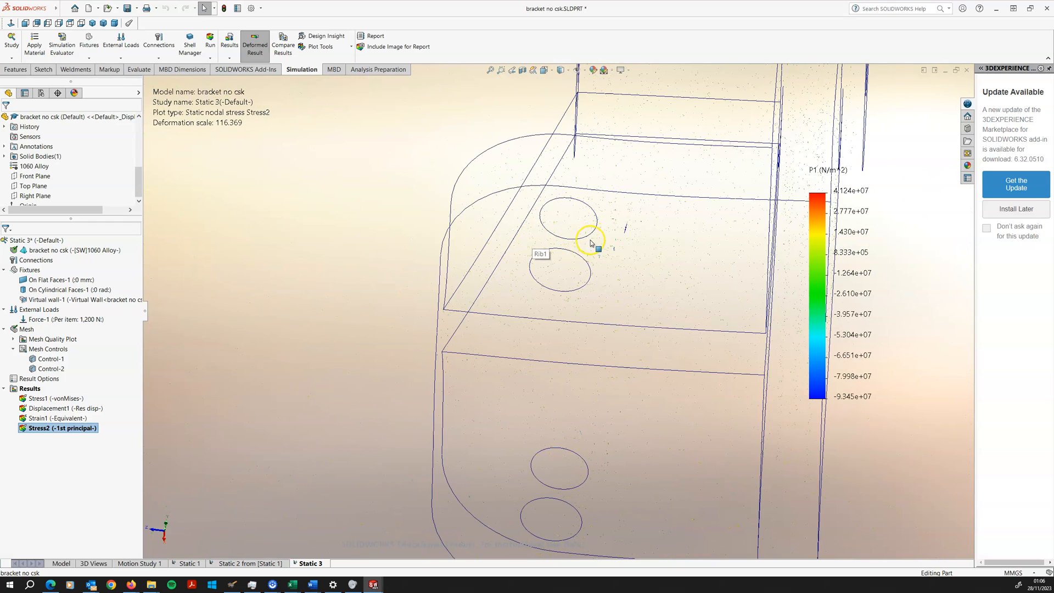
scroll(611, 244, "down", 5)
scroll(433, 327, "down", 4)
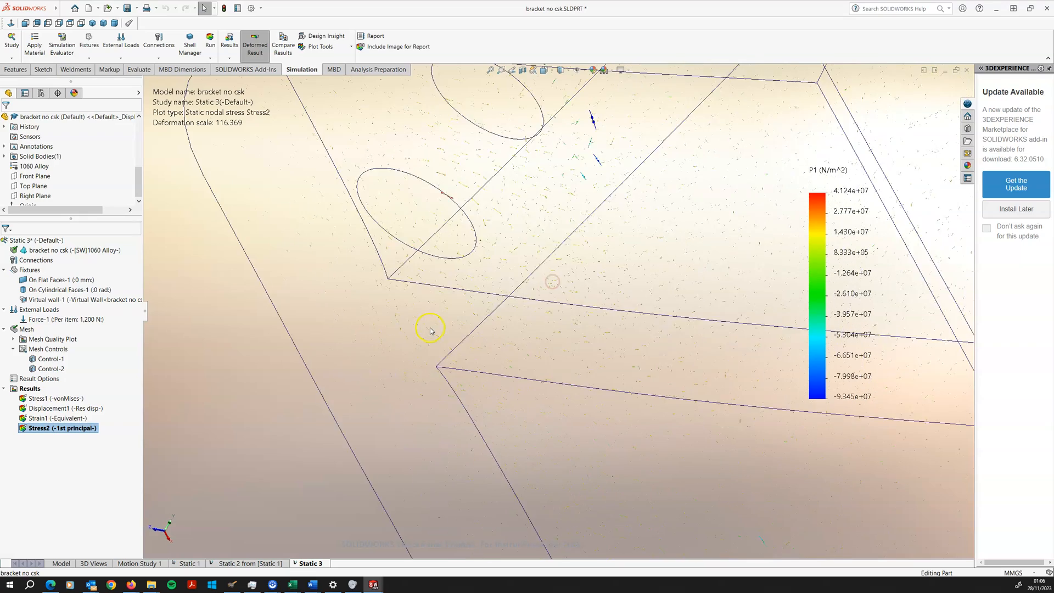
scroll(414, 330, "down", 2)
scroll(409, 329, "up", 8)
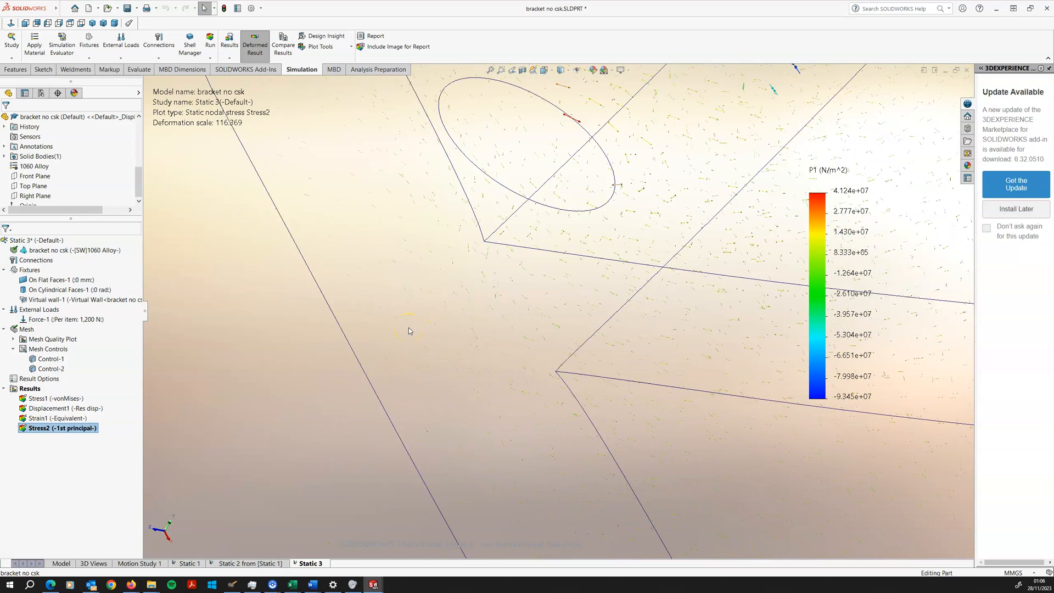
middle_click_drag(636, 293, 590, 269)
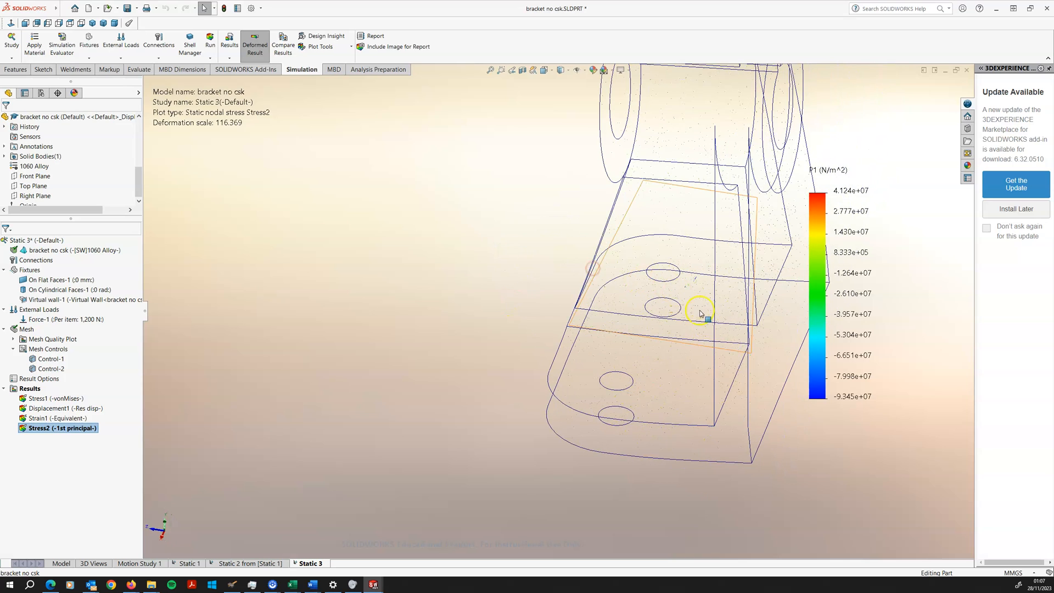
scroll(713, 321, "down", 2)
scroll(768, 363, "down", 2)
middle_click_drag(757, 360, 662, 333)
scroll(645, 284, "down", 4)
scroll(639, 287, "up", 6)
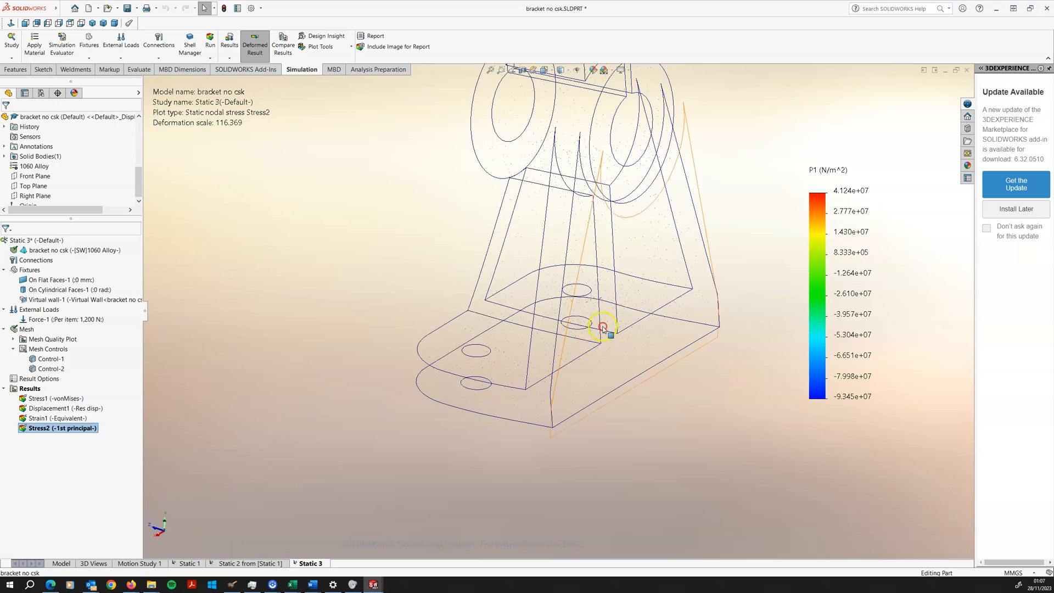
middle_click_drag(602, 328, 612, 330)
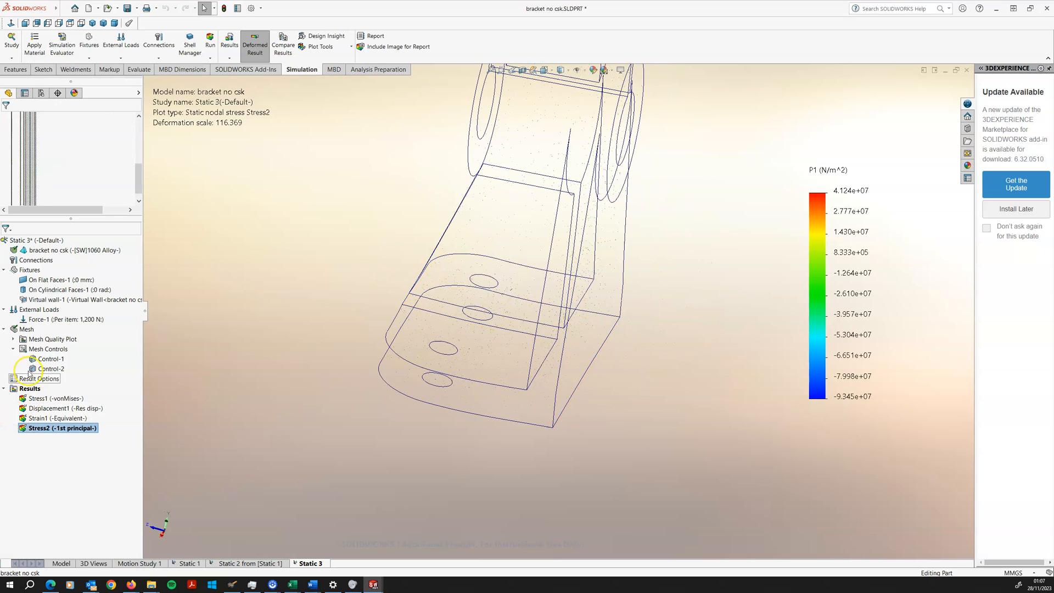
Define a new stress plot of P2: 2nd Principal Stress, shown as a vector plot.
right_click(29, 388)
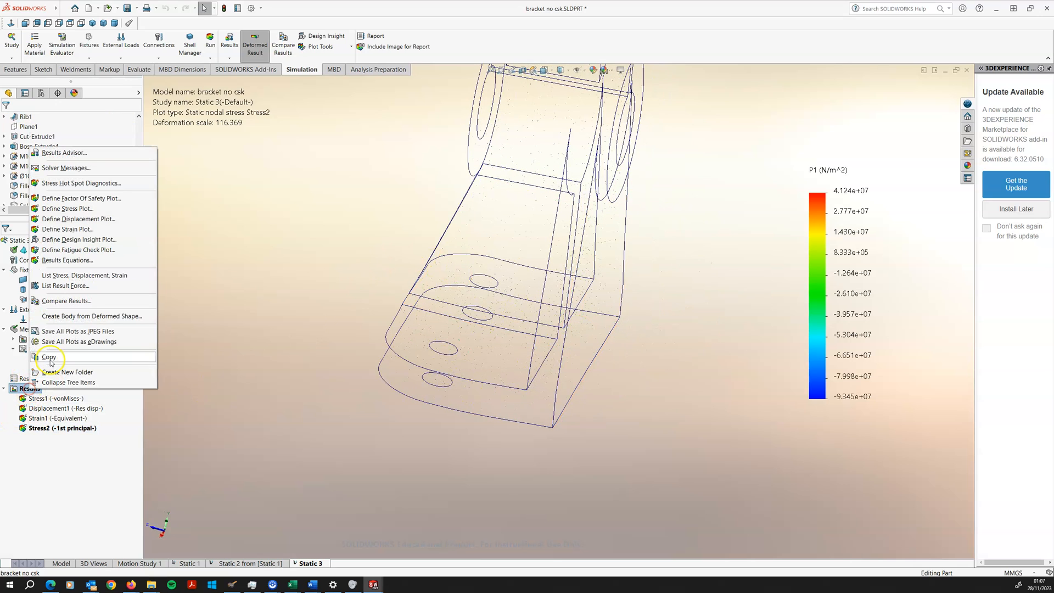
left_click(64, 209)
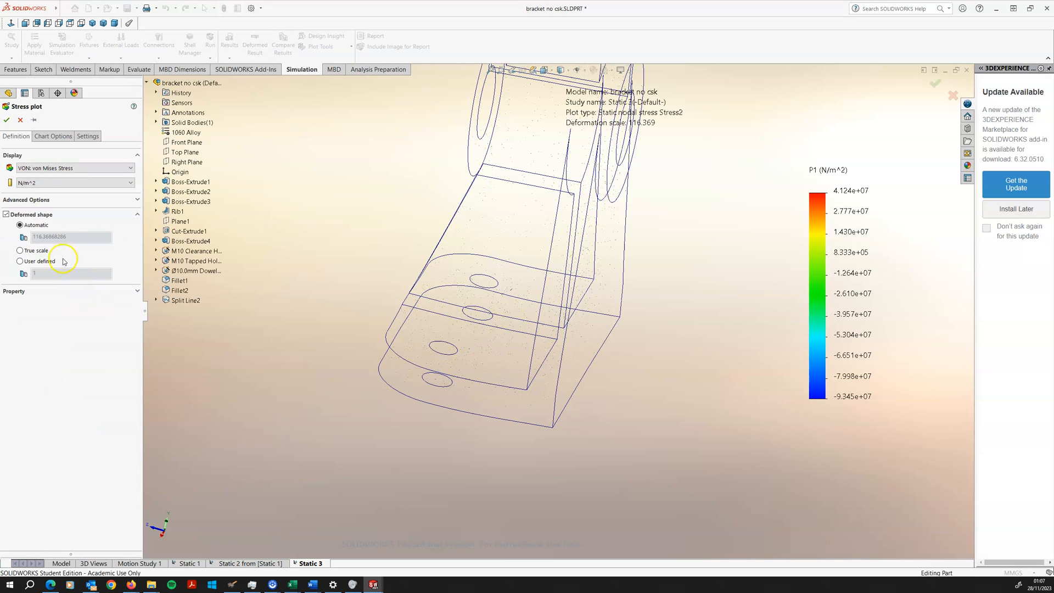
left_click(42, 167)
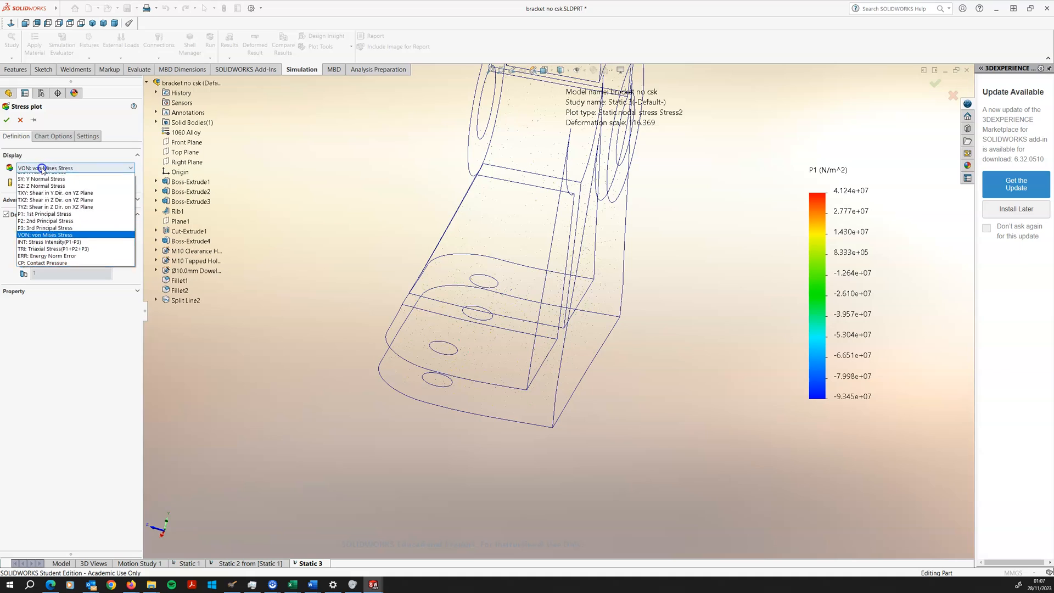
left_click(39, 226)
left_click(20, 210)
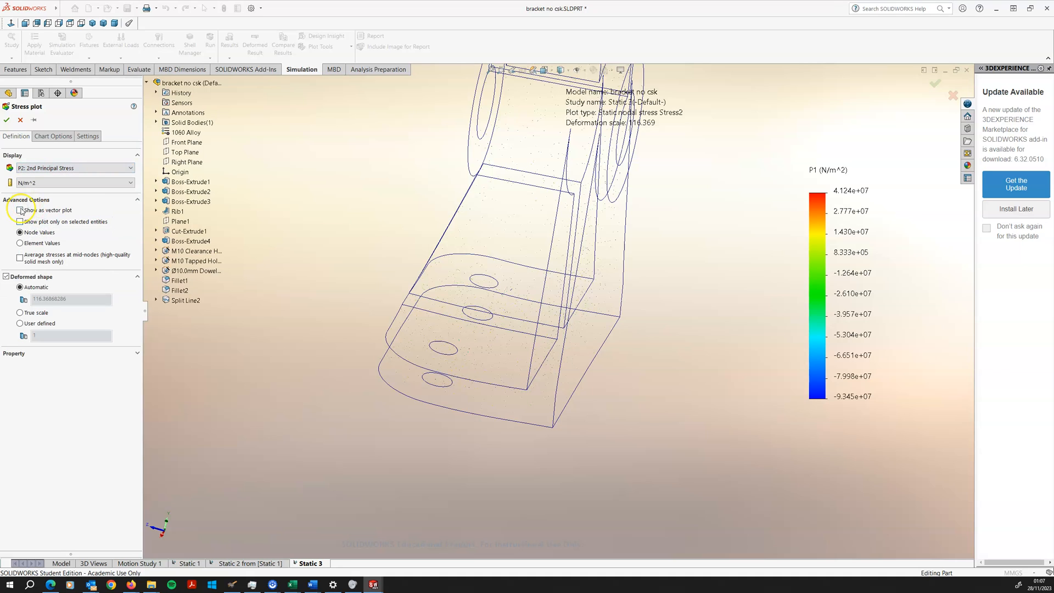
left_click(7, 122)
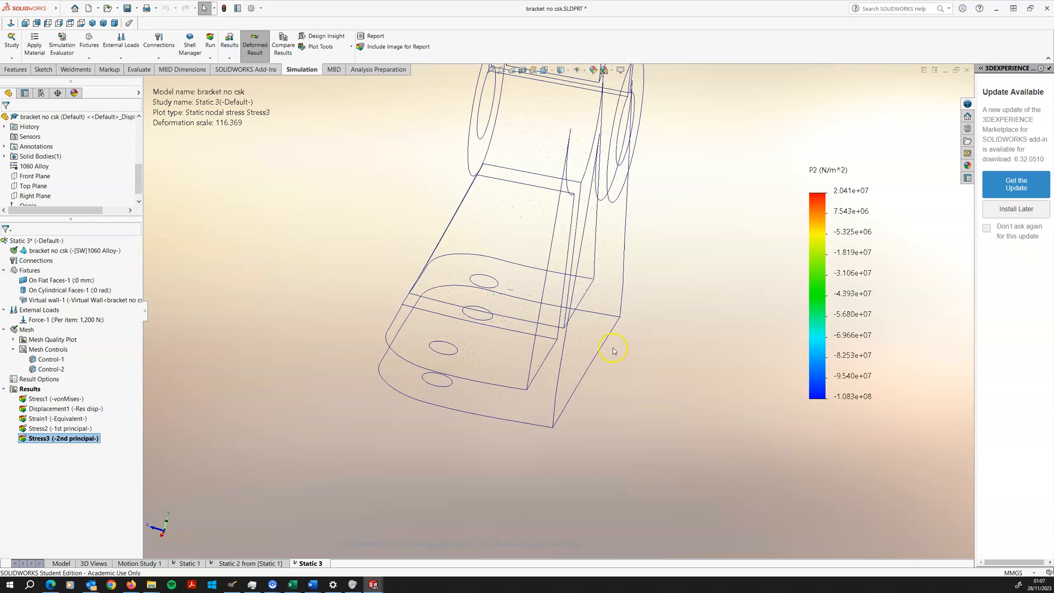
scroll(580, 337, "down", 3)
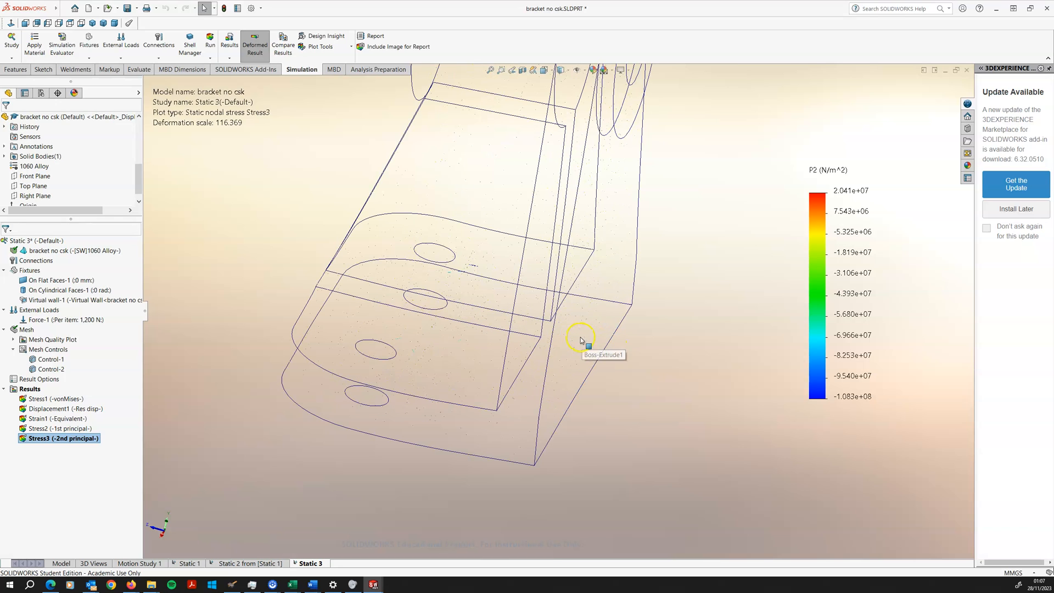
Define a new stress plot of P3: 3rd Principal Stress, shown as a vector plot.
right_click(31, 389)
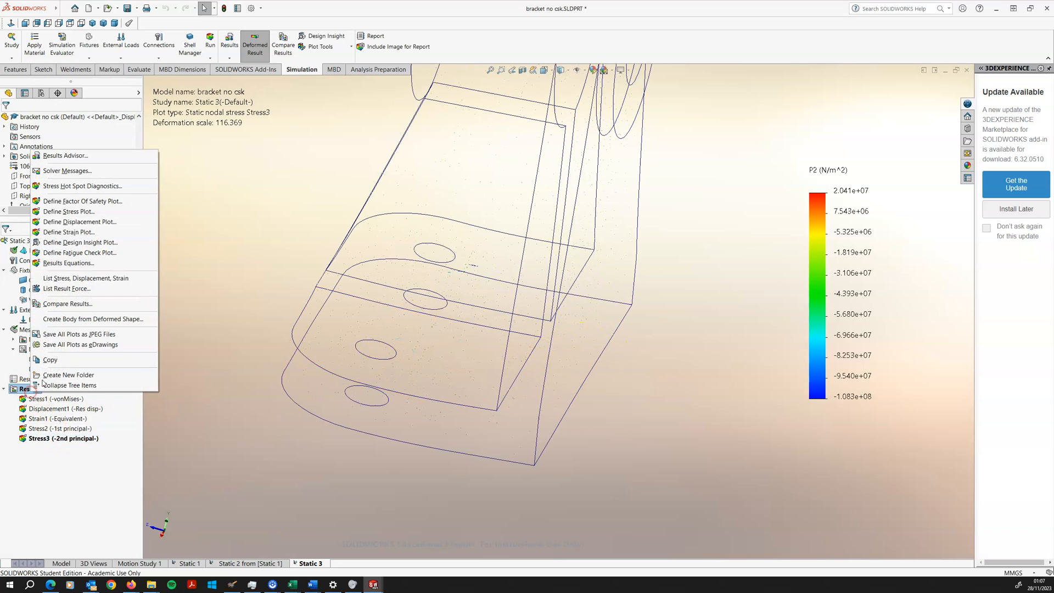
left_click(64, 214)
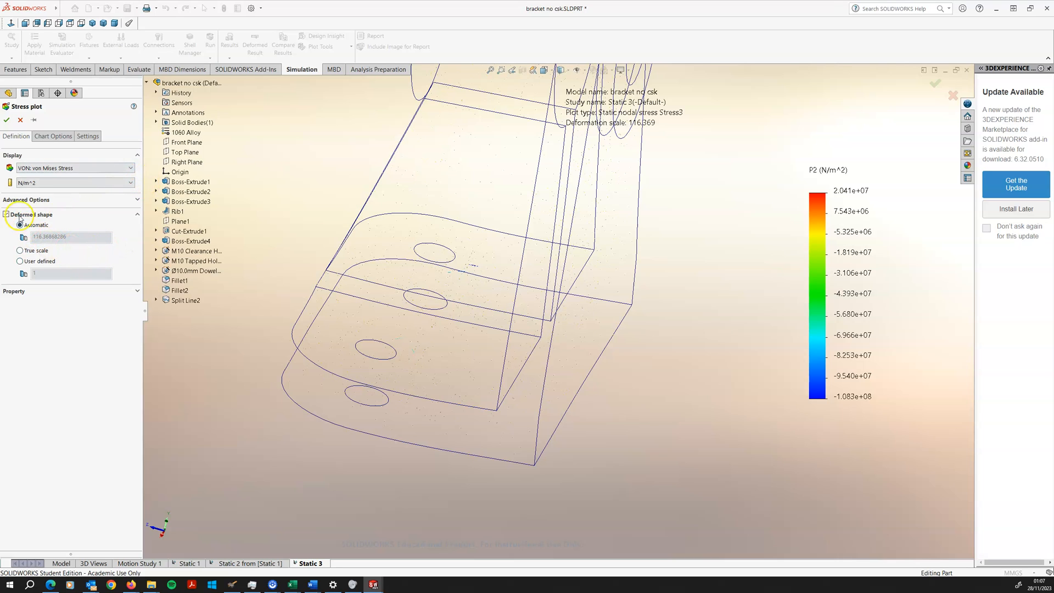
left_click(33, 168)
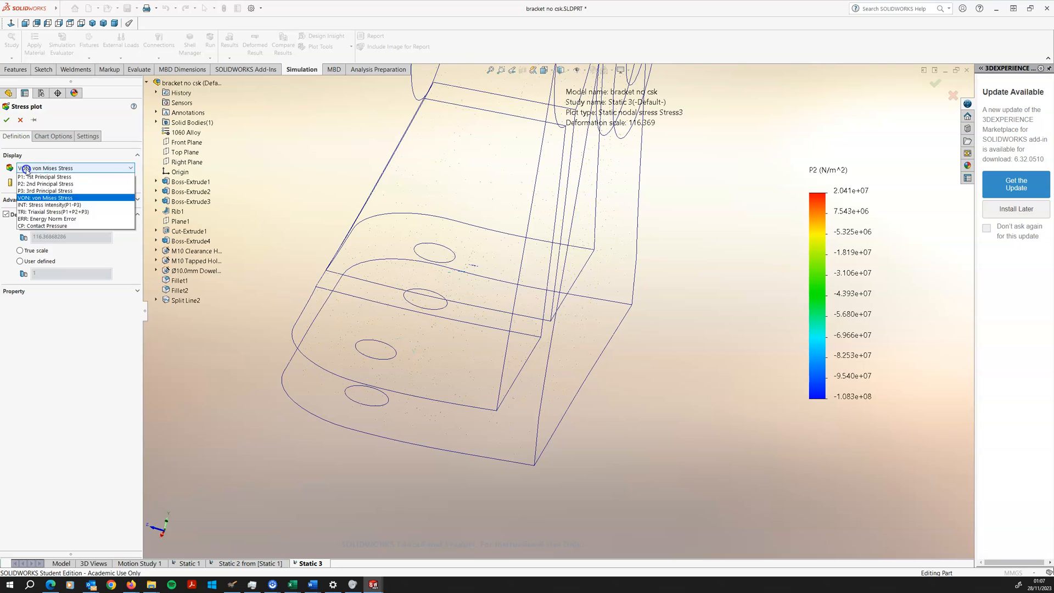
left_click(27, 233)
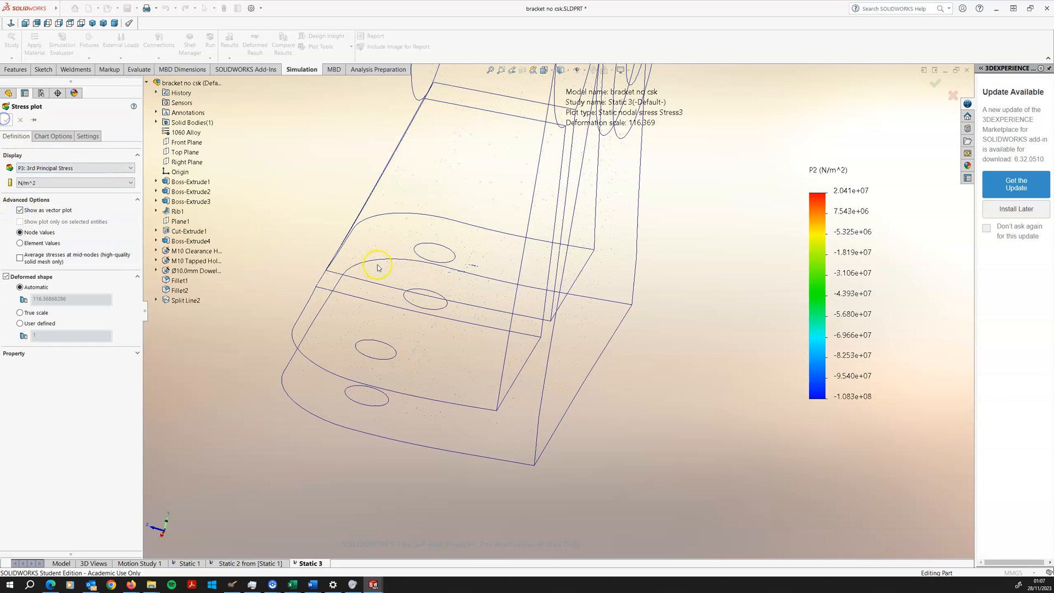
key("Return")
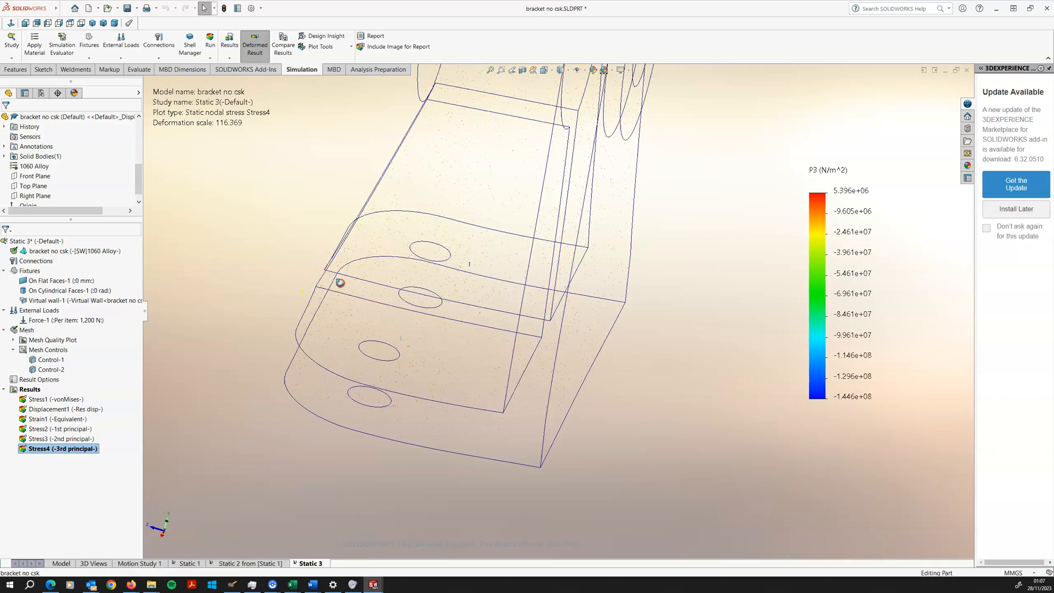
Examine the direction and distribution of the 3rd principal stress vectors in the rib and at its foot.
scroll(341, 278, "down", 5)
scroll(397, 263, "down", 5)
scroll(397, 296, "down", 5)
scroll(351, 291, "down", 5)
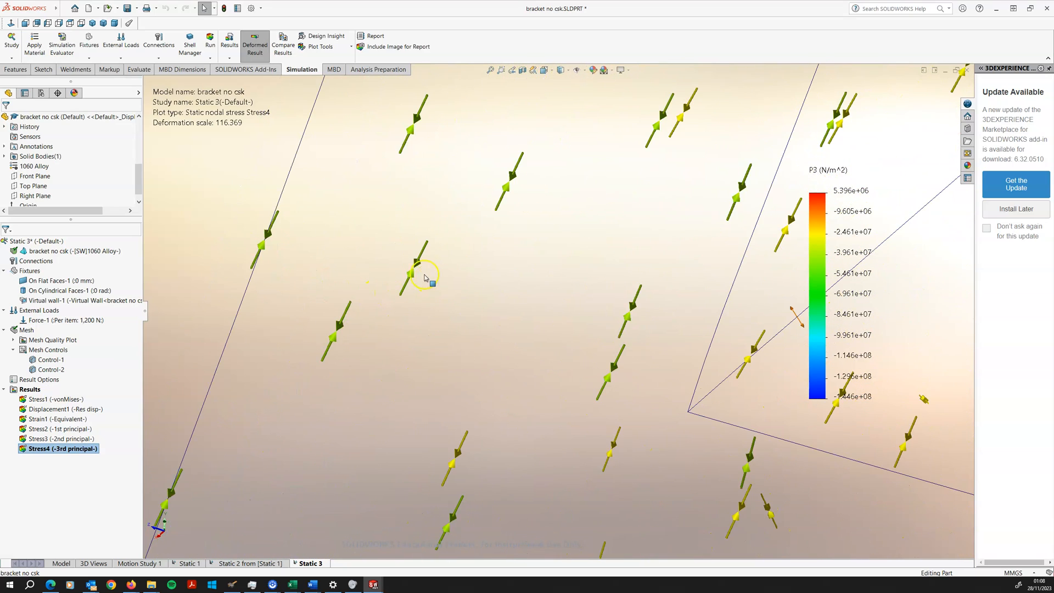
scroll(418, 277, "down", 2)
scroll(425, 254, "up", 5)
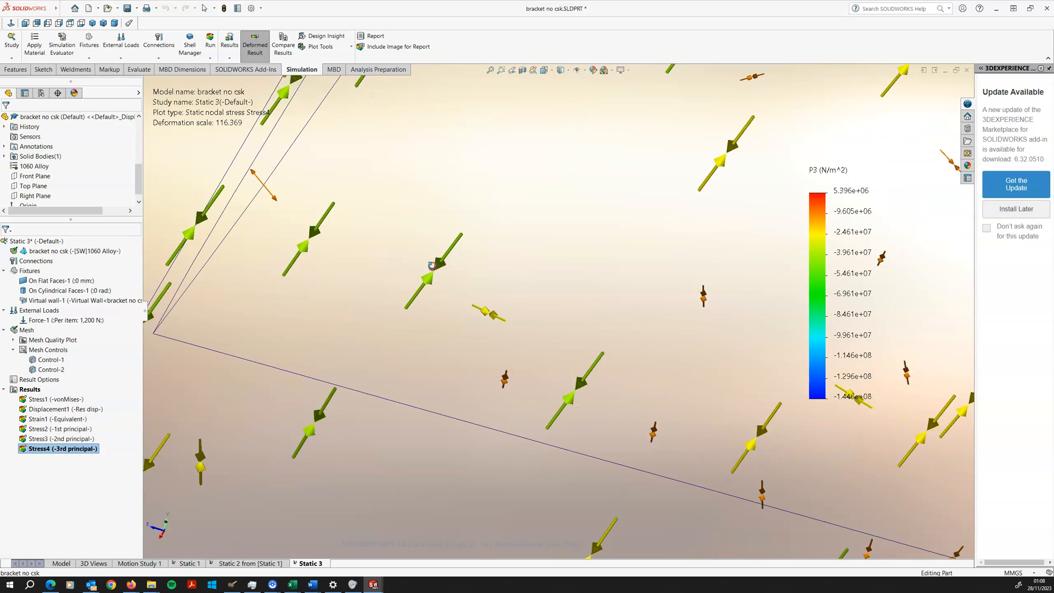
scroll(494, 278, "up", 5)
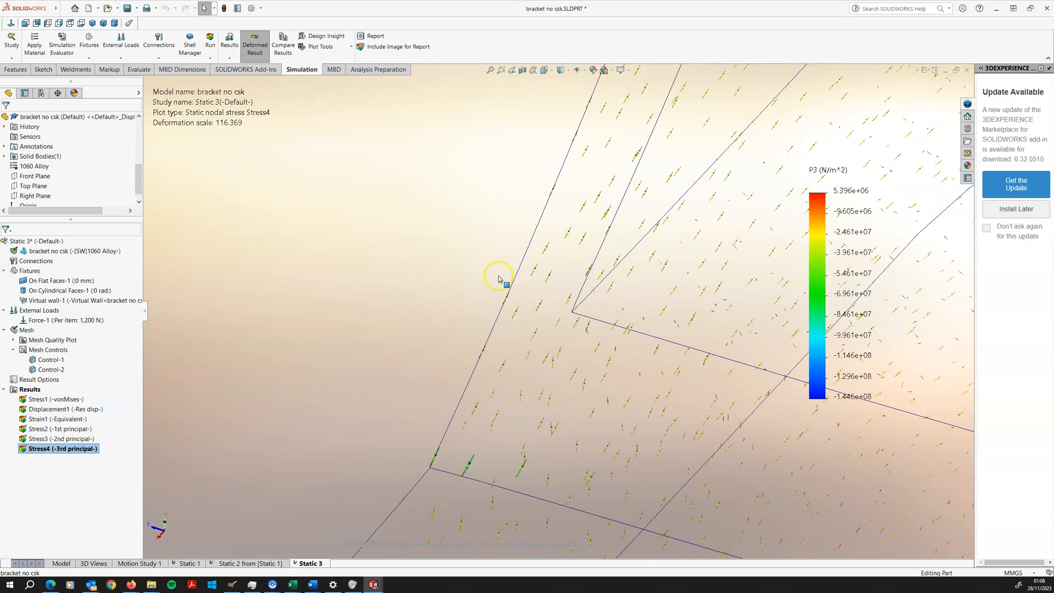
scroll(529, 264, "up", 4)
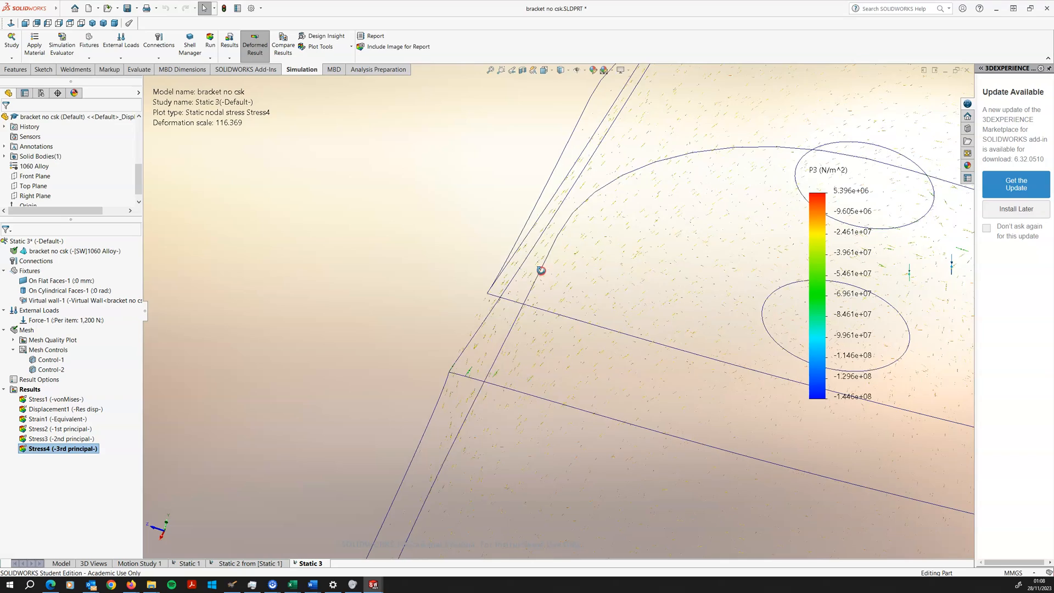
scroll(549, 282, "down", 5)
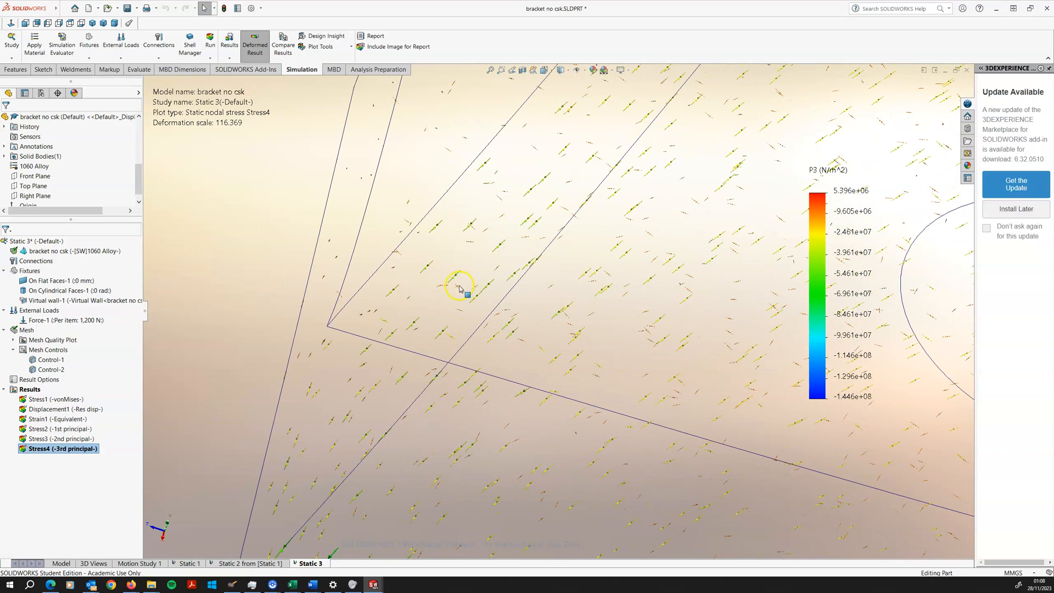
scroll(483, 265, "up", 5)
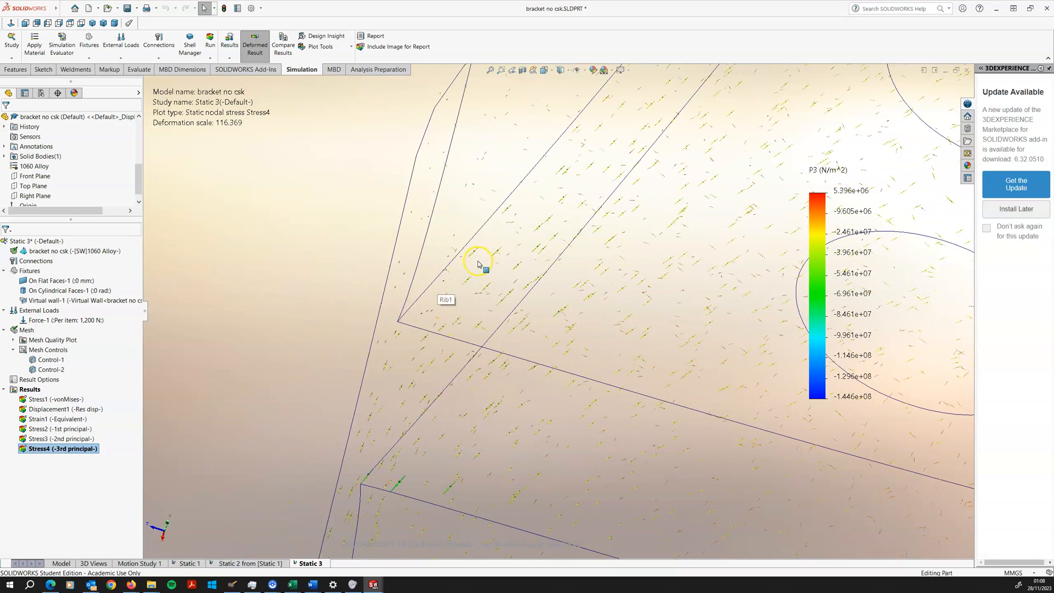
Examine the 3rd principal stress vectors in the base plate, especially around the edges of both holes.
middle_click_drag(488, 265, 597, 310)
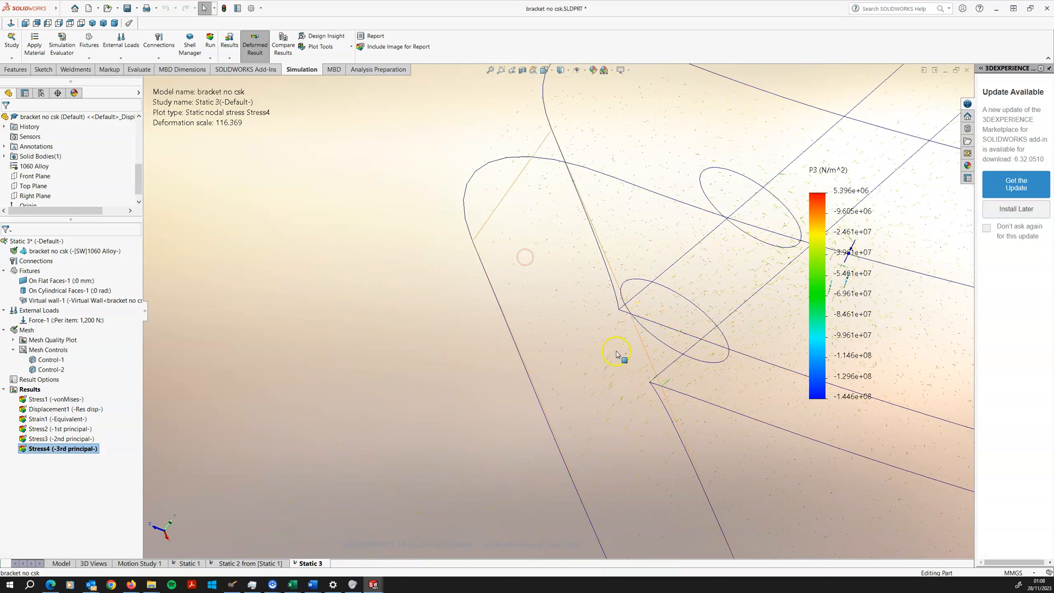
scroll(569, 352, "down", 6)
middle_click_drag(549, 335, 523, 313)
scroll(433, 393, "up", 6)
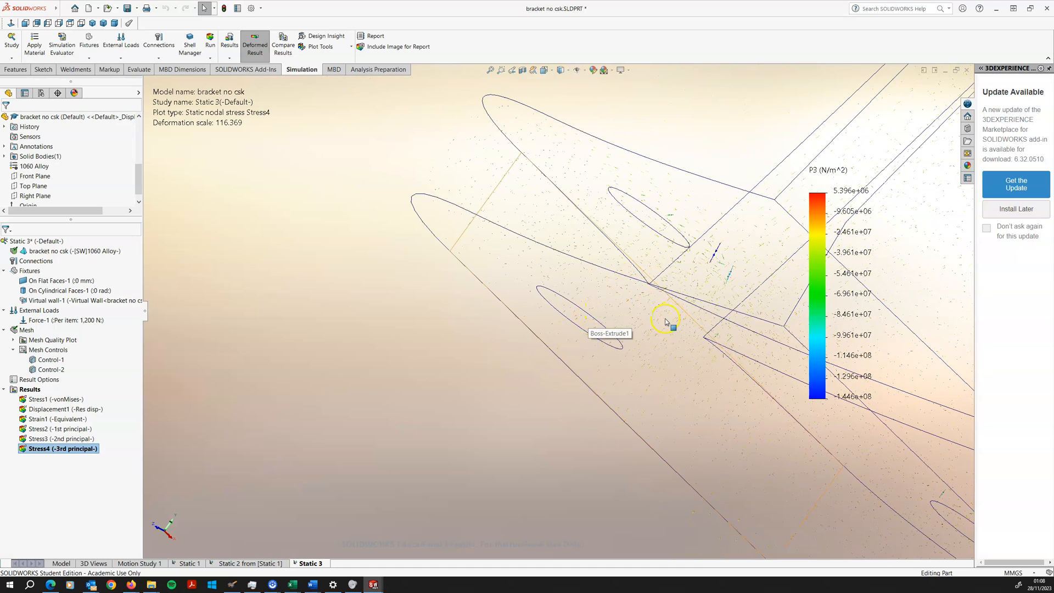
scroll(665, 322, "up", 5)
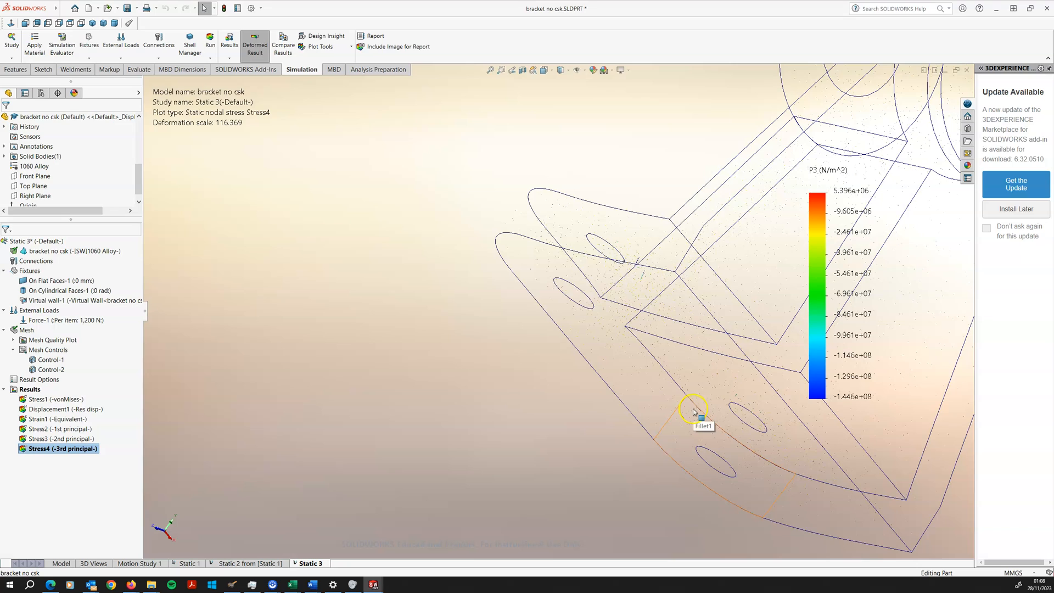
scroll(762, 434, "down", 6)
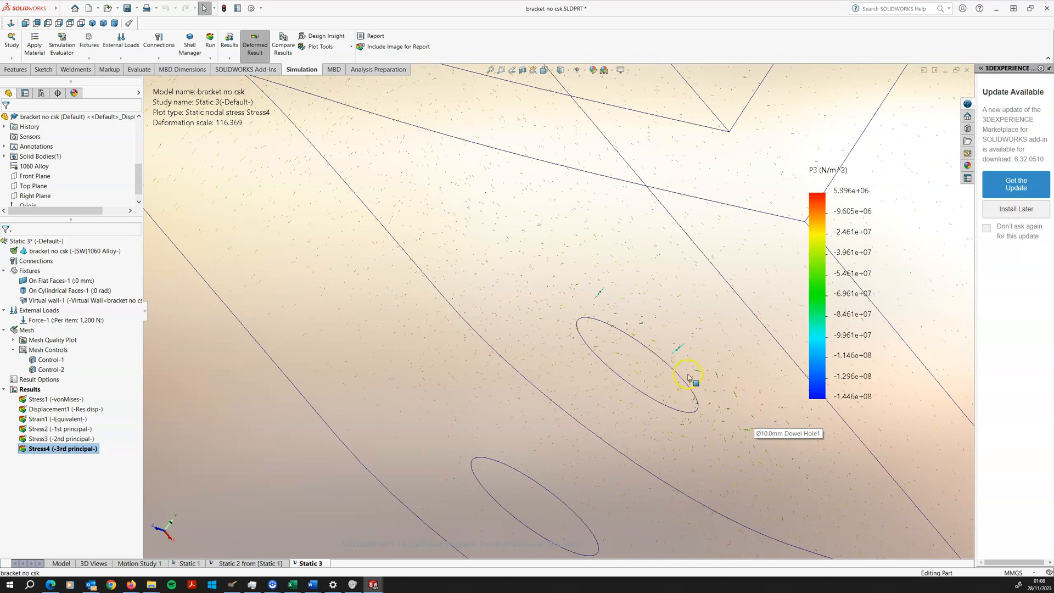
scroll(714, 360, "down", 4)
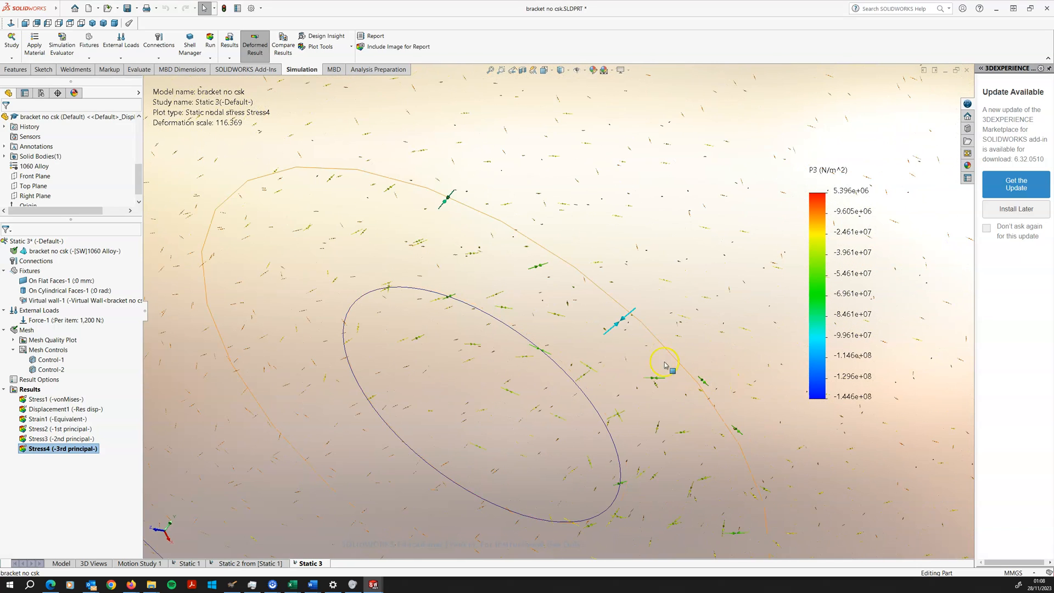
scroll(701, 387, "down", 3)
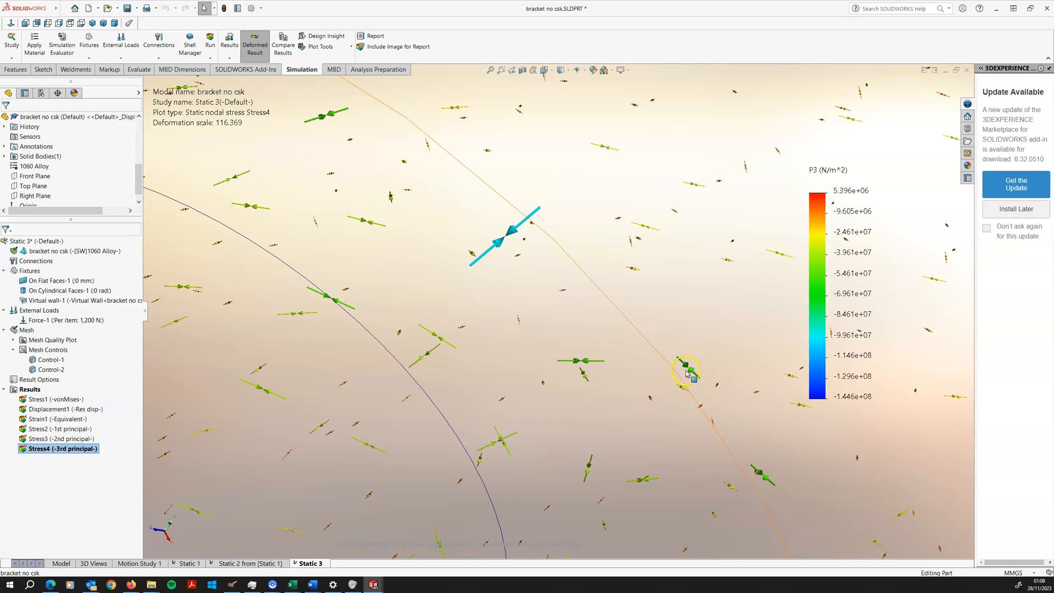
scroll(658, 354, "down", 2)
scroll(627, 339, "up", 3)
scroll(626, 340, "up", 8)
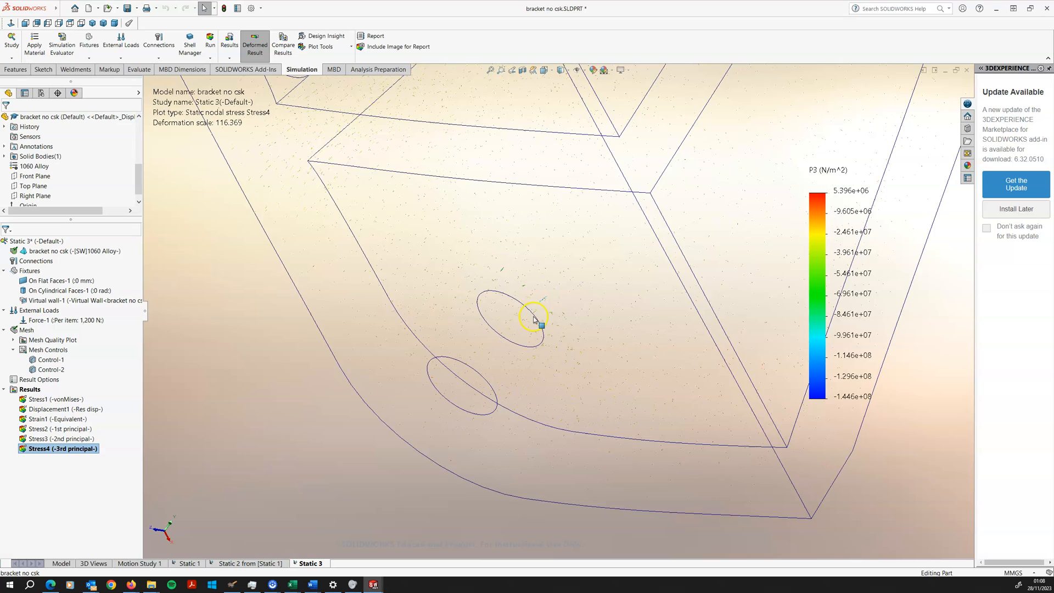
middle_click_drag(386, 278, 376, 256)
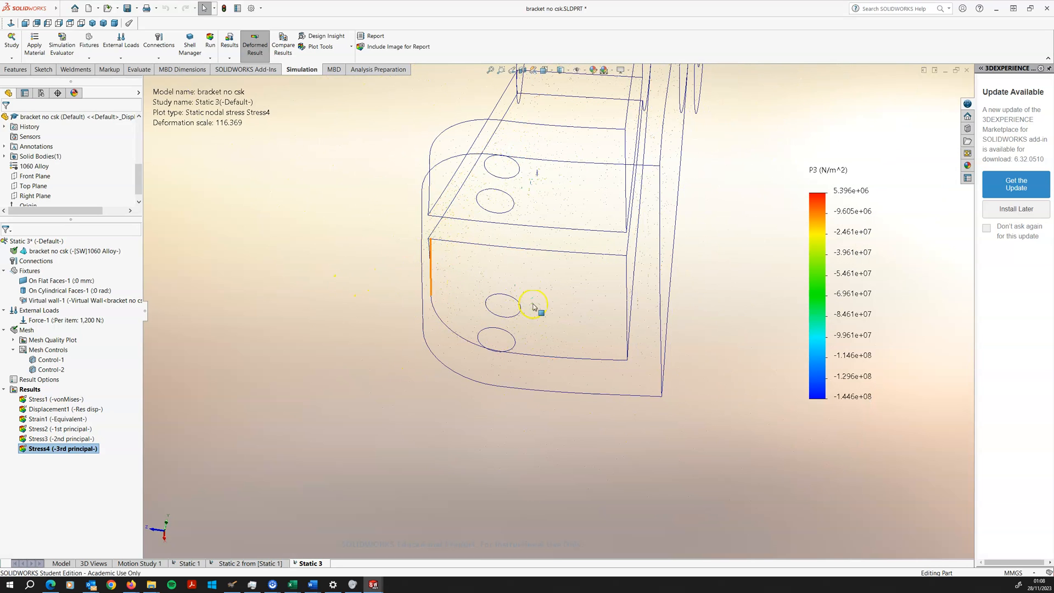
Display the original von Mises stress plot, Stress1.
left_click(50, 398)
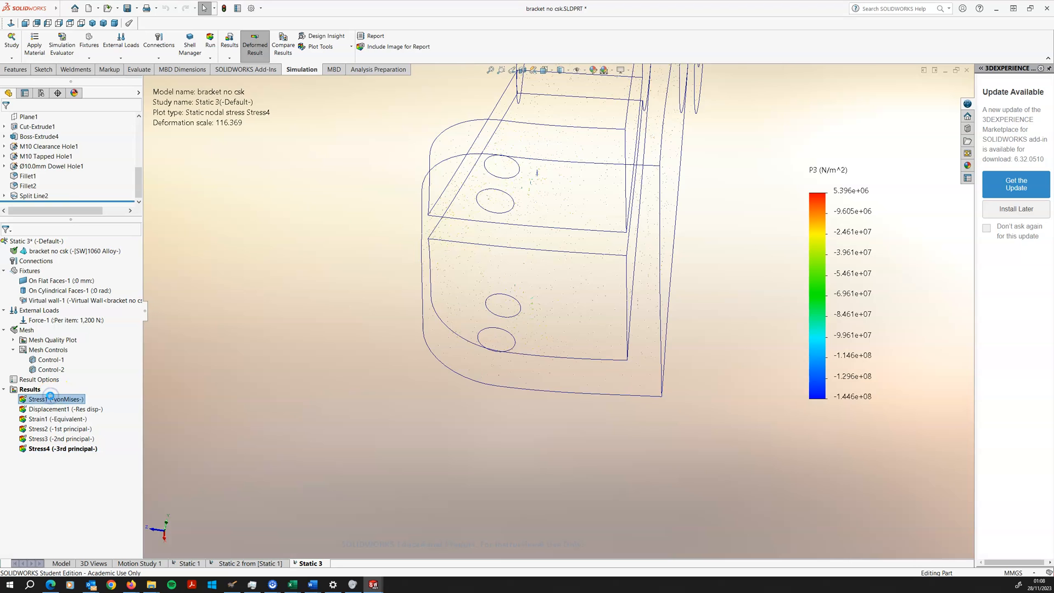
left_click(50, 398)
left_click(233, 379)
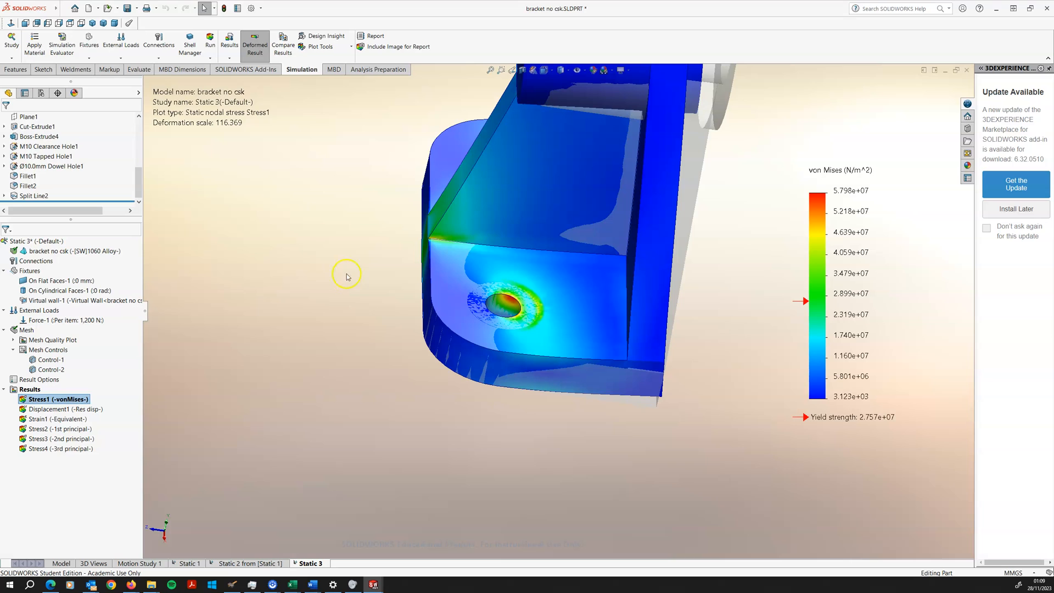
Define a new stress plot of VON: von Mises Stress in N/m^2, shown as a tensor plot.
right_click(25, 389)
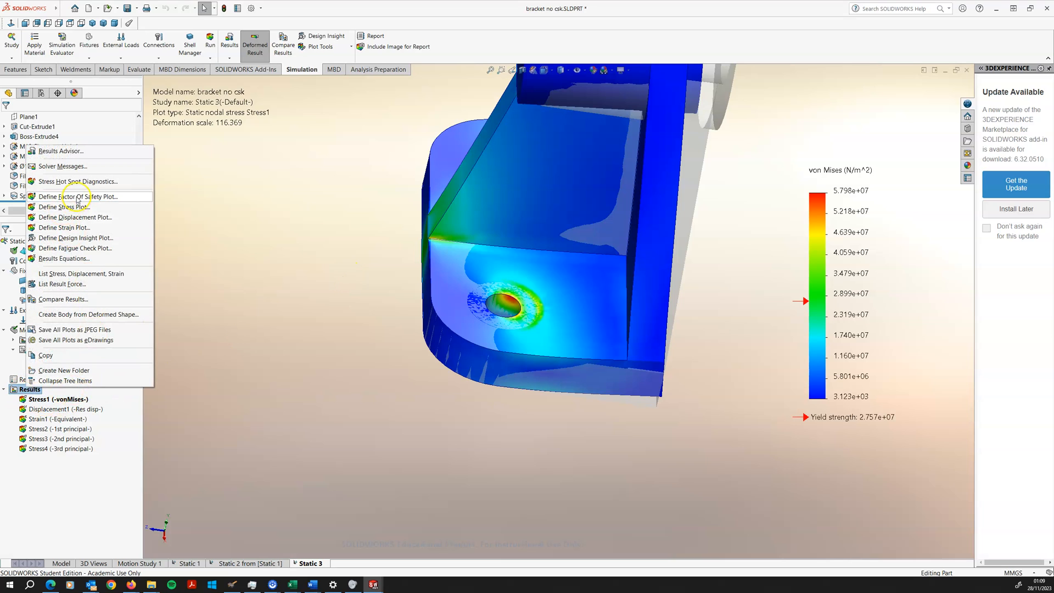
left_click(64, 208)
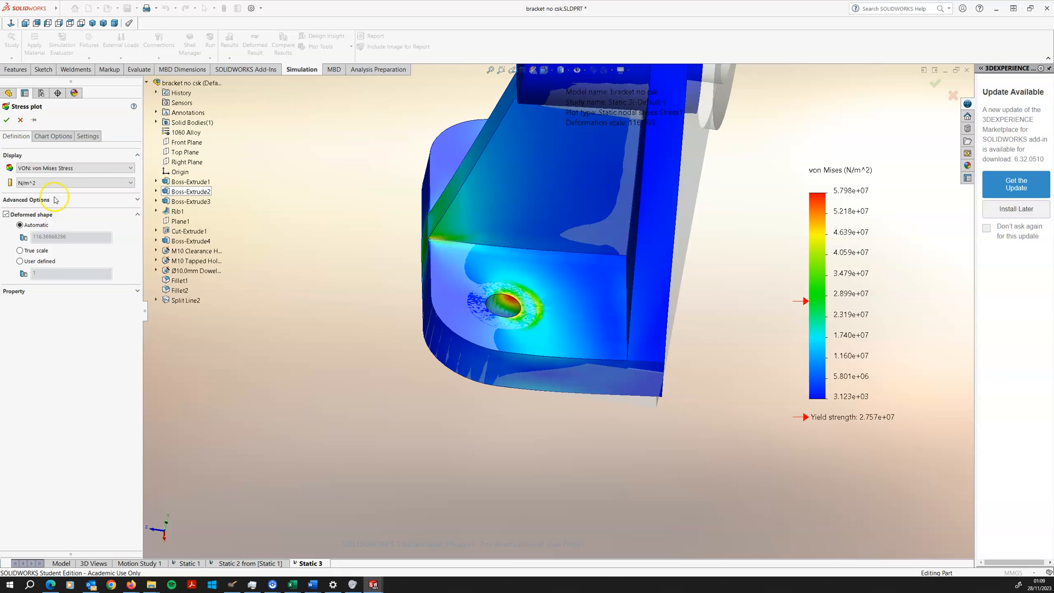
left_click(29, 168)
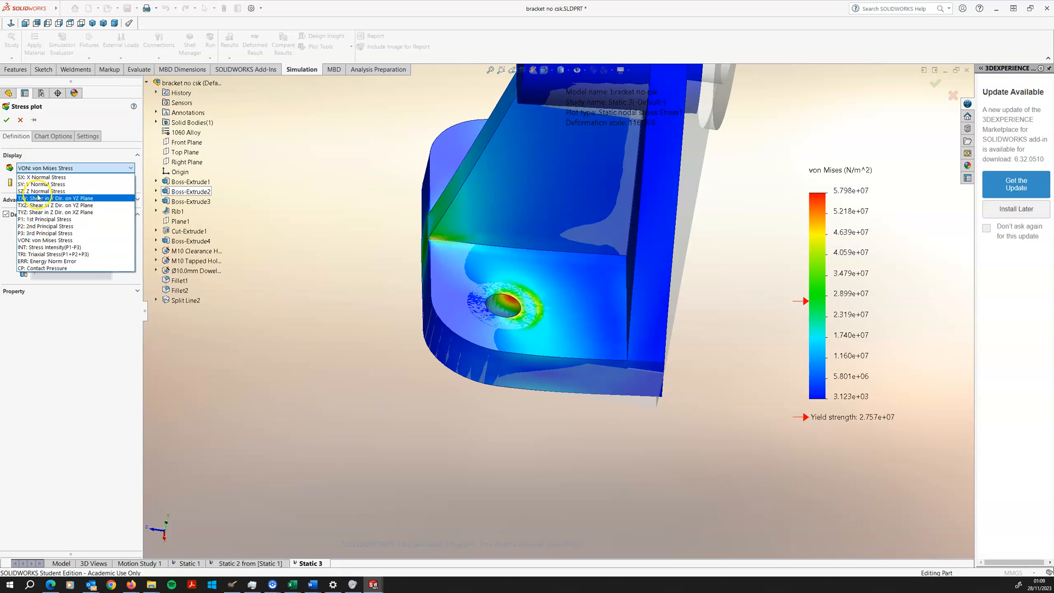
left_click(41, 167)
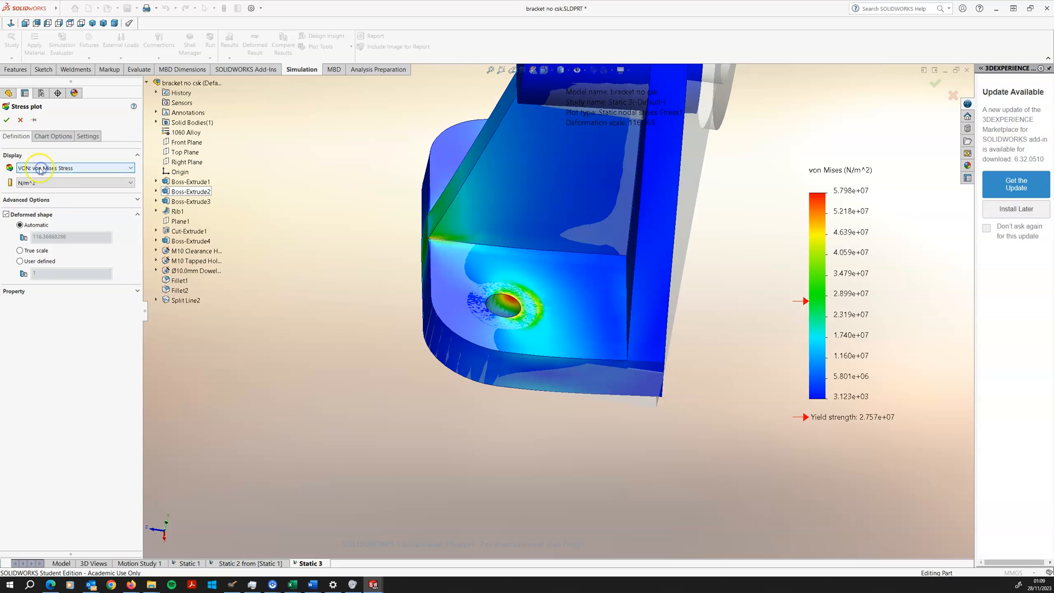
left_click(20, 201)
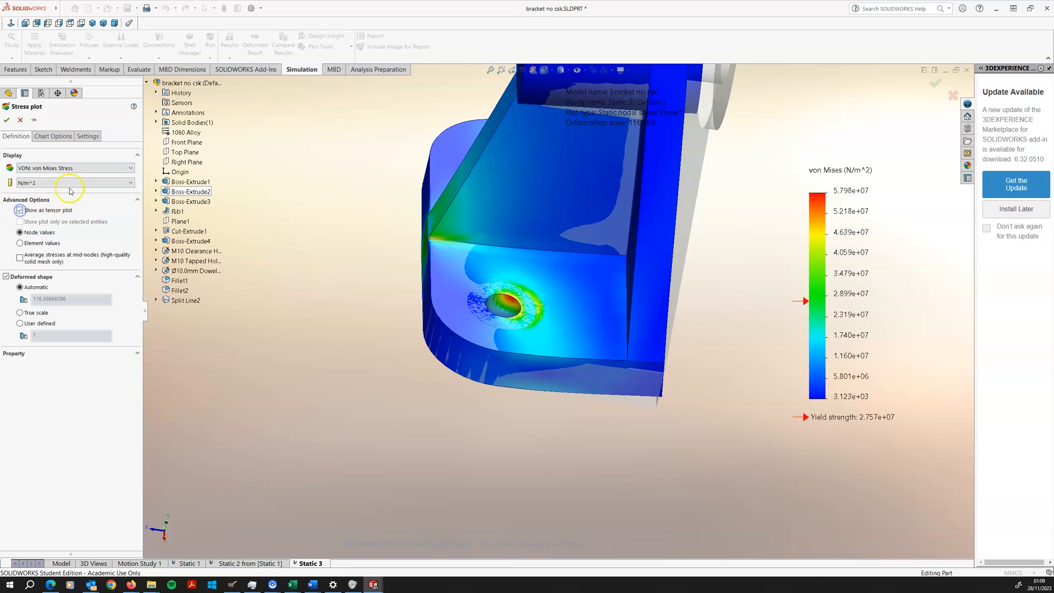
key("Return")
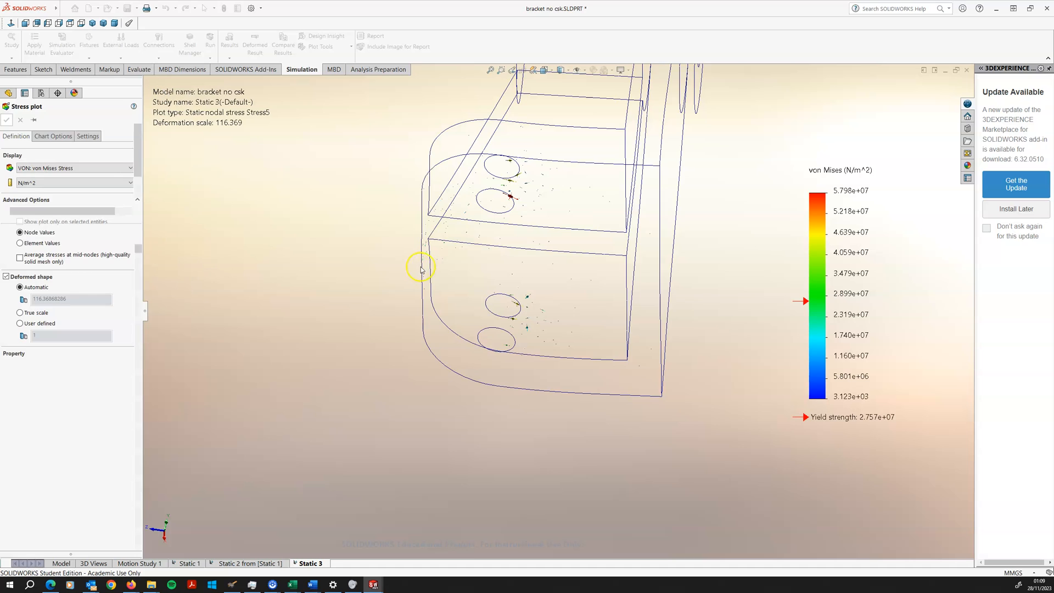
Examine a stress tensor symbol near the rib's foot, comparing the directions and relative sizes of its principal stress arrows.
scroll(522, 252, "down", 5)
scroll(544, 305, "down", 8)
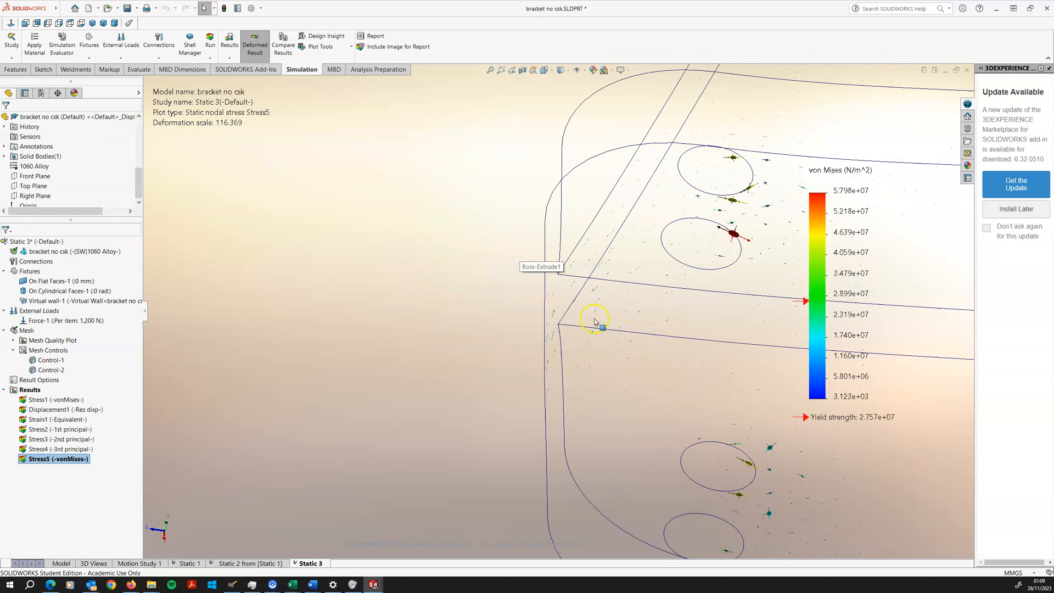
scroll(329, 303, "down", 6)
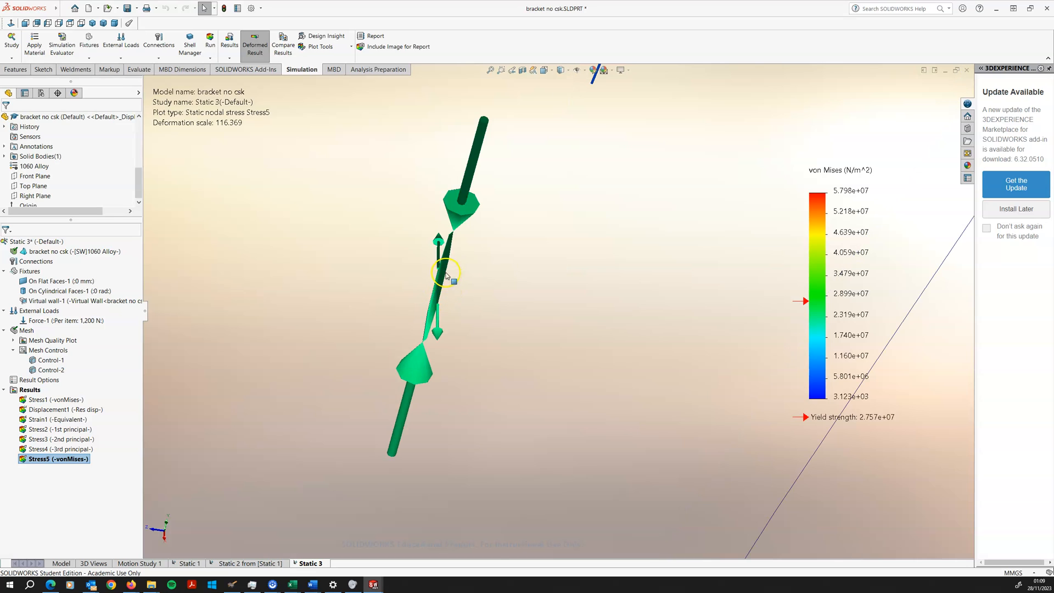
scroll(445, 295, "down", 2)
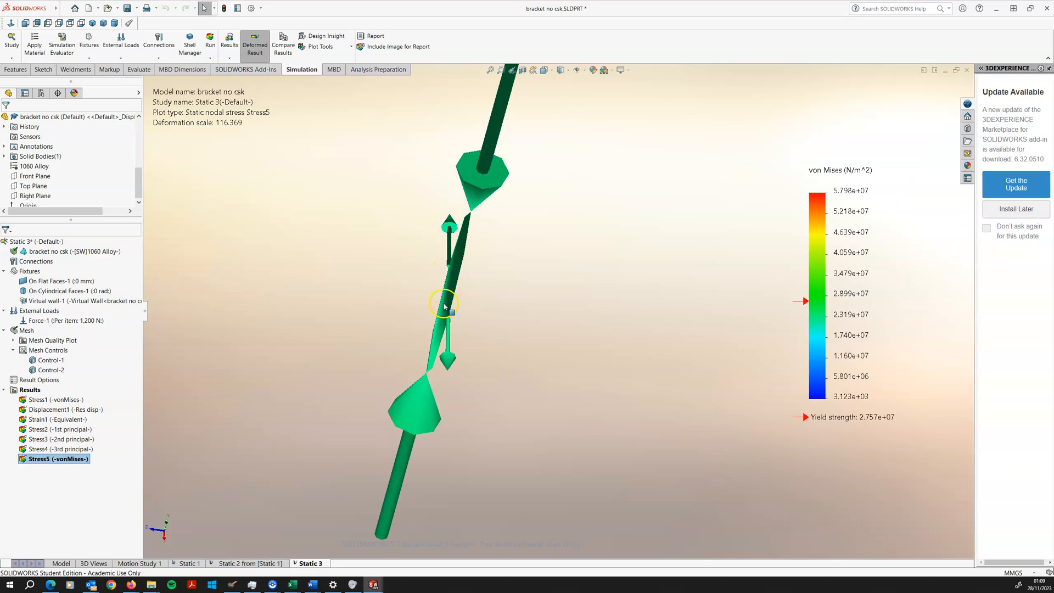
scroll(444, 305, "down", 3)
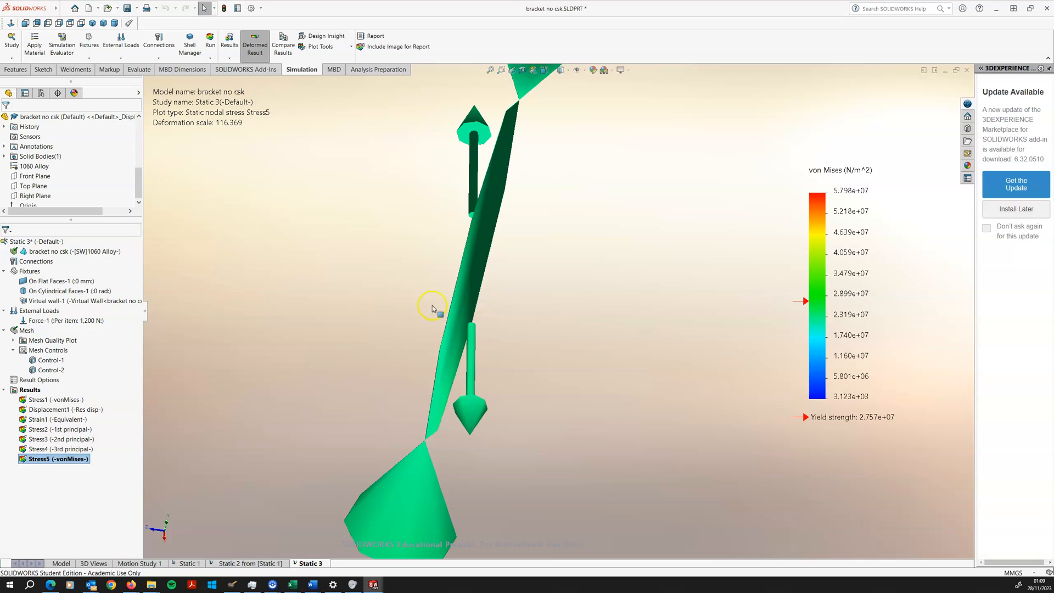
scroll(469, 312, "down", 3)
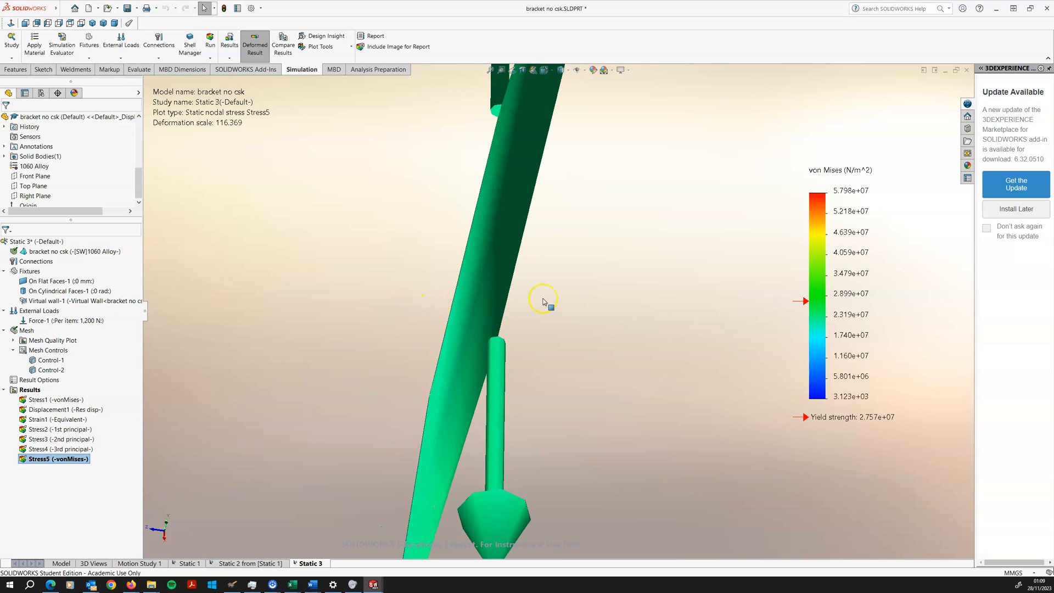
scroll(490, 310, "down", 3)
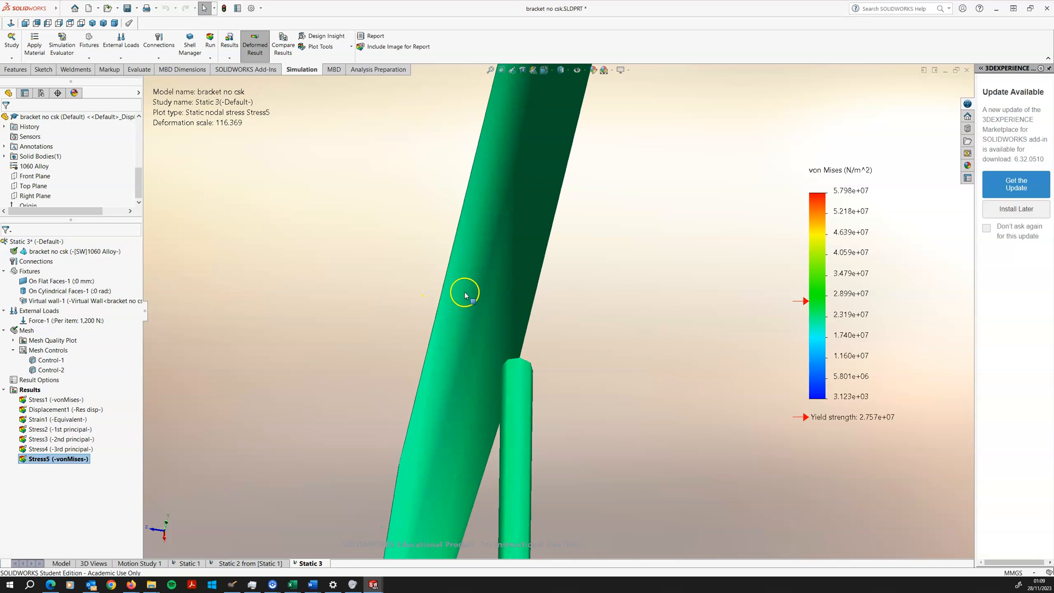
scroll(463, 292, "down", 6)
scroll(470, 305, "up", 8)
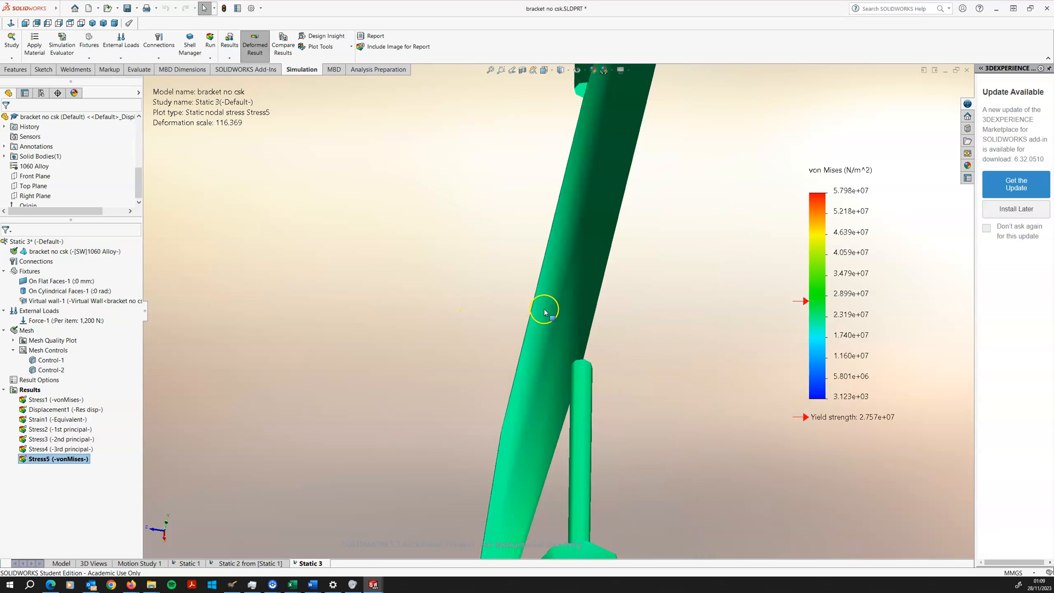
Examine a stress tensor symbol inside the rib to judge its compressive and tensile principal directions.
scroll(545, 312, "down", 6)
scroll(554, 309, "up", 4)
scroll(692, 299, "up", 2)
scroll(625, 303, "down", 6)
scroll(603, 306, "down", 5)
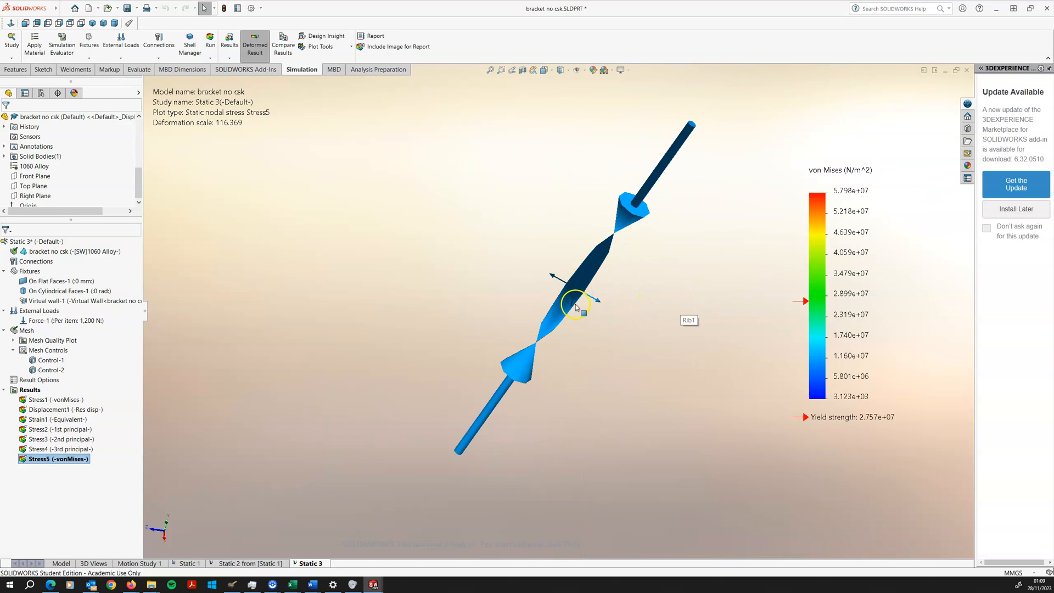
scroll(577, 303, "down", 2)
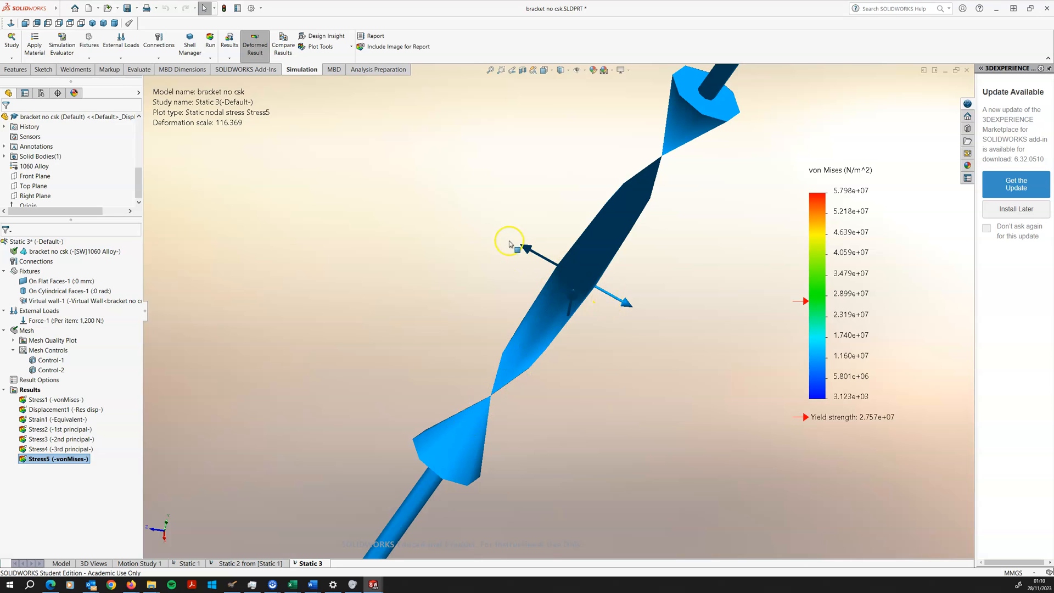
scroll(575, 300, "up", 15)
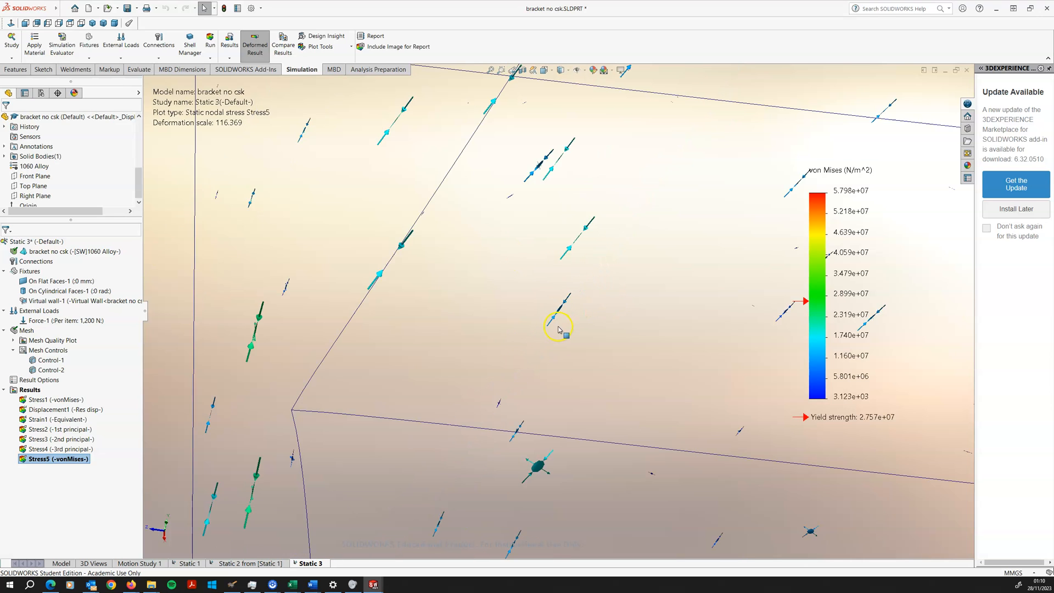
Examine the stress tensor symbol at the edge of the base plate's near hole.
scroll(562, 313, "up", 10)
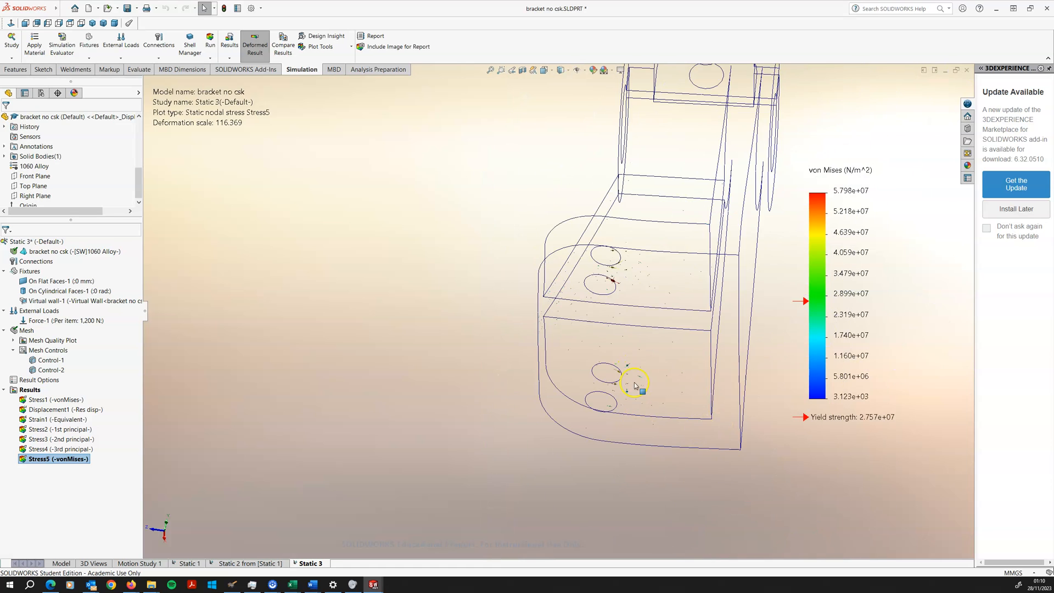
scroll(635, 386, "down", 12)
scroll(562, 335, "down", 10)
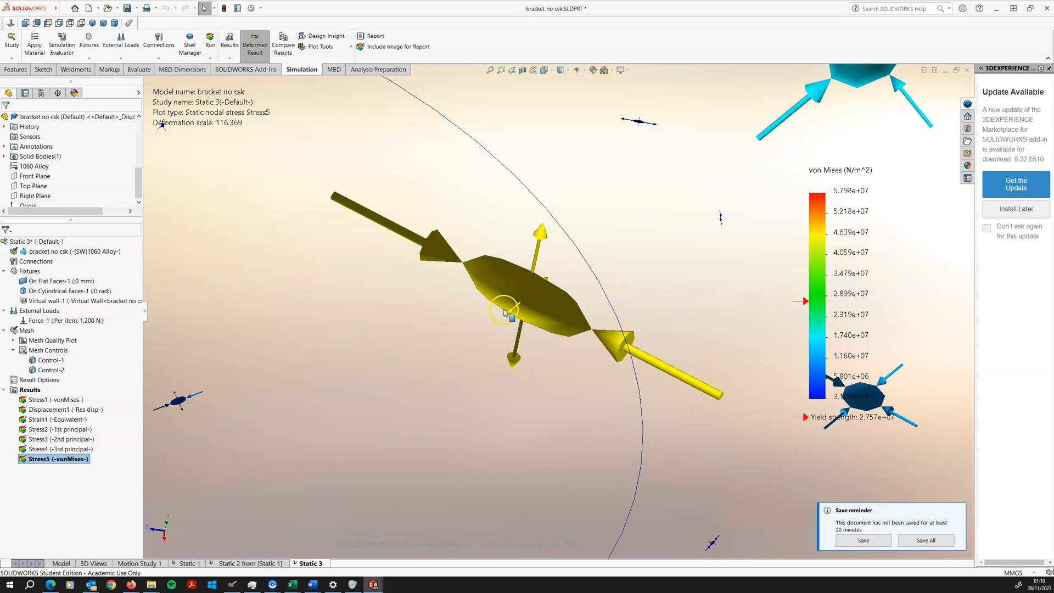
scroll(555, 278, "up", 2)
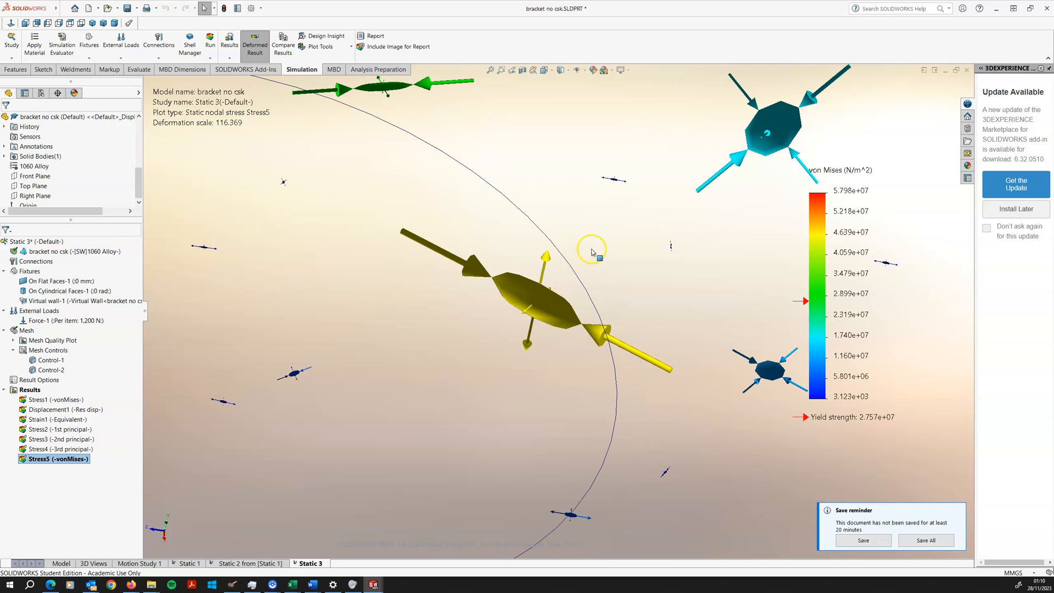
scroll(723, 201, "up", 2)
Examine the stress tensor symbol on the plate face beside the near hole, within the split-line area around it.
scroll(718, 166, "down", 4)
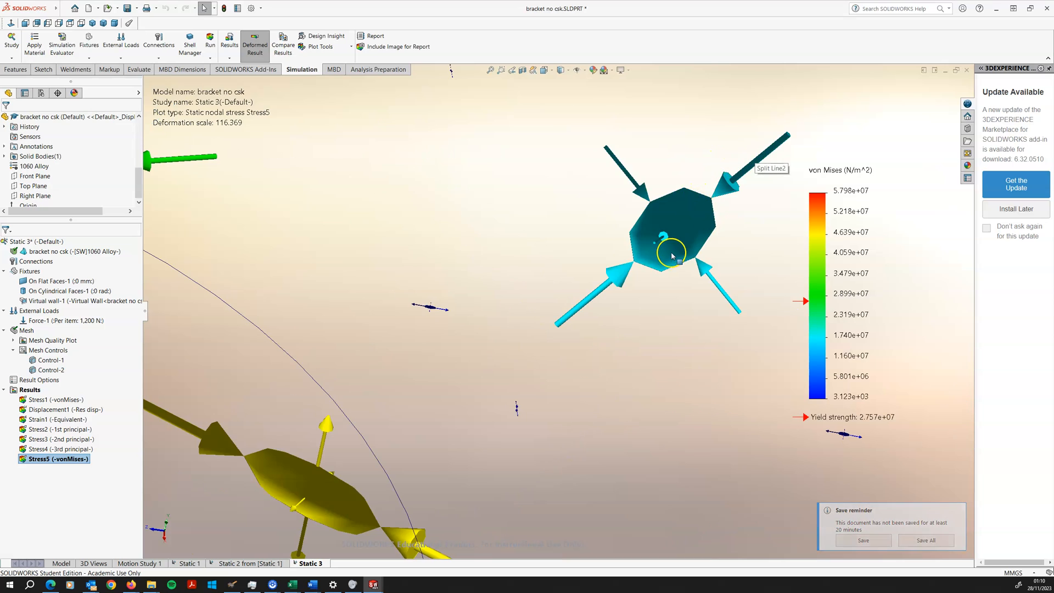
scroll(683, 236, "down", 3)
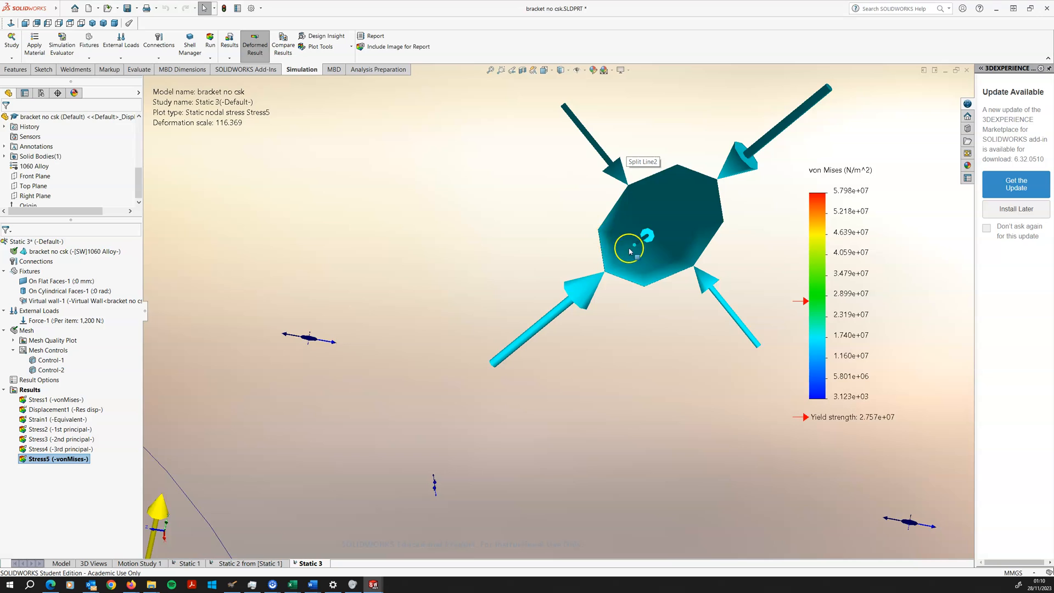
middle_click_drag(629, 252, 627, 199)
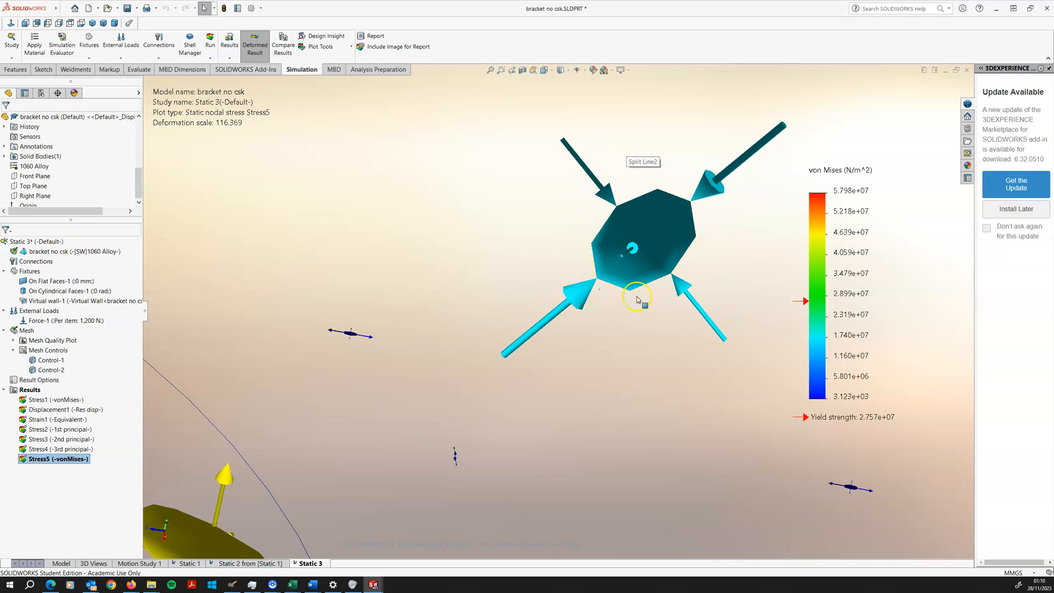
scroll(632, 247, "up", 10)
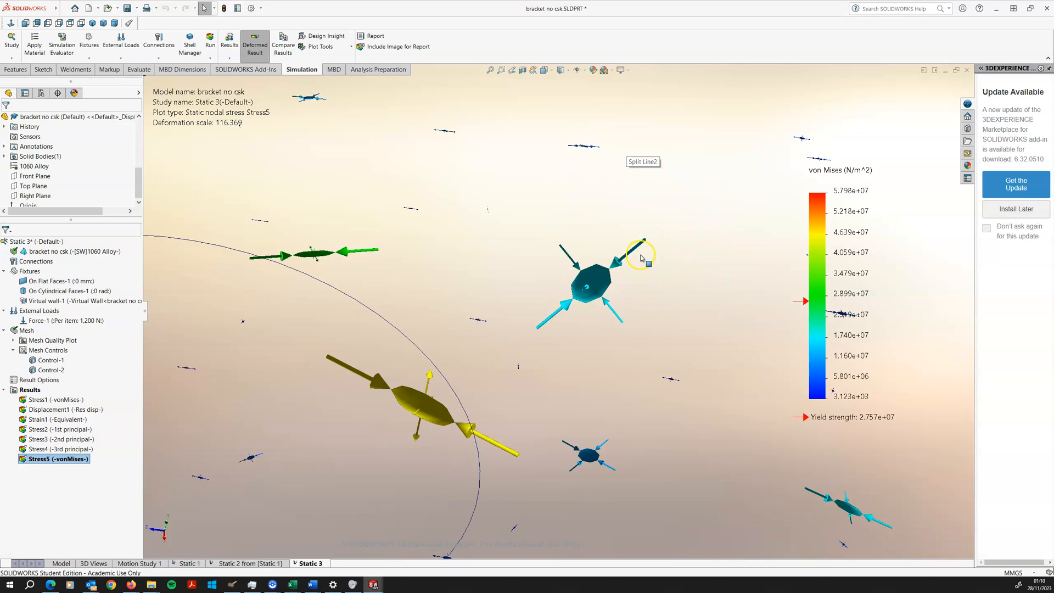
scroll(577, 332, "up", 3)
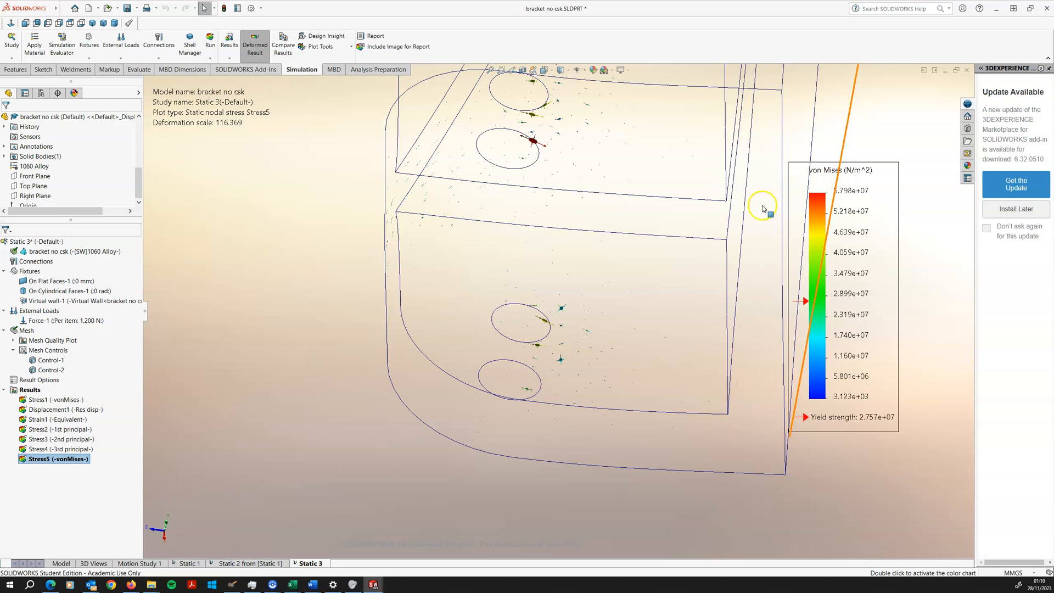
scroll(565, 311, "down", 2)
scroll(560, 311, "down", 6)
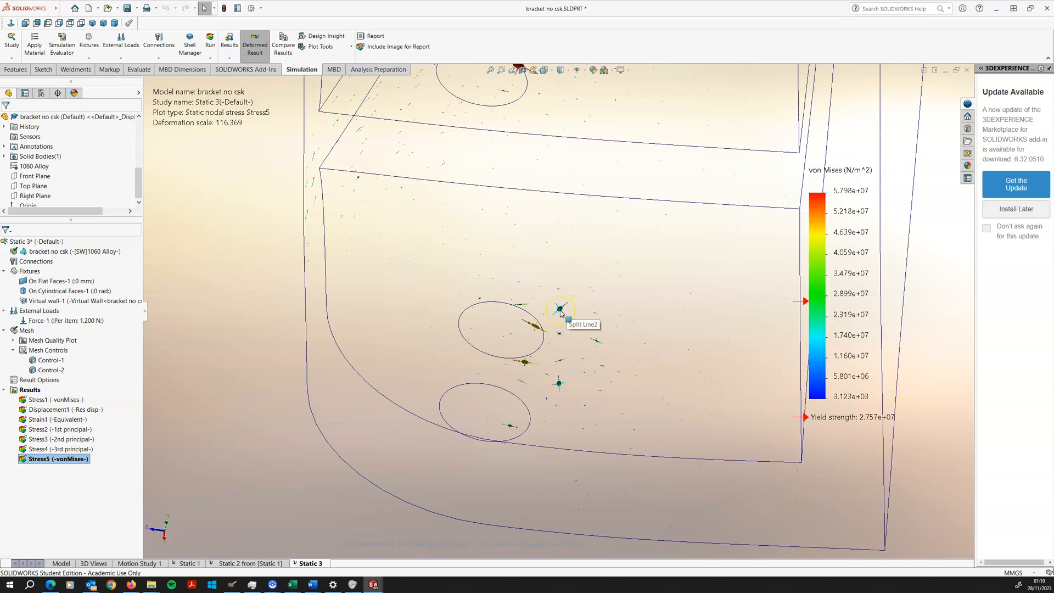
scroll(565, 311, "down", 4)
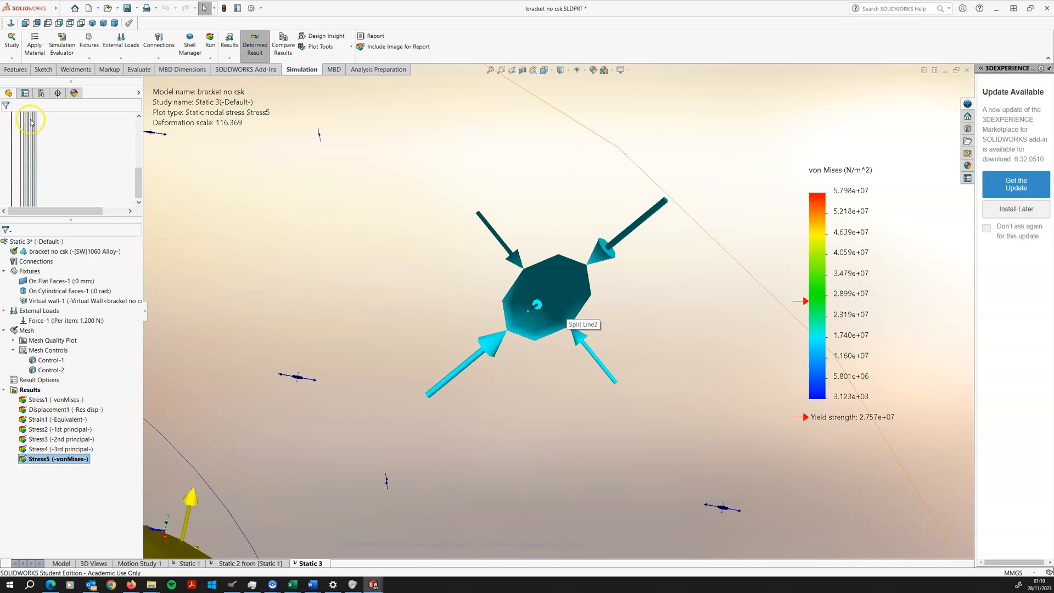
scroll(680, 193, "up", 3)
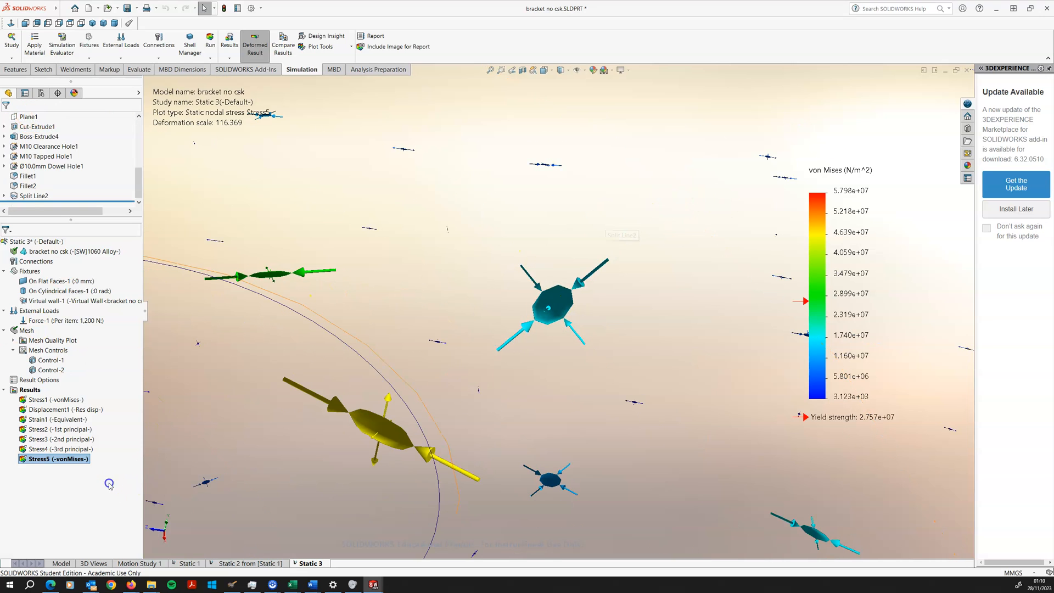
scroll(187, 427, "up", 4)
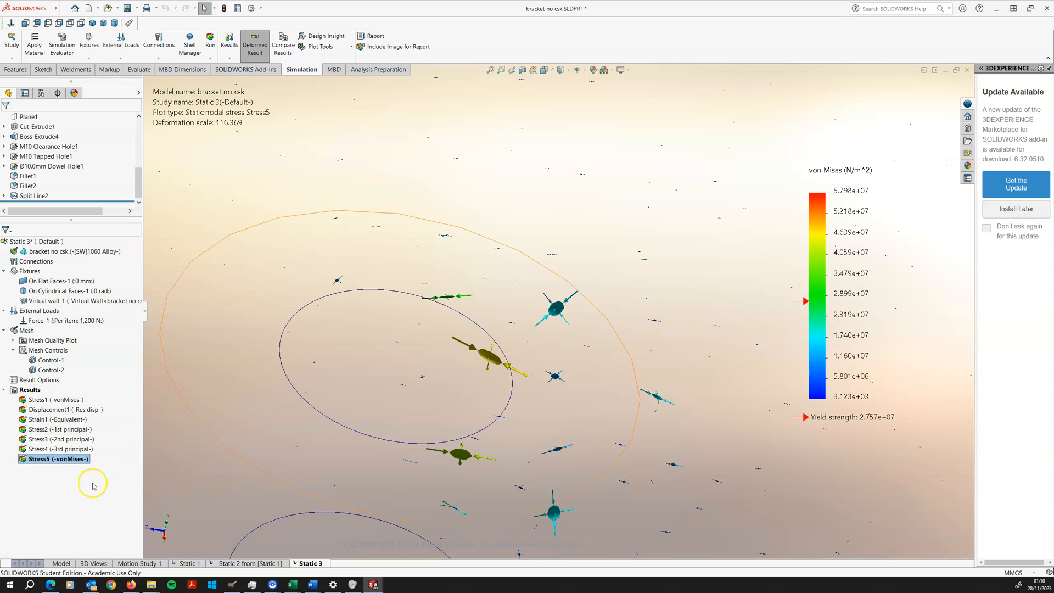
scroll(223, 415, "up", 6)
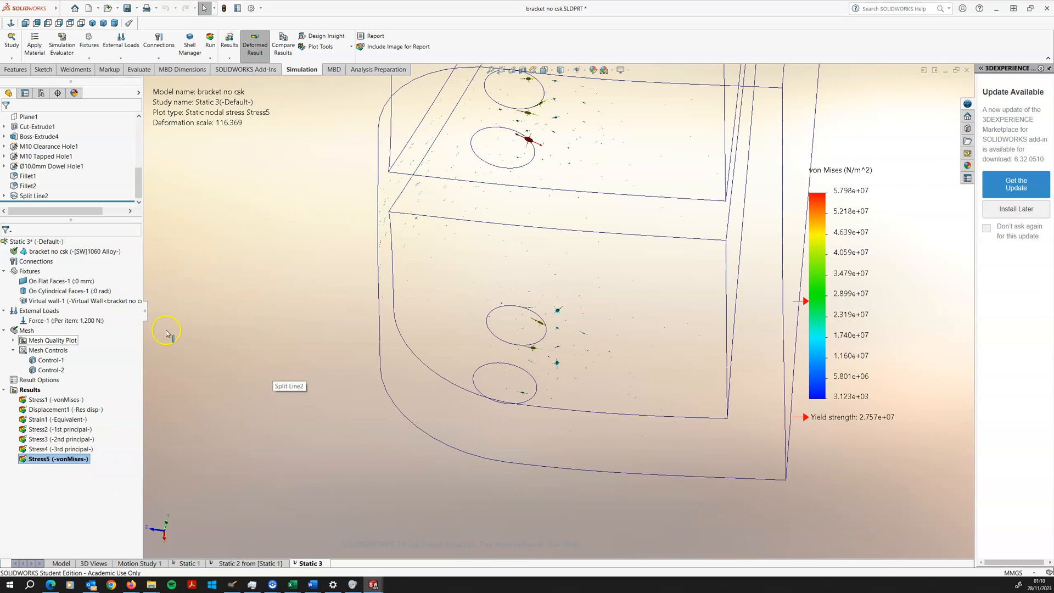
Redisplay the Stress1 von Mises plot and inspect the stress distribution at the rib's foot and around the base plate's holes.
double_click(55, 400)
scroll(408, 206, "up", 4)
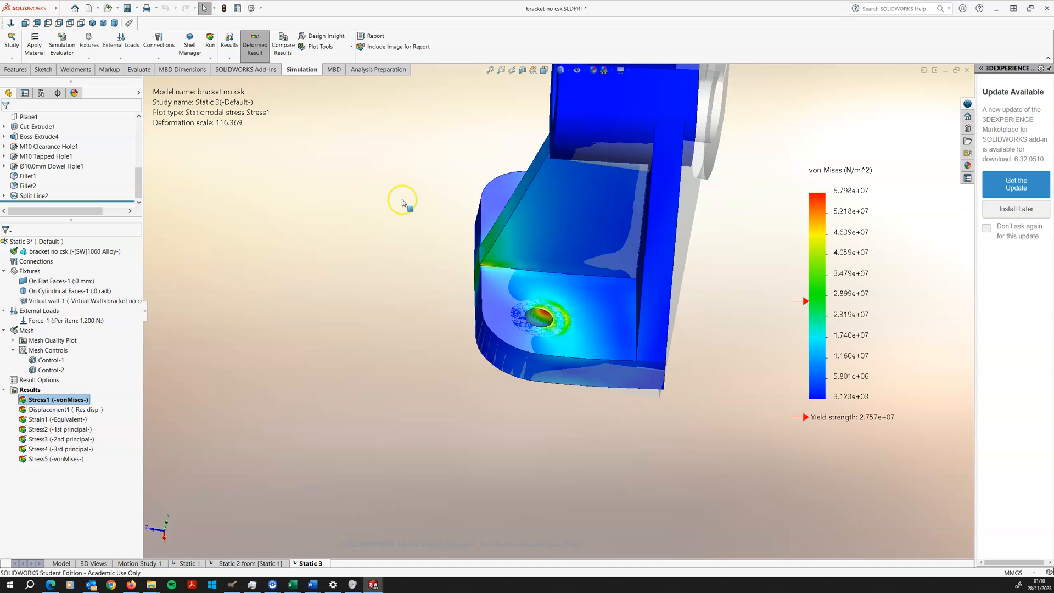
scroll(491, 220, "down", 1)
middle_click_drag(492, 267, 593, 145)
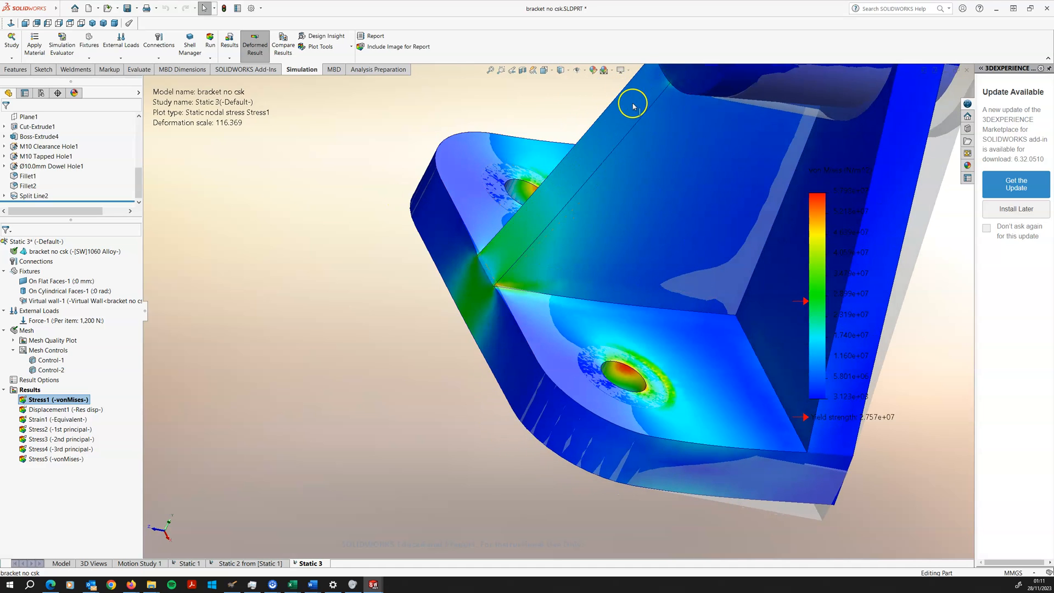
middle_click_drag(522, 231, 604, 118)
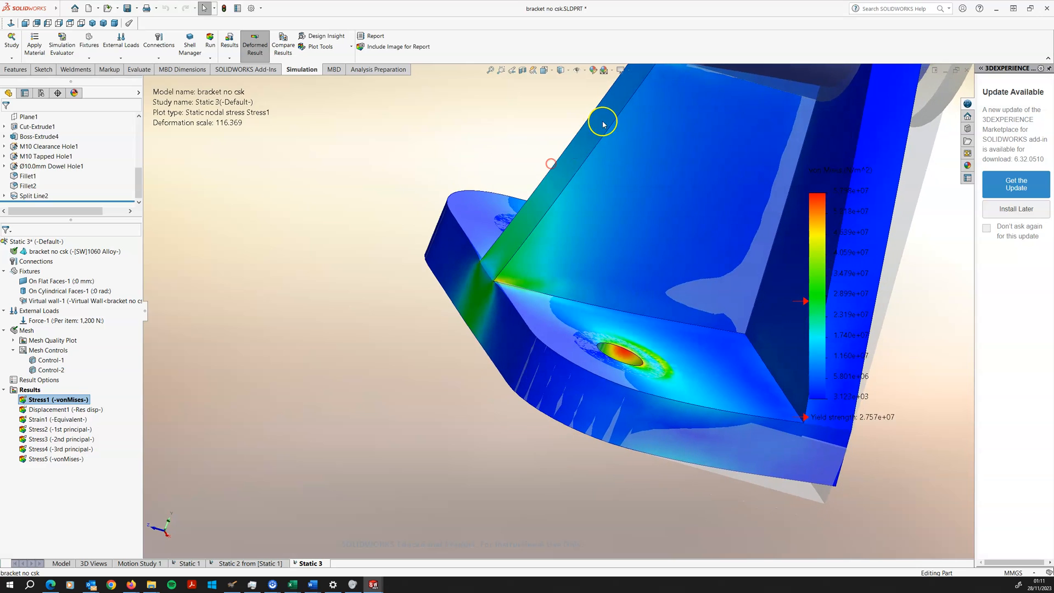
middle_click_drag(461, 347, 385, 330)
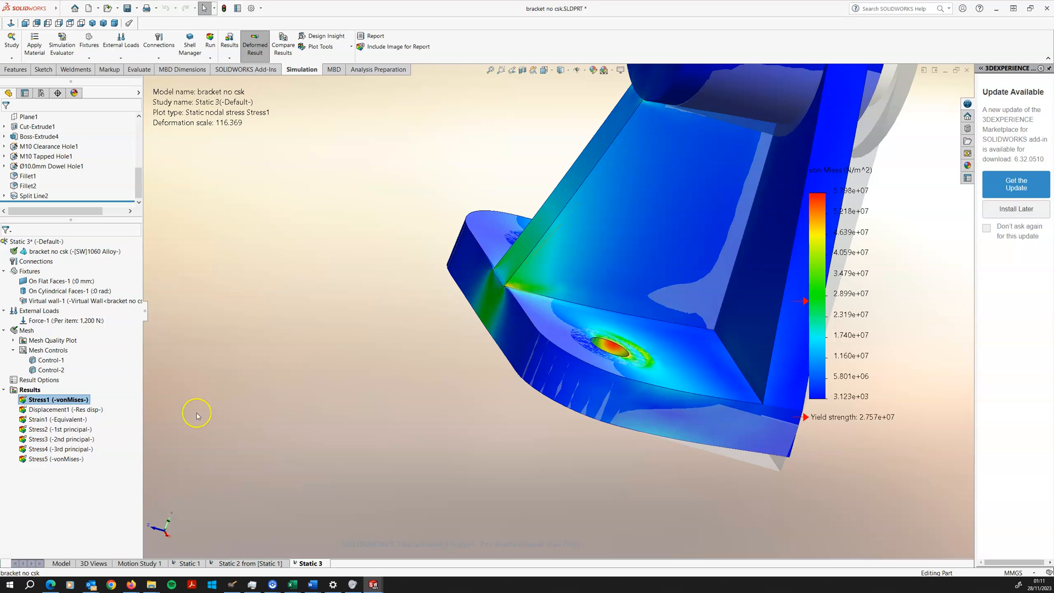
Create a reference coordinate system on the part, with its origin at the midpoint of the rib's foot edge on the base plate.
left_click(61, 563)
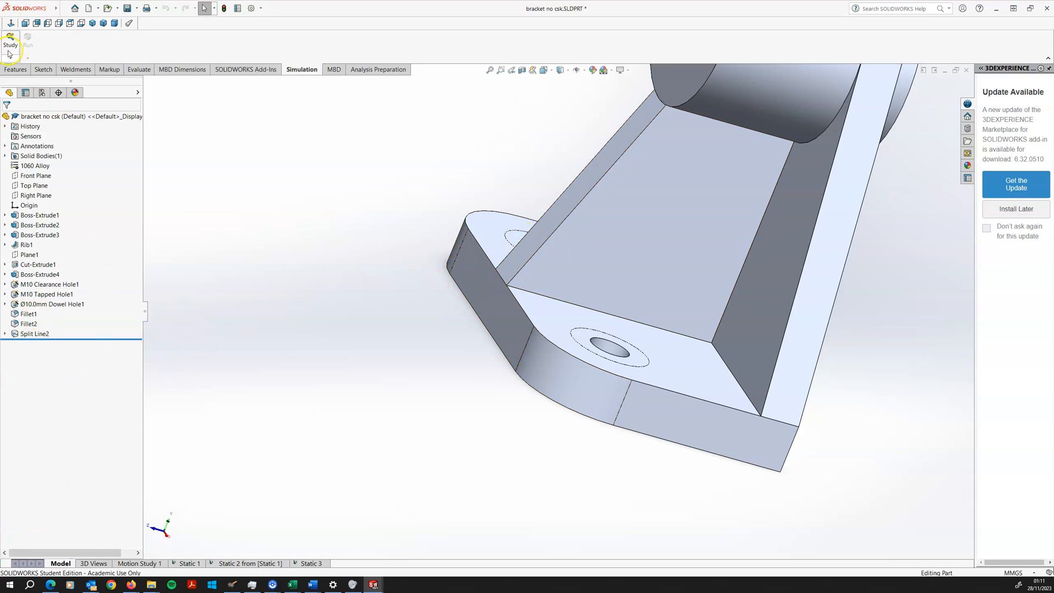
left_click(16, 70)
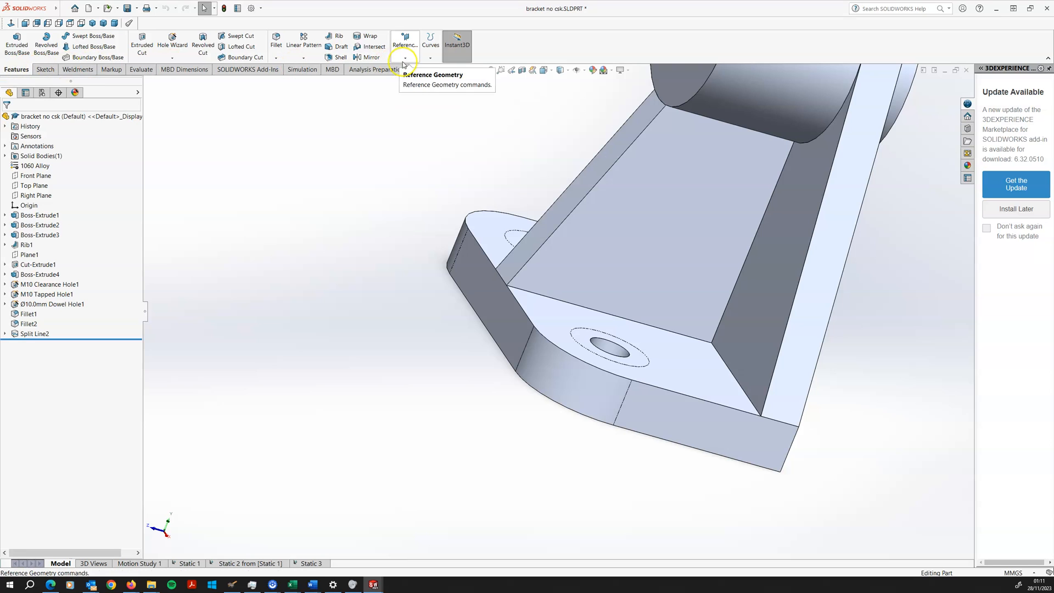
left_click(405, 58)
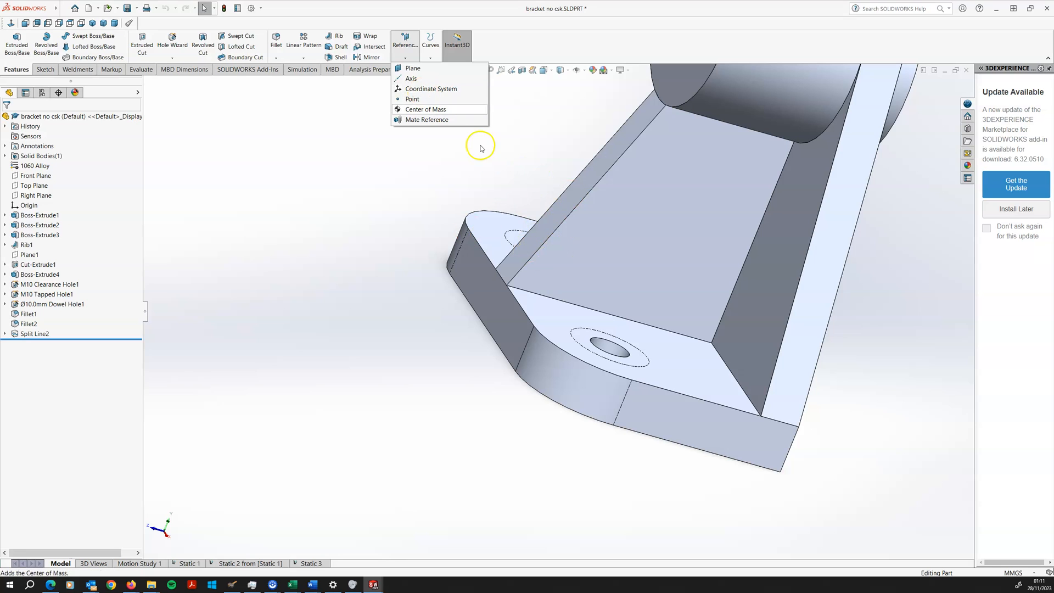
left_click(418, 89)
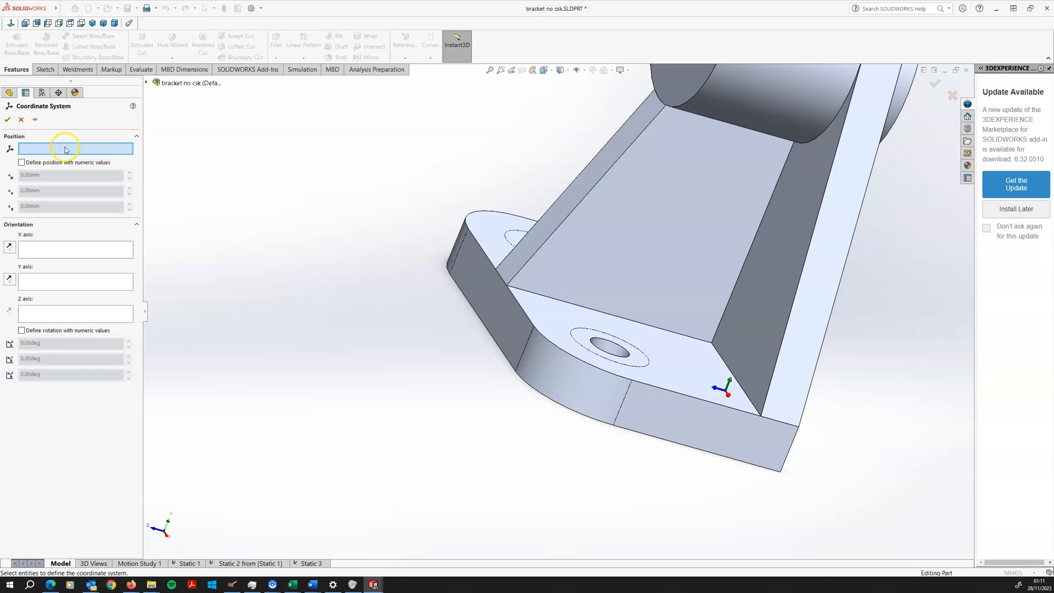
left_click(22, 150)
scroll(504, 289, "down", 3)
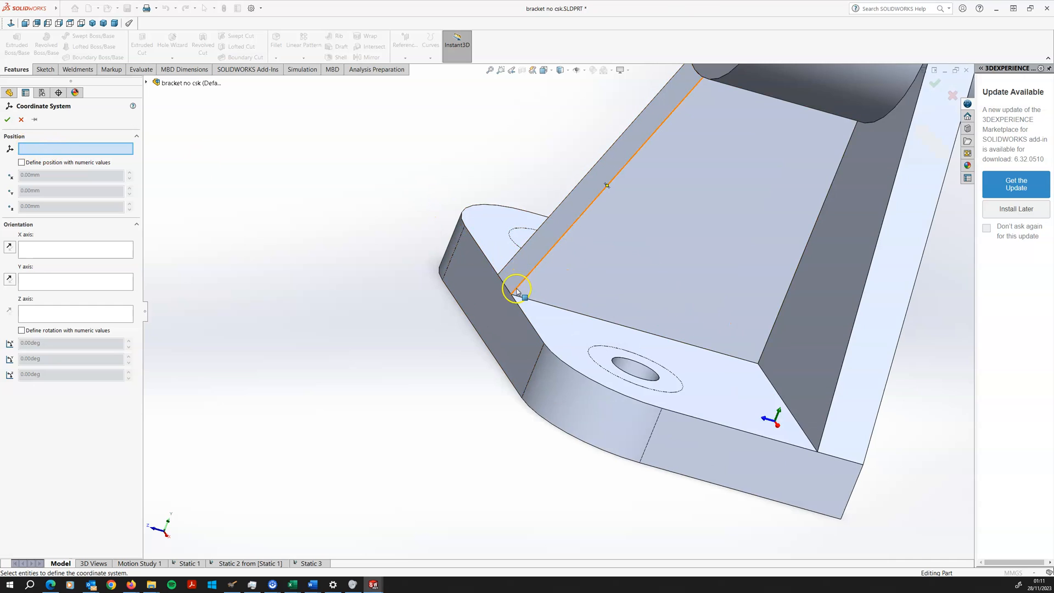
left_click(504, 285)
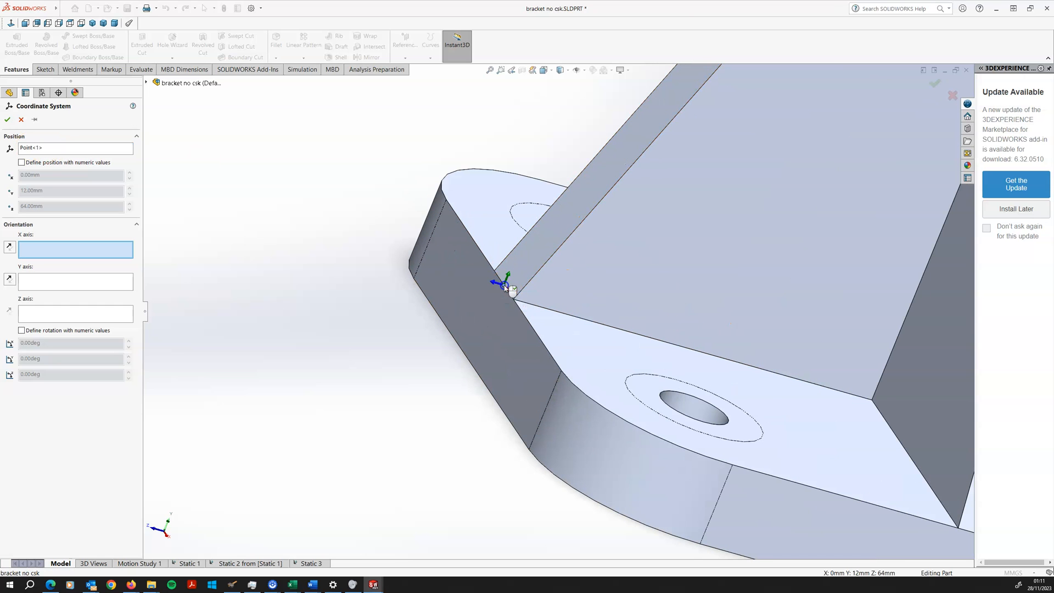
middle_click_drag(408, 290, 365, 266)
scroll(326, 259, "up", 1)
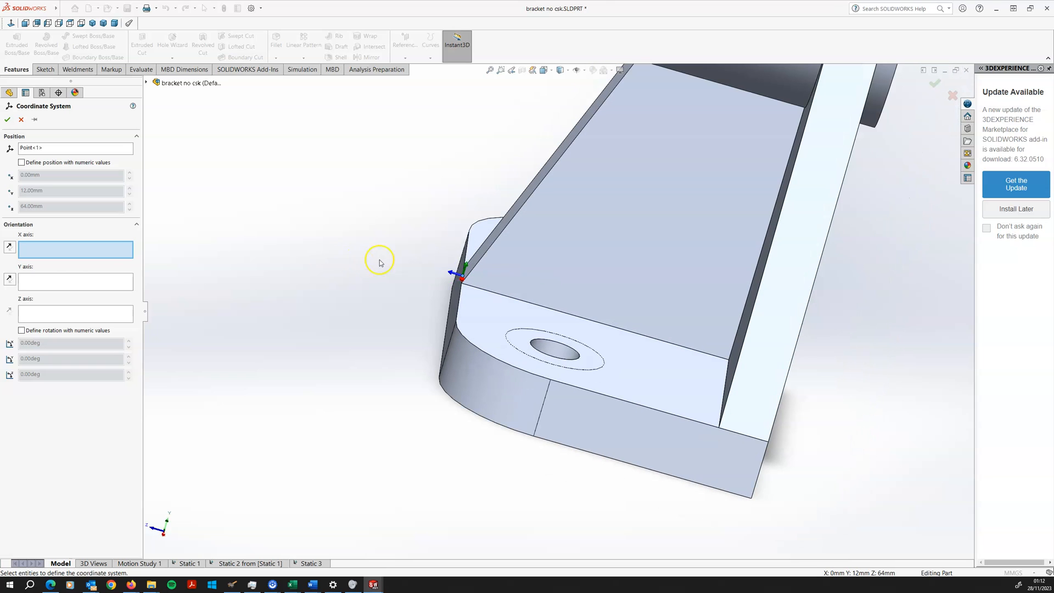
left_click(7, 120)
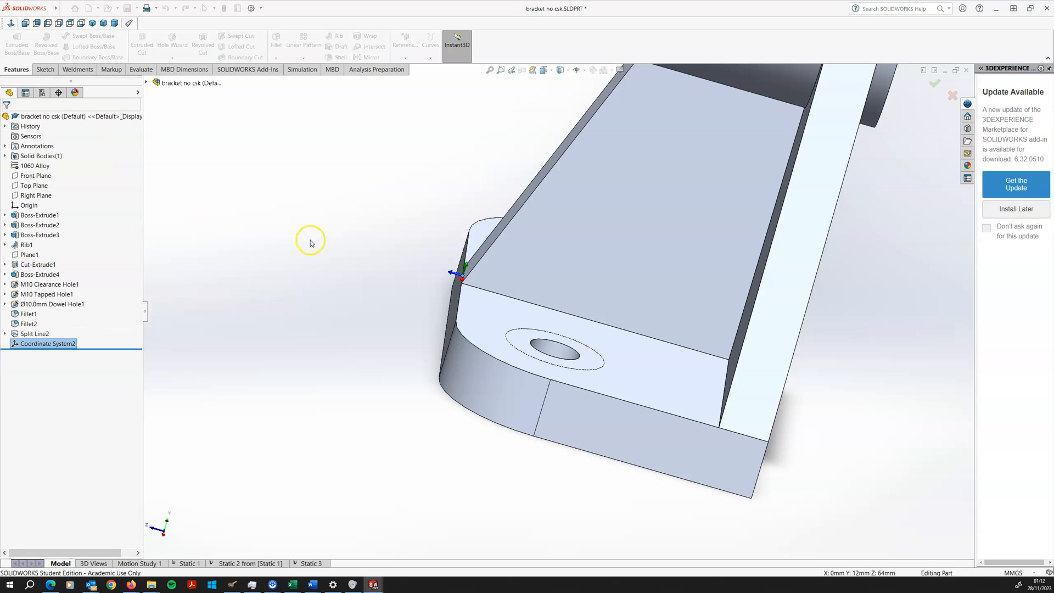
Open the definition of the new coordinate system at the rib's foot for editing.
right_click(23, 341)
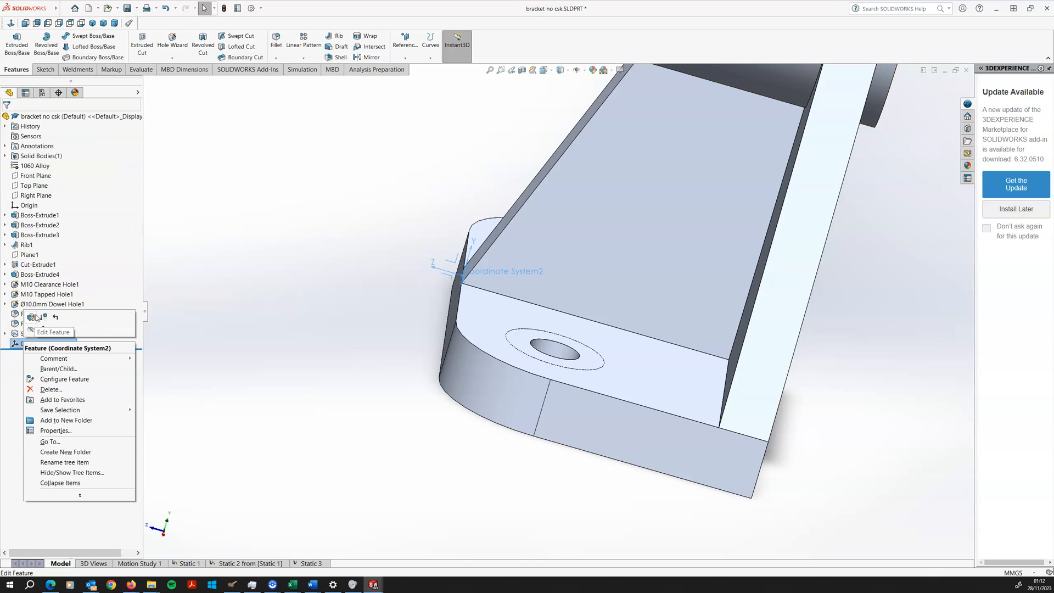
left_click(38, 317)
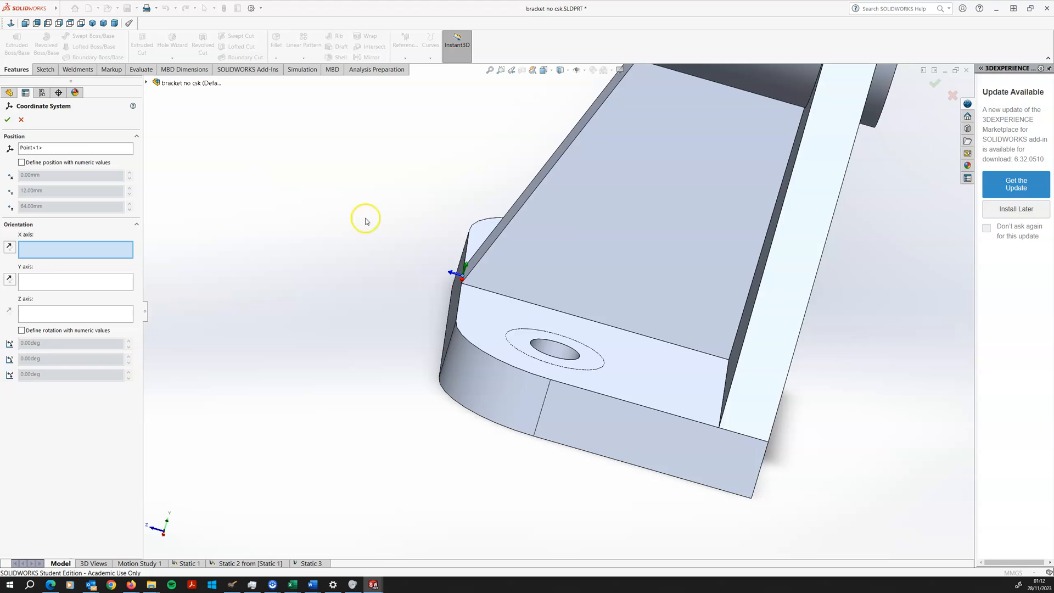
scroll(366, 220, "down", 2)
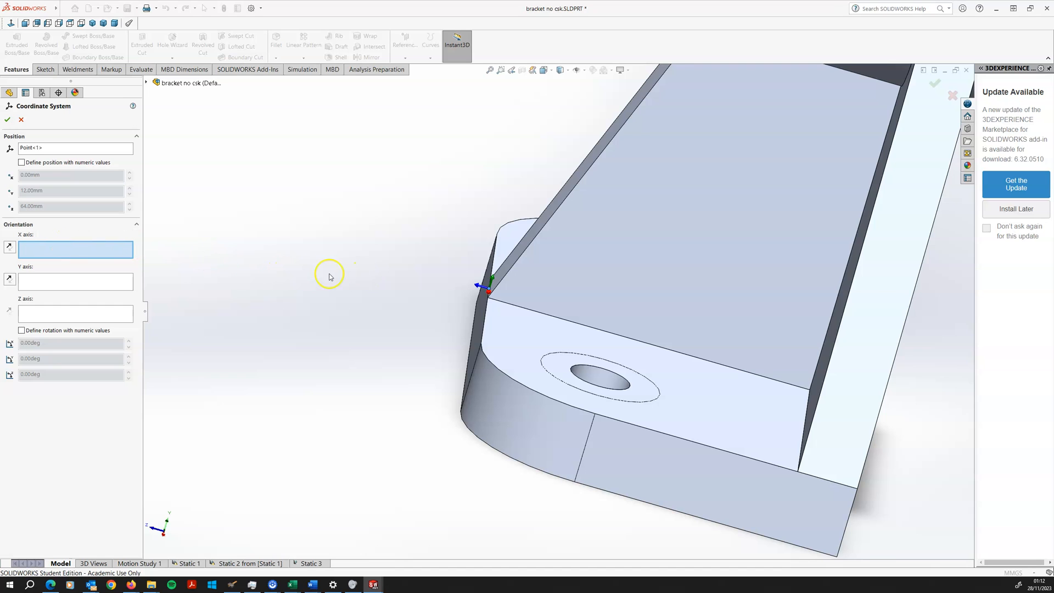
scroll(364, 272, "down", 4)
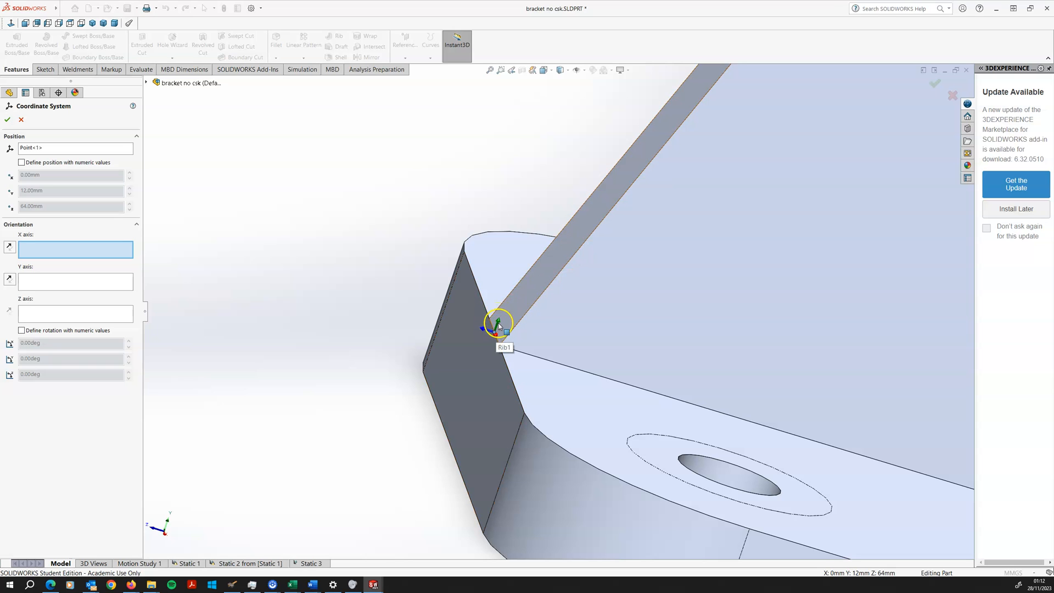
Try the numeric rotation option and the rib's sloping face as Z axis reference for orienting the coordinate system.
left_click(29, 283)
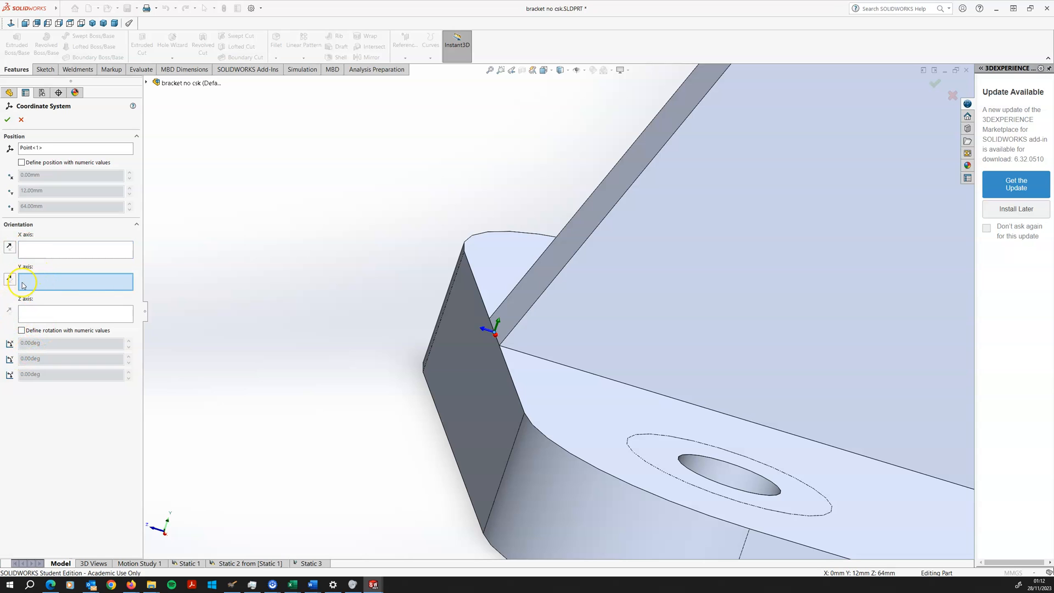
left_click(22, 330)
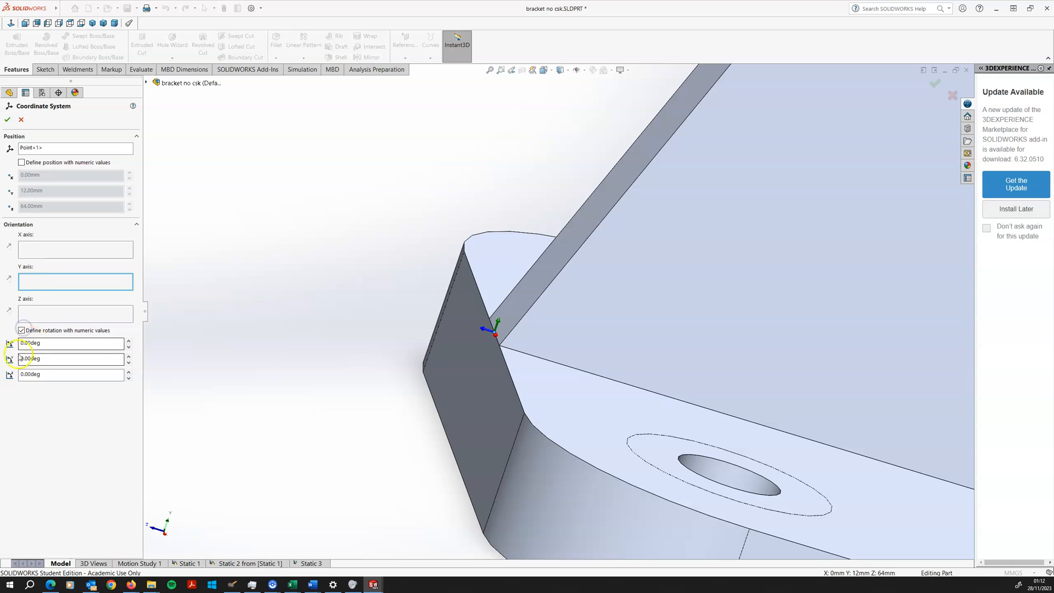
left_click(23, 330)
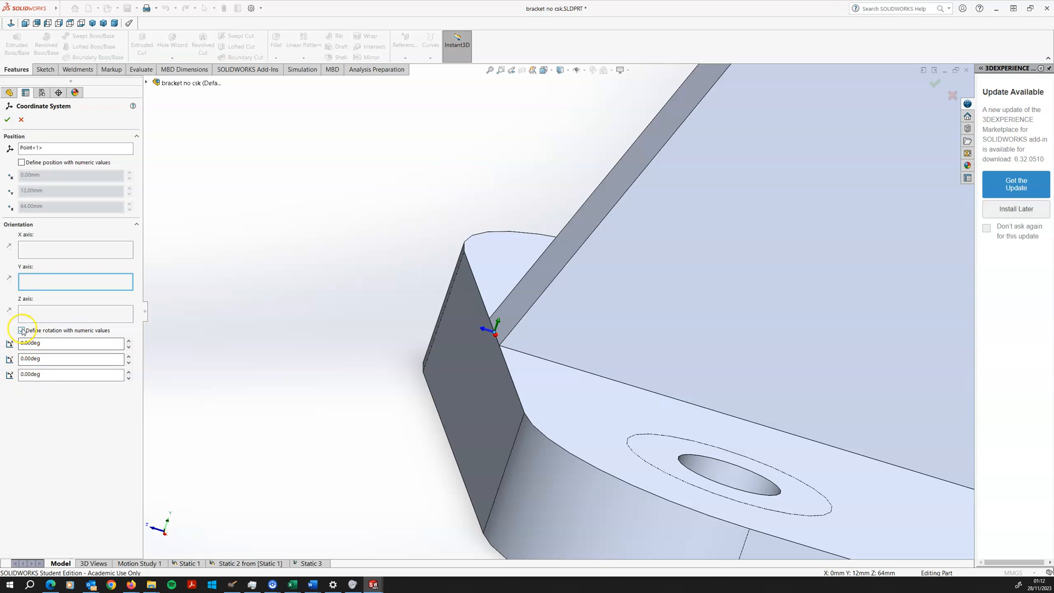
left_click(34, 280)
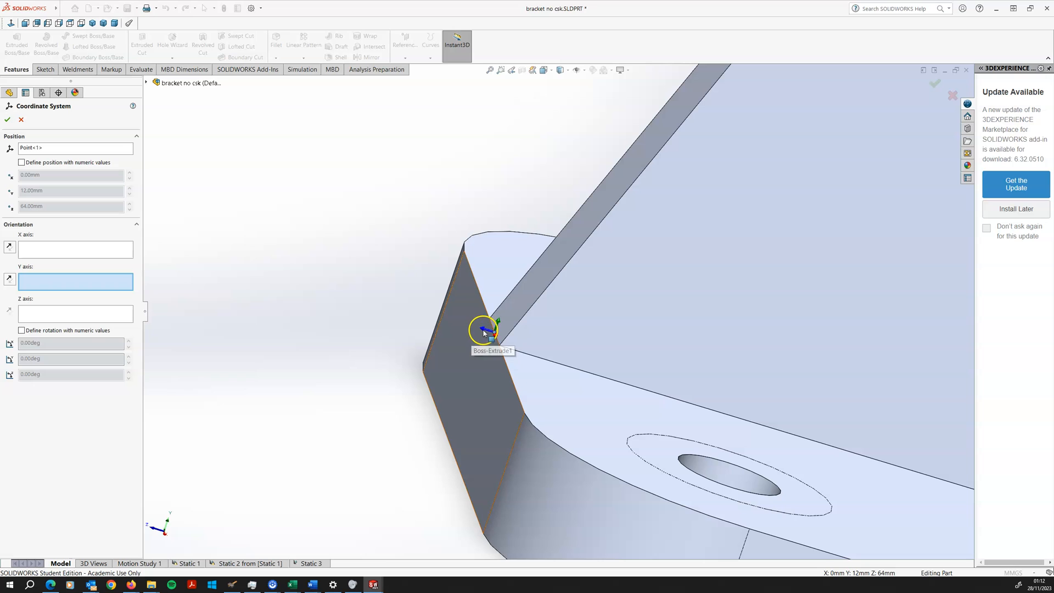
left_click(28, 315)
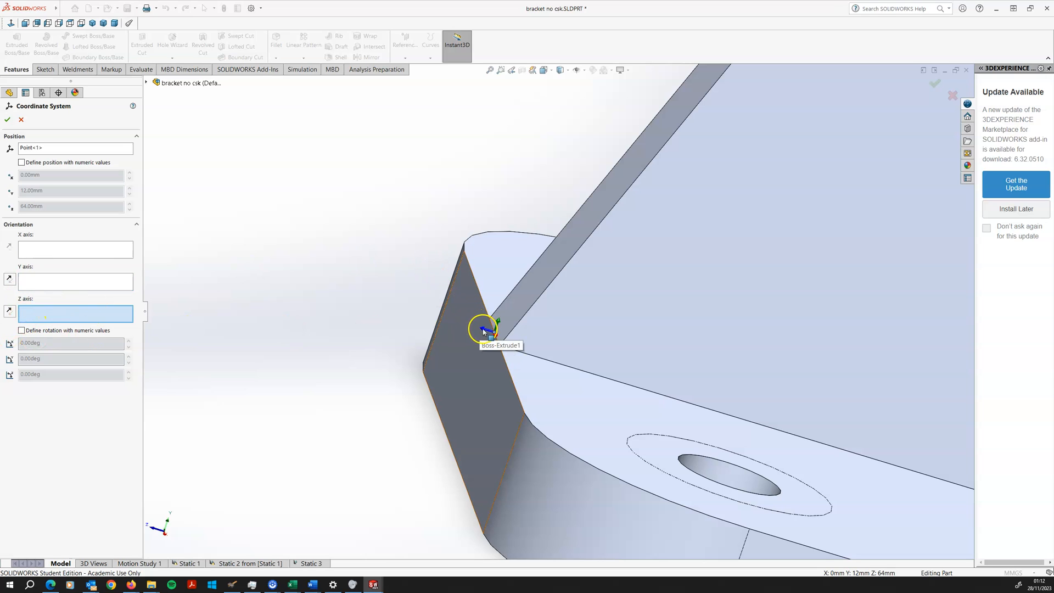
left_click(533, 291)
middle_click_drag(501, 311, 395, 332)
right_click(41, 315)
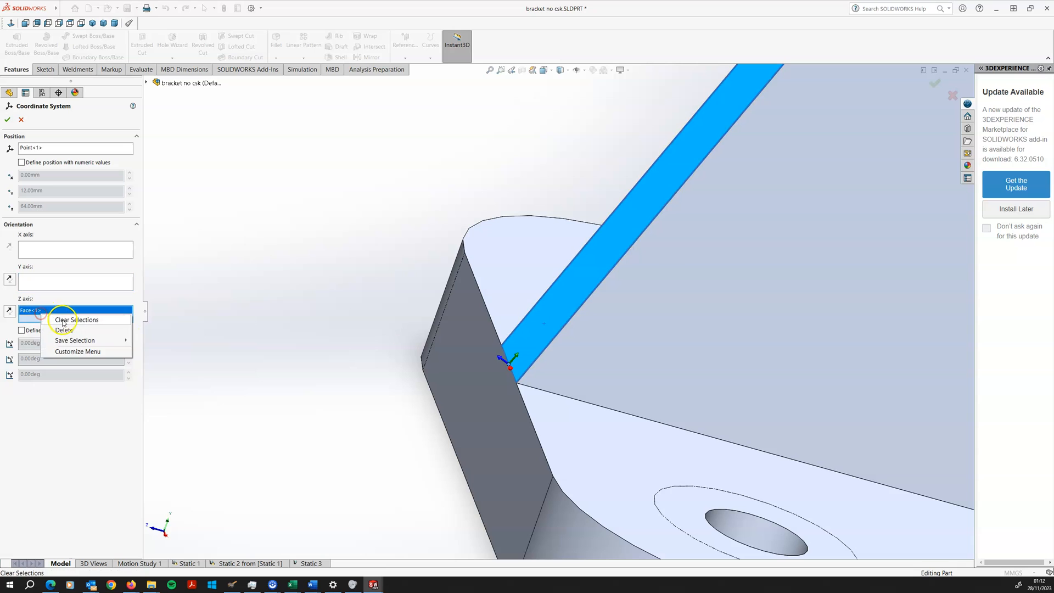
left_click(60, 318)
Align the coordinate system's Y axis with the rib's sloping edge, reverse its direction to point up the rib, and accept the definition.
left_click(62, 283)
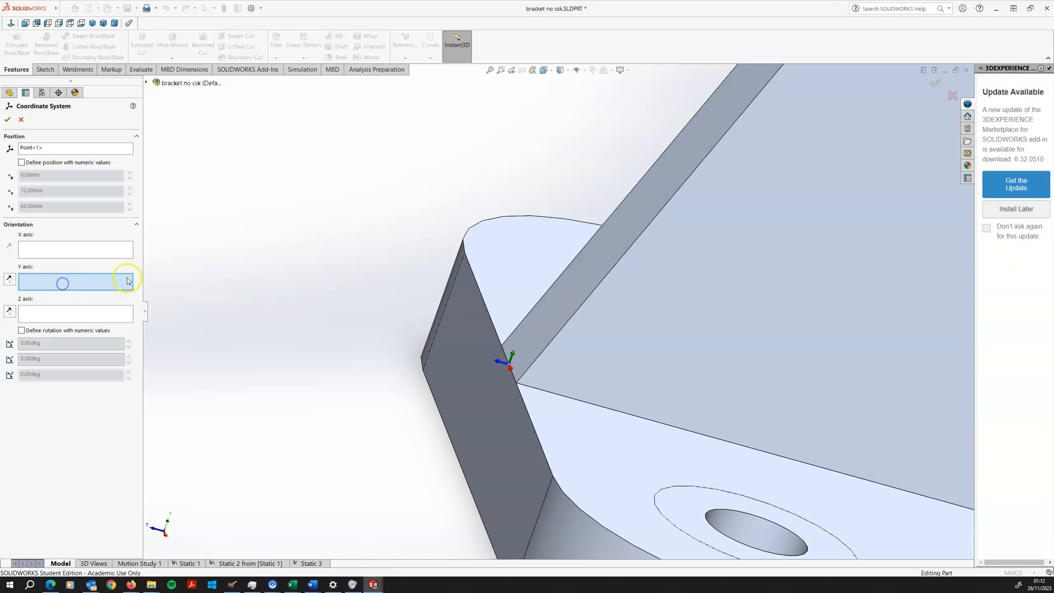
left_click(580, 311)
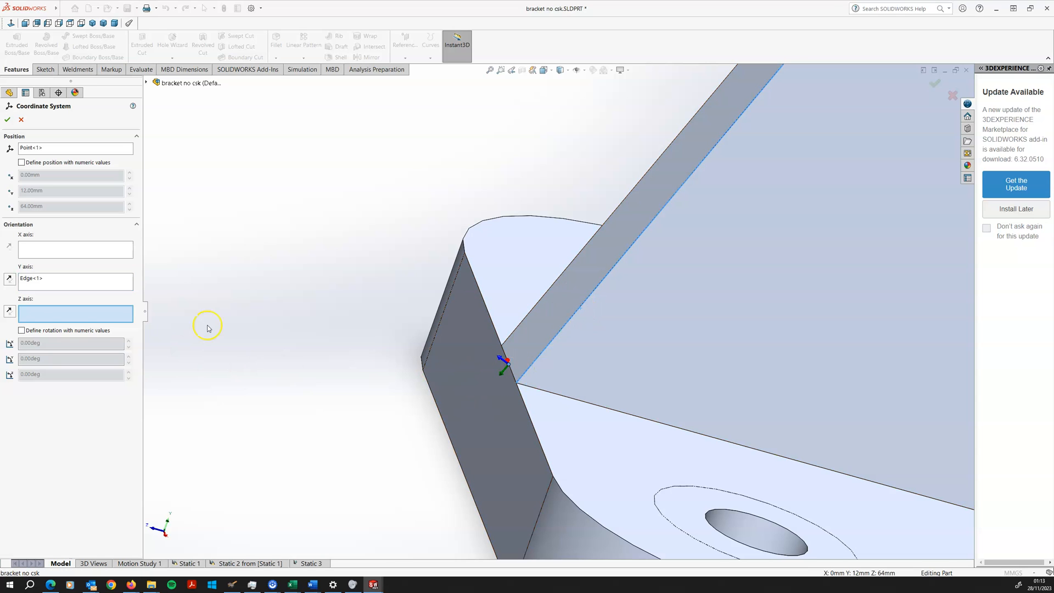
left_click(9, 279)
middle_click_drag(269, 294, 288, 272)
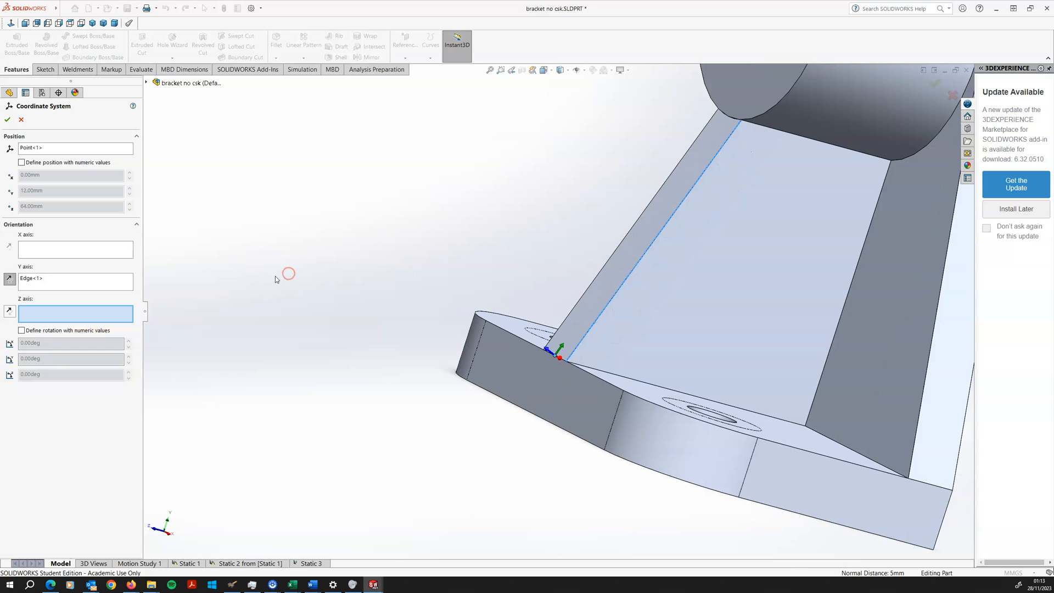
left_click(7, 119)
left_click(375, 194)
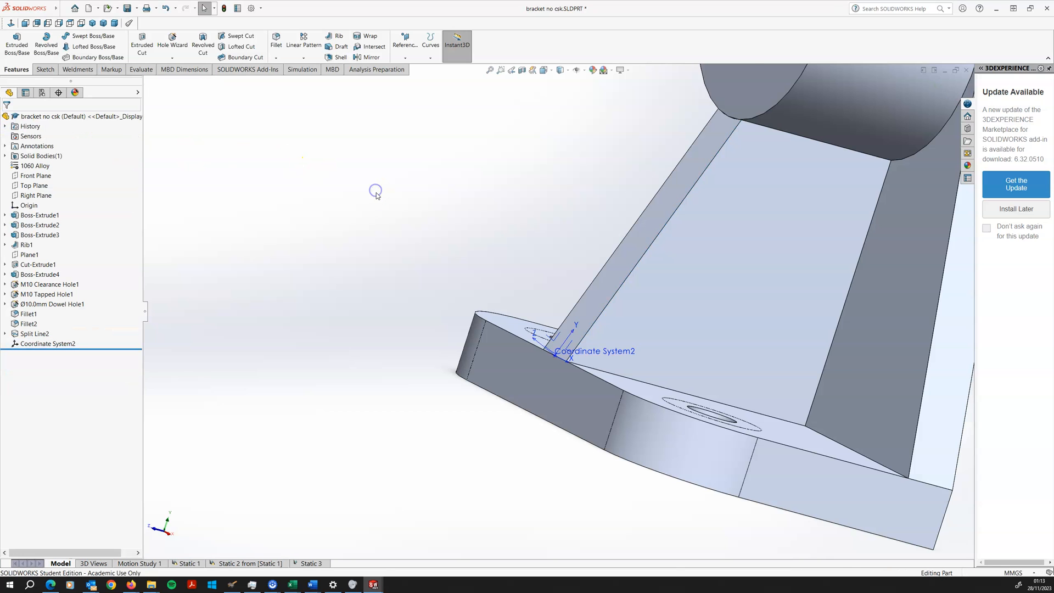
Define a SY: Y Normal Stress plot in Static 3, using the coordinate system at the rib's foot as the reference geometry.
scroll(374, 194, "up", 3)
middle_click_drag(374, 197, 363, 202)
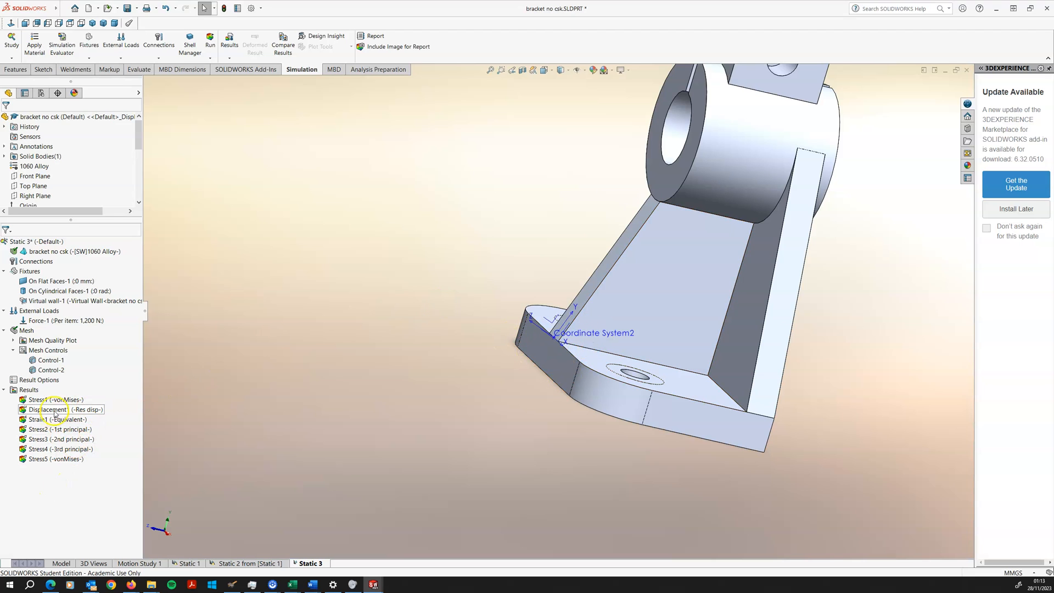
right_click(26, 390)
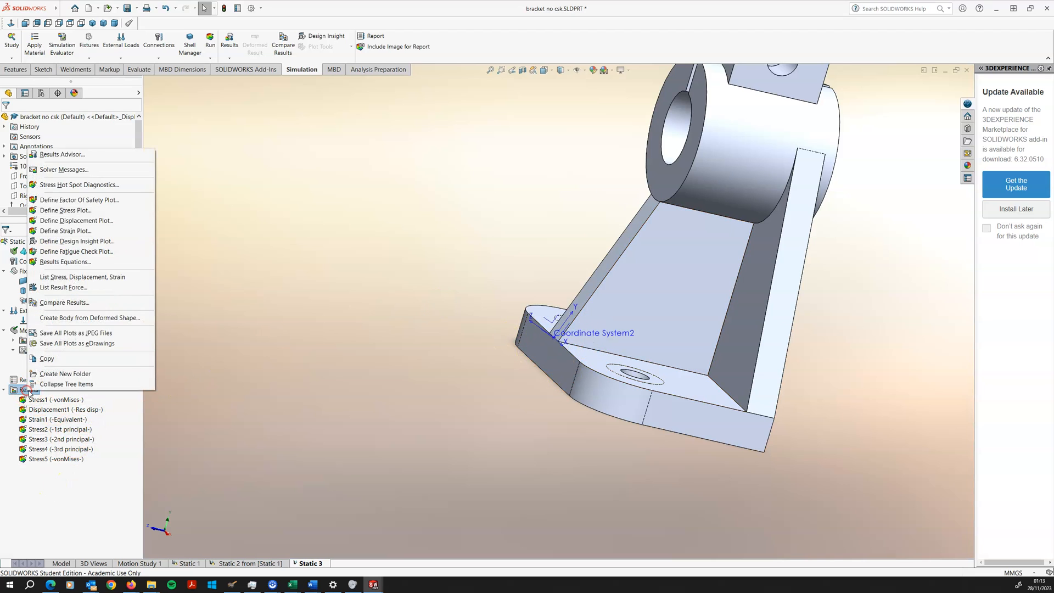
left_click(72, 213)
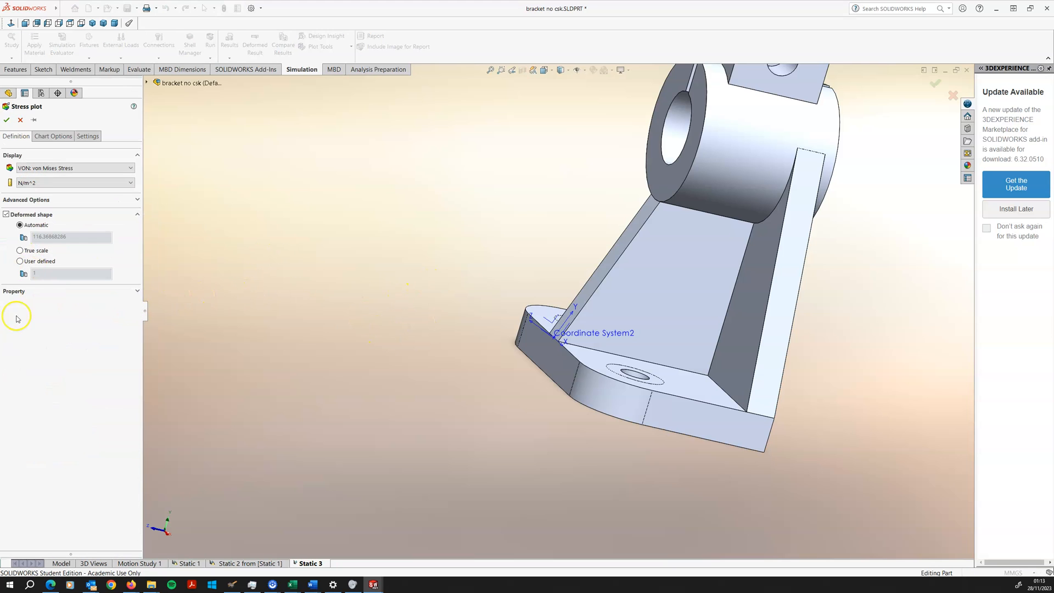
left_click(40, 168)
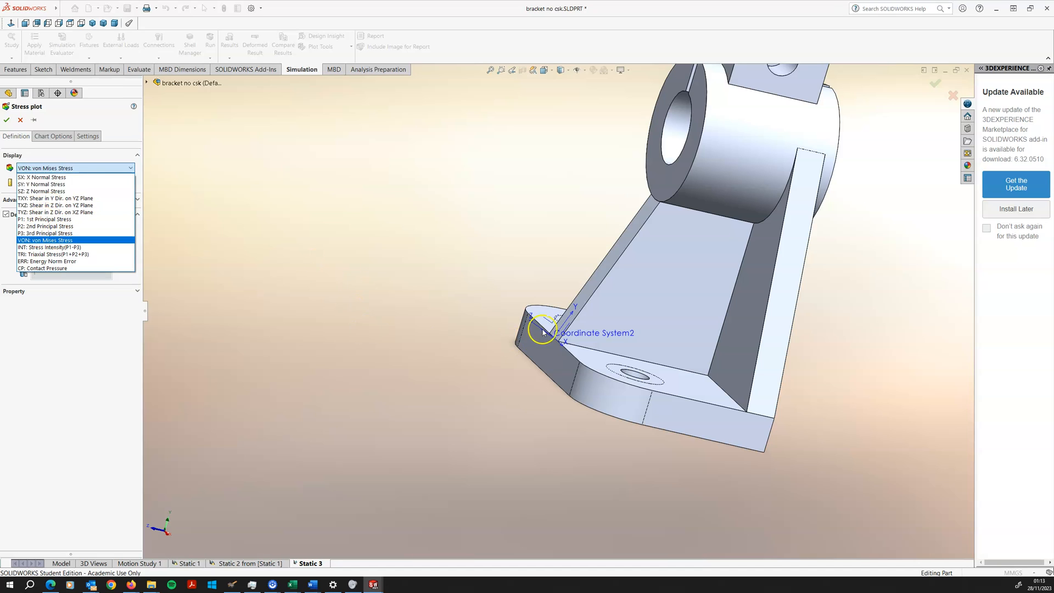
left_click(39, 185)
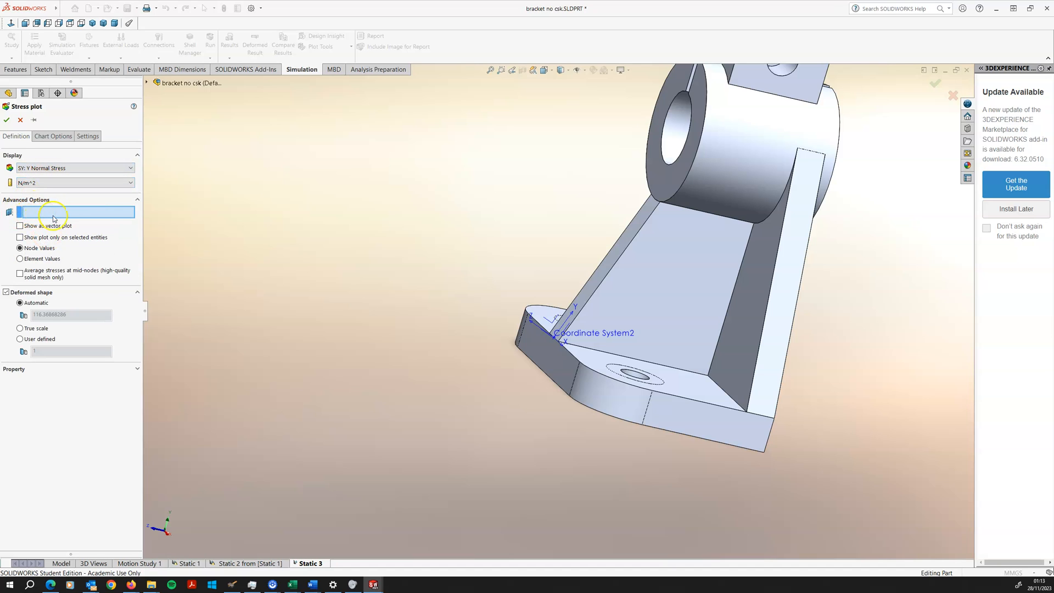
left_click(584, 336)
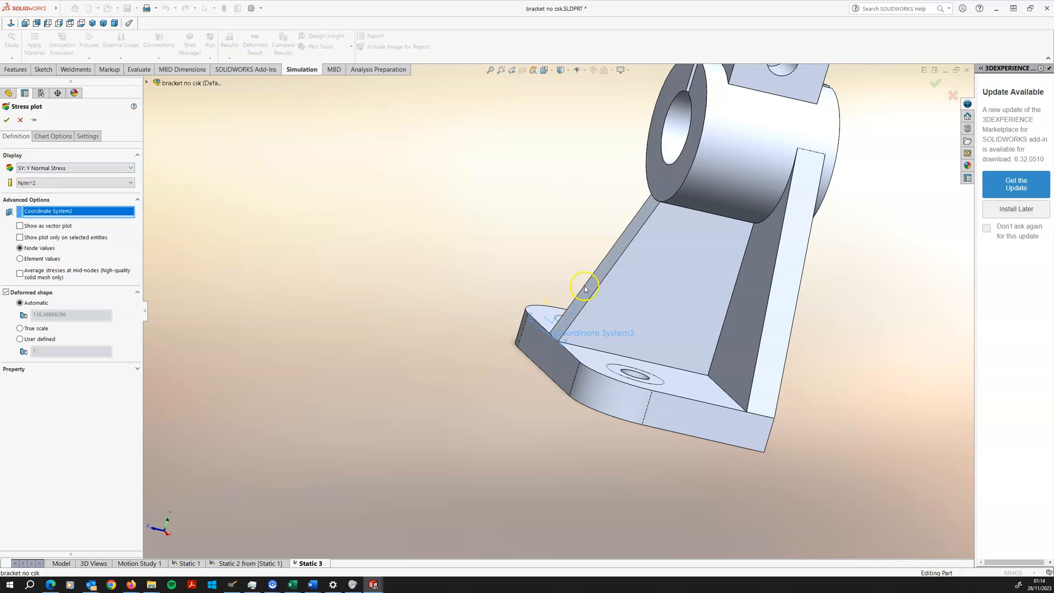
left_click(6, 121)
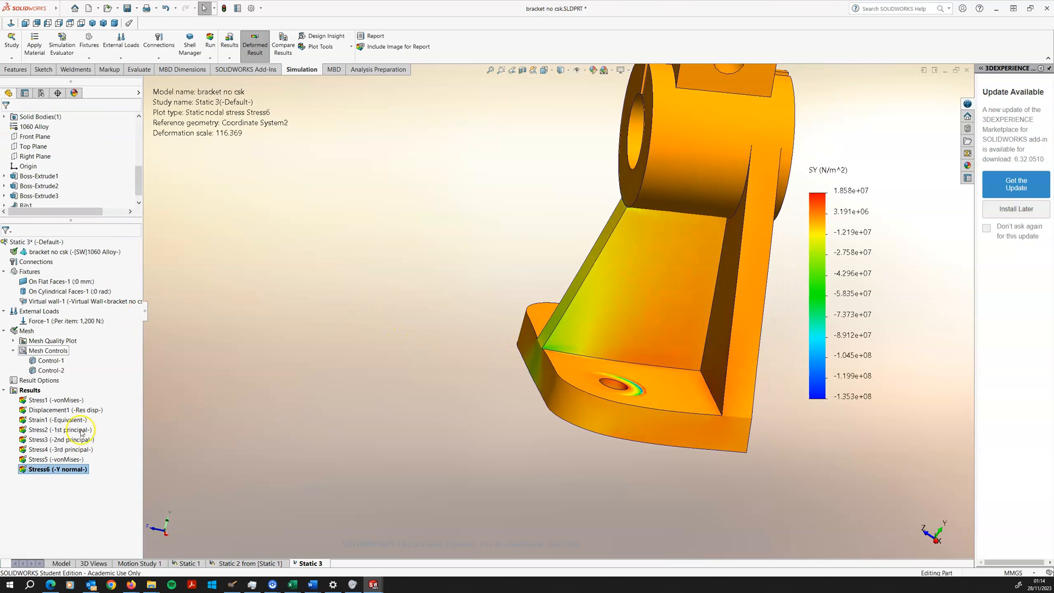
Open the Y normal stress plot's definition for editing and highlight the coordinate system at the rib's foot to check its axes.
right_click(57, 474)
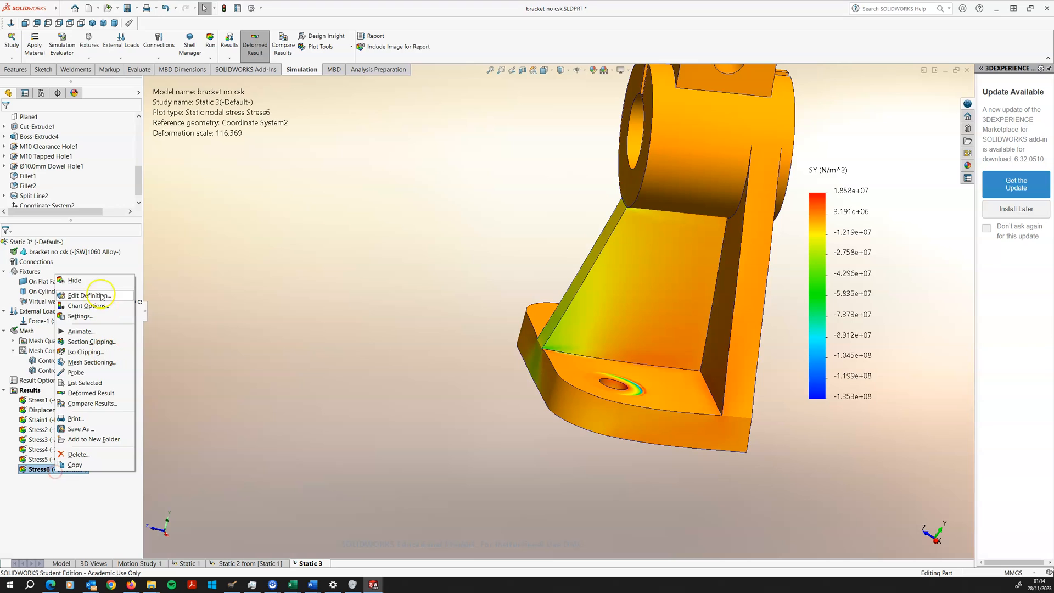
left_click(78, 296)
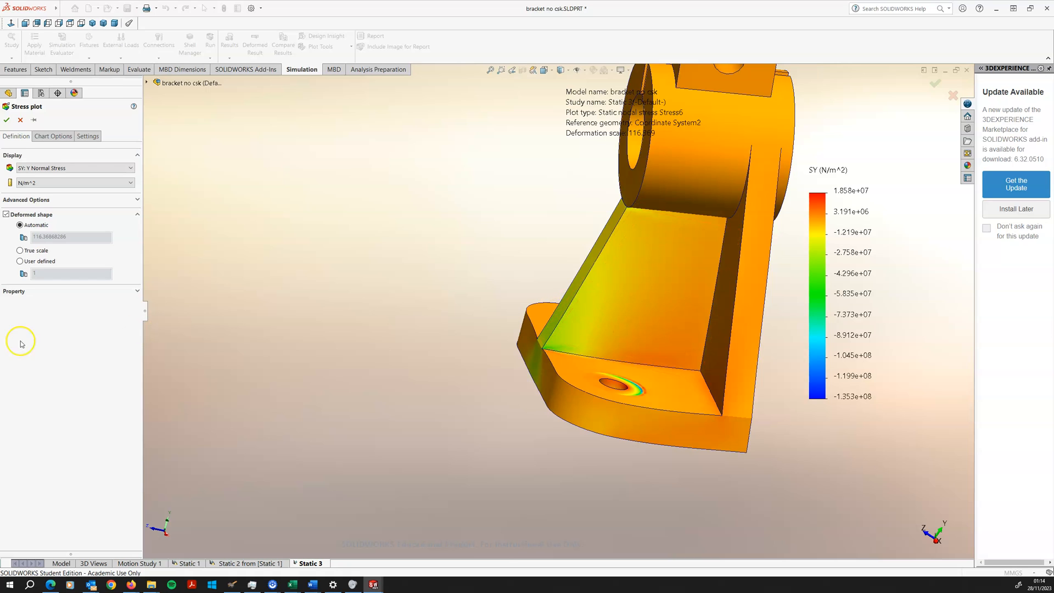
left_click(32, 168)
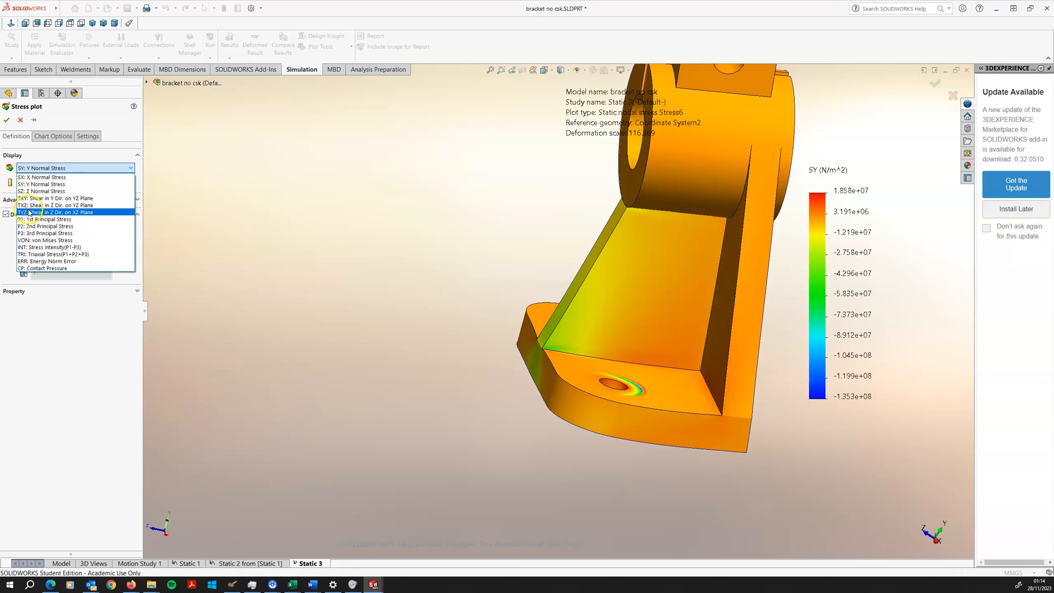
left_click(221, 188)
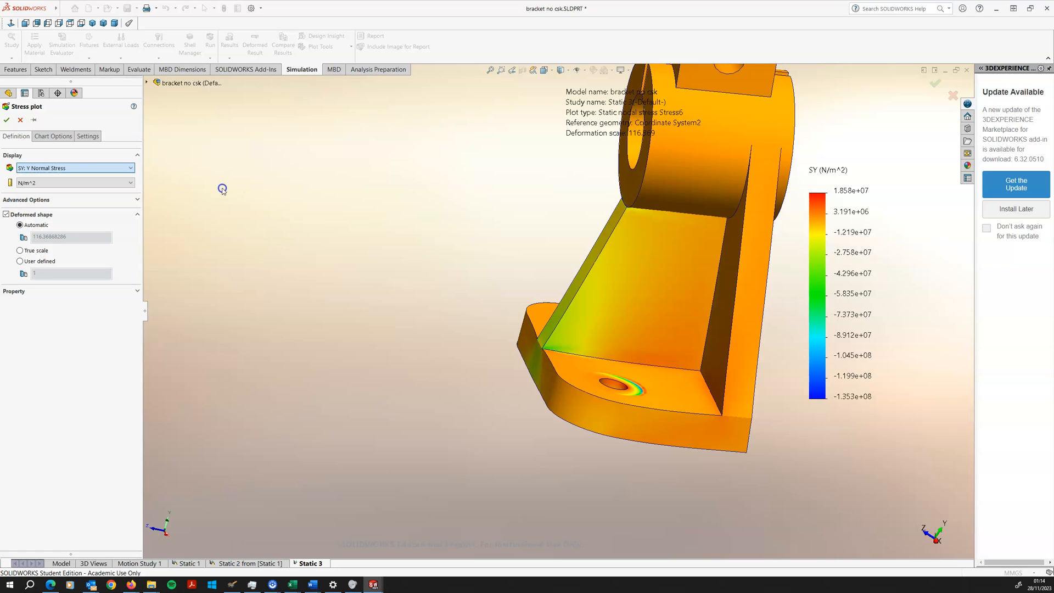
left_click(149, 86)
left_click(192, 311)
scroll(461, 308, "down", 5)
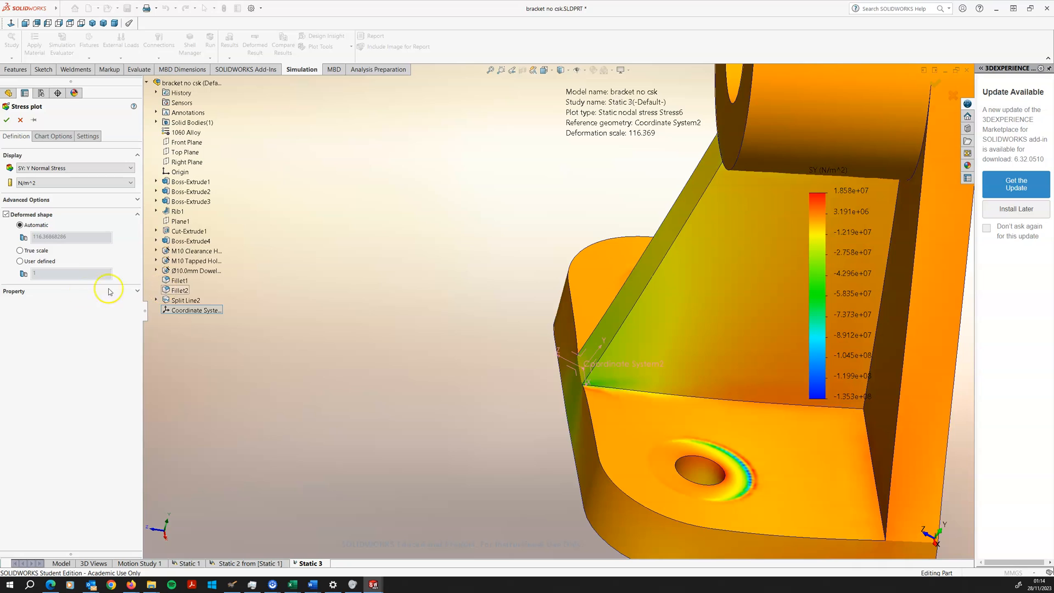
Change the plot's stress component to TYZ: Shear in Z Dir. on XZ Plane and accept the definition.
left_click(22, 168)
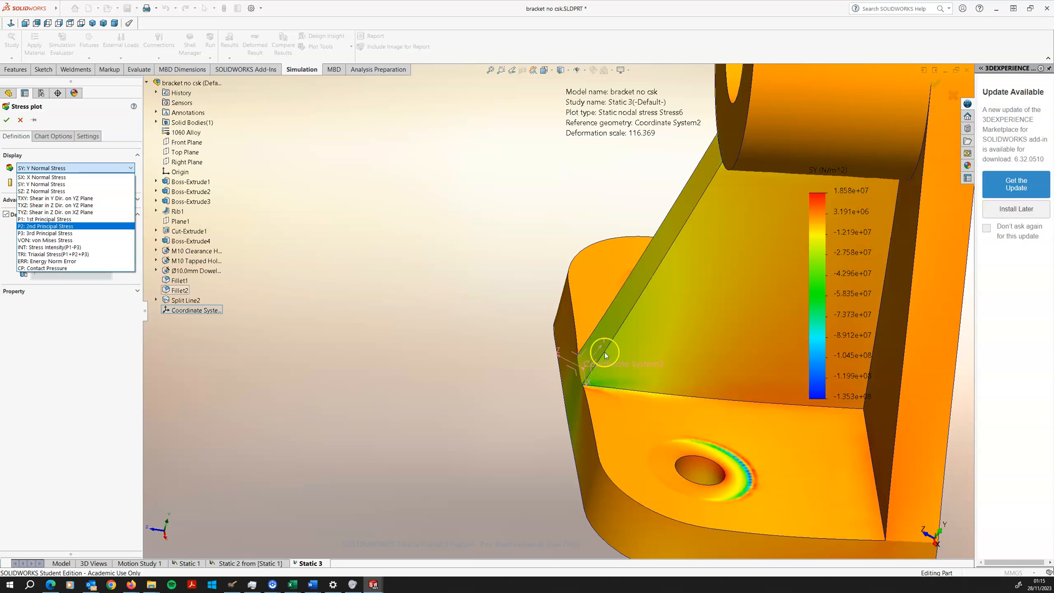
scroll(591, 353, "down", 1)
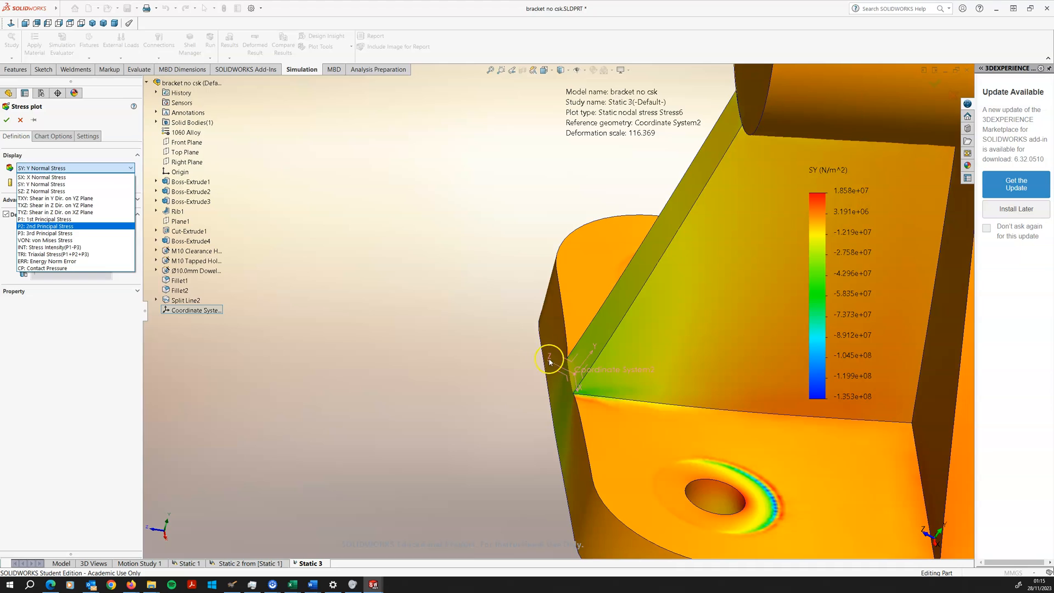
left_click(61, 211)
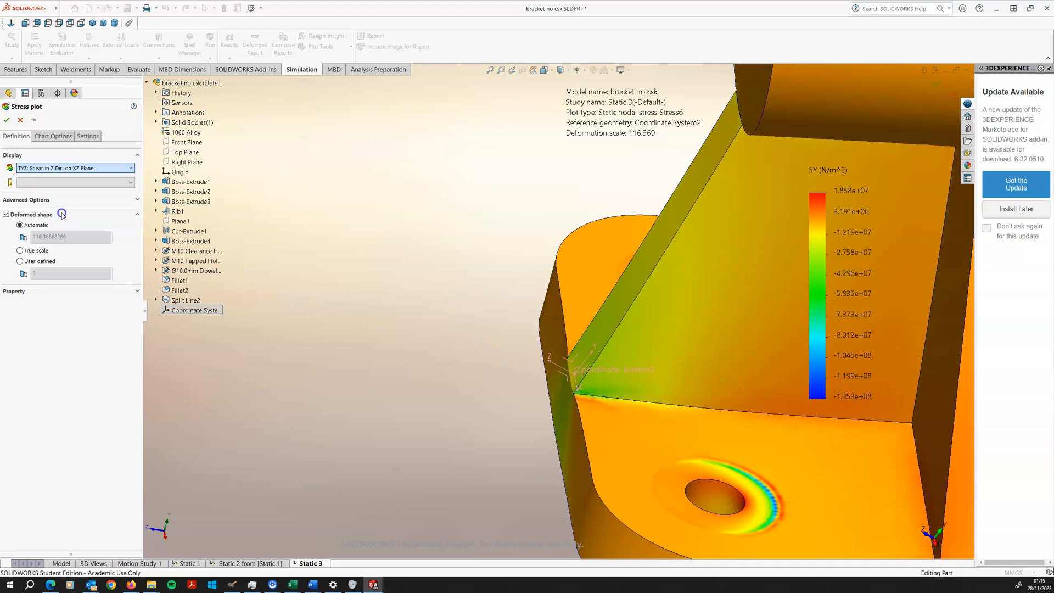
key("Return")
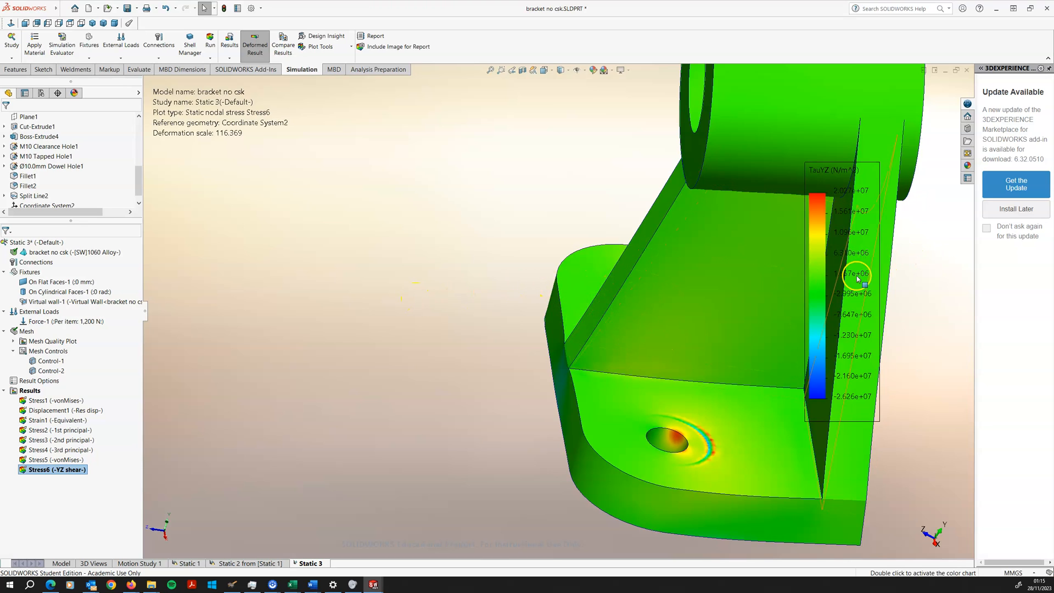
Probe the YZ shear stress at a point on the rib's narrow sloping face near its foot.
scroll(867, 291, "up", 3)
right_click(852, 323)
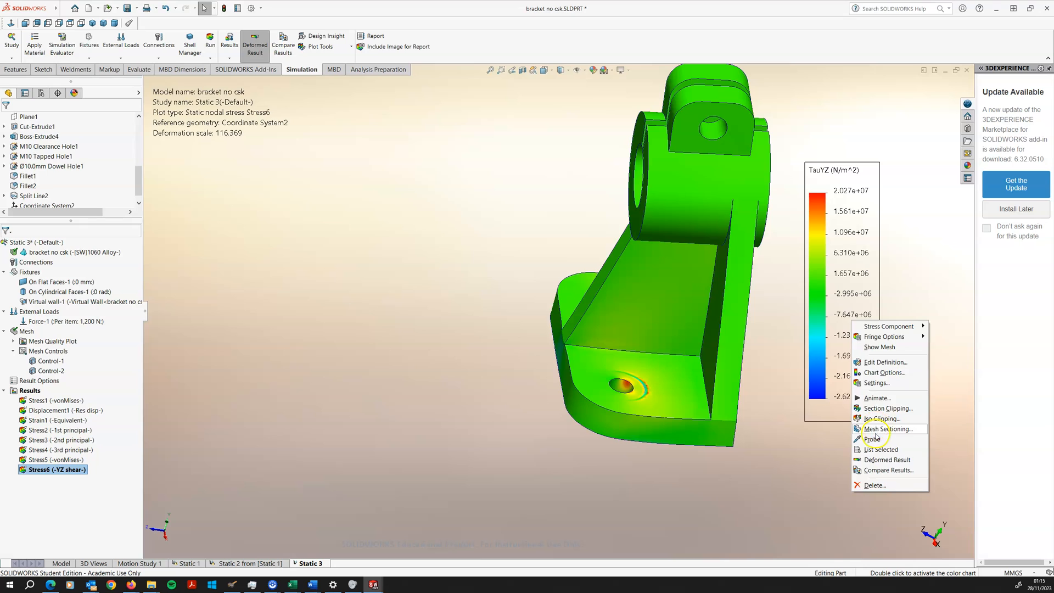
left_click(884, 459)
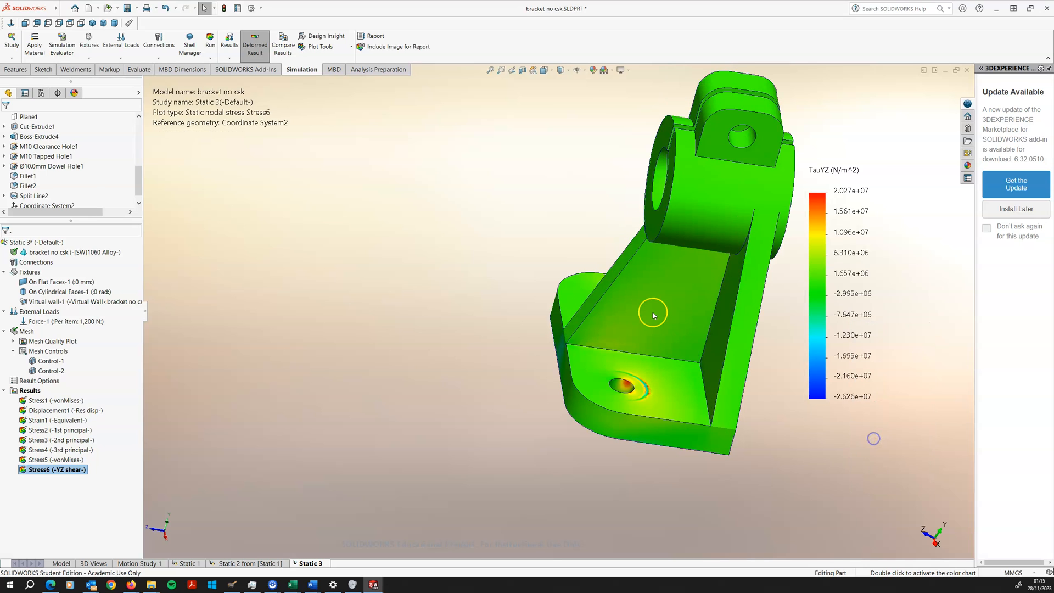
left_click(580, 321)
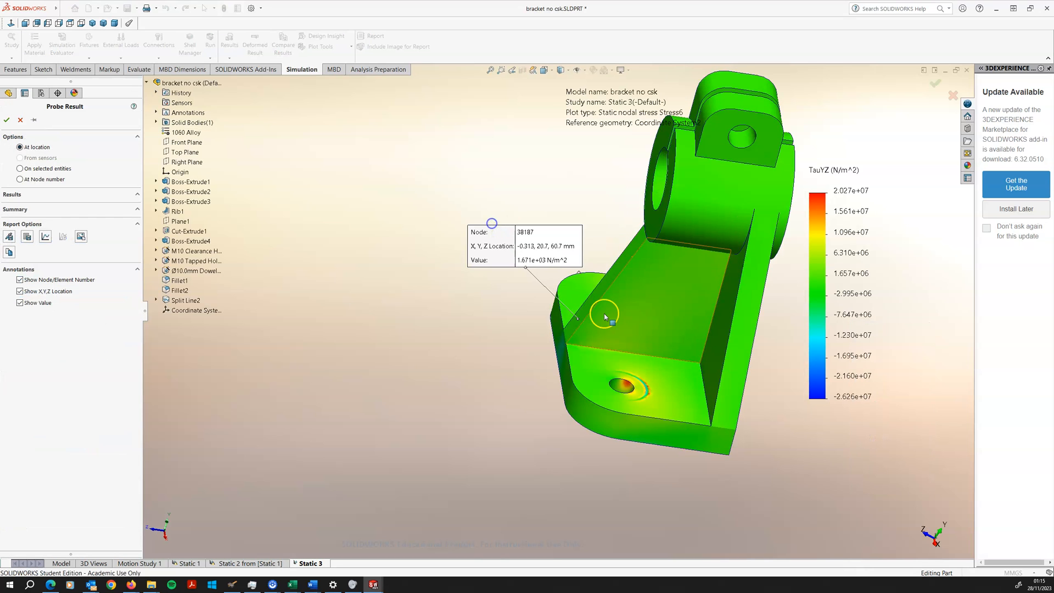
Probe the YZ shear stress at two points on the rib's broad side face near its foot, moving their labels clear, and close the probe.
scroll(597, 313, "down", 2)
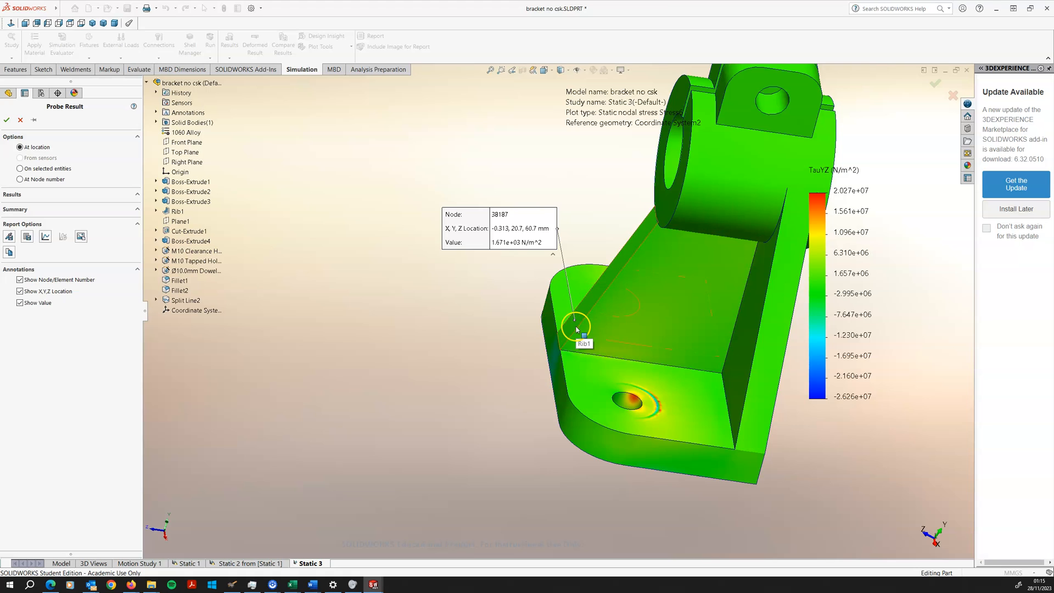
scroll(570, 324, "down", 2)
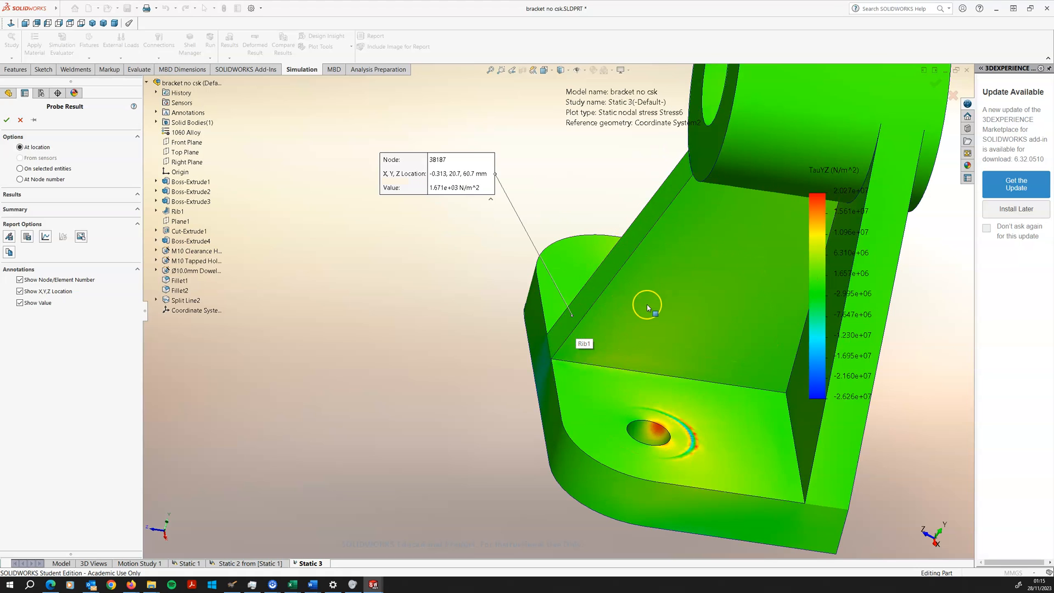
left_click(599, 328)
left_click_drag(673, 358, 724, 356)
left_click(627, 324)
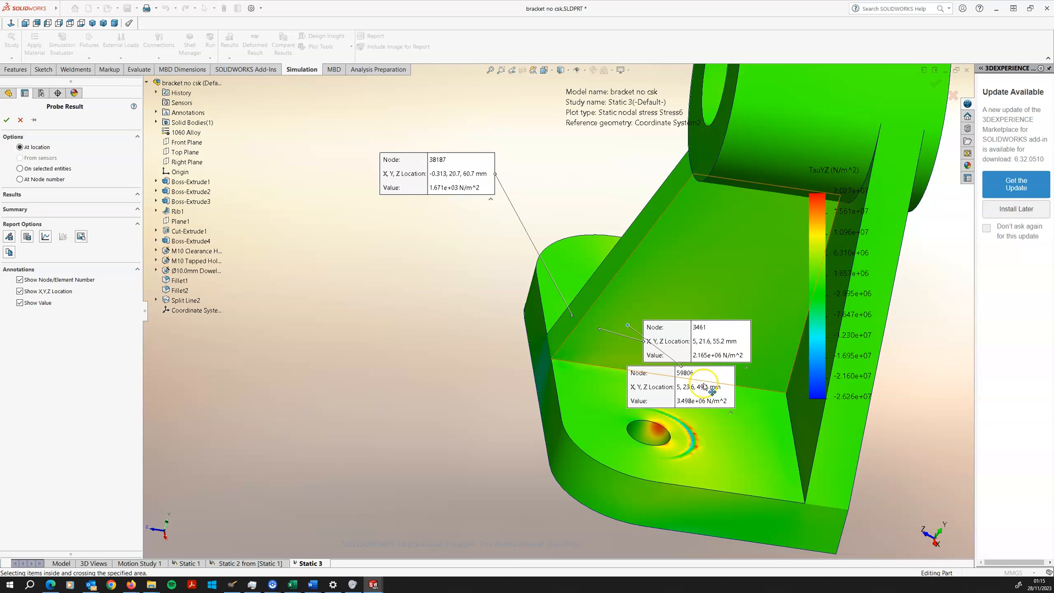
left_click_drag(711, 399, 719, 398)
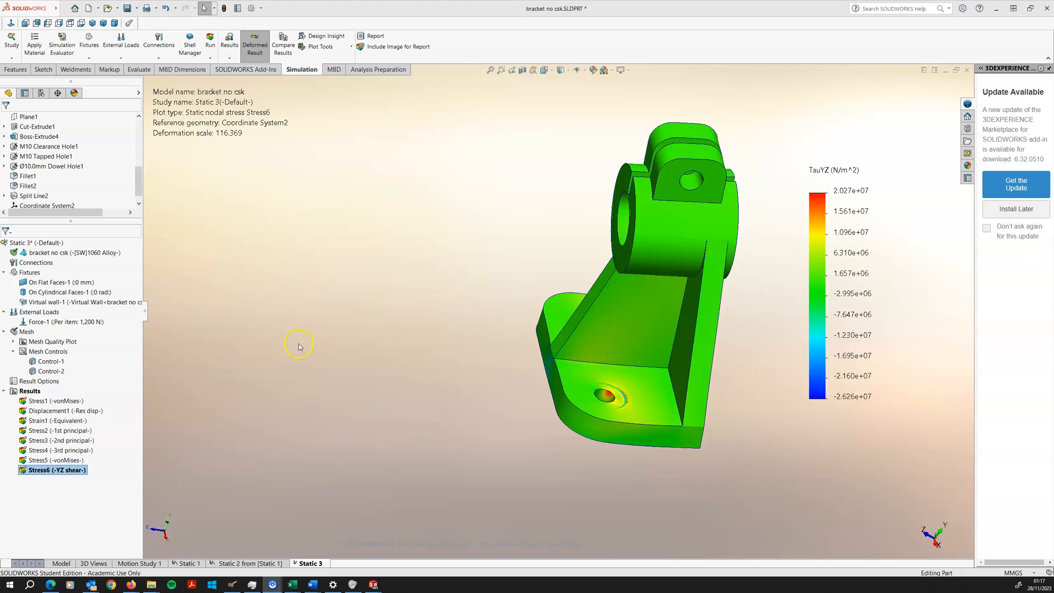
mouse_move(503, 366)
middle_mouse_down()
mouse_move(489, 379)
mouse_move(507, 380)
middle_mouse_up()
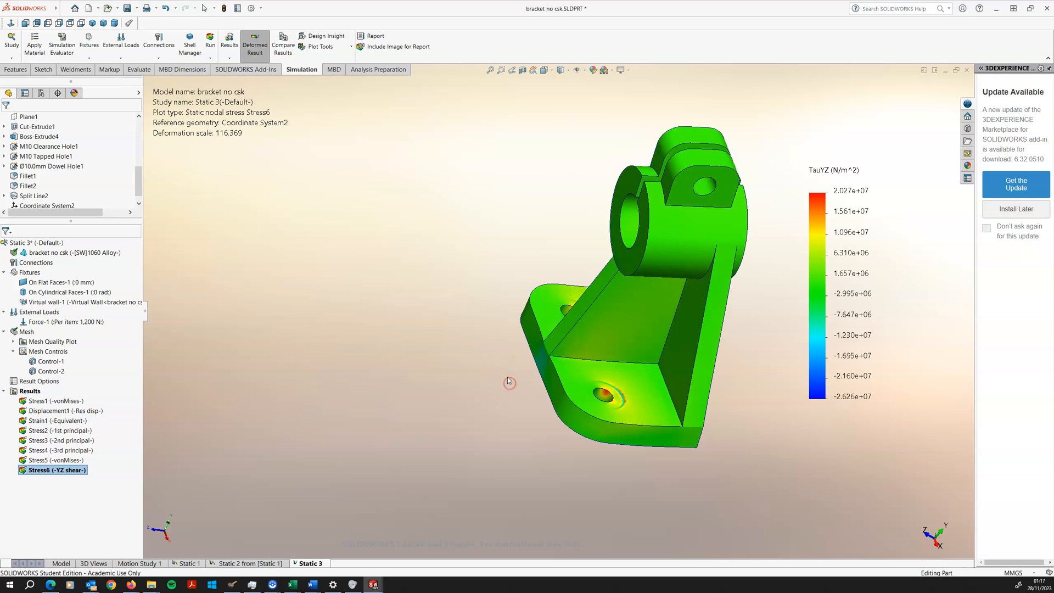